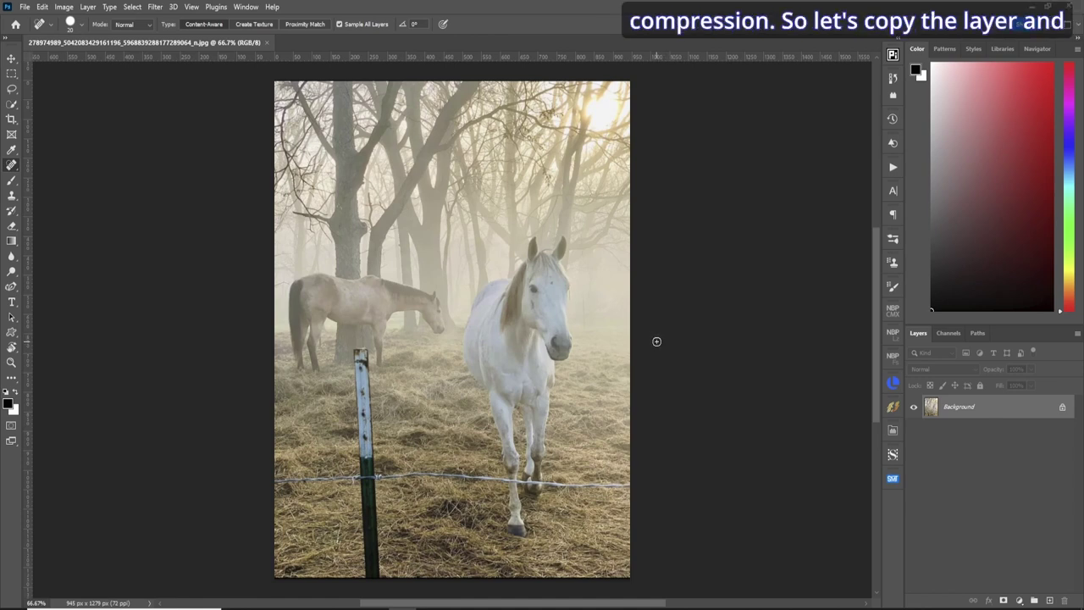
- Duplicate the Background layer and apply the JPEG Artifacts Removal neural filter at High strength to the copy as a smart filter
key("ctrl+j")
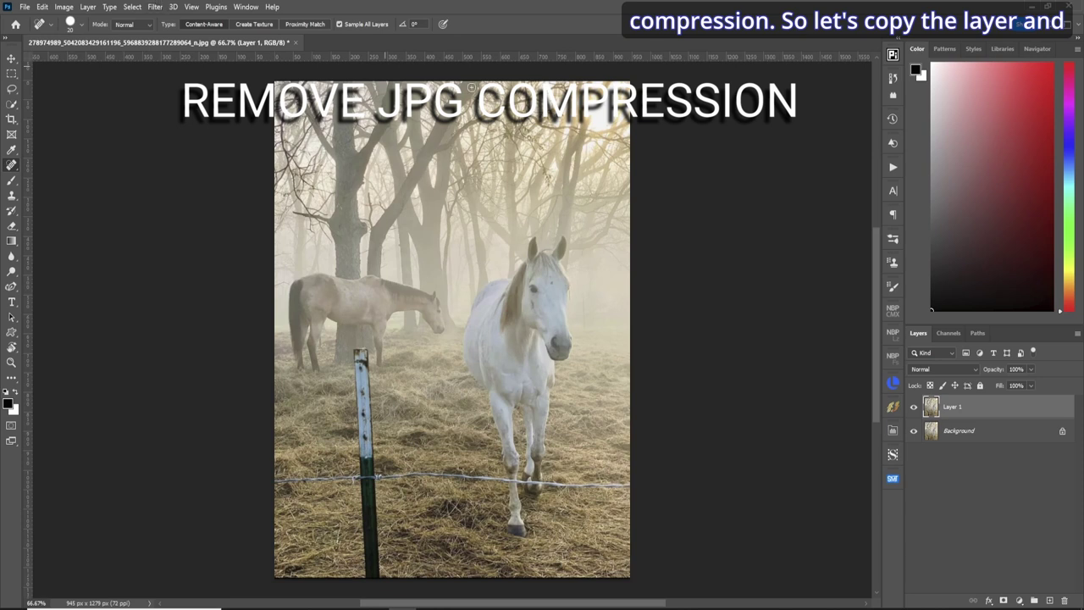
left_click(152, 8)
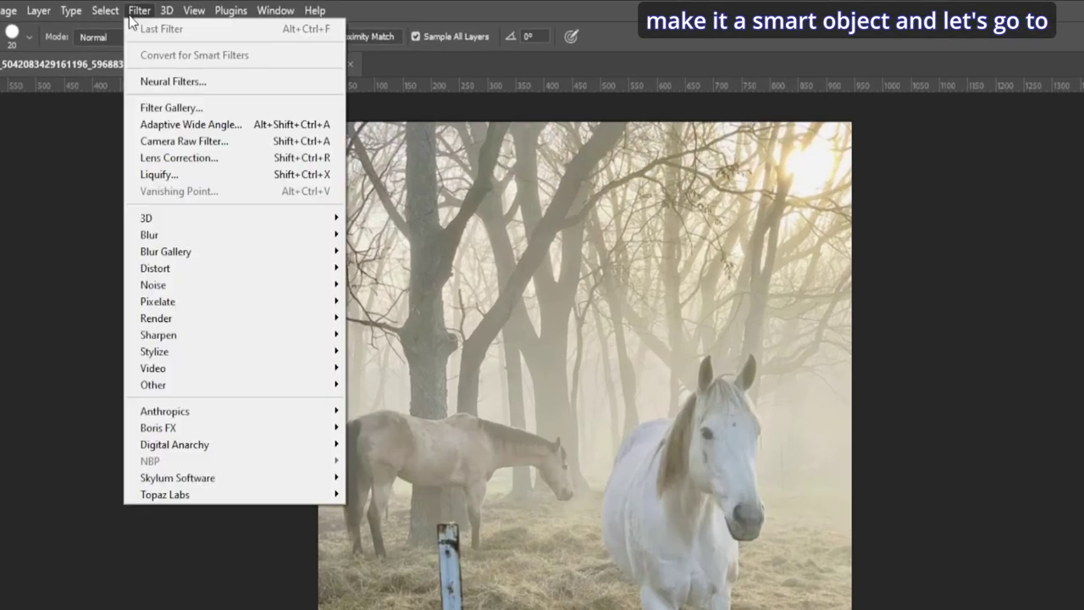
left_click(255, 85)
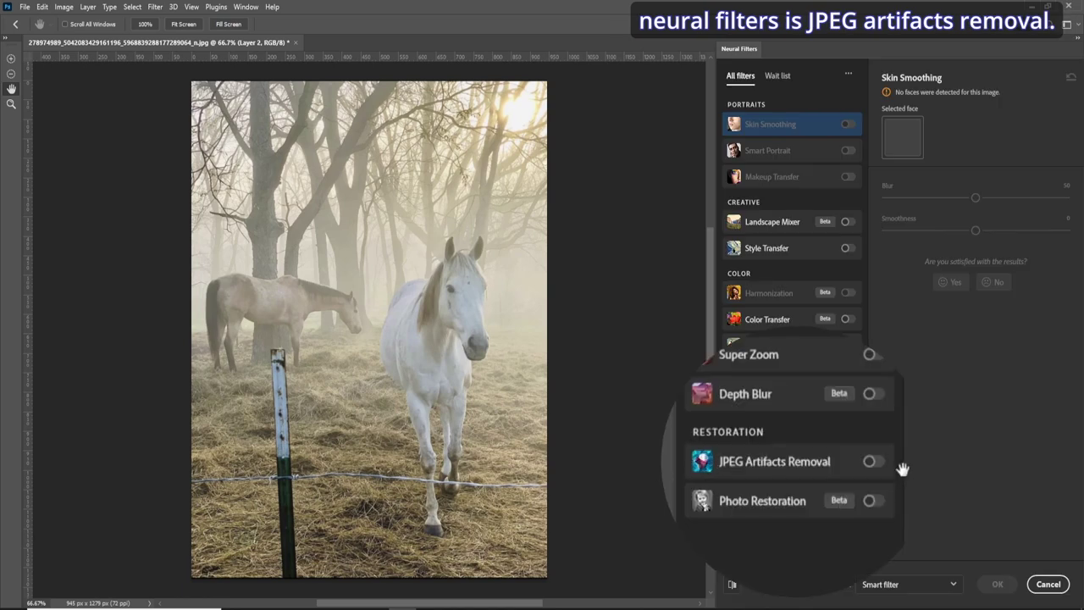
left_click(849, 462)
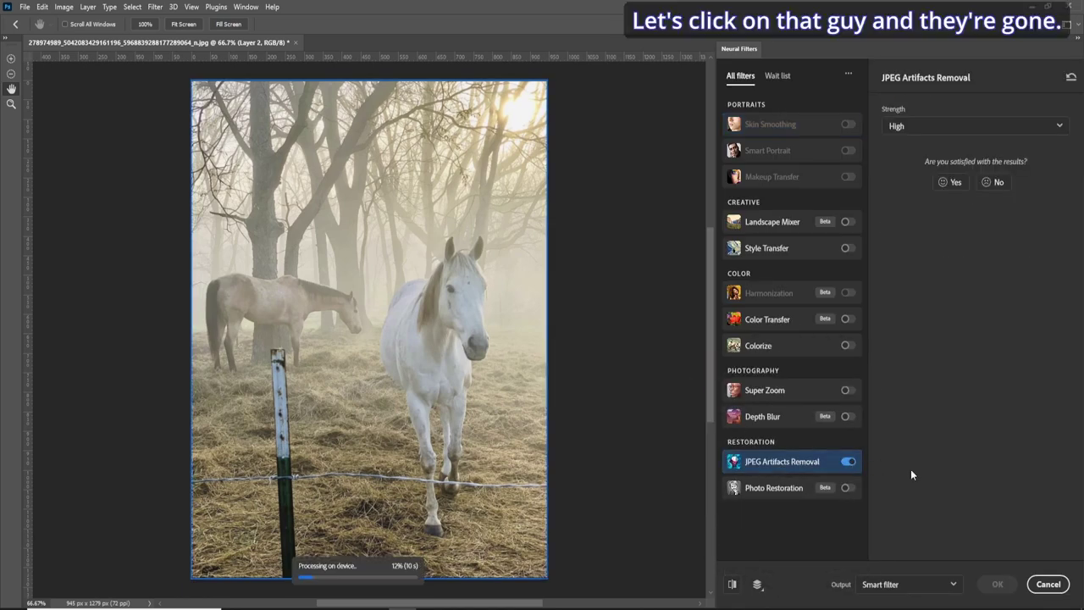
left_click(998, 585)
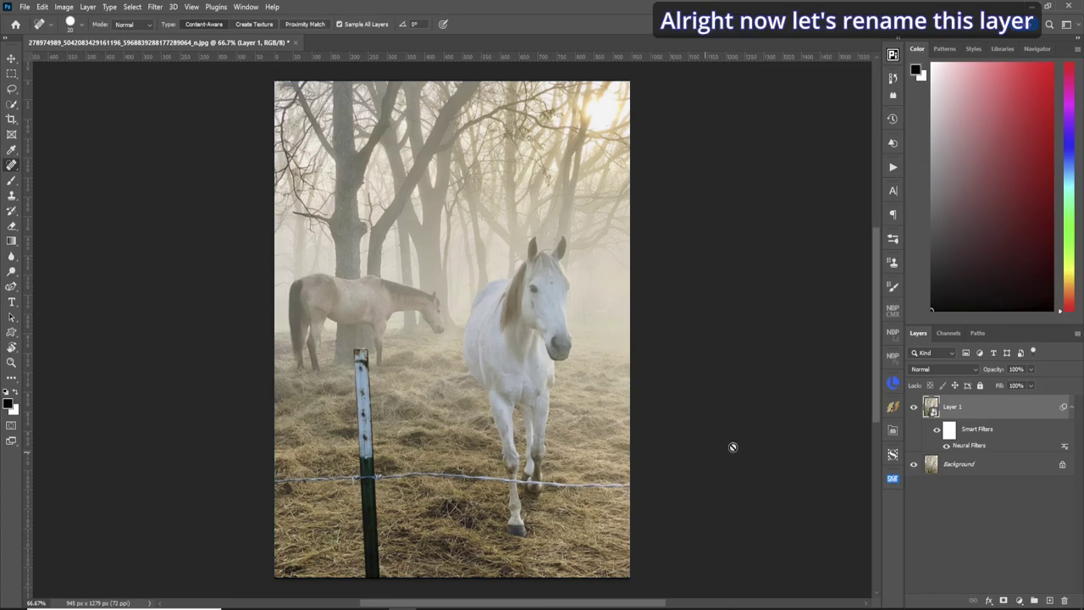
- Rename the filtered layer "Horses" and create a new layer named "Removals" above it
double_click(950, 407)
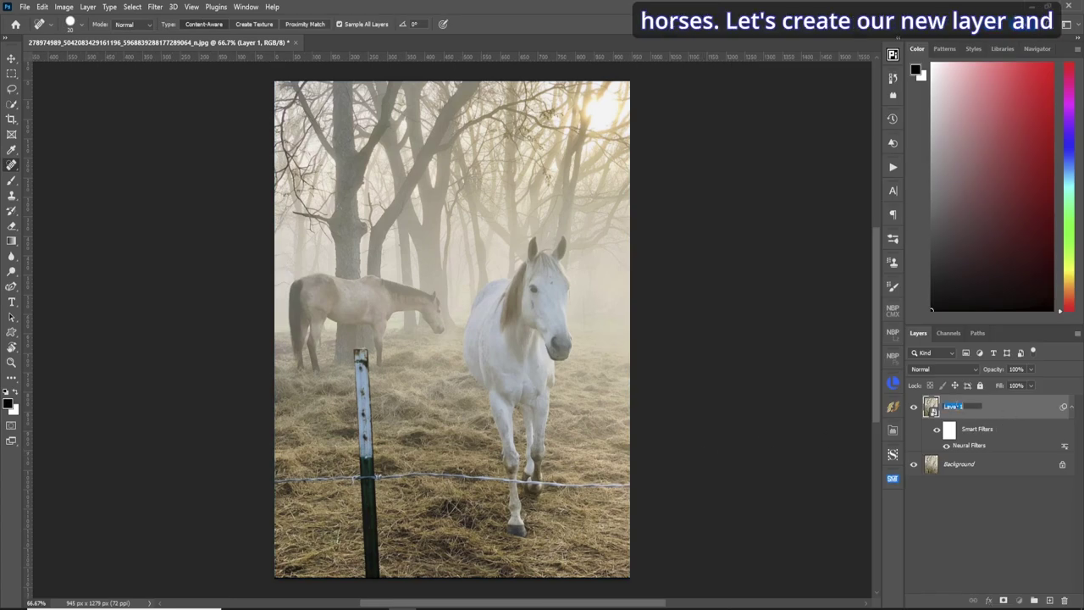
type("Horses")
key("Return")
key("ctrl+shift+n")
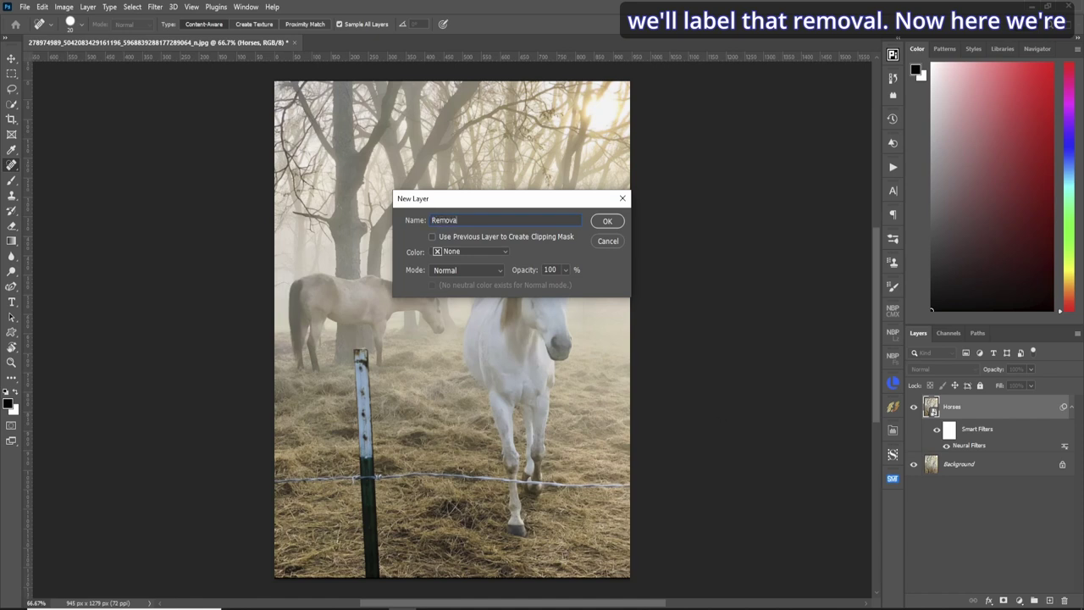
key("Return")
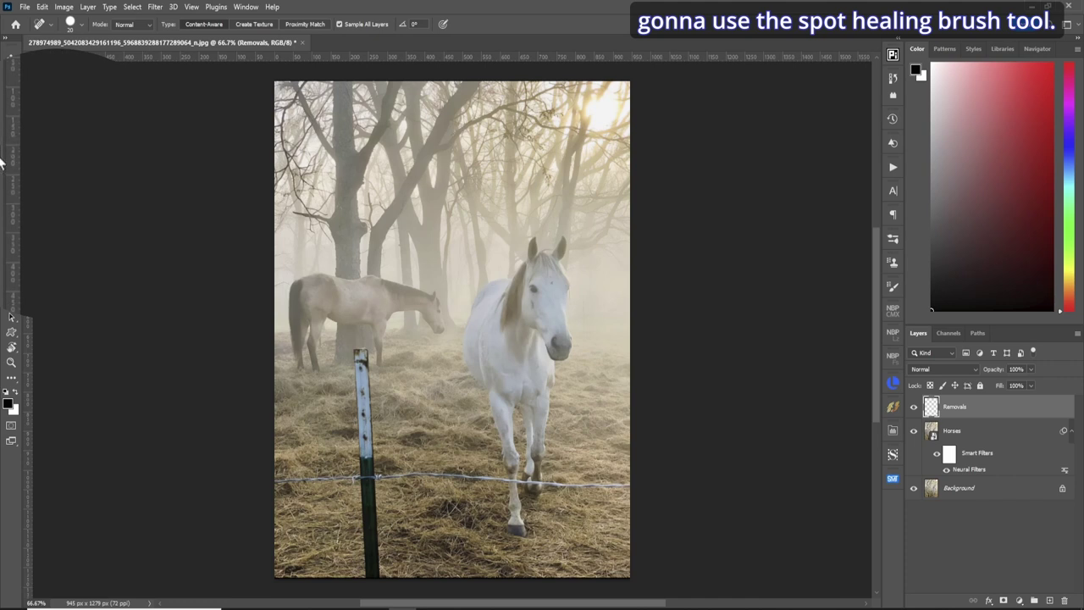
- Remove the barbed wire between the photo's left edge and the fence post with the Spot Healing Brush
right_click(11, 164)
left_click(76, 156)
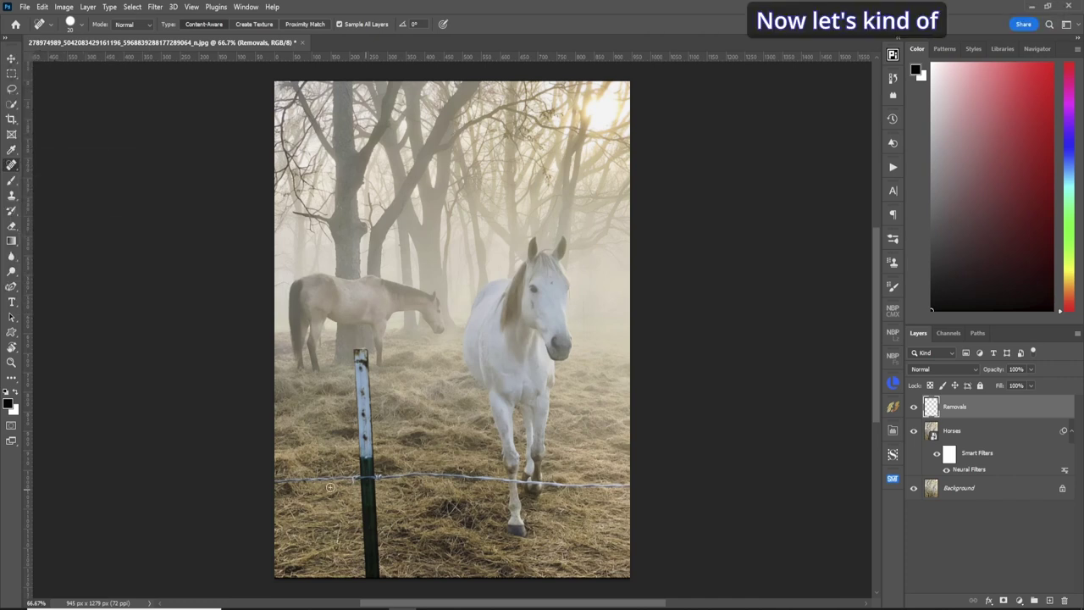
key("z")
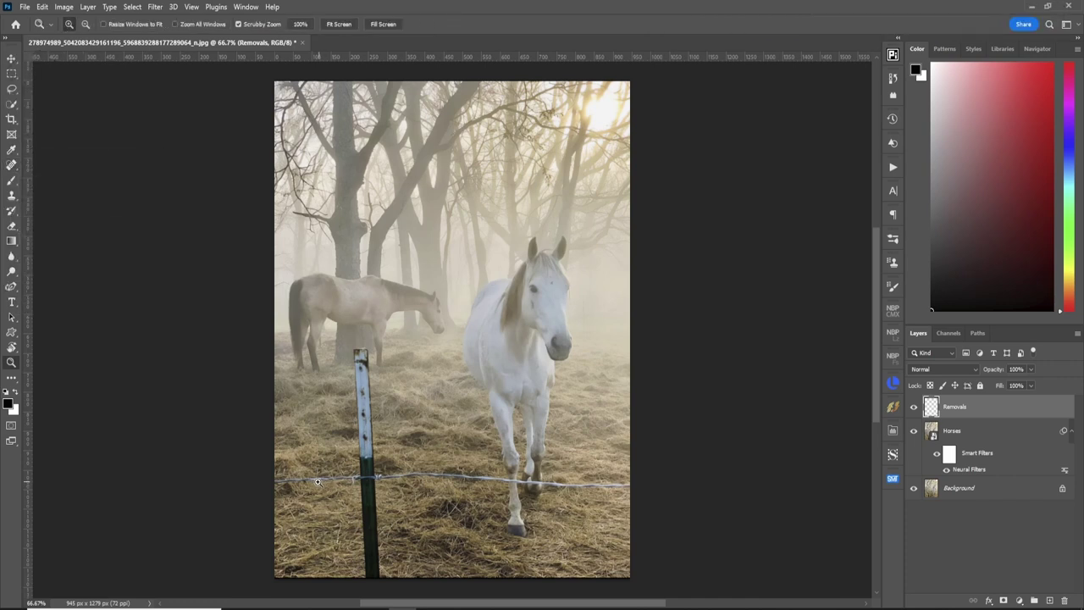
left_click(318, 484)
left_click(312, 483)
left_click(312, 483)
key("j")
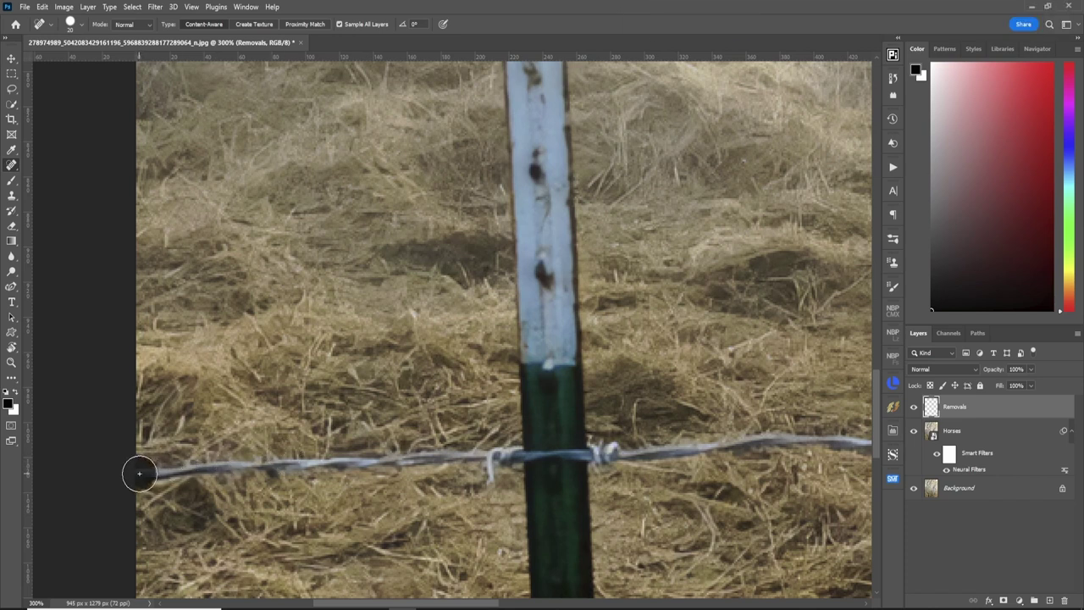
left_click(471, 458, "shift")
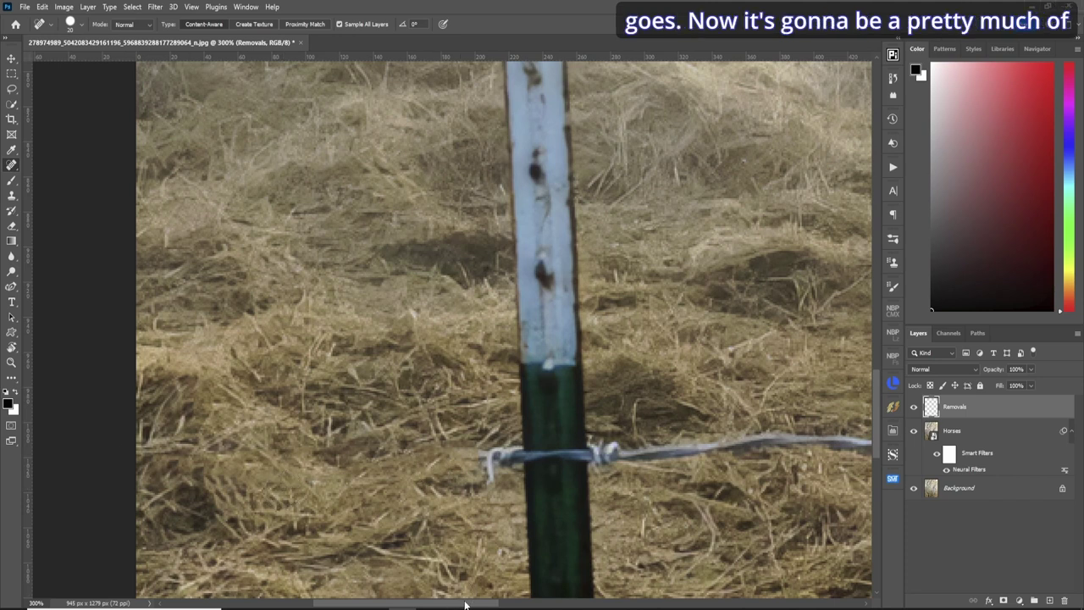
- Heal away the barbed wire between the fence post and the white horse's front leg
left_click_drag(464, 603, 548, 603)
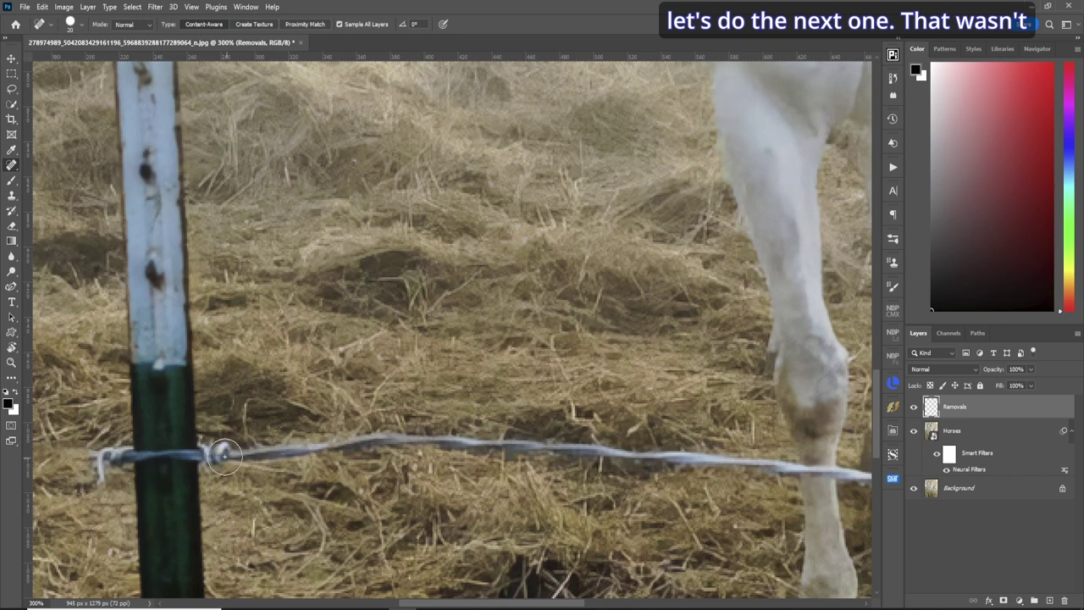
mouse_move(218, 455)
left_mouse_down()
mouse_move(708, 475)
mouse_move(776, 454)
left_mouse_up()
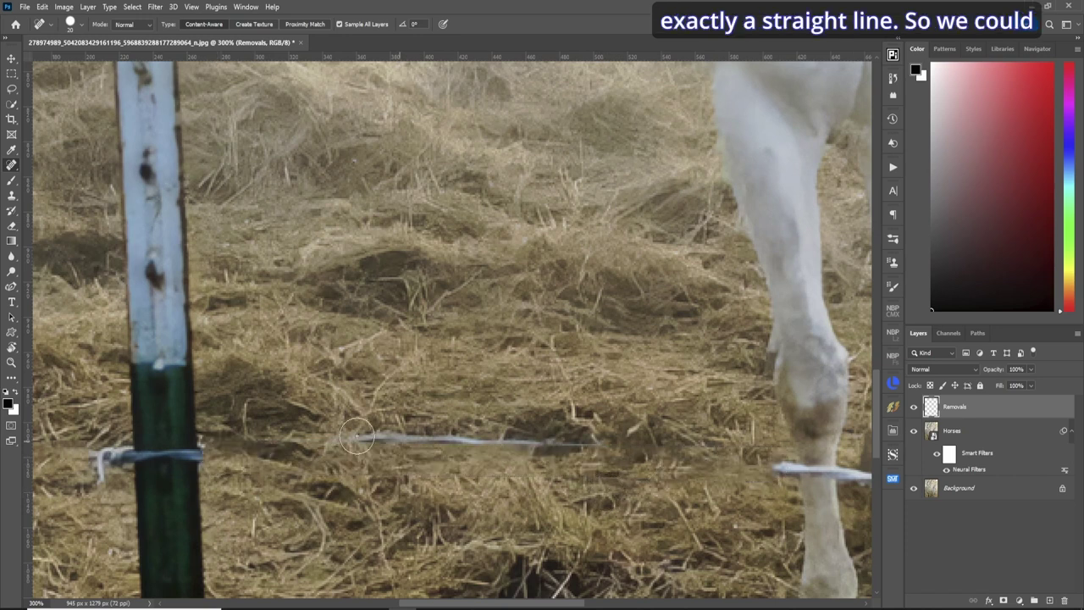
left_click_drag(339, 439, 599, 441)
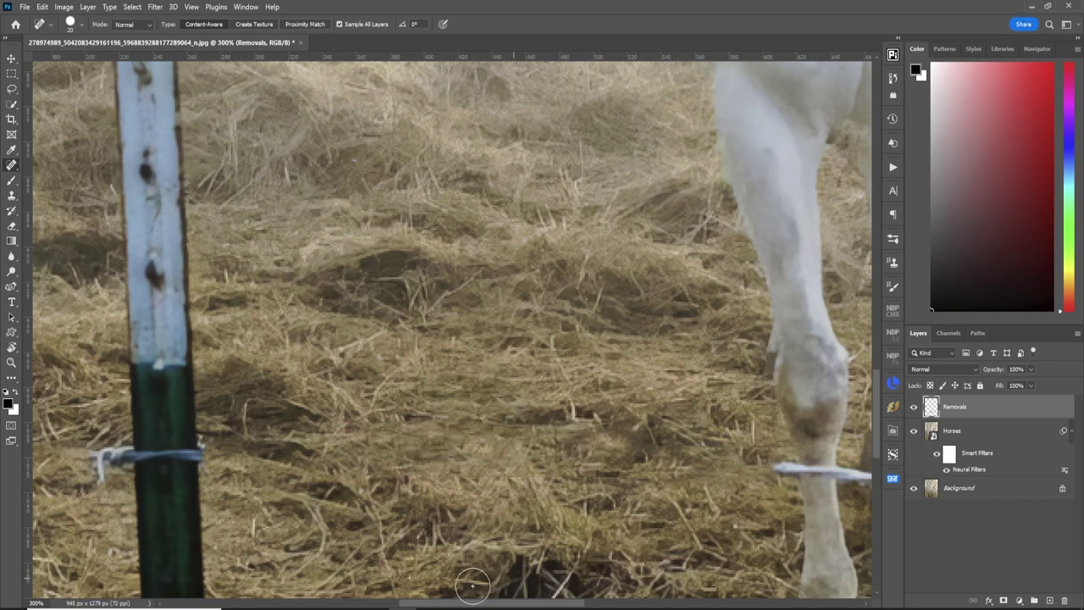
- Heal away the barbed wire from beside the white horse's rear hoof to the photo's right edge
scroll(600, 578, "right", 5)
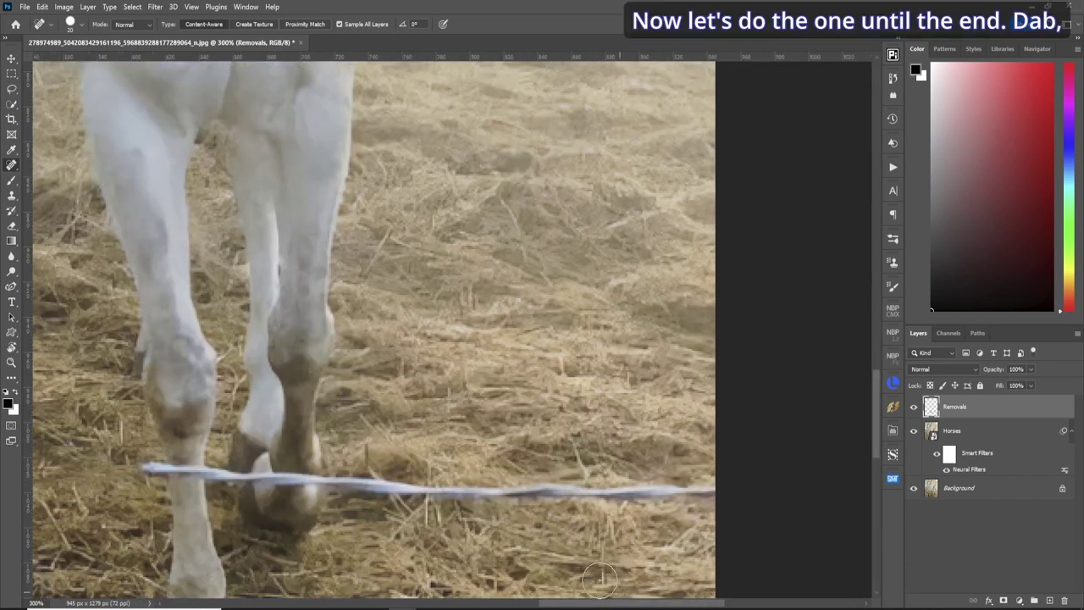
left_click(346, 483)
left_click(716, 491, "shift")
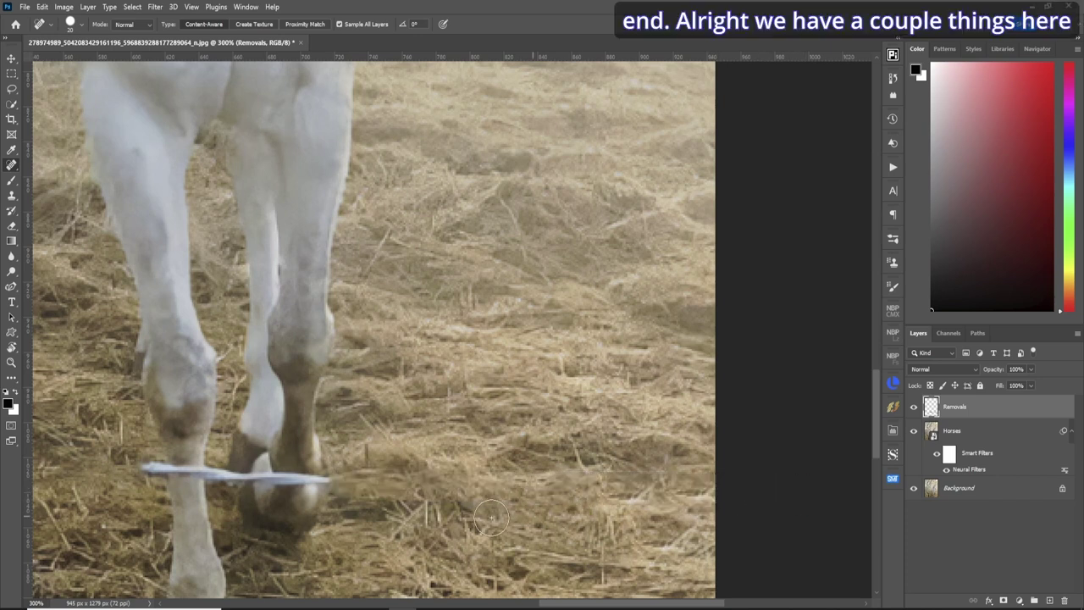
- Enlarge the healing brush to 60 and remove the entire metal fence post in one straight stroke
scroll(530, 563, "left", 10)
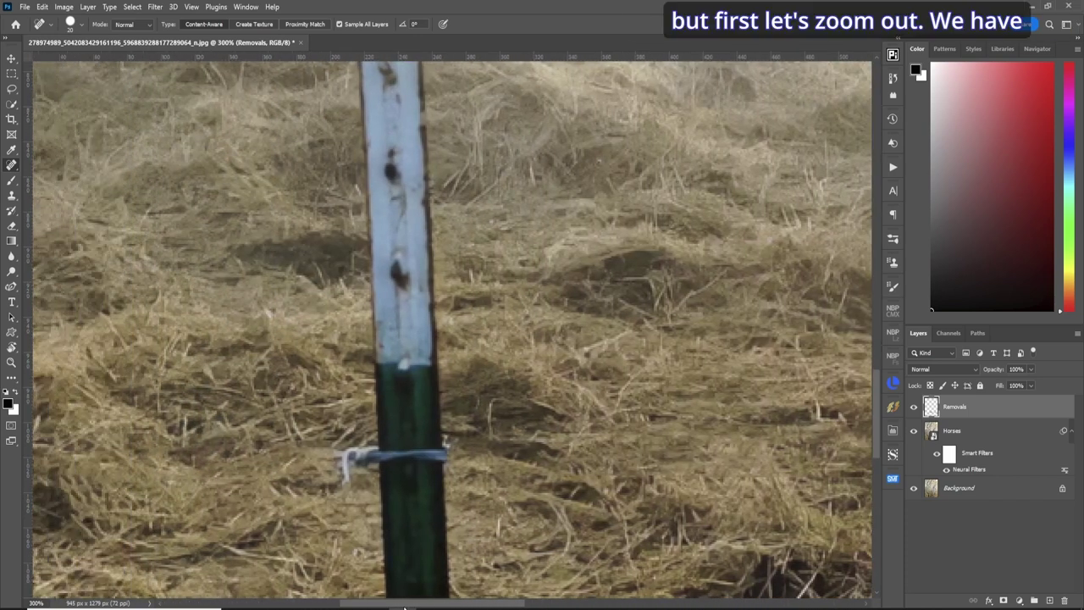
key("ctrl+minus")
key("ctrl+minus")
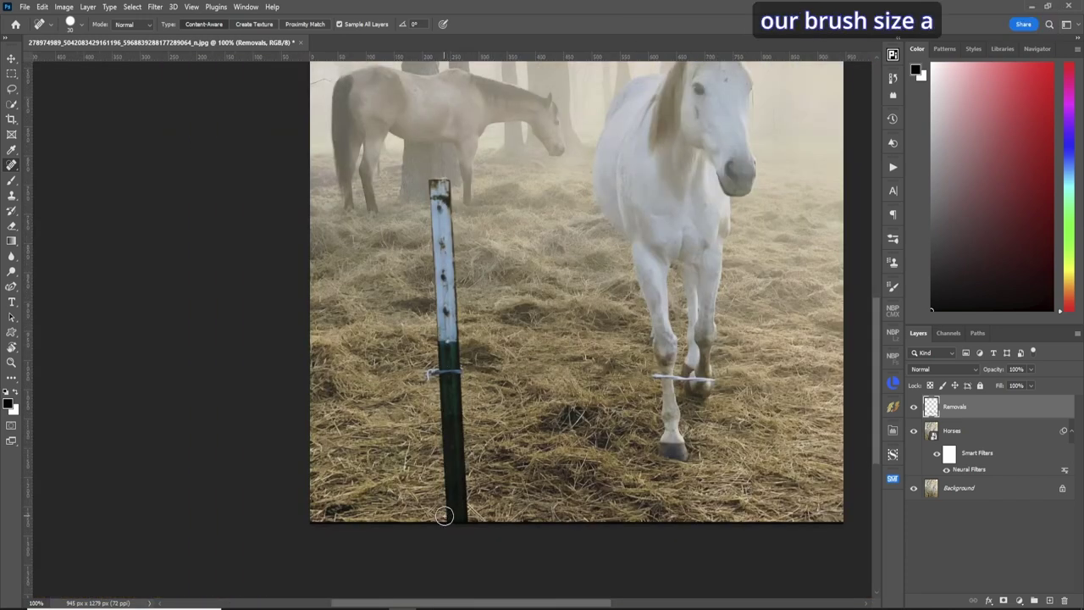
key("bracketright")
key("bracketright")
key("bracketright")
key("bracketright")
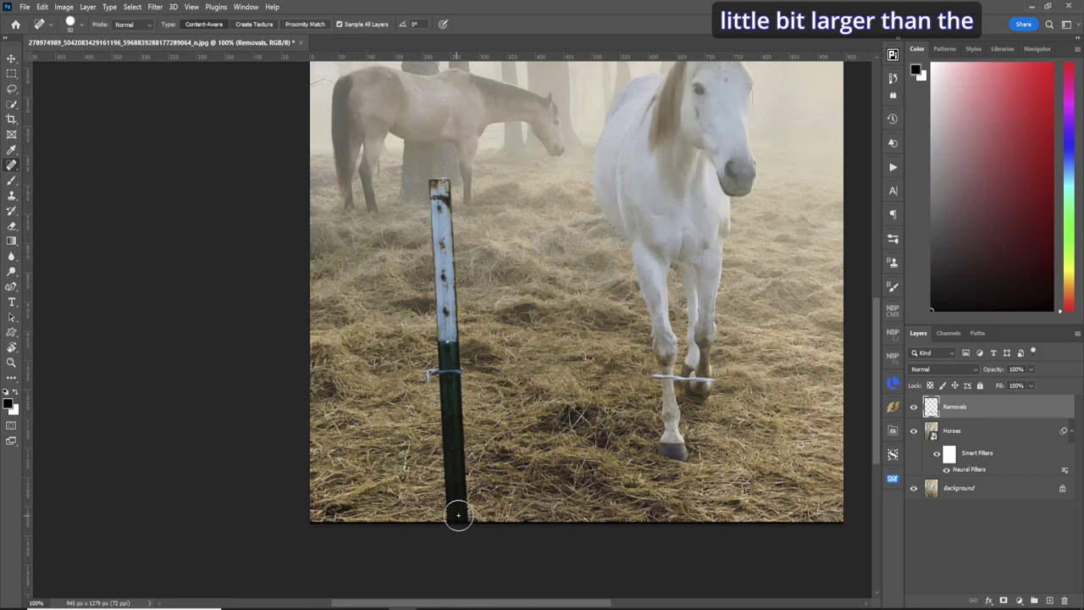
key("bracketright")
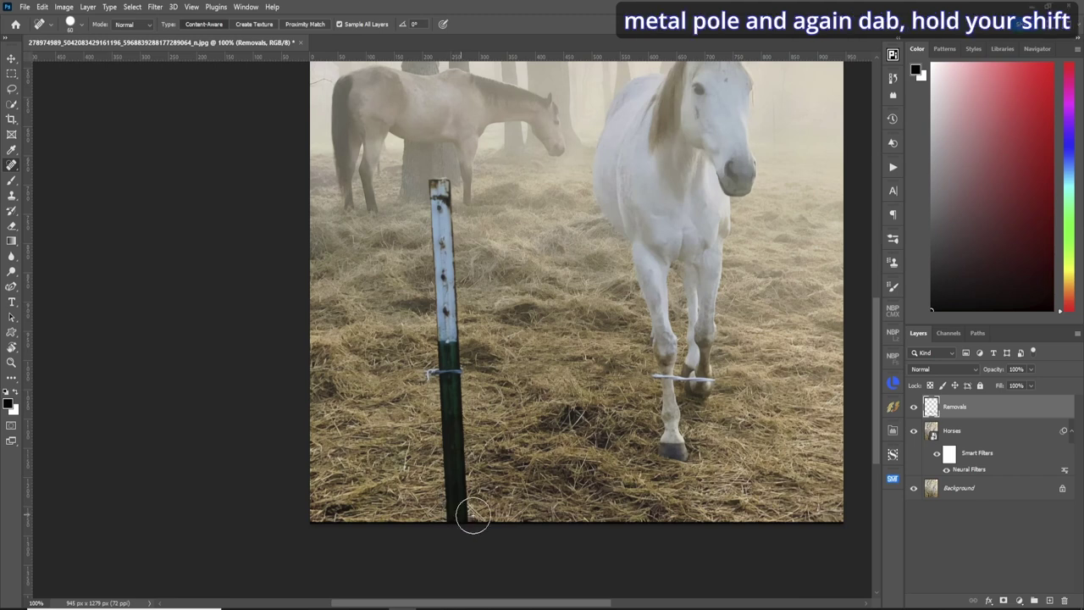
left_click(458, 515)
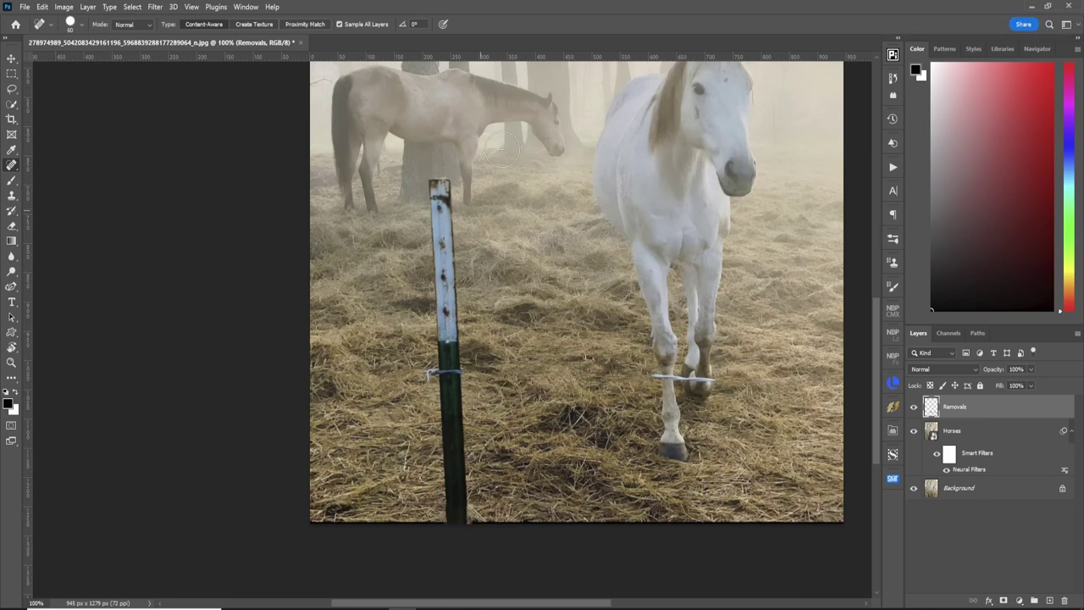
left_click(439, 184, "shift")
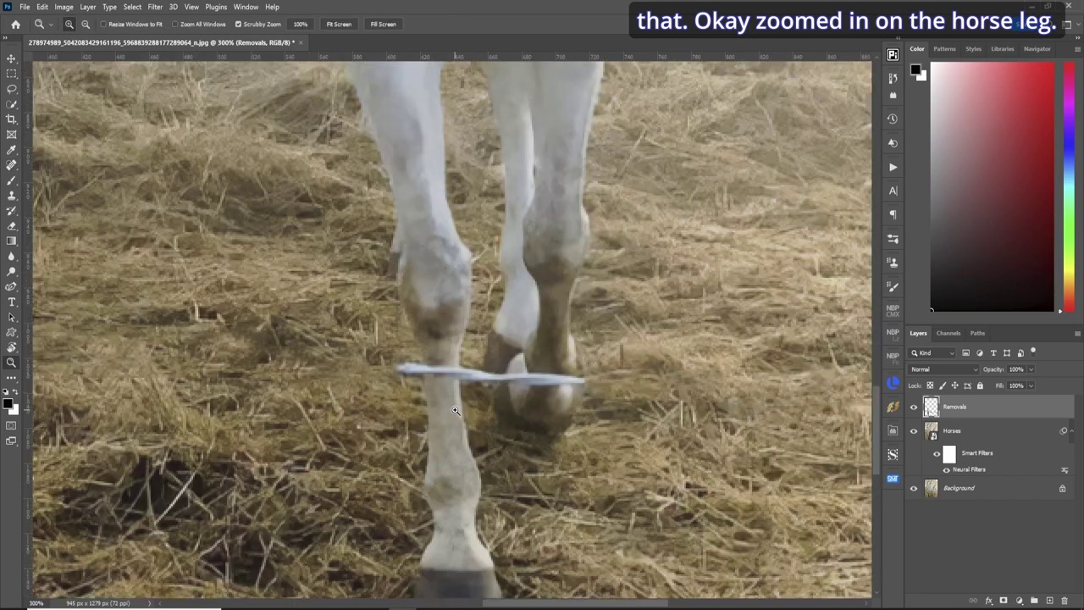
- Reduce the healing brush to 15 and dab away wire remnants beside the white horse's front leg and over its rear hoof
key("j")
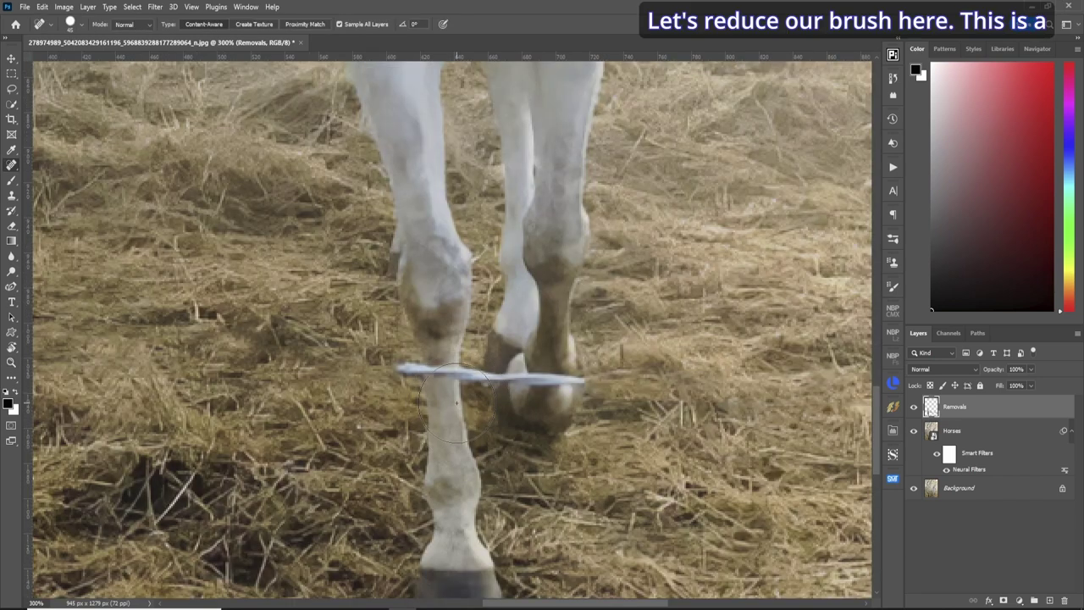
key("bracketleft")
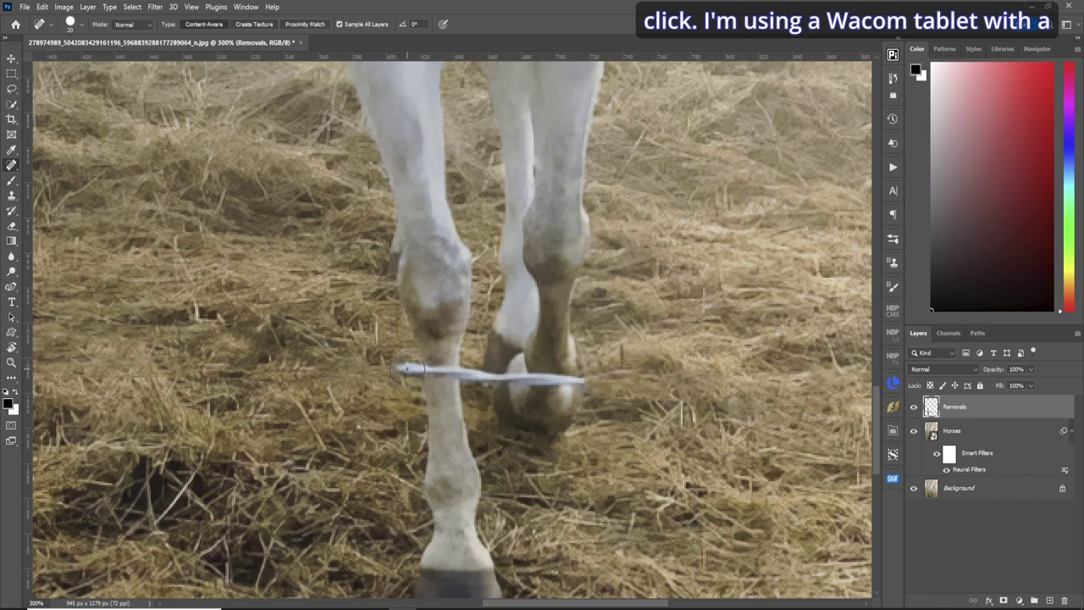
left_click(413, 369)
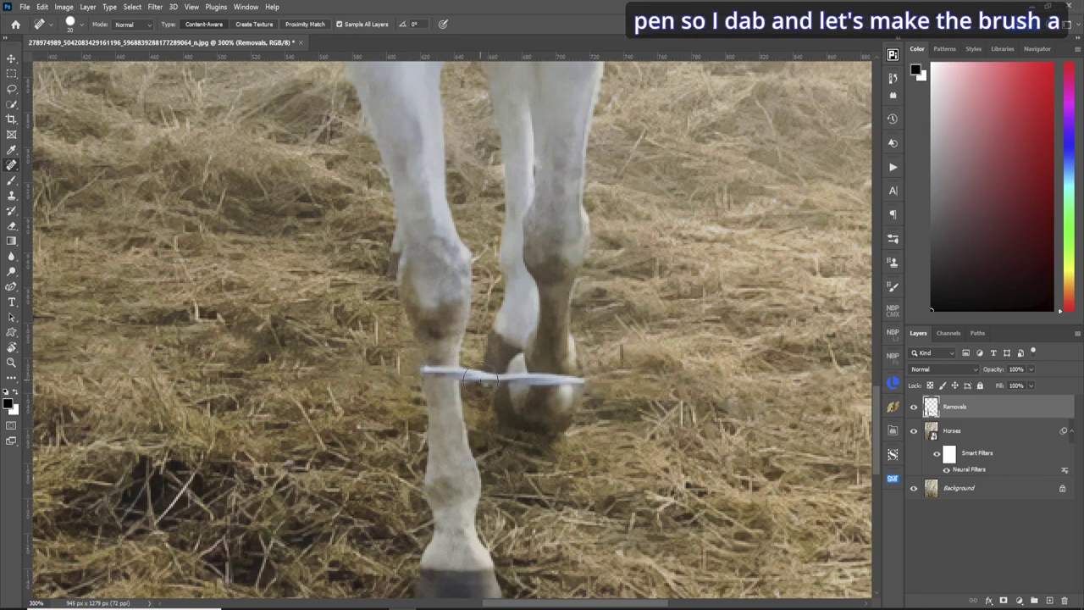
key("bracketleft")
key("bracketleft")
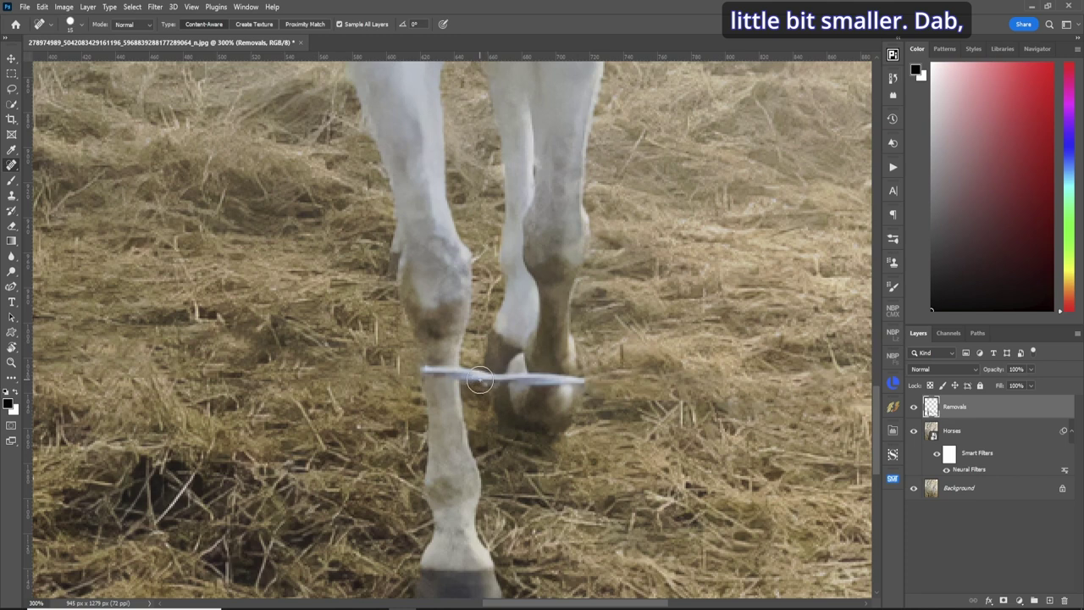
left_click(470, 374)
left_click(518, 380)
left_click(543, 381)
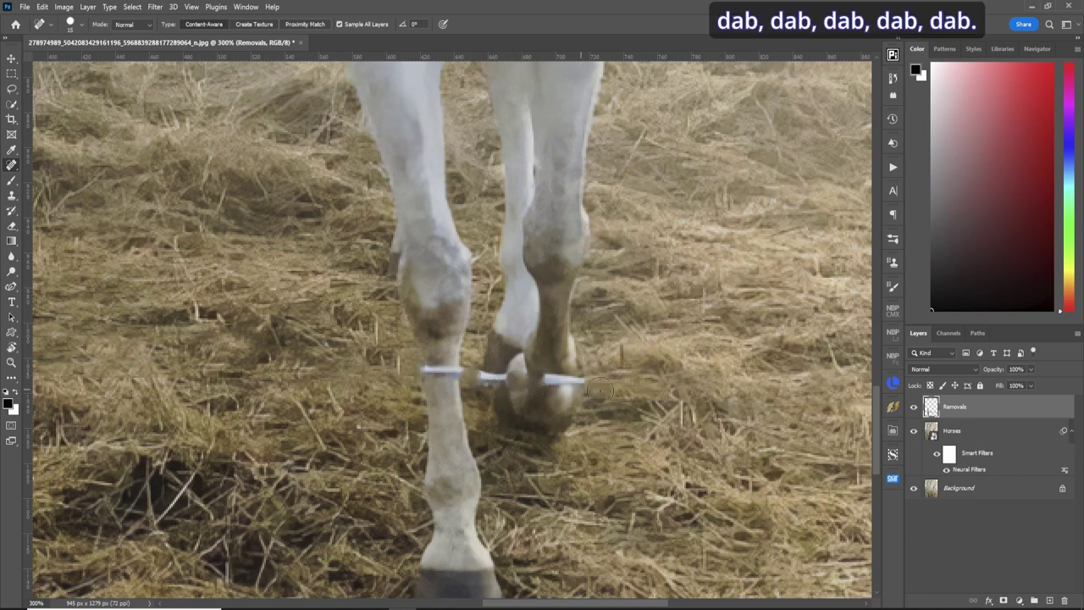
left_click(570, 381)
left_click(584, 381)
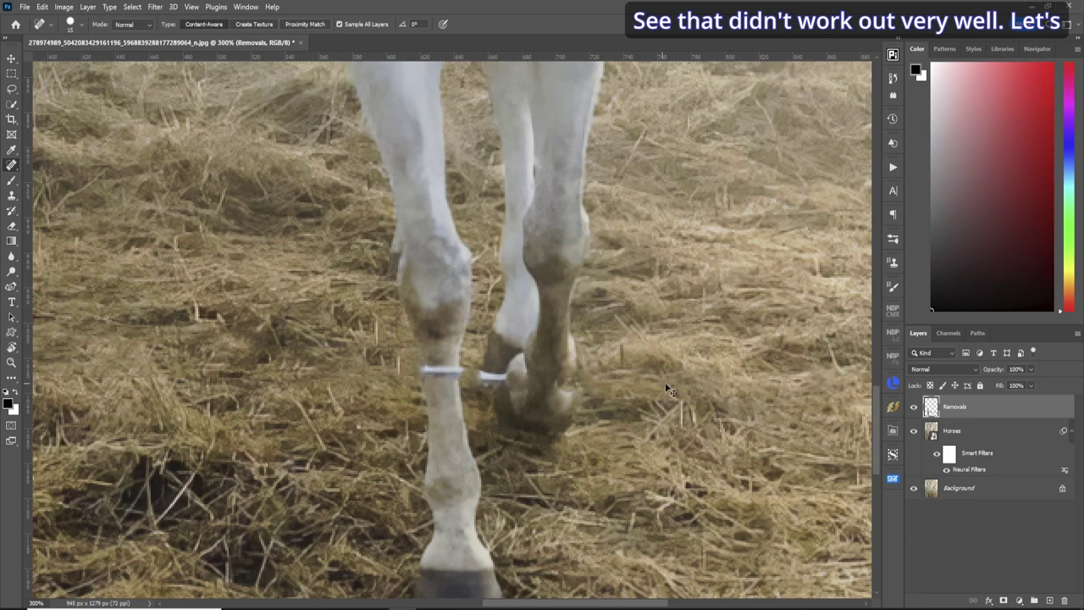
- Heal the remaining wire pieces across the white horse's rear hoof and front leg
left_click_drag(590, 381, 478, 381)
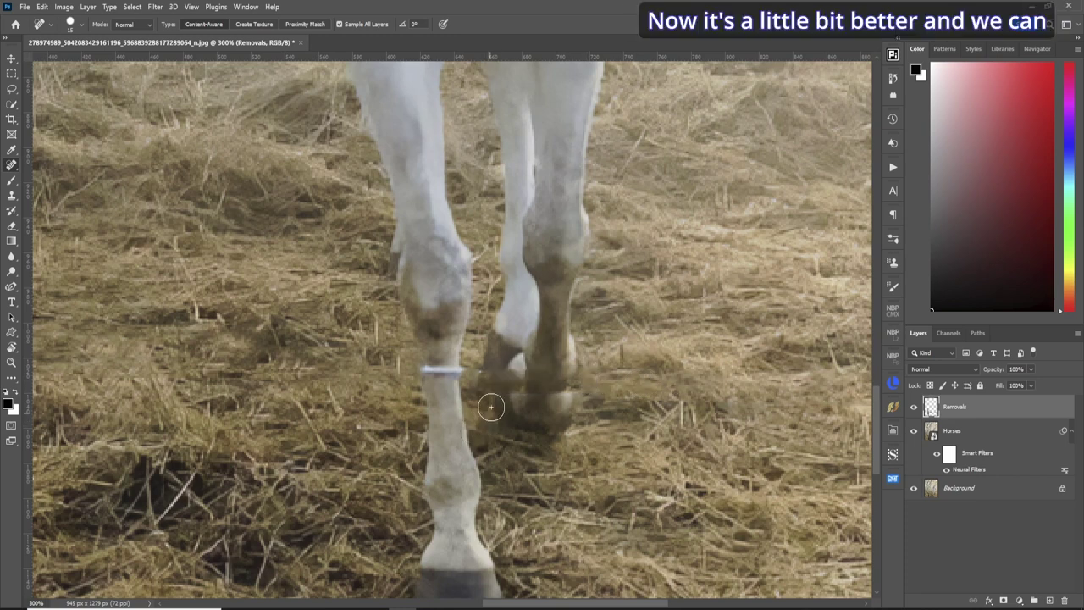
left_click_drag(433, 370, 450, 374)
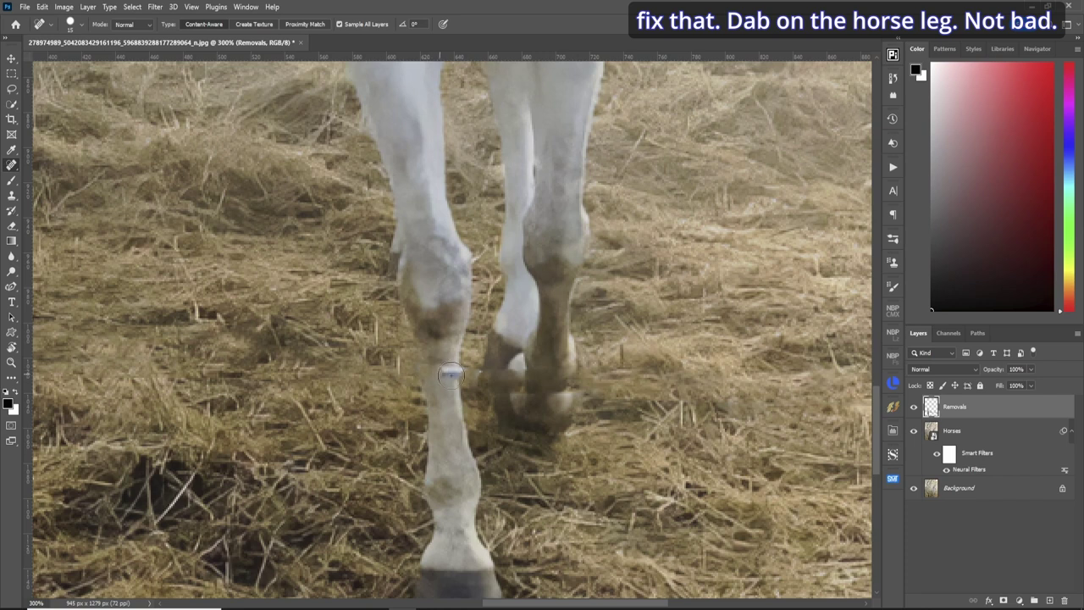
left_click(446, 371)
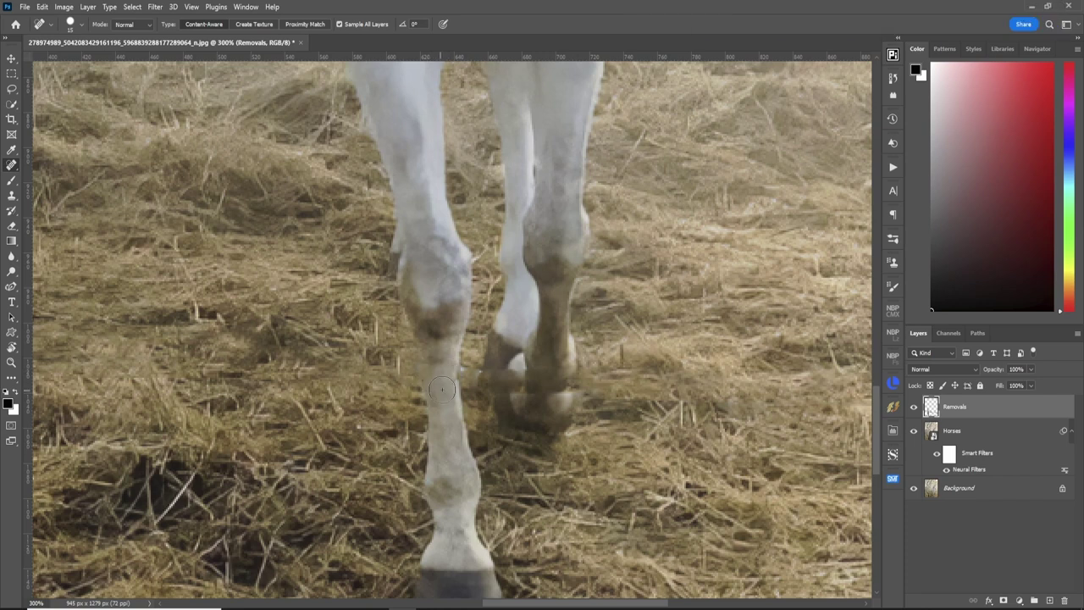
- Create a new layer named "Repairs" above the Removals layer
key("ctrl+shift+n")
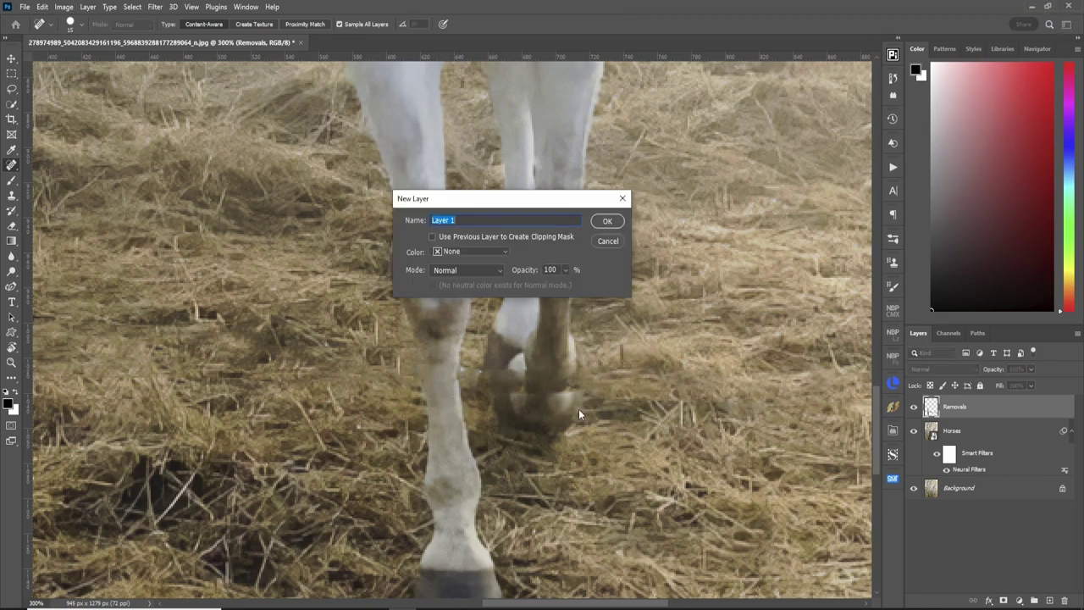
type("Repairs")
key("Return")
- Set the Clone Stamp flow to 15% and clone leg texture over the missing edge of the white horse's front leg below the knee
key("r")
left_click_drag(442, 372, 394, 335)
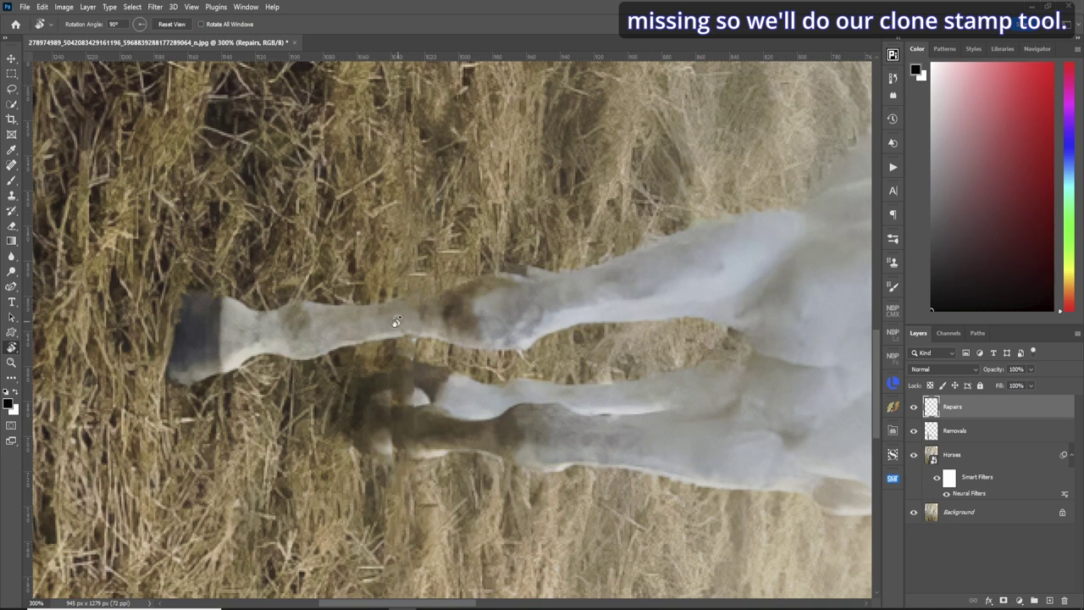
key("s")
left_click(313, 24)
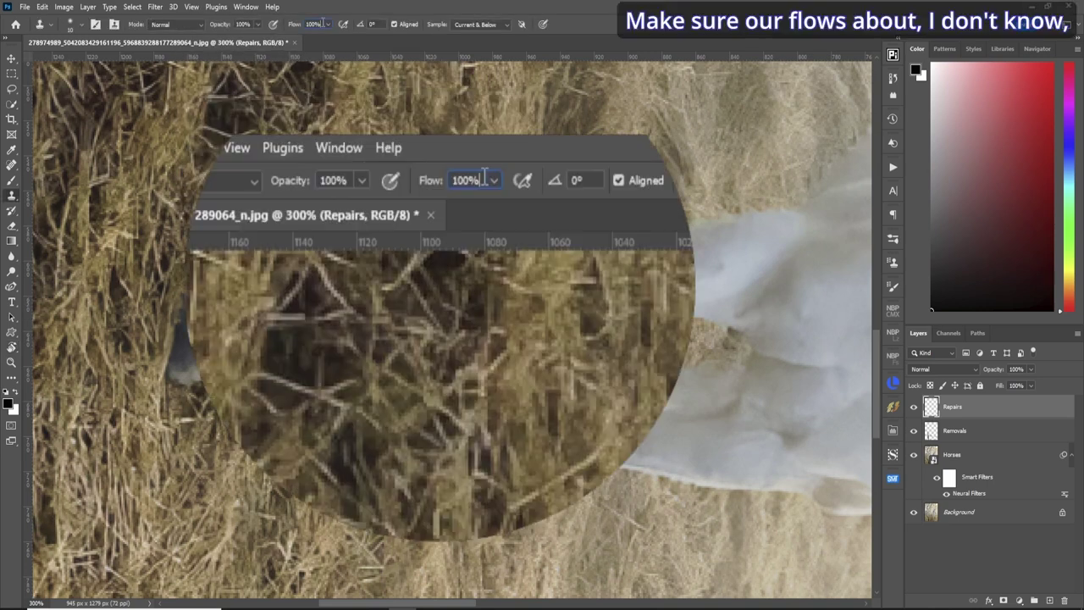
type("15")
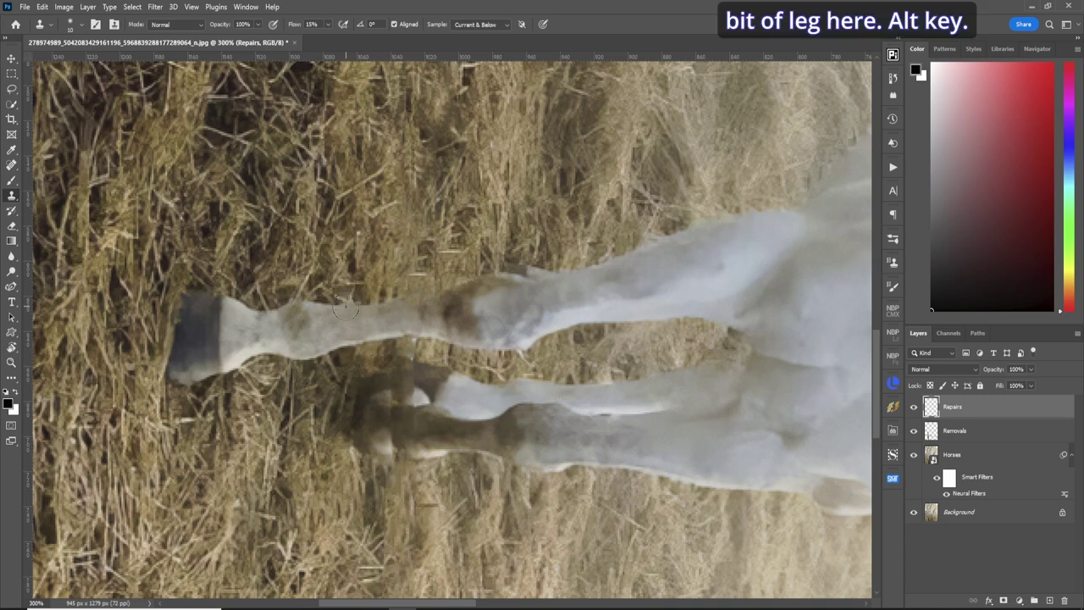
left_click(346, 309, "alt")
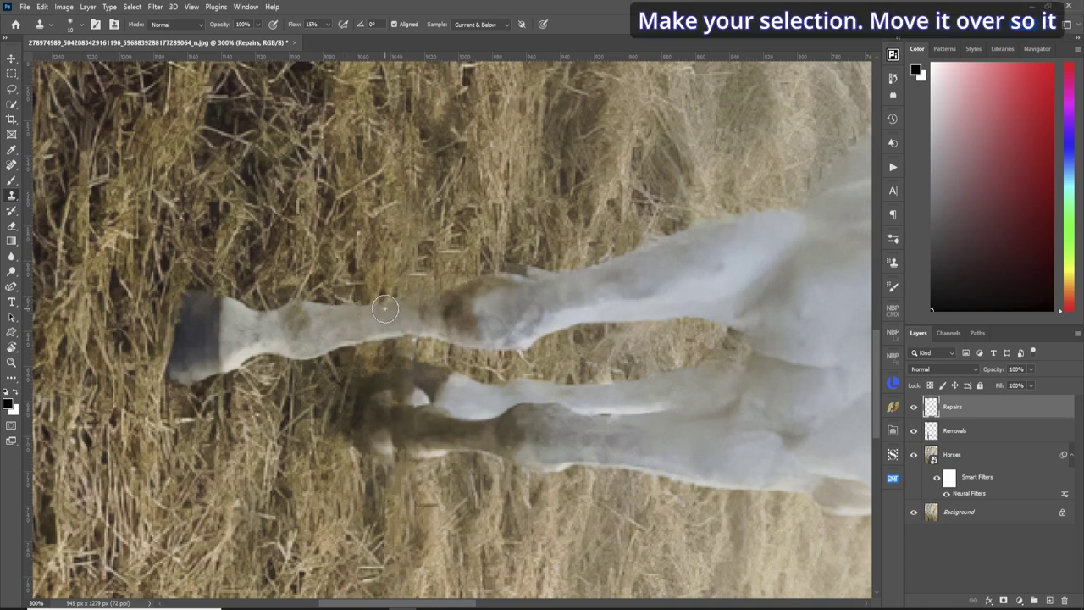
mouse_move(388, 307)
left_mouse_down()
mouse_move(428, 305)
mouse_move(386, 328)
mouse_move(415, 340)
mouse_move(403, 317)
mouse_move(419, 307)
mouse_move(398, 308)
mouse_move(431, 306)
mouse_move(369, 315)
left_mouse_up()
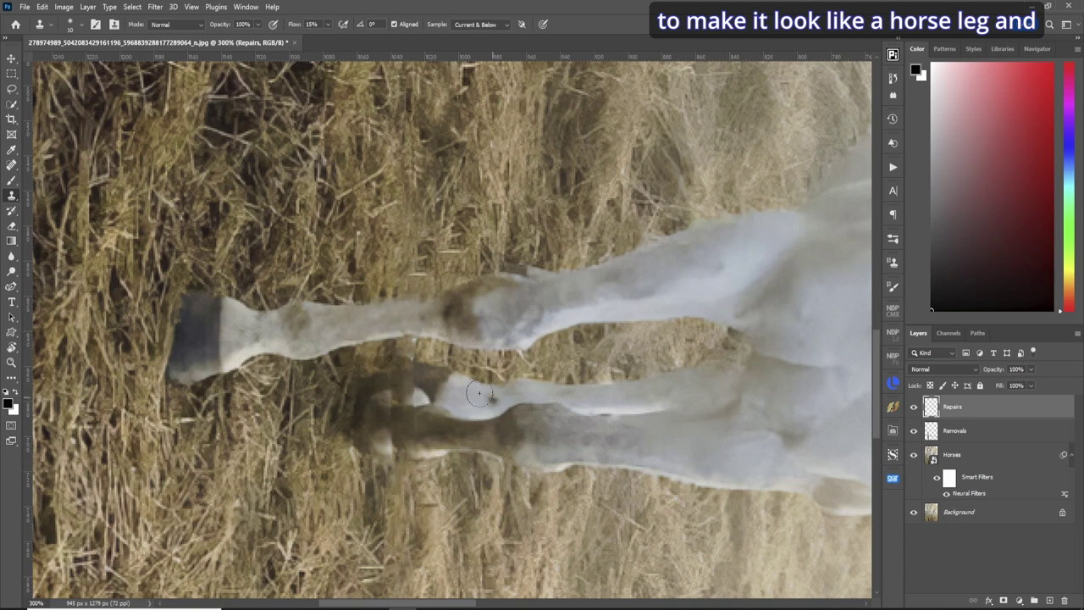
- Lower the Clone Stamp flow to 10%, refine the edge of the white horse's front leg and clean up the hay beside it
key("r")
left_click_drag(419, 354, 546, 421)
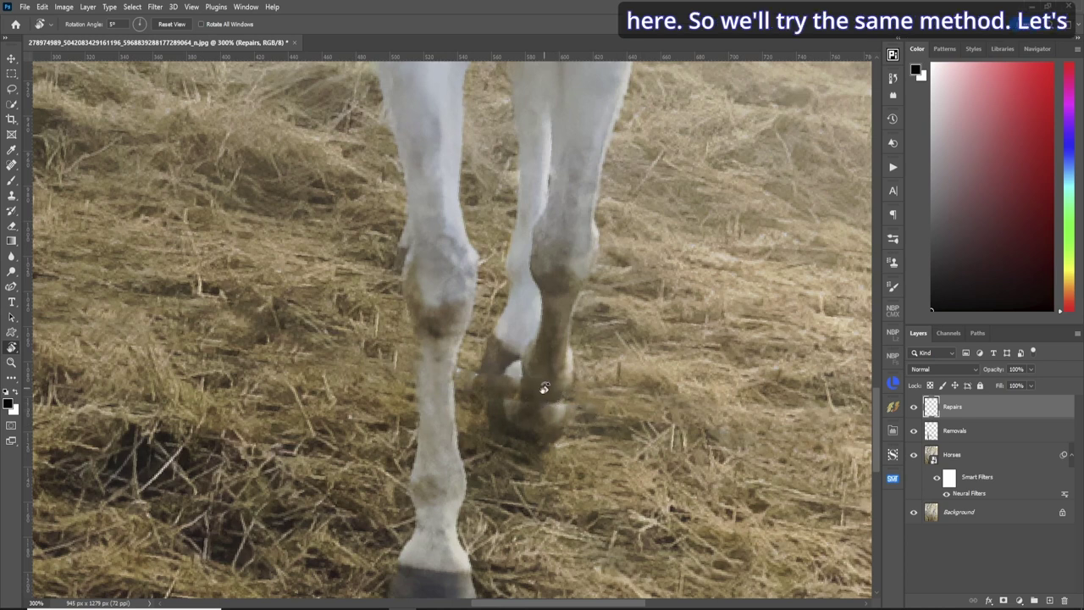
left_click_drag(609, 403, 468, 303)
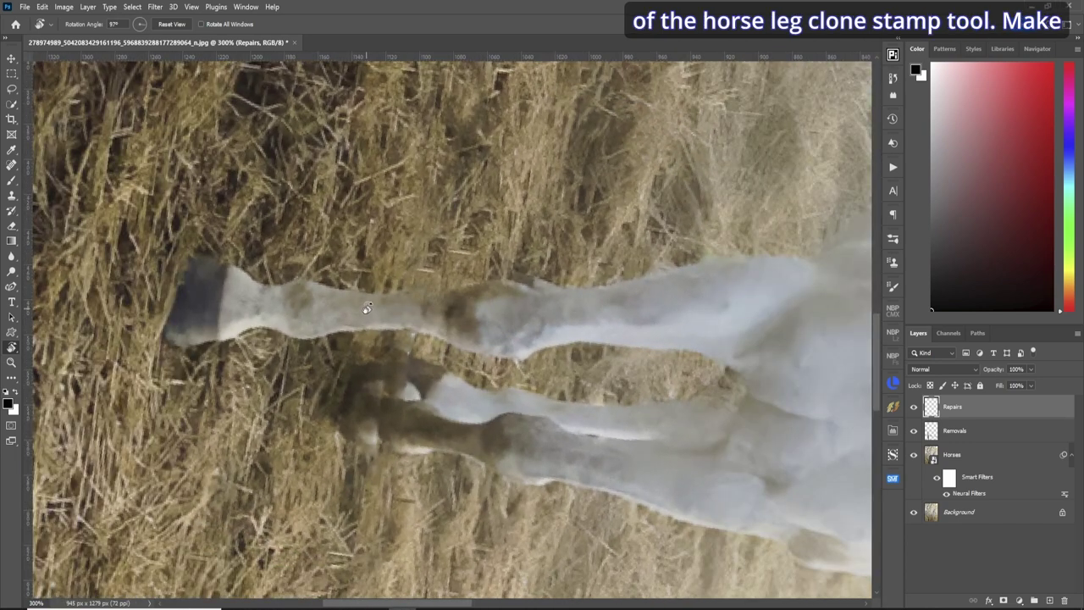
key("s")
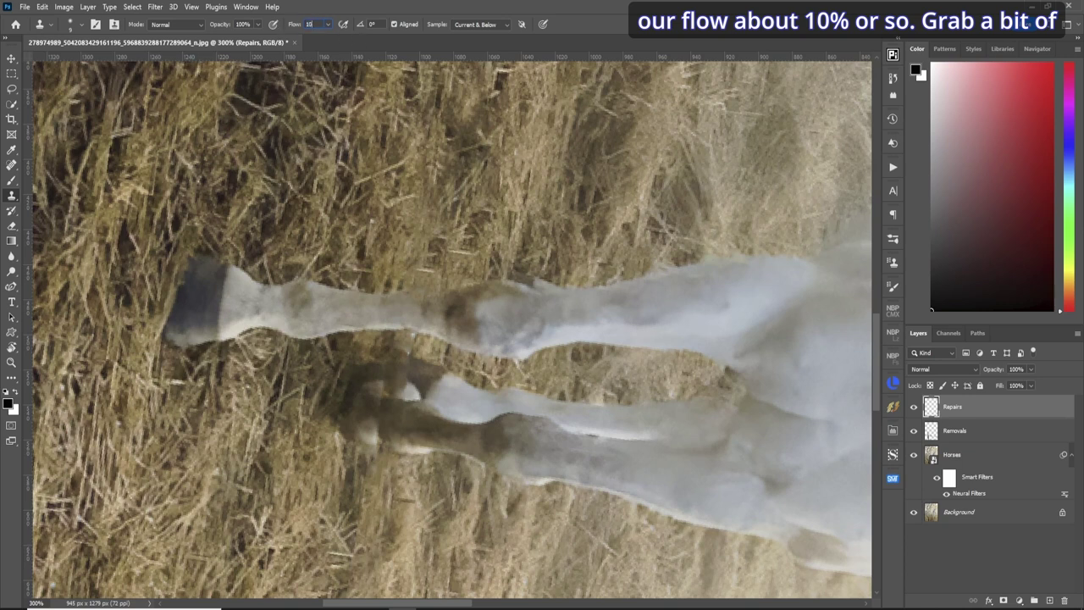
left_click(411, 298)
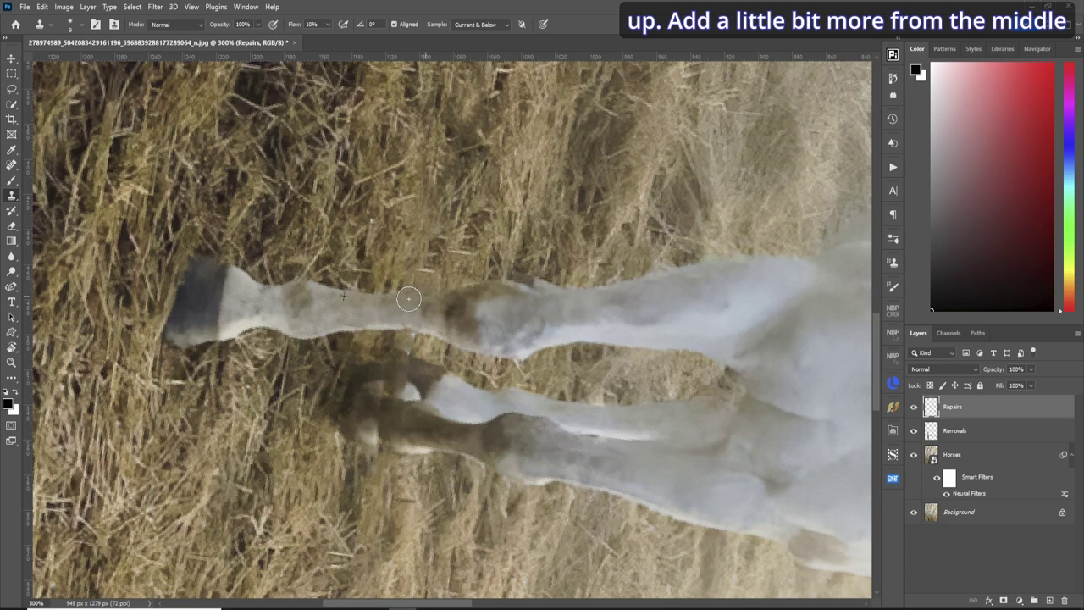
mouse_move(387, 303)
left_mouse_down()
mouse_move(531, 303)
mouse_move(457, 305)
mouse_move(469, 293)
mouse_move(411, 285)
left_mouse_up()
left_click(452, 299, "alt")
left_click(431, 261, "alt")
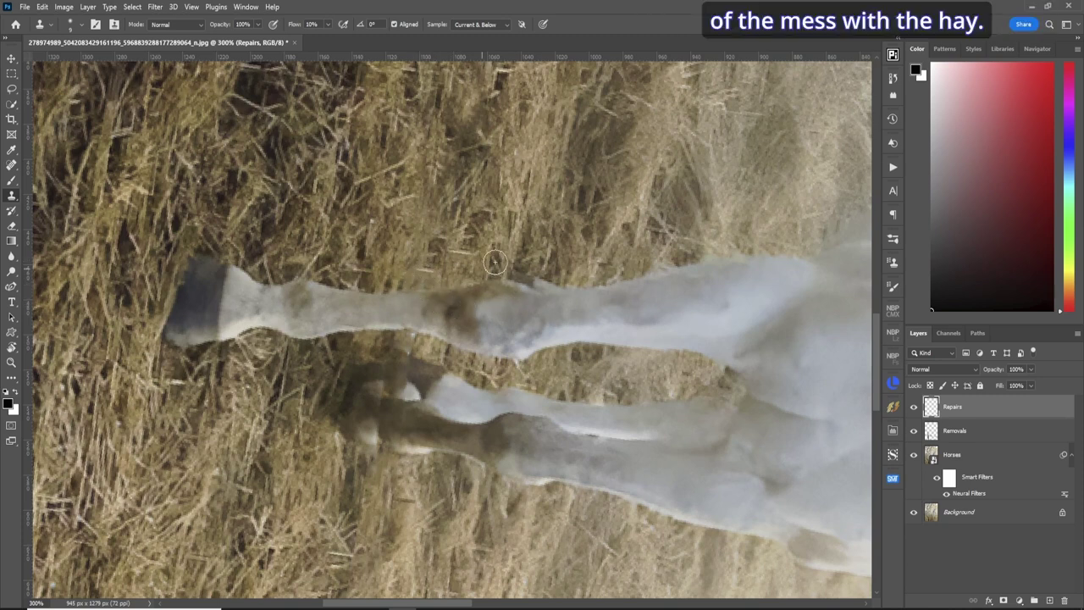
- Clone dark hoof texture over the faded gap in the white horse's lifted rear hoof
key("r")
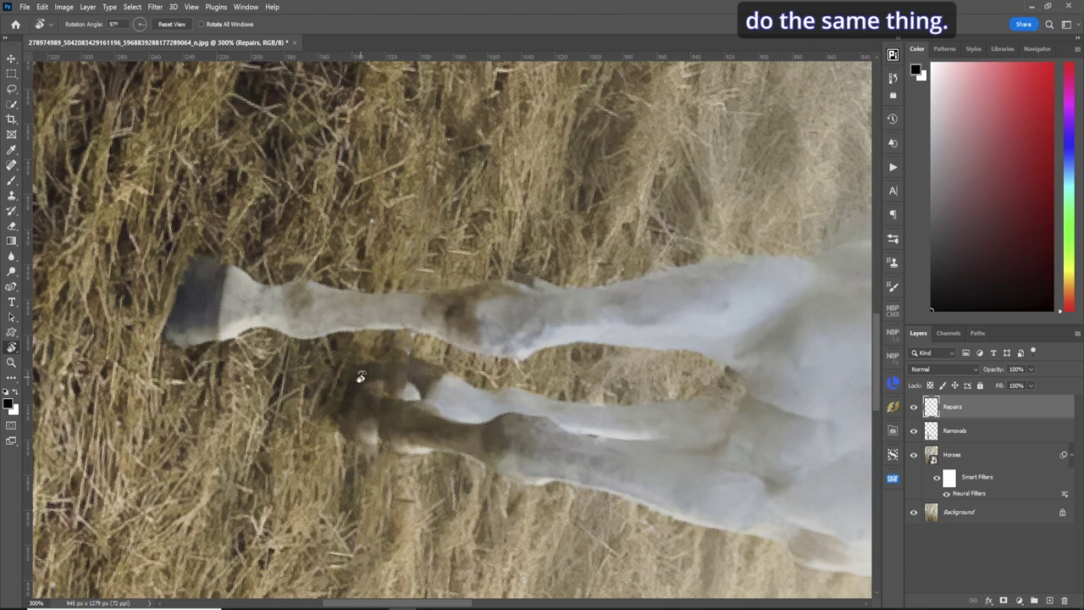
key("s")
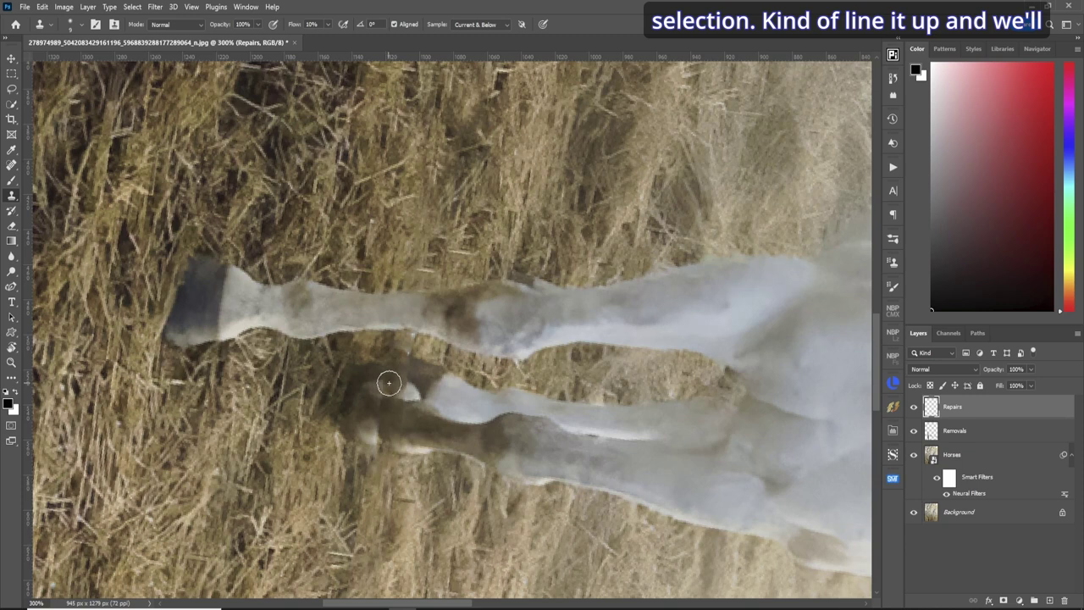
left_click(380, 382, "alt")
left_click(397, 381)
left_click_drag(392, 387, 413, 388)
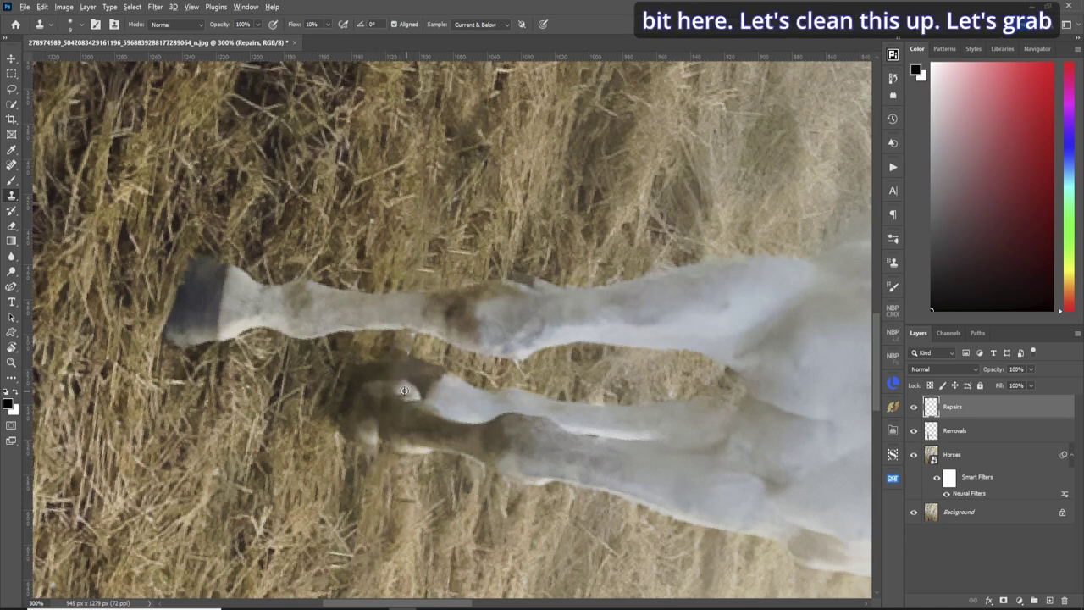
- Clean up the pale patch on the rear hoof by cloning nearby white and brown leg tones
left_click(469, 401, "alt")
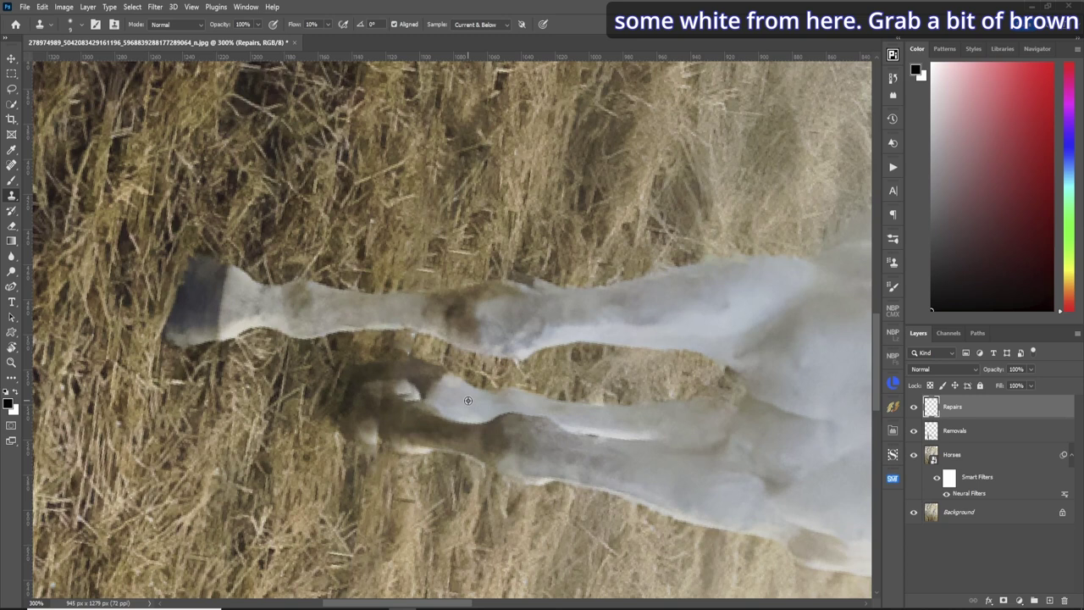
left_click(404, 395)
left_click(360, 410, "alt")
left_click_drag(386, 391, 398, 396)
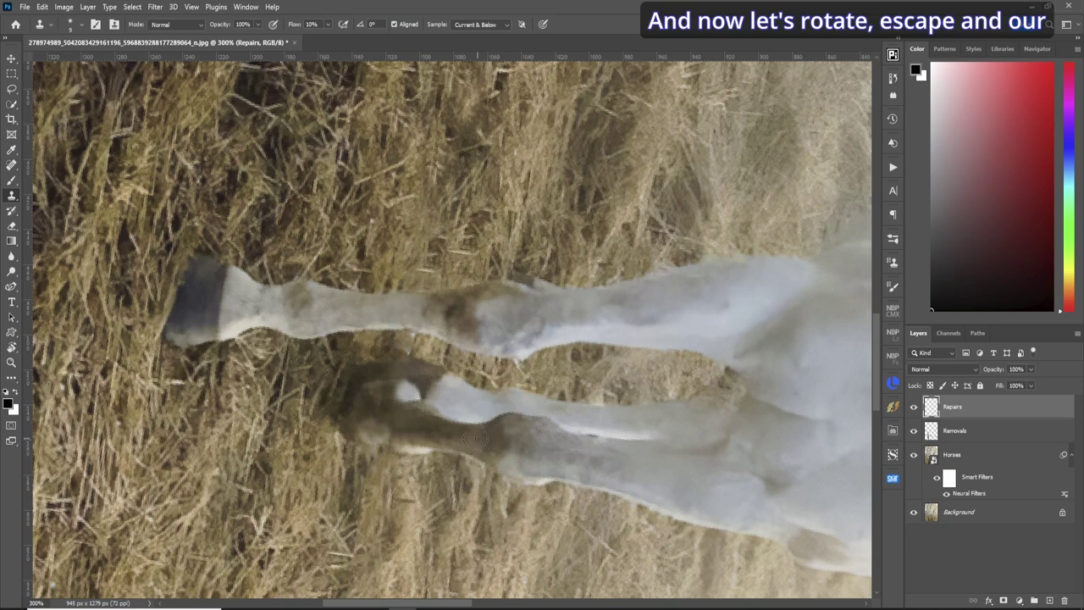
key("r")
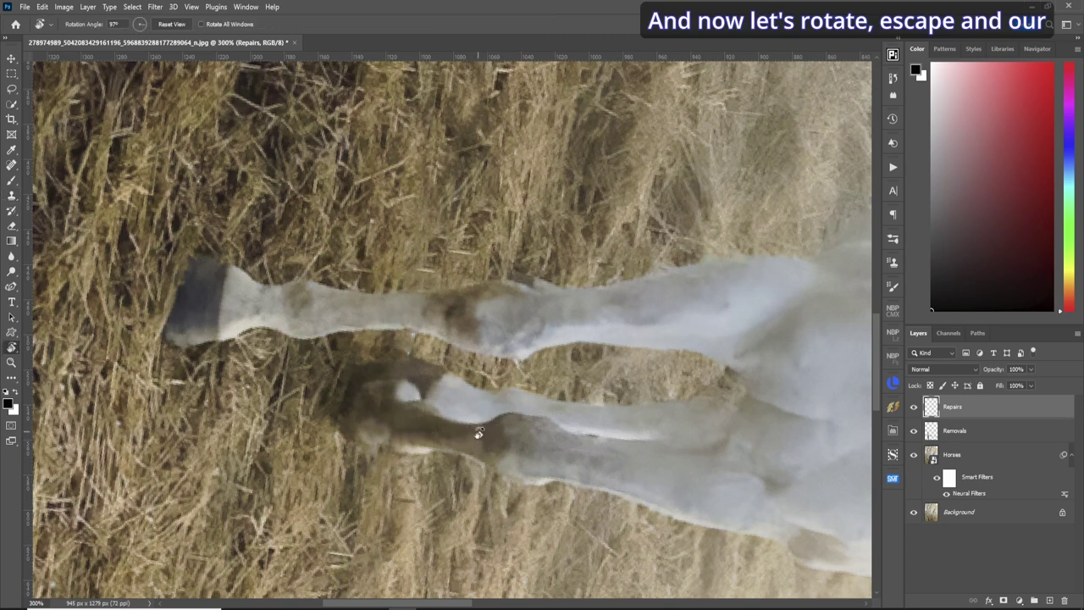
key("Escape")
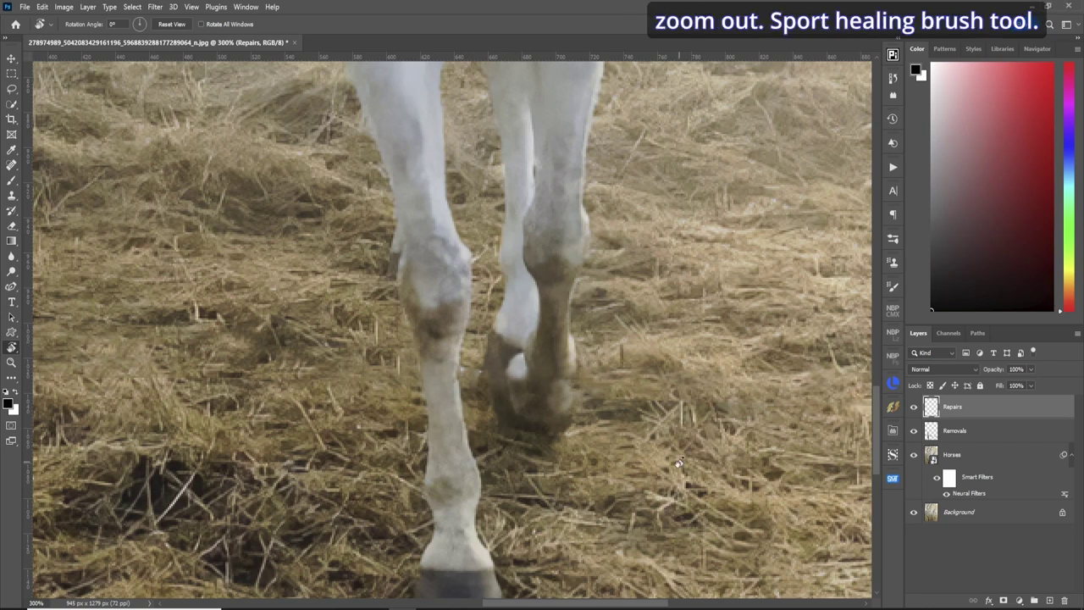
- Clone bark into the missing lower corner of the tree trunk beneath the brown horse, beside its front leg
key("ctrl+0")
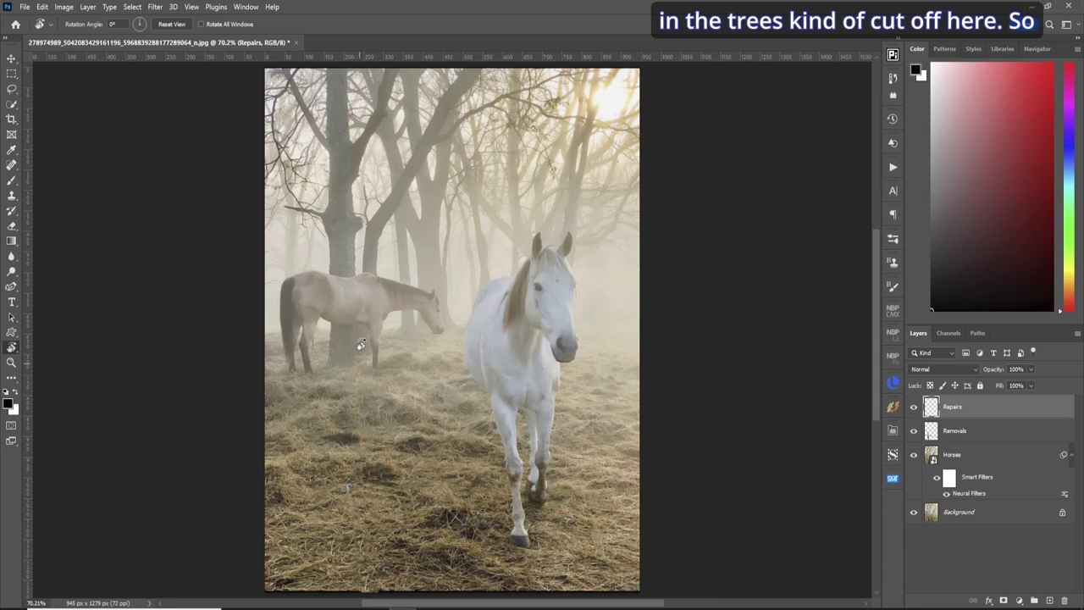
key("z")
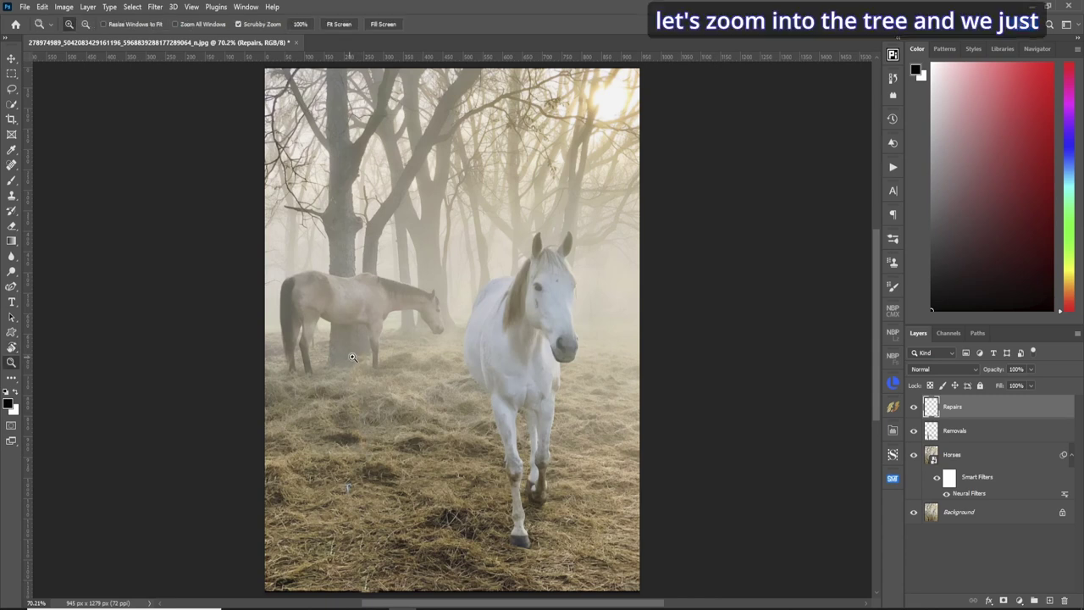
left_click_drag(353, 357, 427, 327)
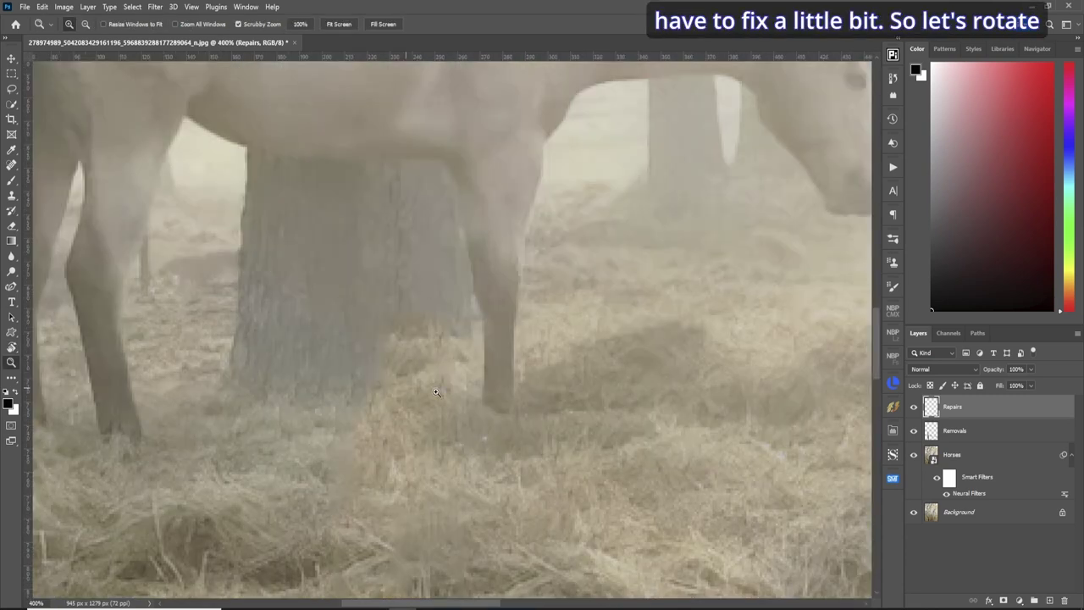
key("r")
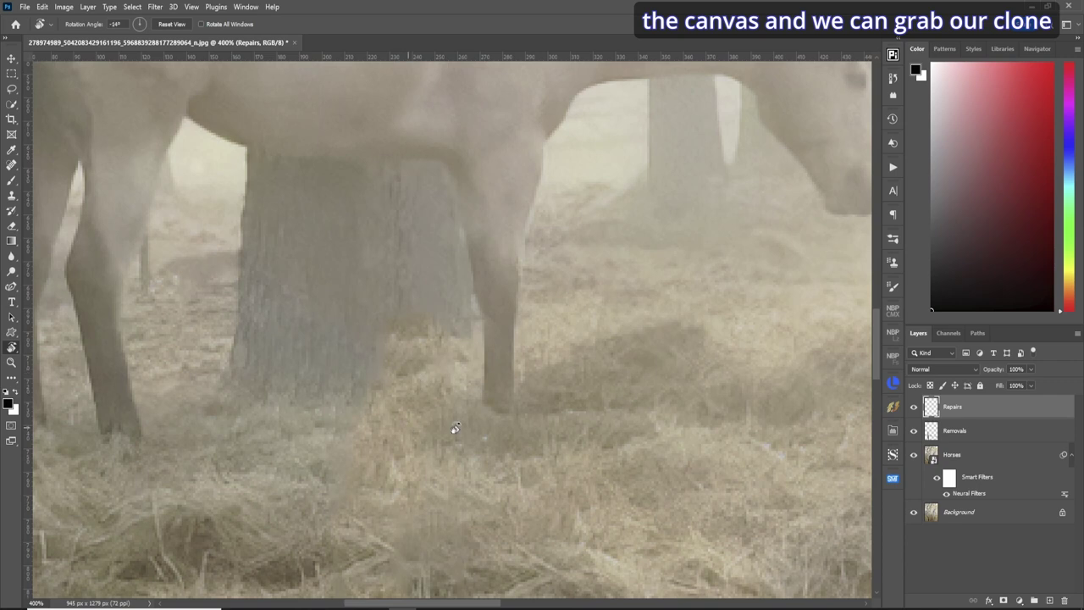
mouse_move(455, 427)
left_mouse_down()
mouse_move(472, 426)
mouse_move(423, 387)
left_mouse_up()
key("s")
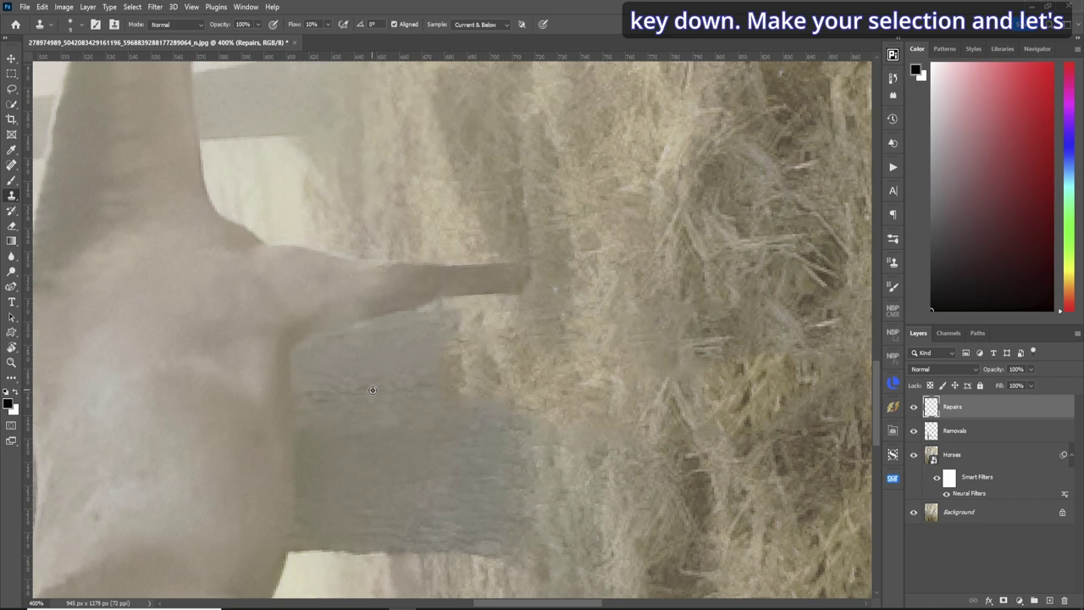
left_click(373, 389, "alt")
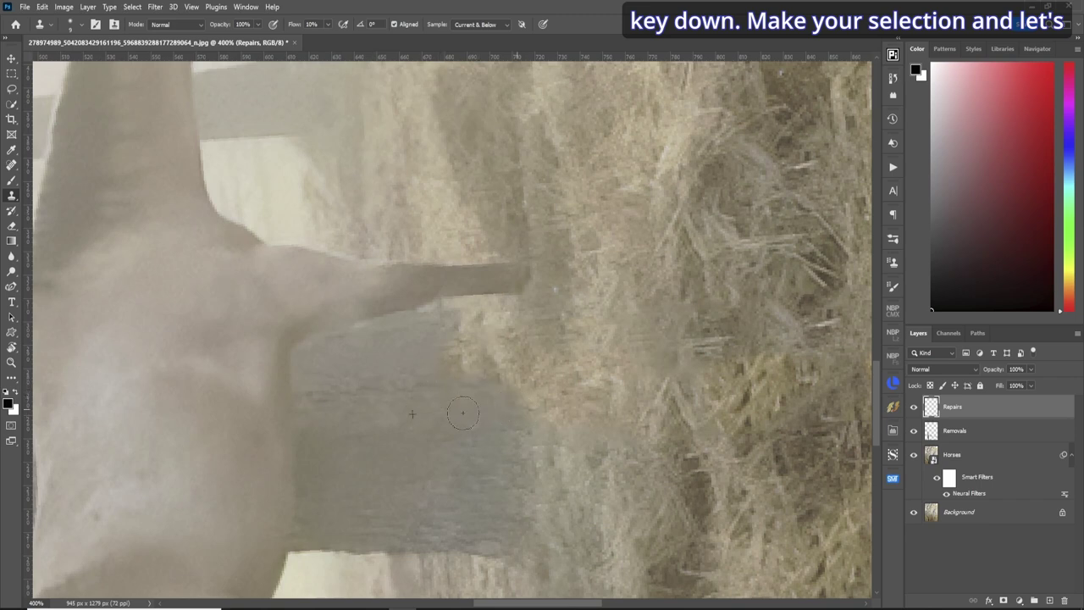
mouse_move(464, 413)
left_mouse_down()
mouse_move(523, 376)
mouse_move(425, 386)
mouse_move(486, 365)
mouse_move(435, 365)
mouse_move(471, 325)
left_mouse_up()
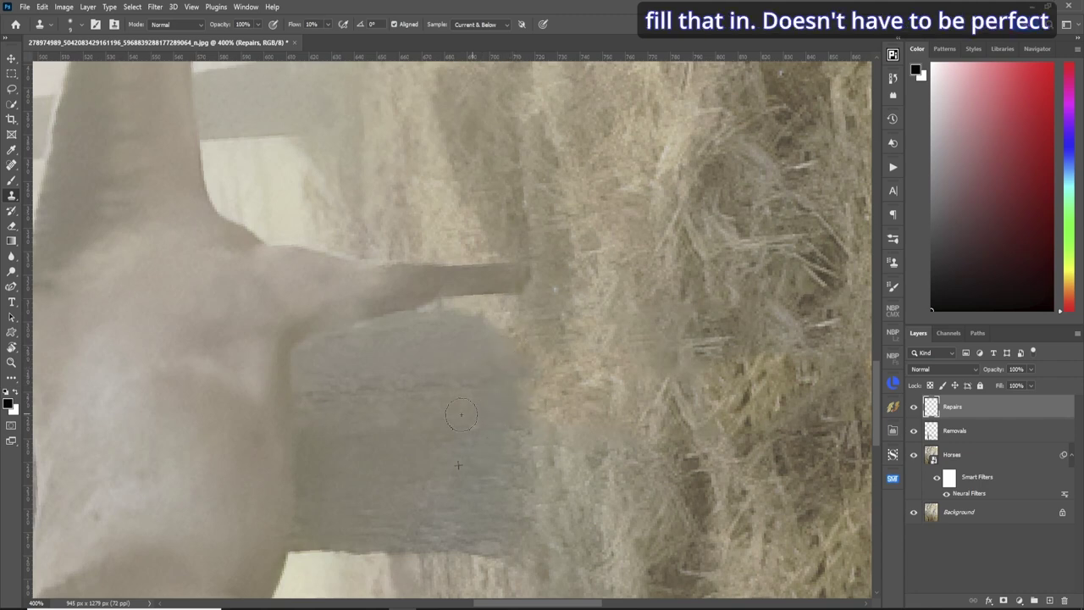
left_click_drag(477, 338, 488, 323)
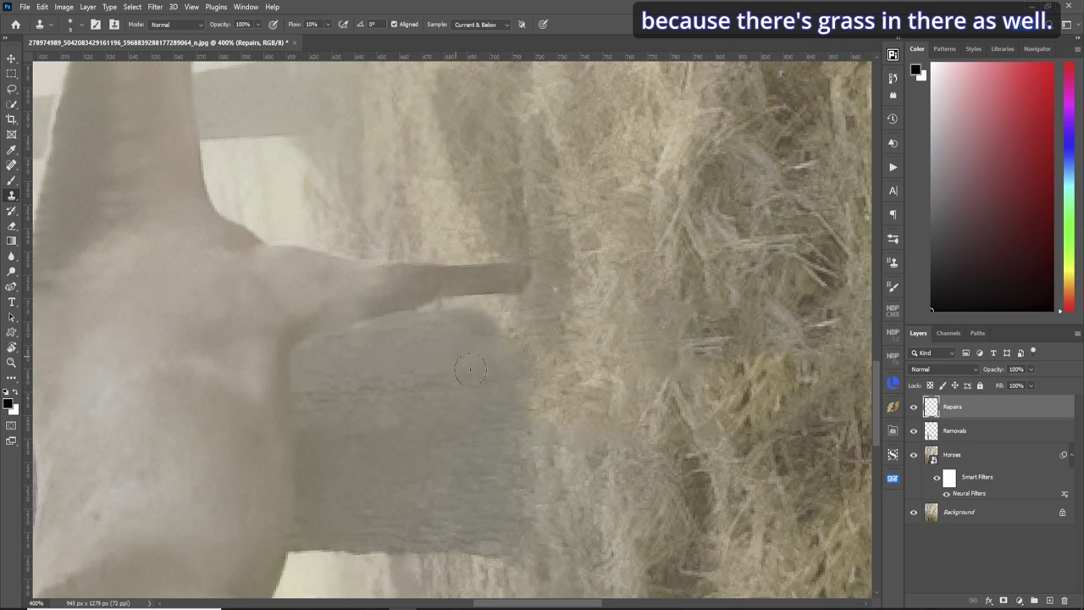
- Extend the cloned trunk base down to the grass line beside the brown horse's front leg
key("r")
key("Escape")
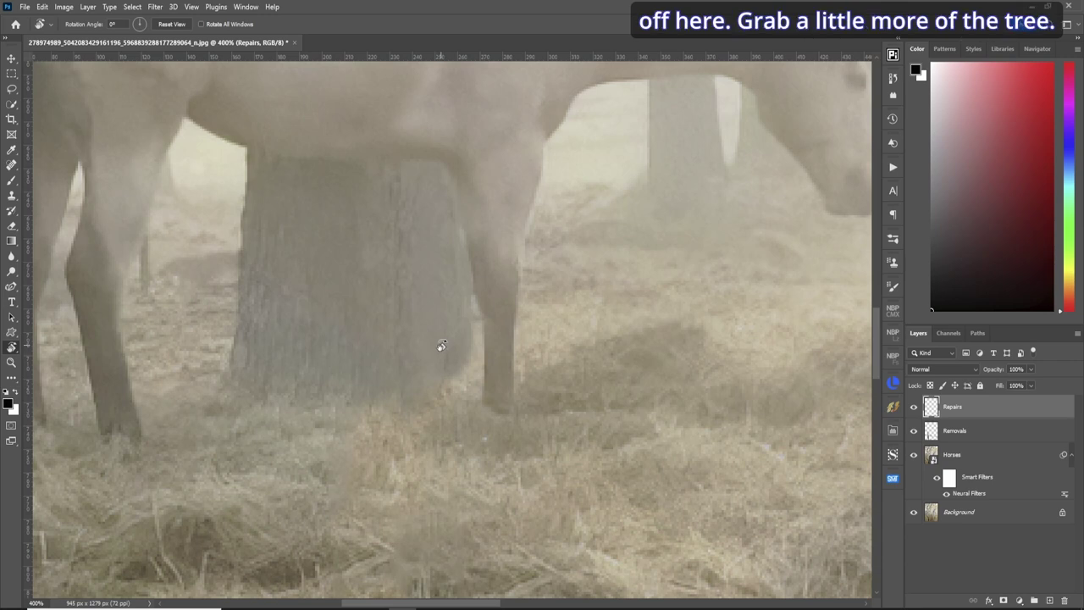
key("s")
mouse_move(429, 380)
left_mouse_down()
mouse_move(427, 408)
mouse_move(430, 383)
mouse_move(449, 379)
mouse_move(424, 418)
left_mouse_up()
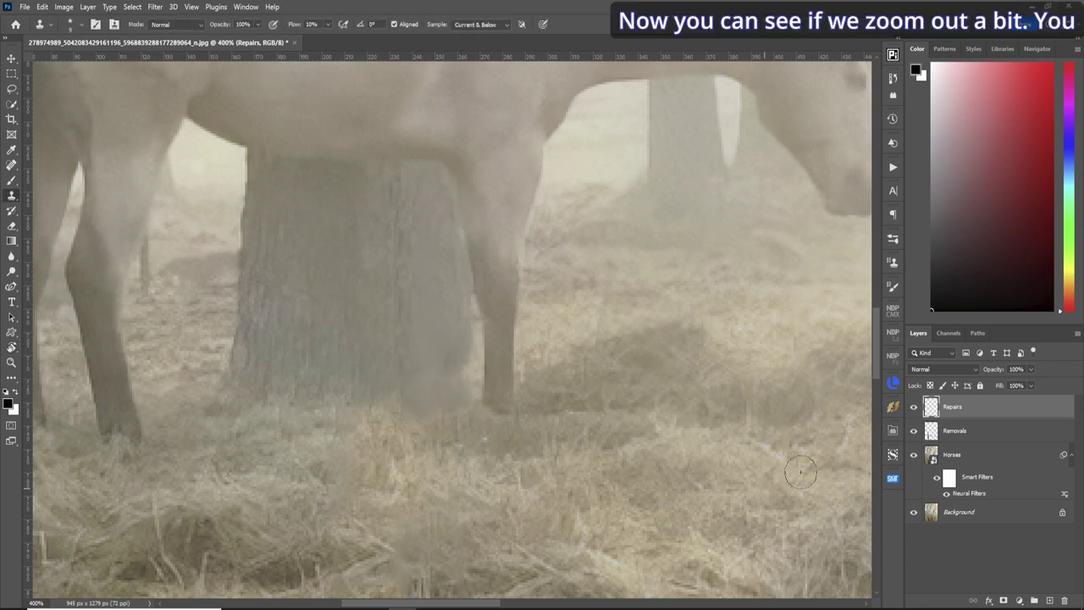
- Clone surrounding hay with a size 15 brush over the visible seam where the post stood below the tree
key("ctrl+minus")
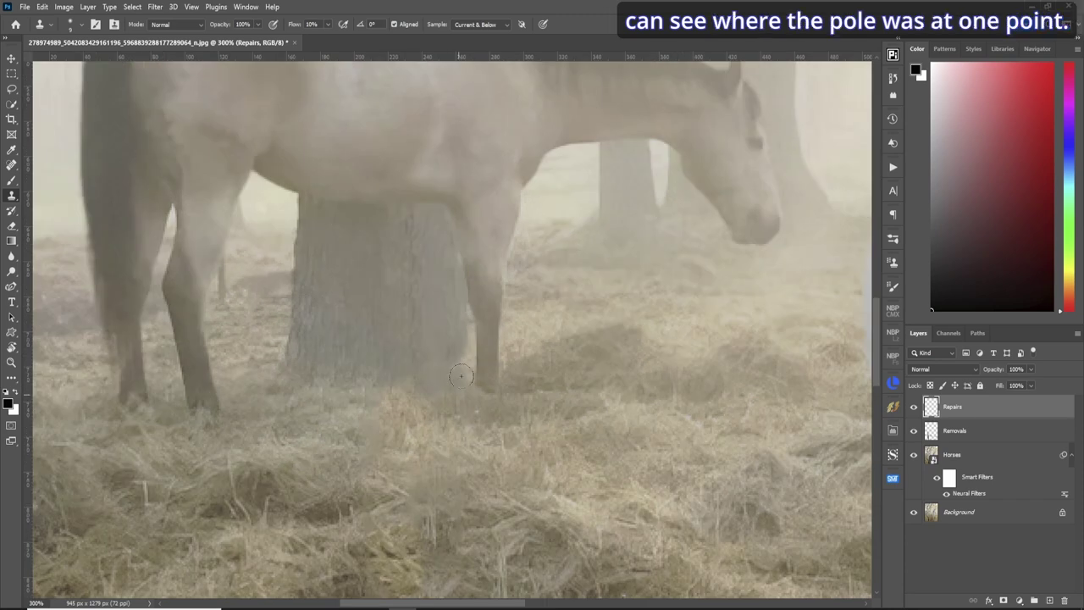
scroll(869, 391, "down", 3)
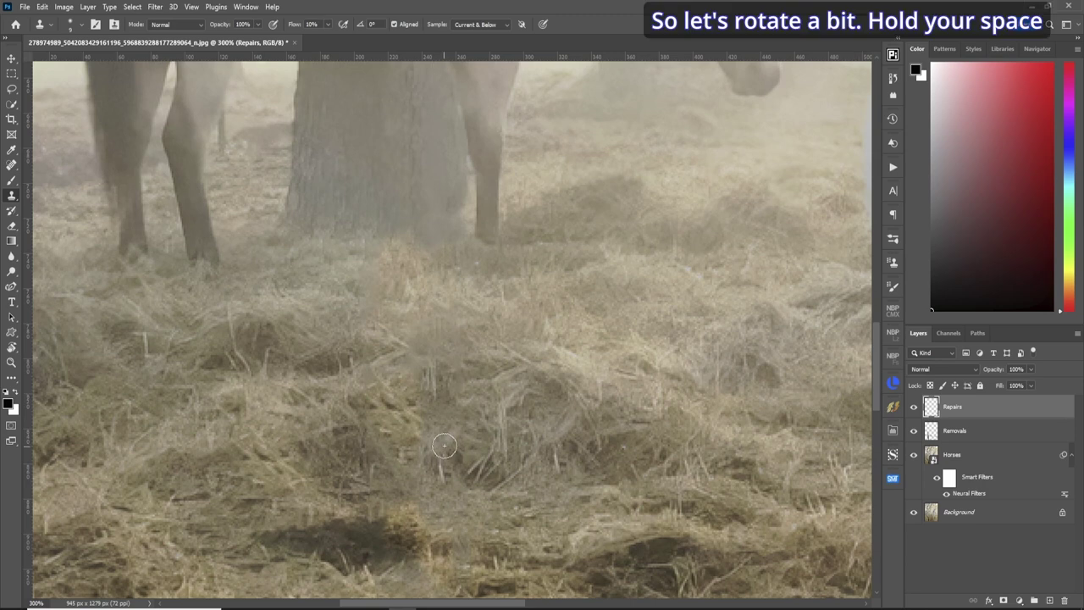
key("r")
left_click_drag(441, 472, 413, 451)
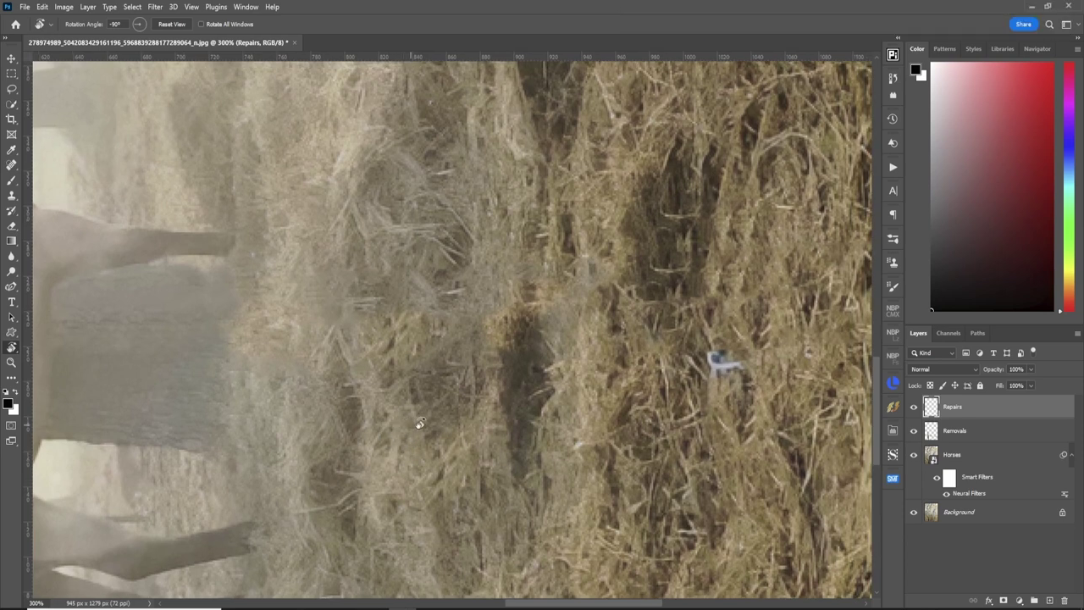
key("s")
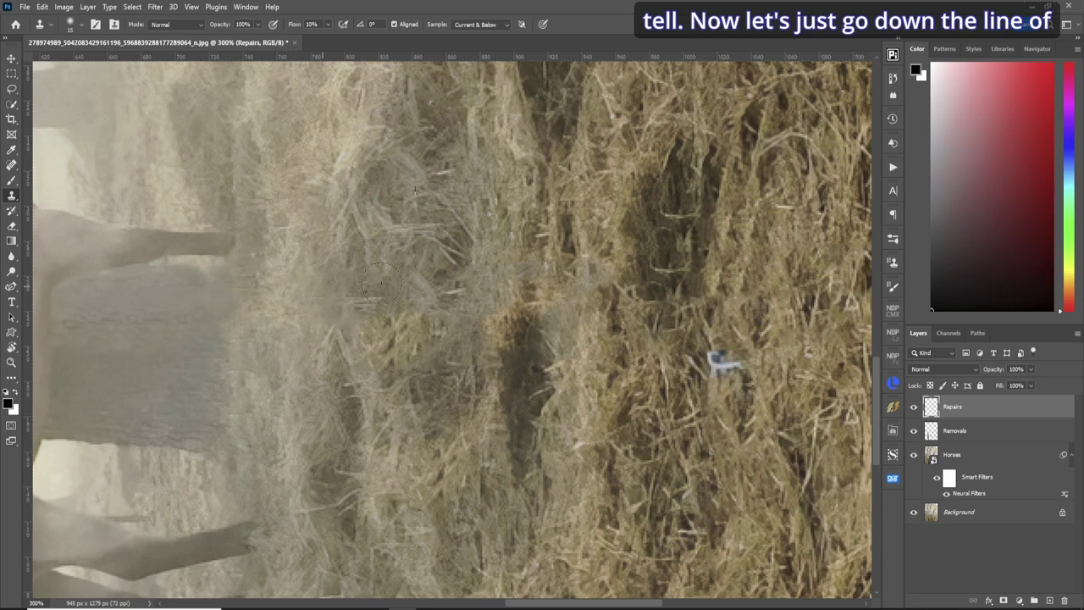
mouse_move(584, 299)
left_mouse_down()
mouse_move(396, 345)
mouse_move(512, 343)
mouse_move(598, 313)
mouse_move(441, 300)
mouse_move(571, 281)
mouse_move(604, 269)
left_mouse_up()
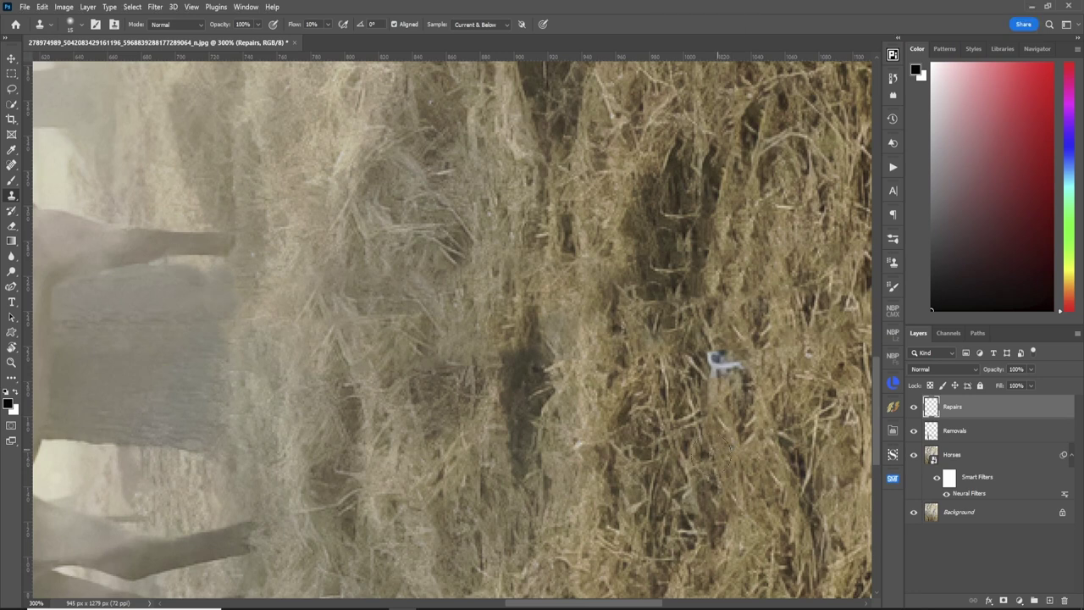
- Clone hay over the leftover pale blue post remnant and the dark streak in the seam area
mouse_move(749, 378)
left_mouse_down()
mouse_move(719, 357)
mouse_move(793, 348)
mouse_move(766, 367)
mouse_move(584, 362)
mouse_move(634, 333)
mouse_move(542, 320)
left_mouse_up()
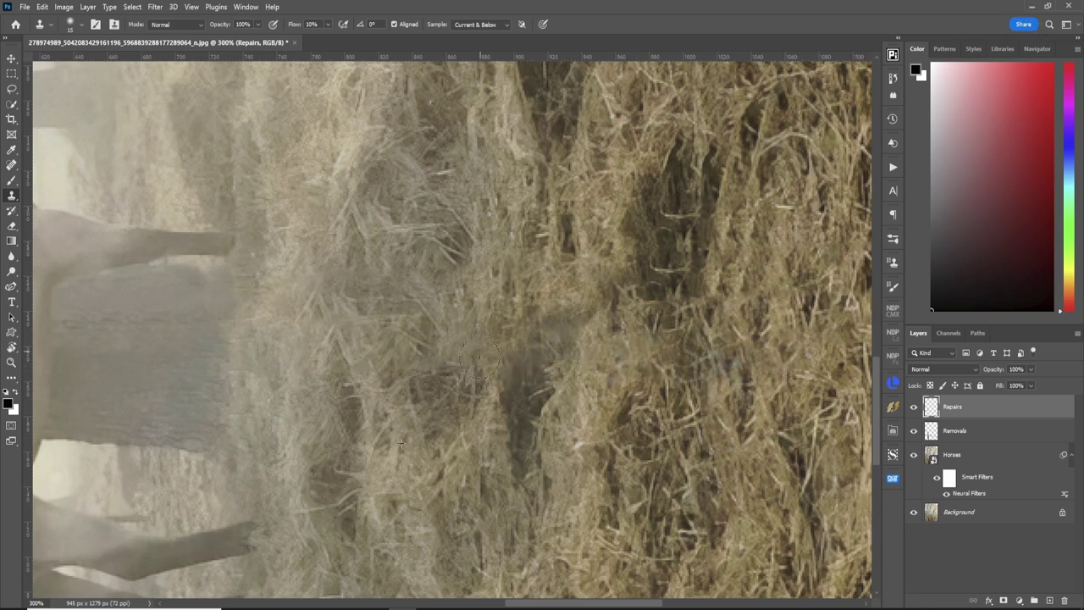
left_click_drag(559, 604, 618, 607)
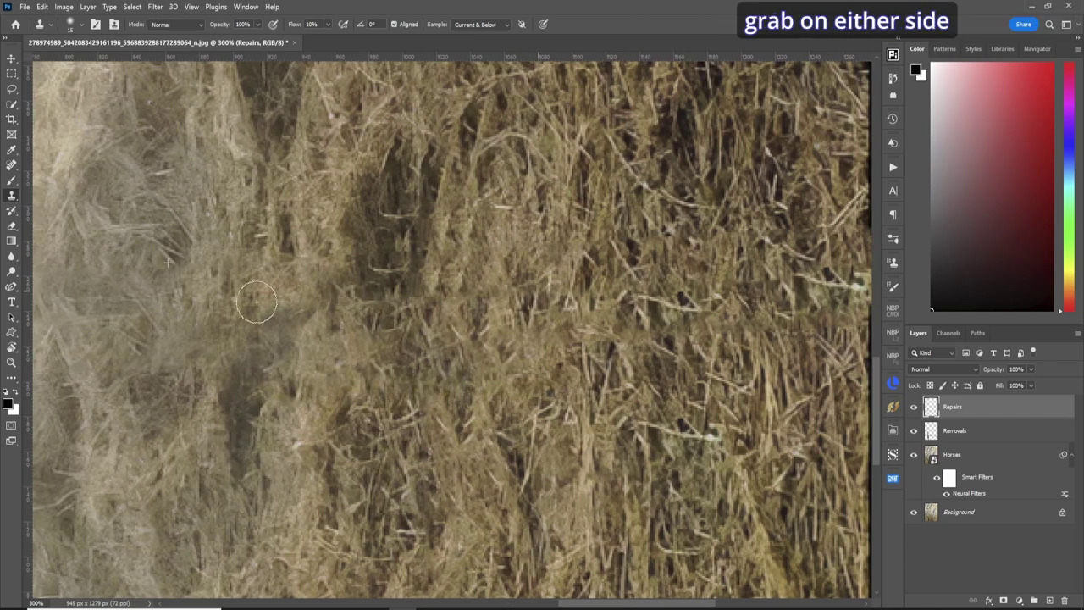
scroll(451, 403, "right", 5)
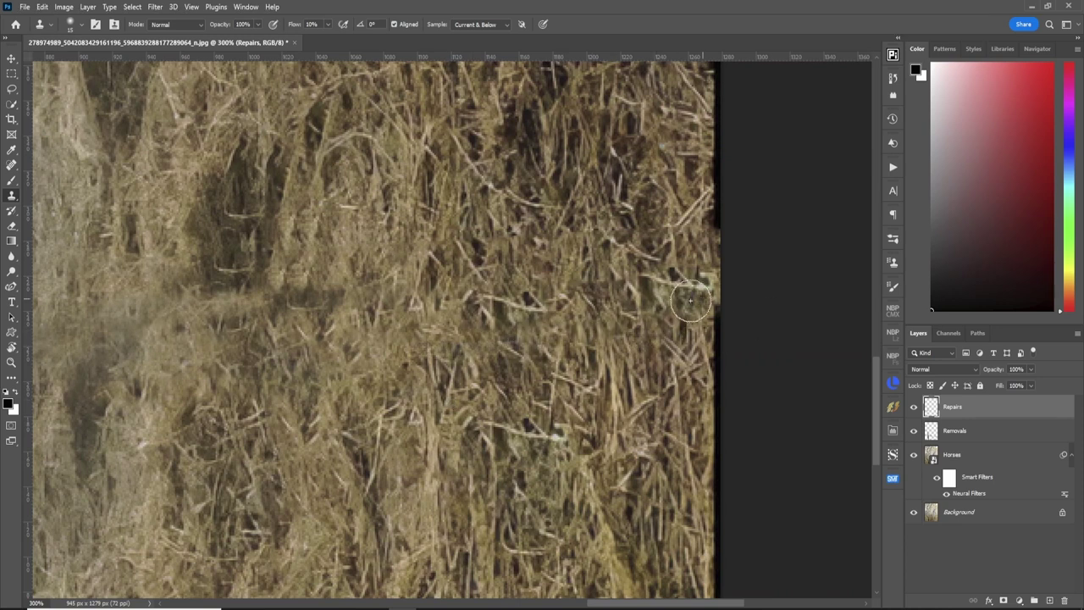
- Reset the canvas rotation and clone nearby hay over the blurry vertical seam in the misty upper hay
key("r")
key("Escape")
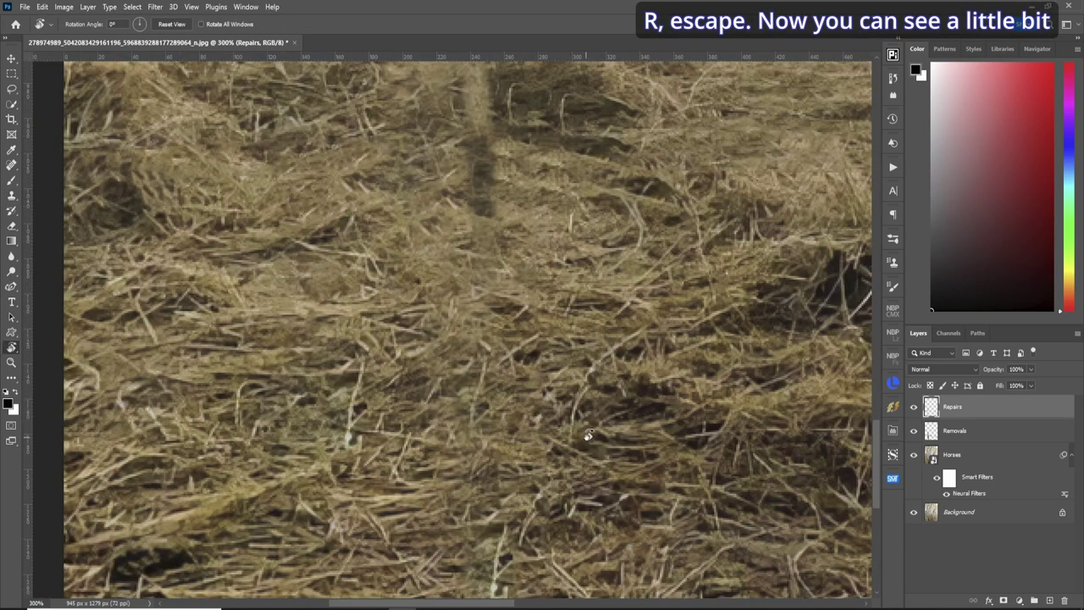
left_click_drag(874, 461, 886, 391)
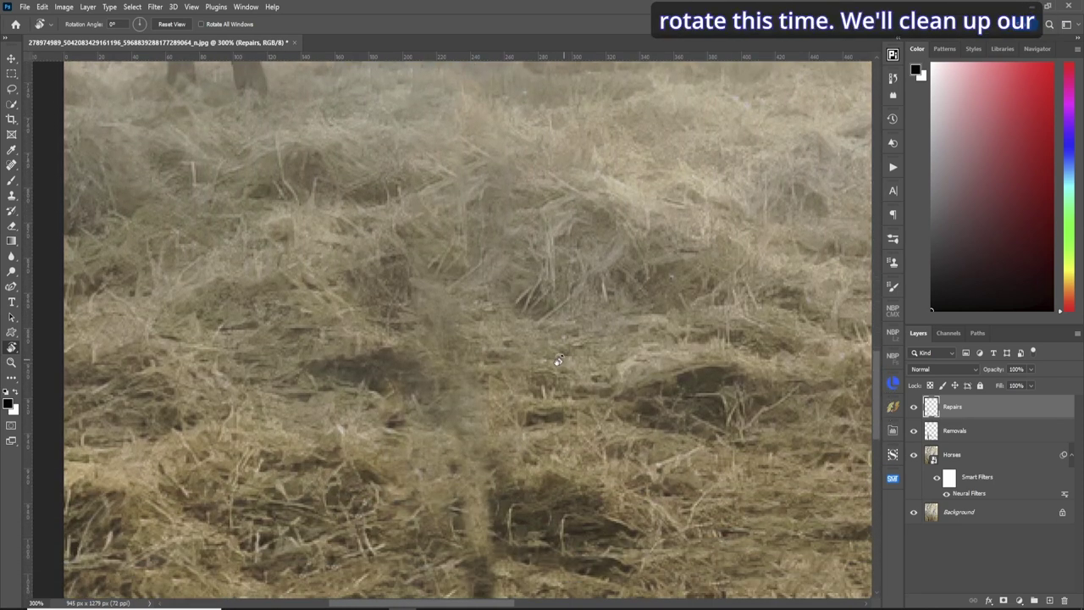
key("s")
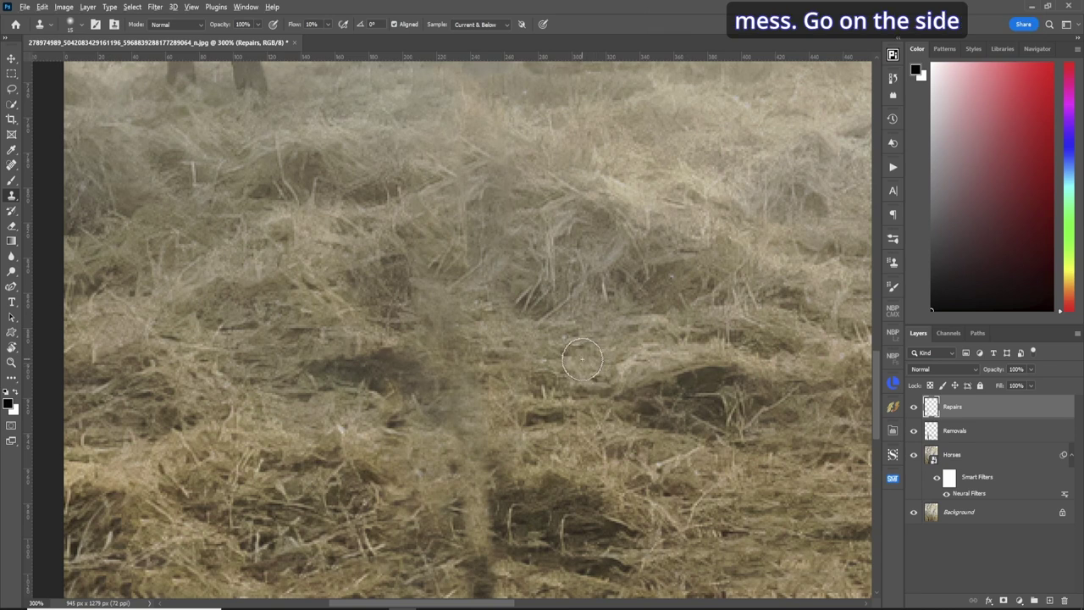
left_click(573, 358, "alt")
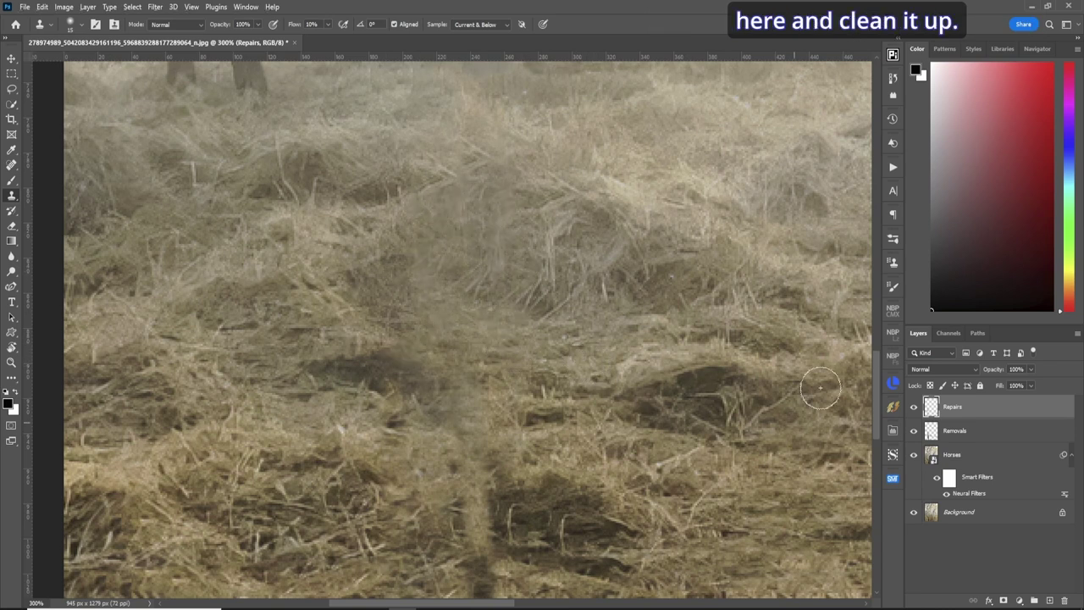
- Clone dark and light hay textures over the vertical post seam beside the dark hay clump in the midground
scroll(643, 300, "down", 3)
left_click(646, 315, "alt")
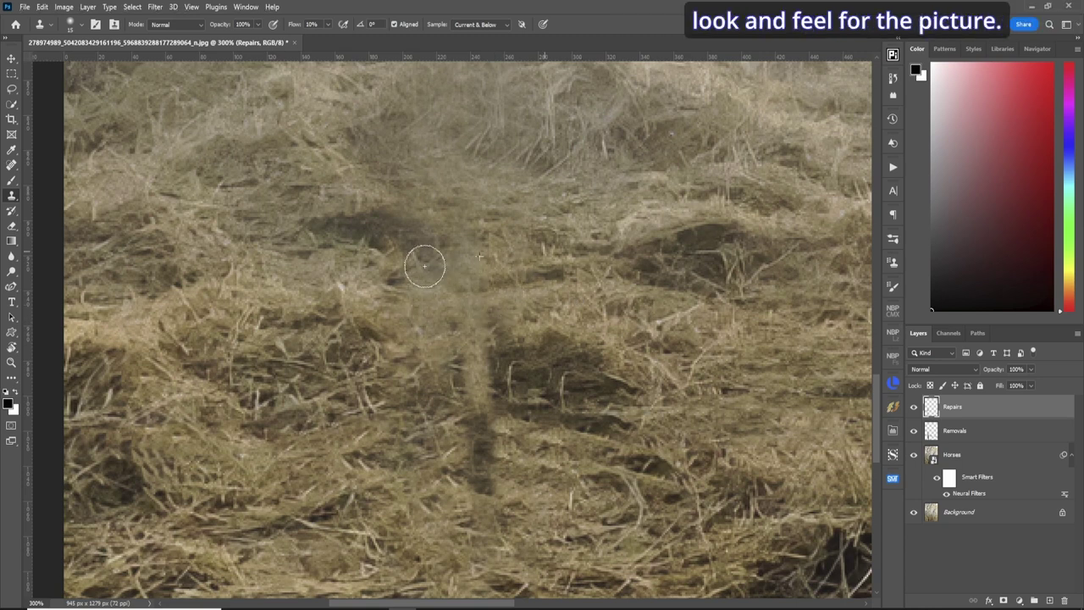
left_click(571, 347, "alt")
mouse_move(498, 347)
left_mouse_down()
mouse_move(448, 414)
mouse_move(478, 446)
left_mouse_up()
left_click(616, 431, "alt")
left_click_drag(505, 321, 440, 262)
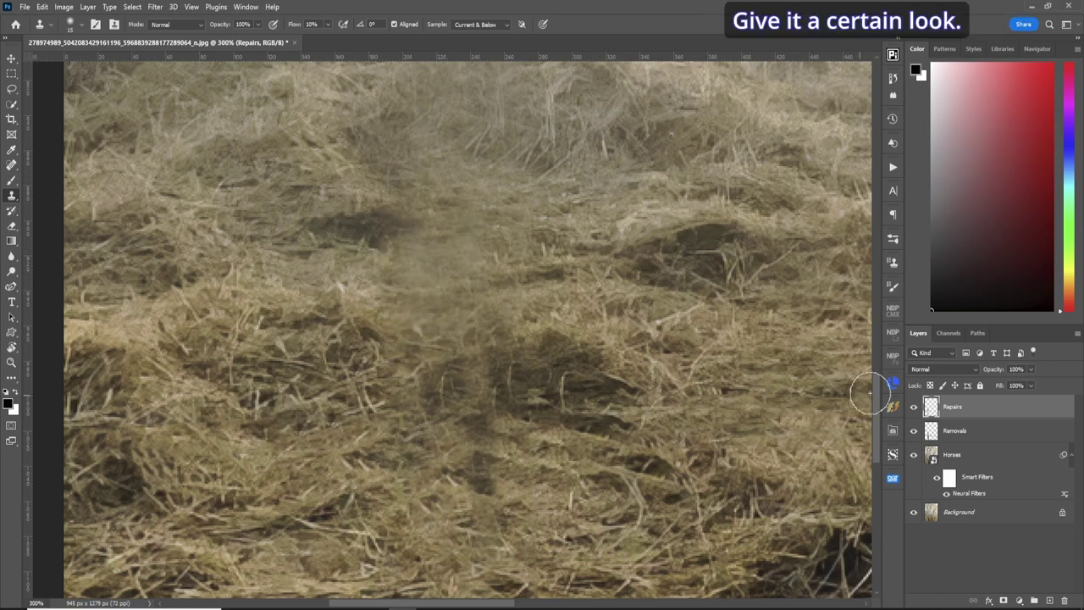
- Clone hay over the remaining seam below the dark clump, working down toward the photo's lower edge
left_click_drag(876, 408, 876, 446)
left_click(567, 262, "alt")
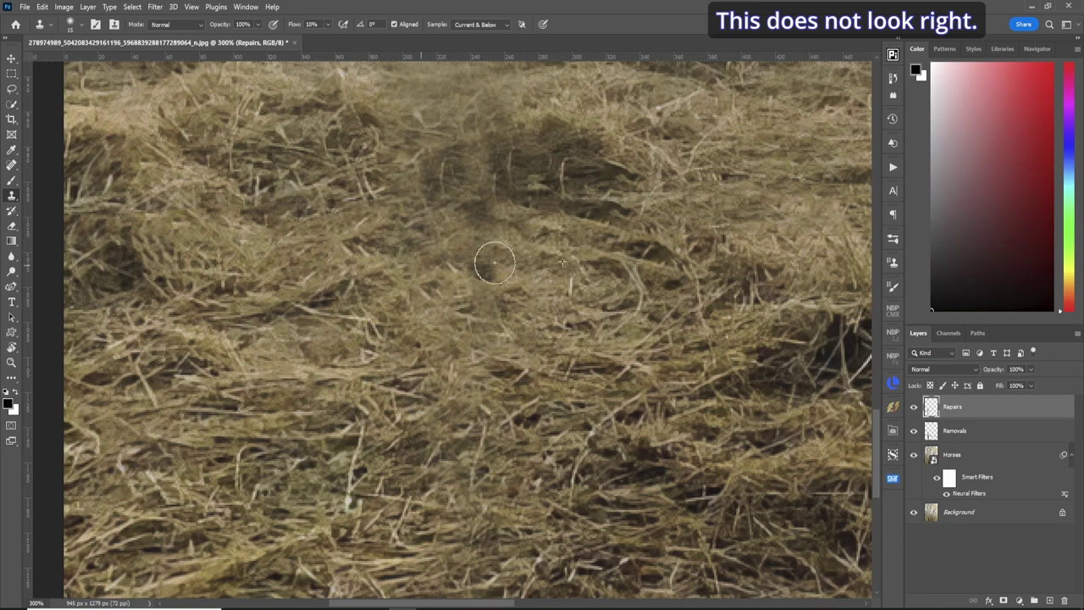
mouse_move(493, 263)
left_mouse_down()
mouse_move(442, 289)
mouse_move(426, 310)
mouse_move(434, 341)
left_mouse_up()
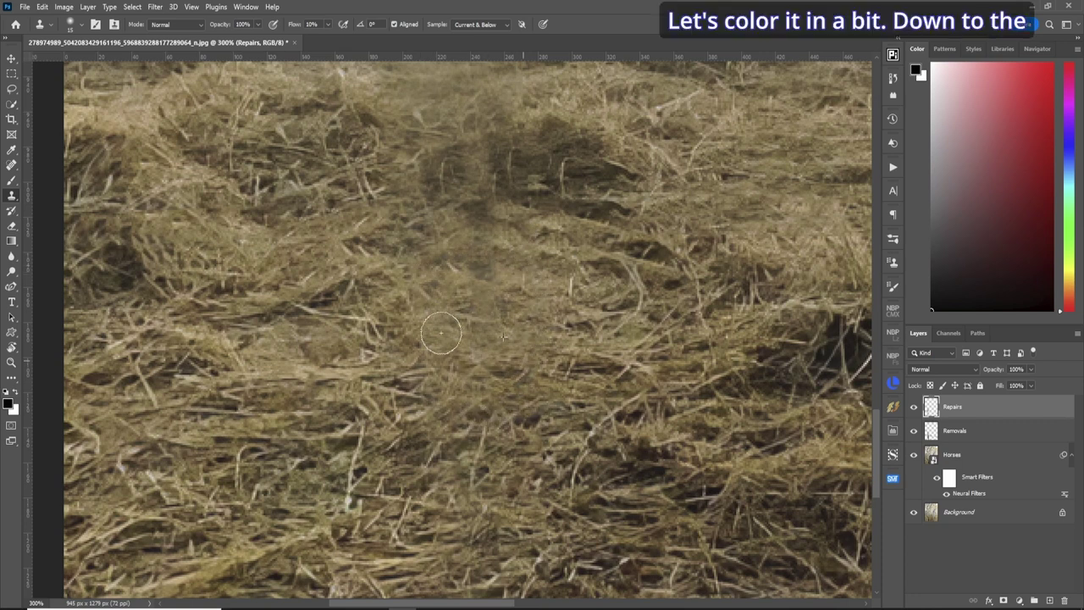
scroll(632, 456, "down", 3)
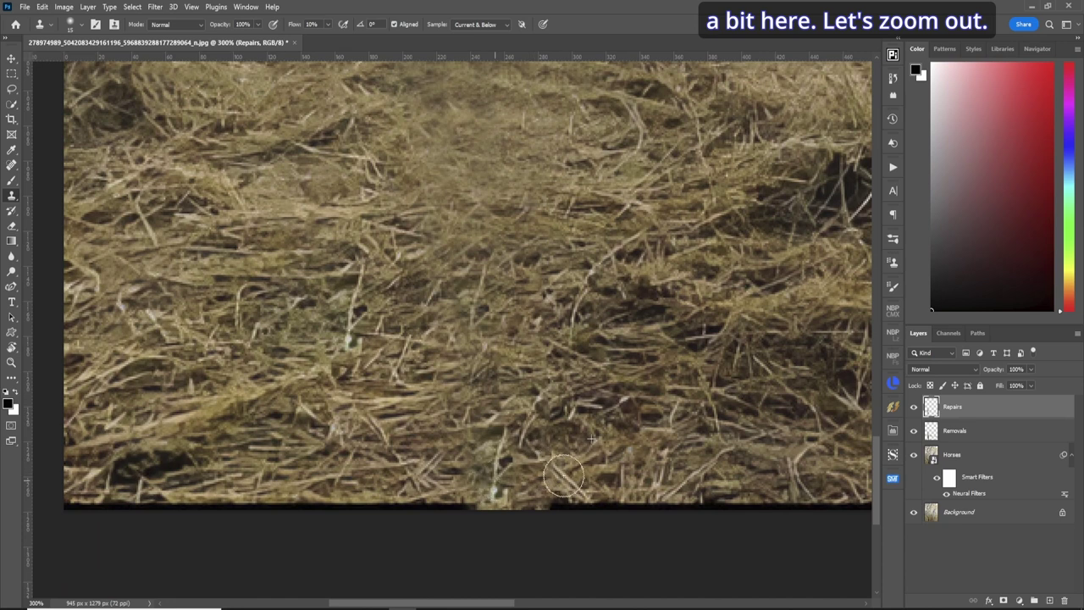
key("ctrl+0")
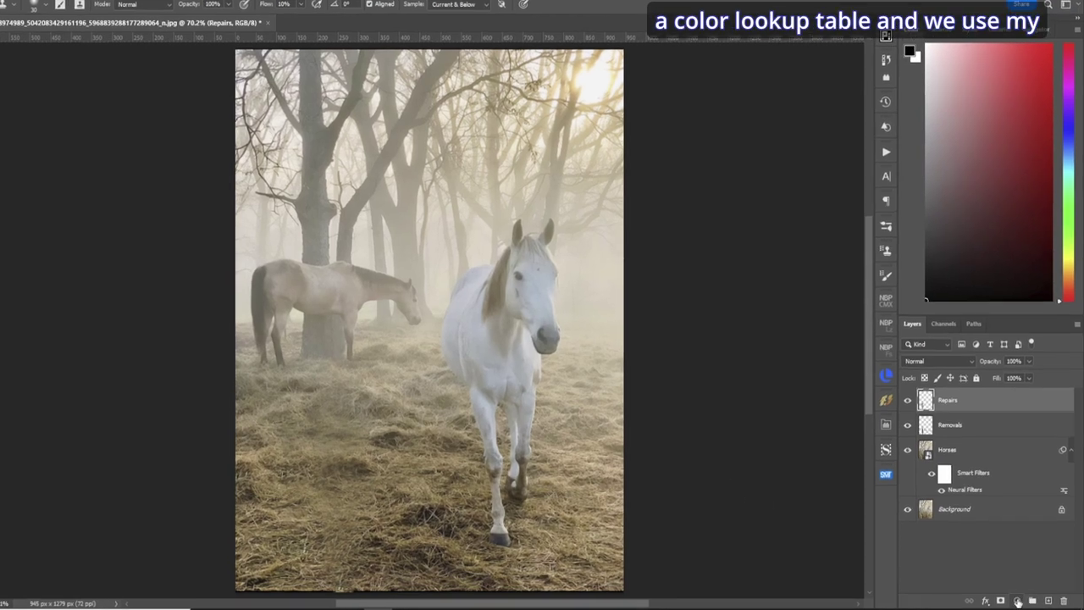
- Add a Color Lookup adjustment layer above Repairs using the Crisp_Warm.look 3DLUT file
left_click(1021, 599)
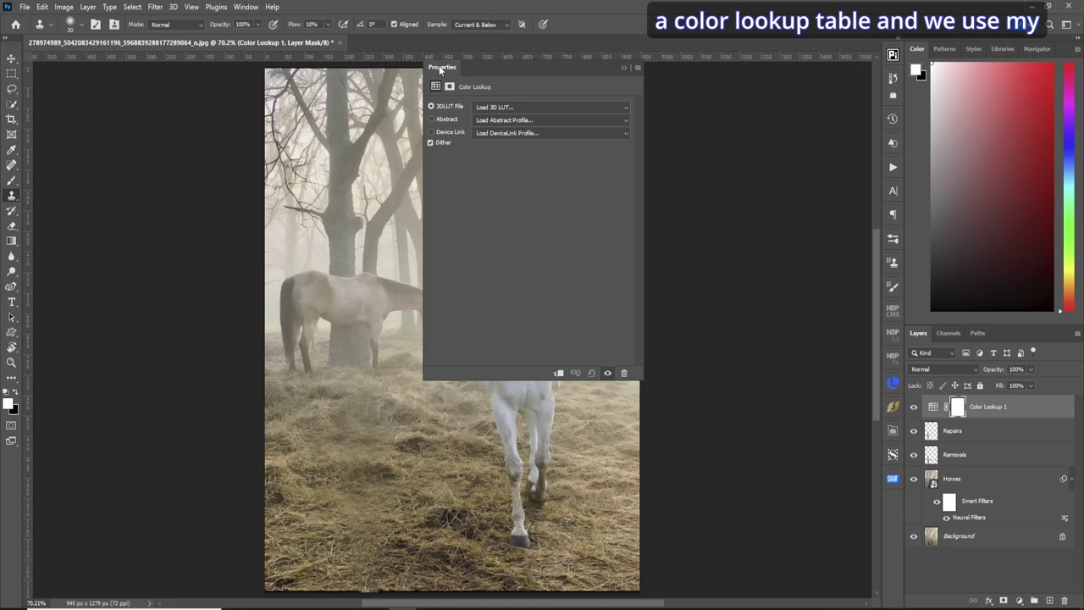
left_click_drag(439, 66, 652, 67)
left_click(828, 108)
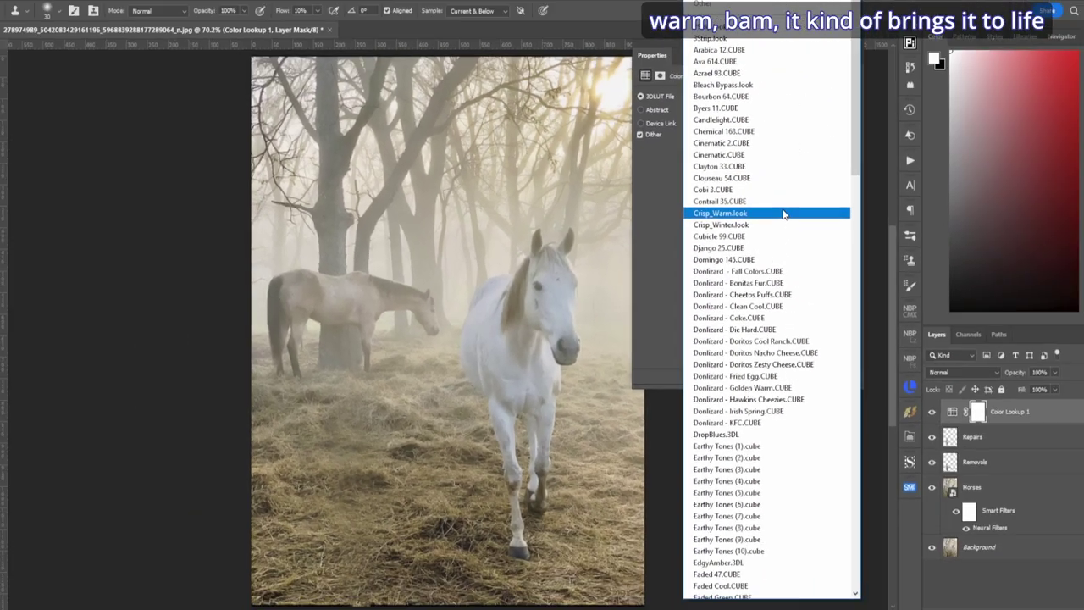
left_click(895, 173)
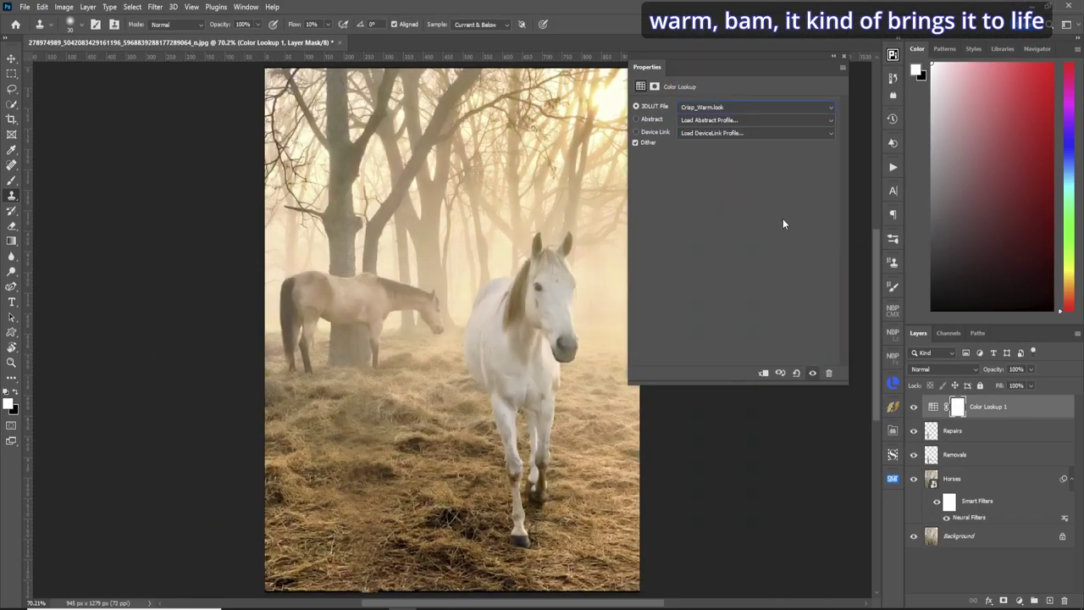
left_click(844, 56)
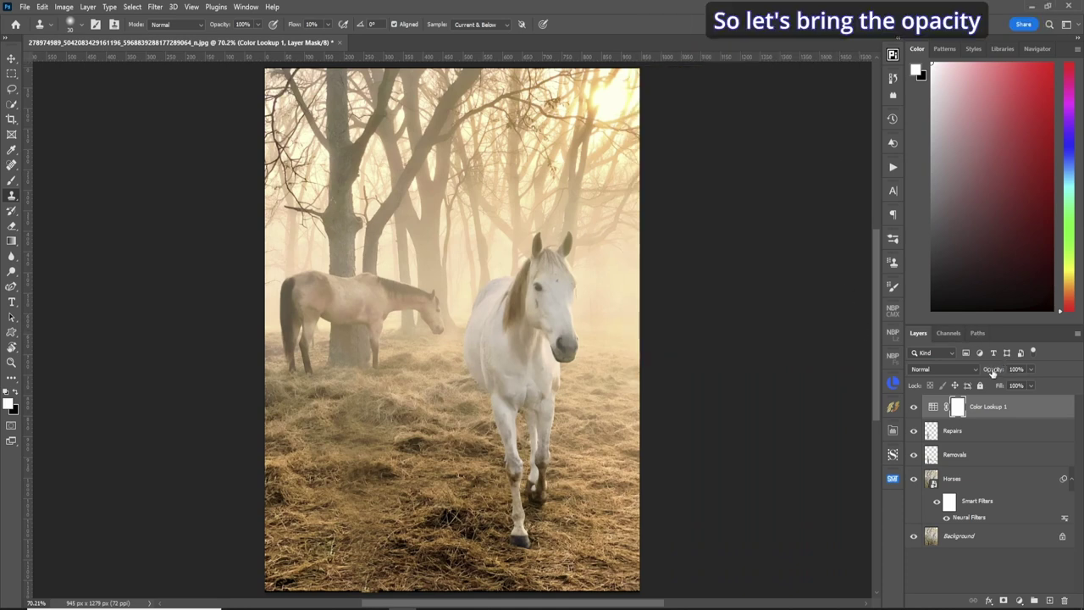
- Set the Color Lookup layer's opacity to 45% and compare the photo with and without the effect
left_click_drag(986, 374, 796, 368)
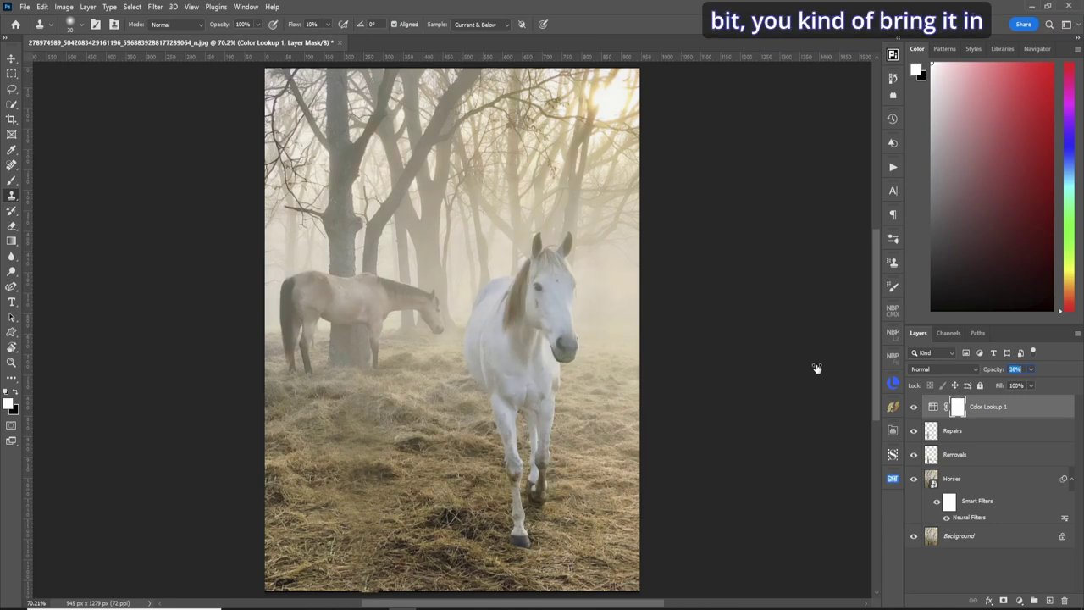
left_click_drag(816, 367, 834, 366)
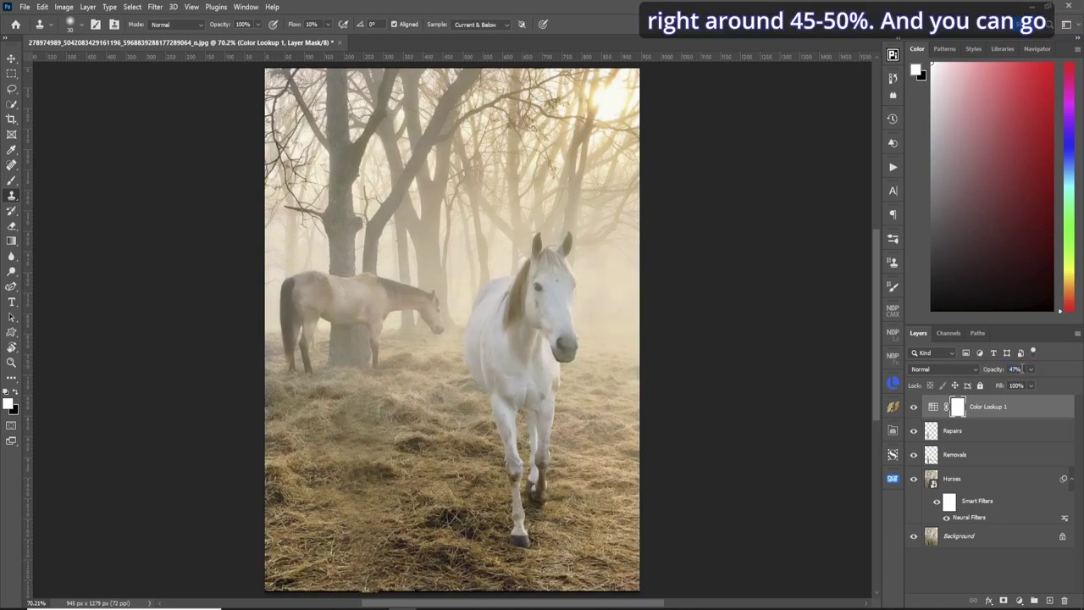
type("45")
key("Return")
left_click(914, 408)
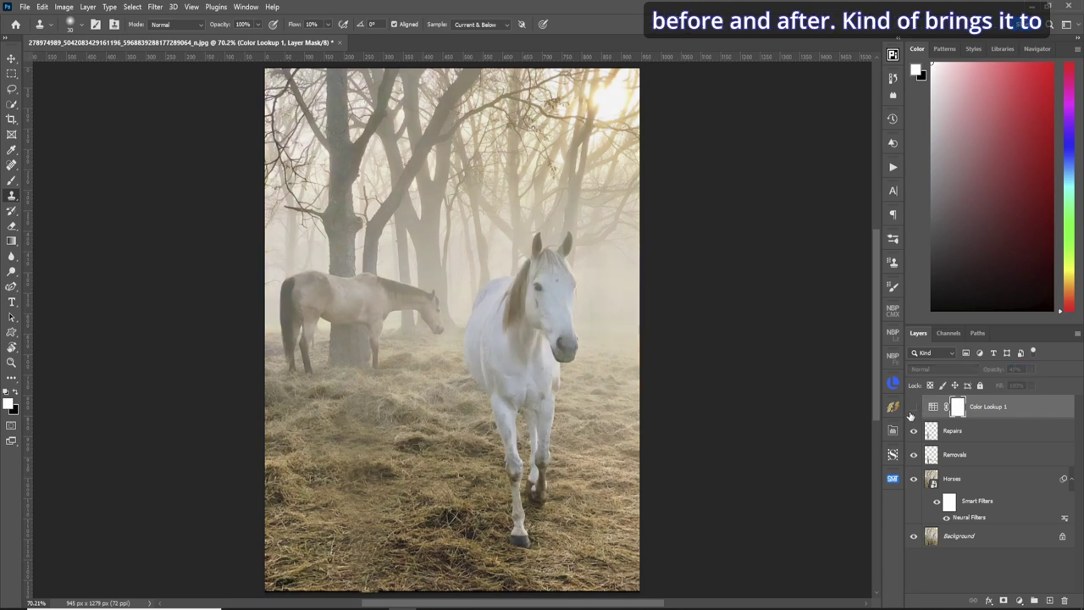
left_click(913, 409)
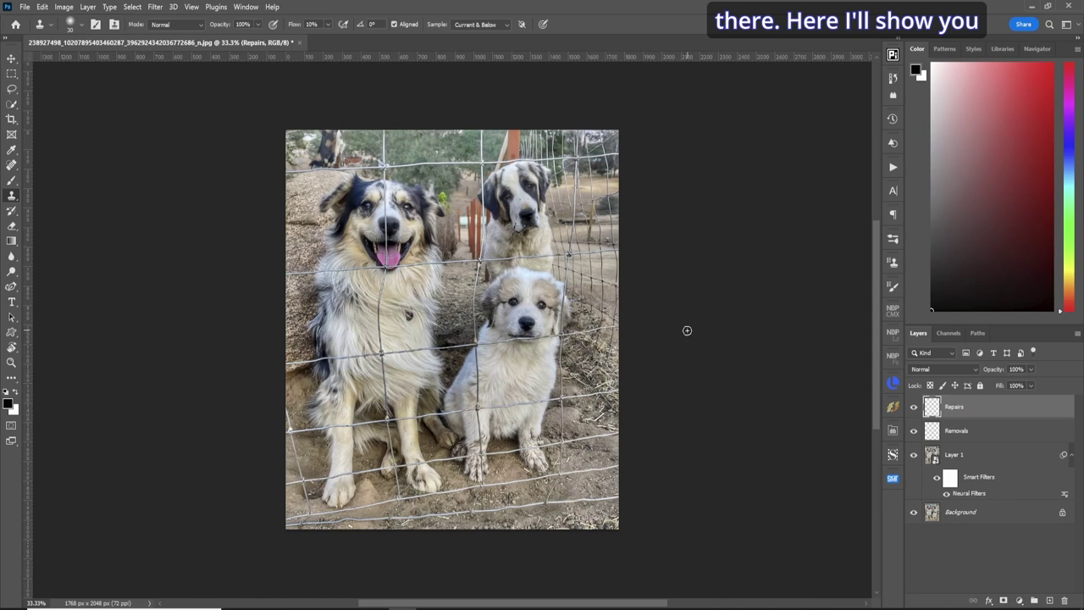
- In the dog photo, remove the outer right stretch of the lowest fence wire with a size 25 Spot Healing Brush
key("z")
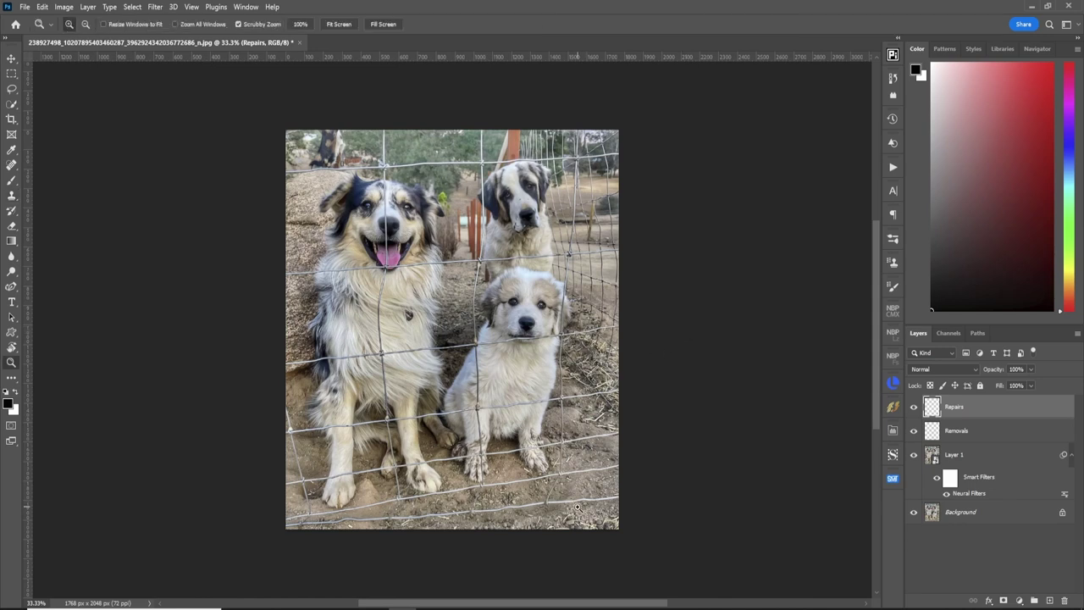
left_click(581, 505)
left_click(561, 511)
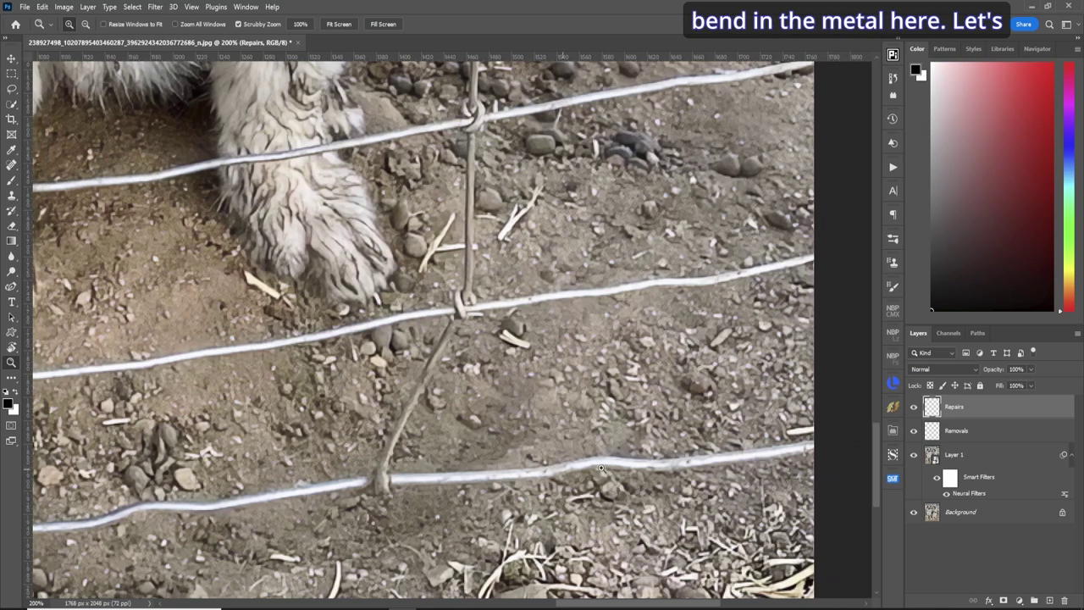
key("j")
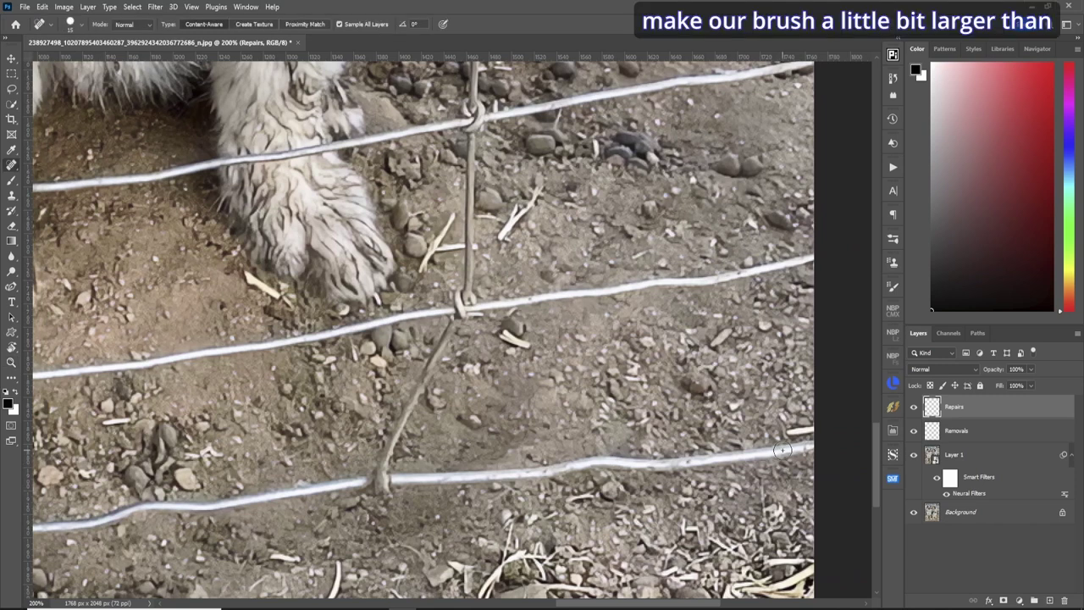
key("bracketright")
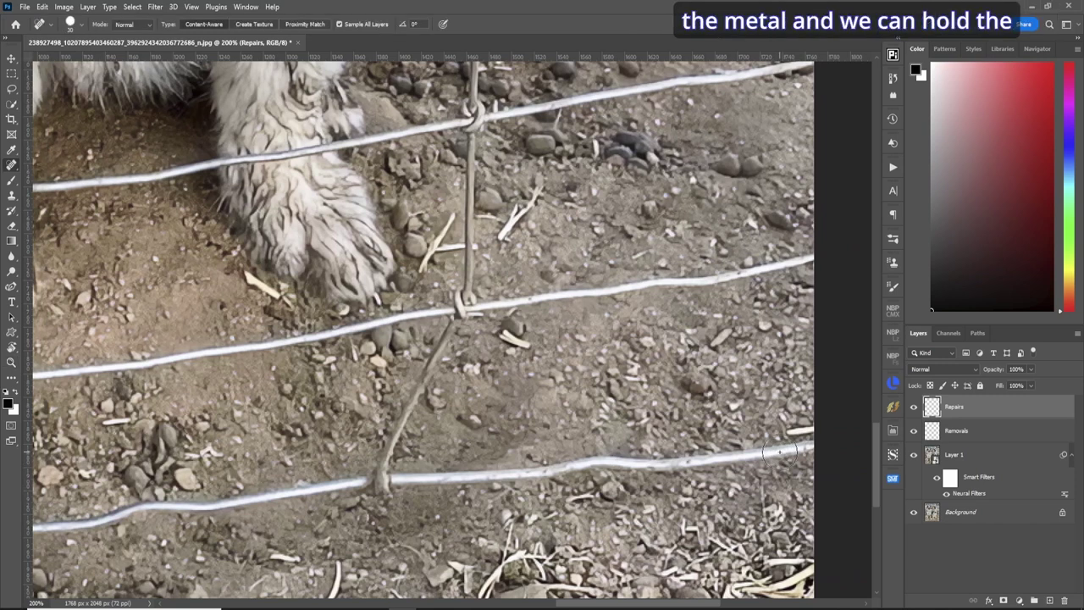
left_click(813, 446)
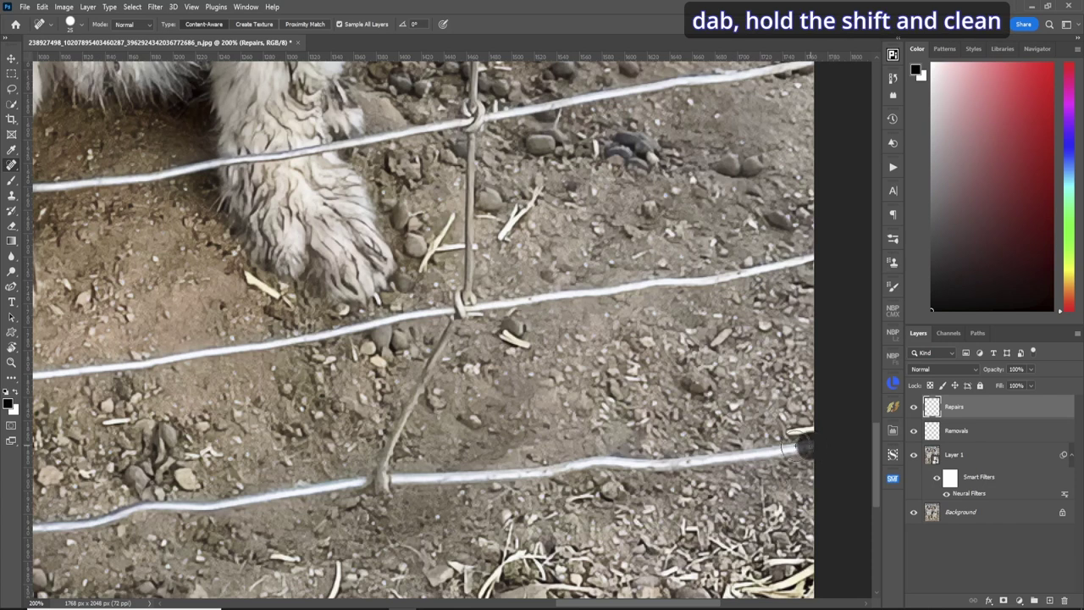
left_click(701, 466, "shift")
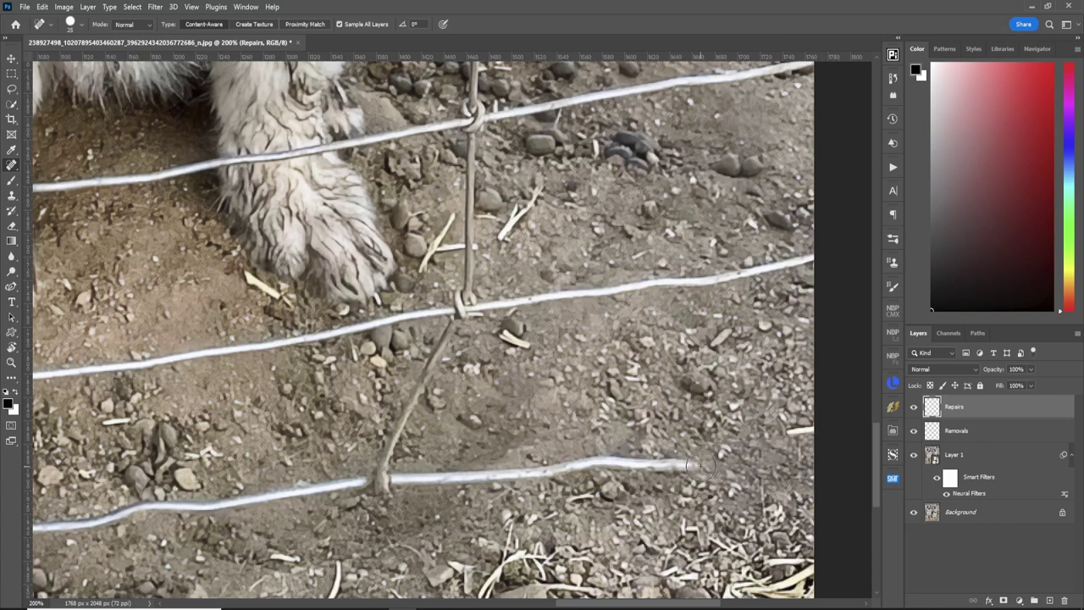
left_click_drag(702, 464, 552, 471)
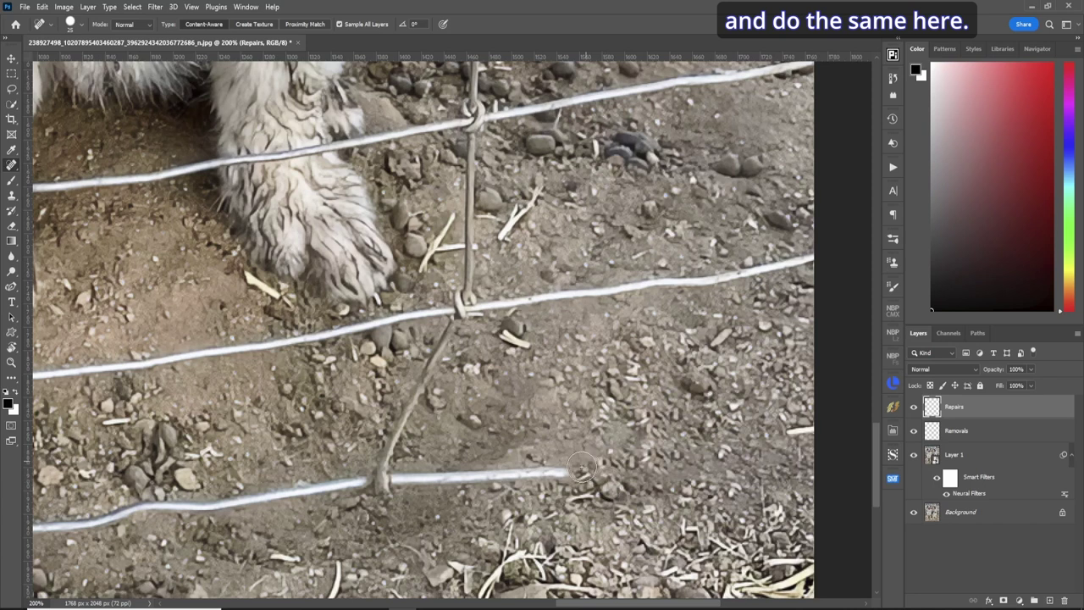
- Heal away the lowest wire's remaining stretch up to the first knot, plus the slanted wire rising from that knot
left_click(561, 472)
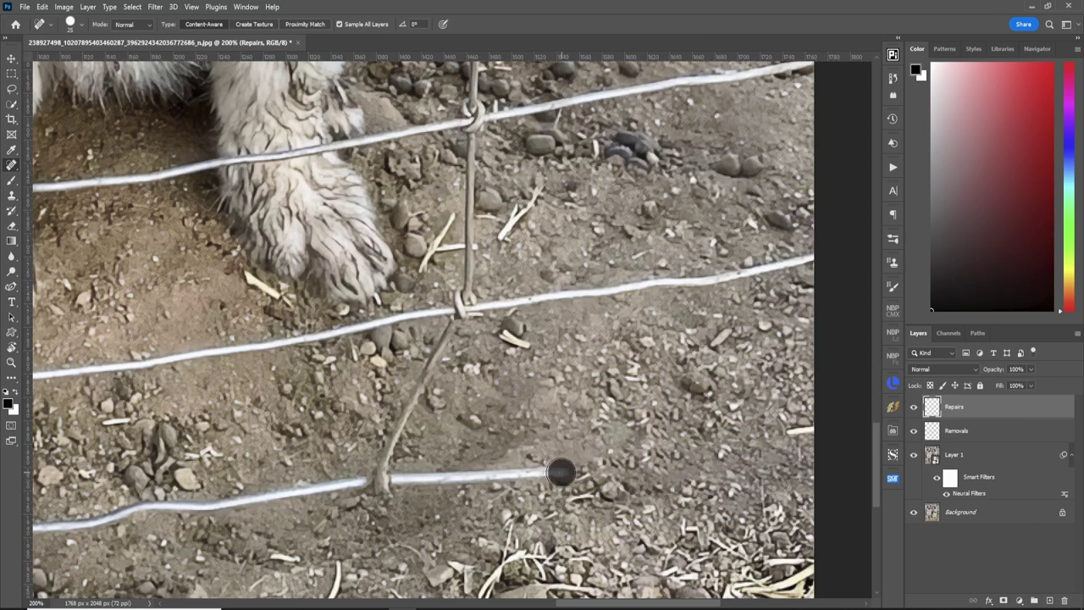
left_click(405, 480, "shift")
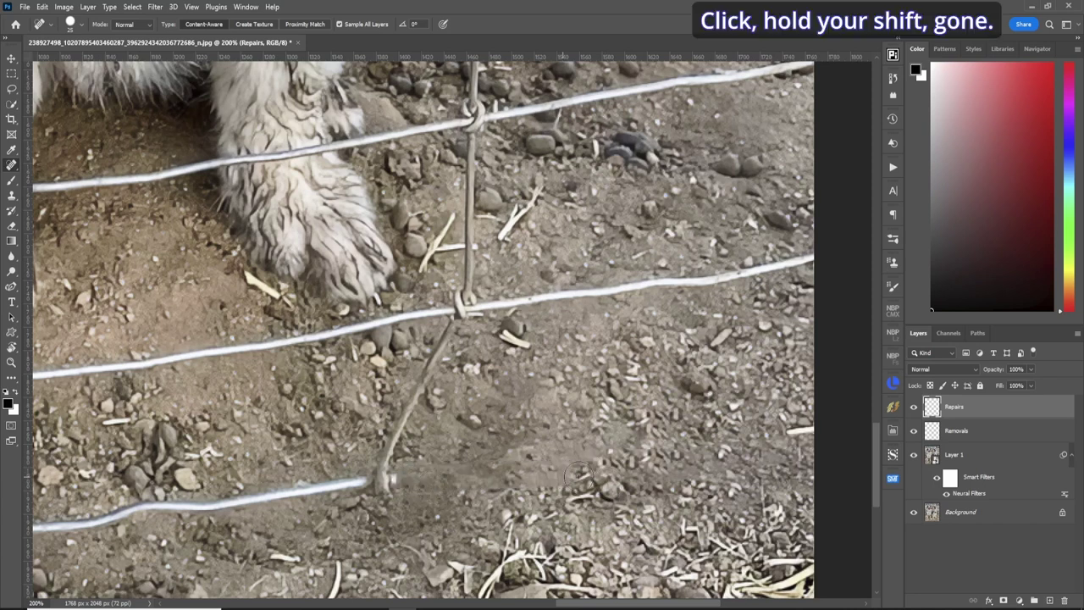
left_click(441, 334)
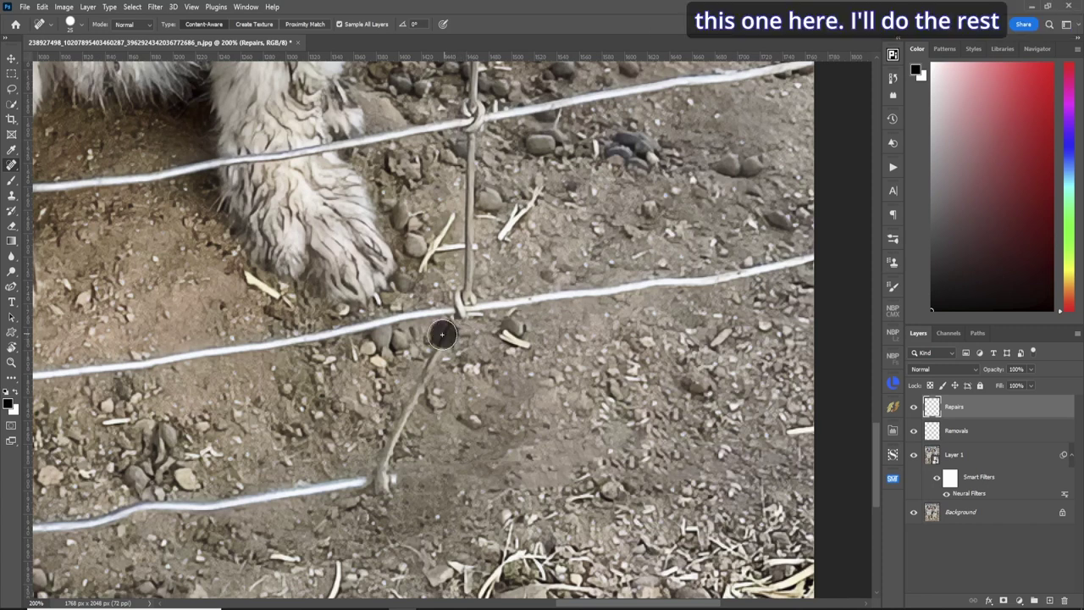
left_click(380, 465, "shift")
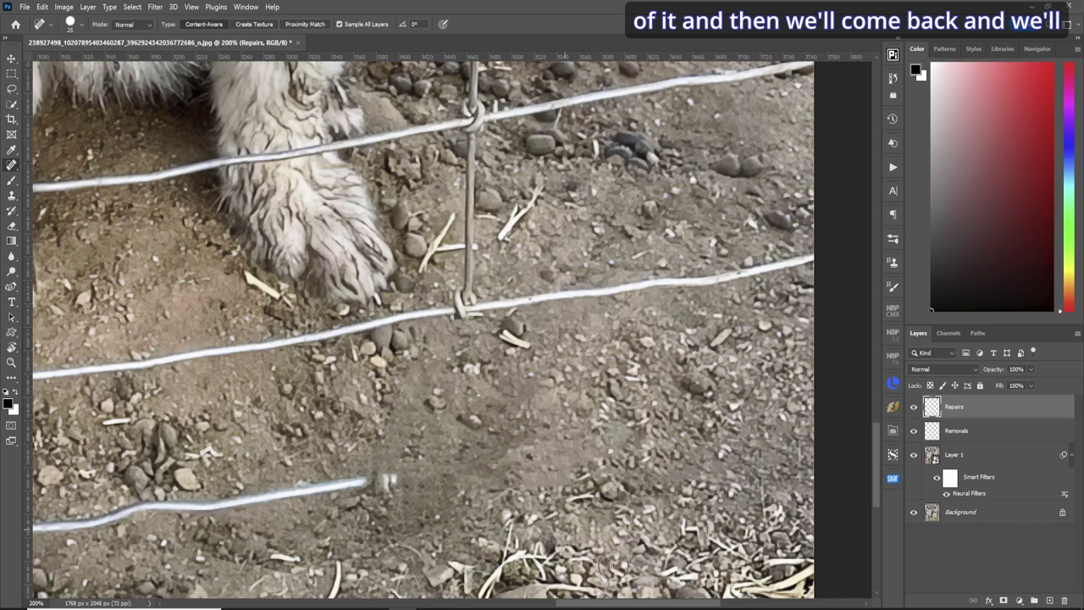
- Remove the next stretch of the lowest fence wire, from the first knot to the second below the puppy's paw
left_click_drag(386, 479, 631, 481)
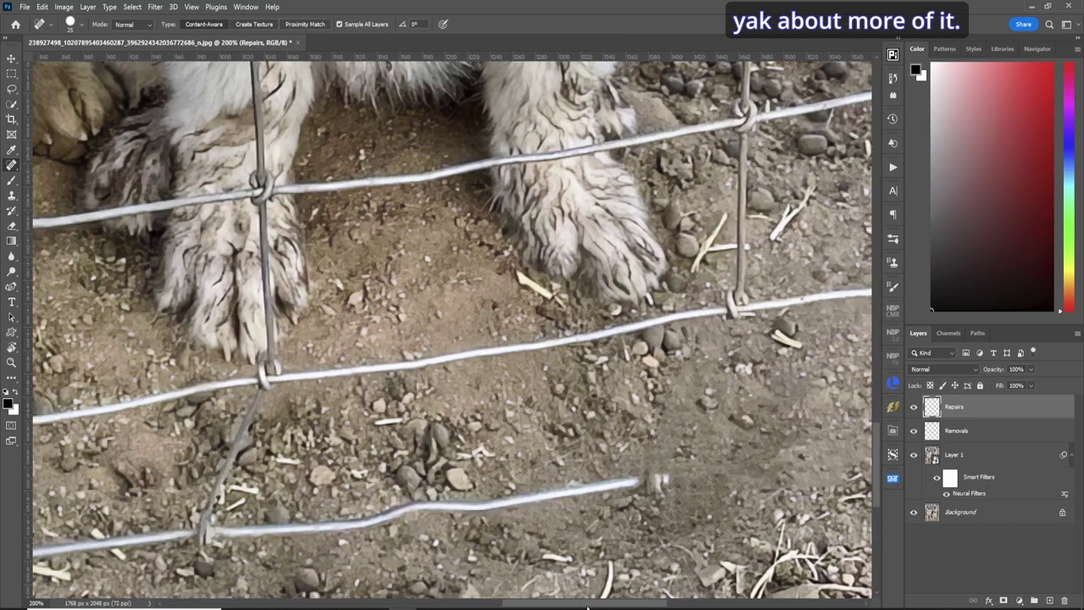
left_click(497, 505, "shift")
left_click(412, 507, "shift")
left_click(374, 519, "shift")
left_click(217, 531, "shift")
- Heal away the lowest wire below the big dog's front paw, continuing left from the second knot
mouse_move(217, 531)
left_mouse_down()
mouse_move(610, 524)
mouse_move(611, 415)
left_mouse_up()
left_click(593, 425, "shift")
left_click(414, 444, "shift")
left_click(334, 447, "shift")
left_click(301, 457, "shift")
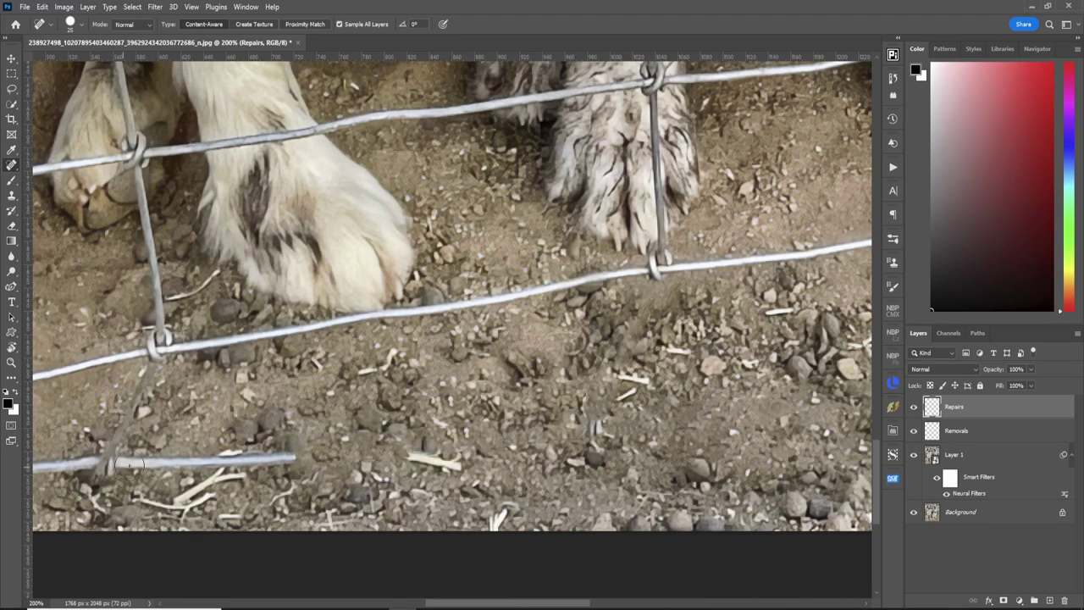
- Remove the lowest wire's stretch up to the third knot and the slanted wire linking it to the wire above
left_click(127, 463, "shift")
left_click(150, 373)
left_click(111, 459, "shift")
left_click_drag(491, 602, 390, 602)
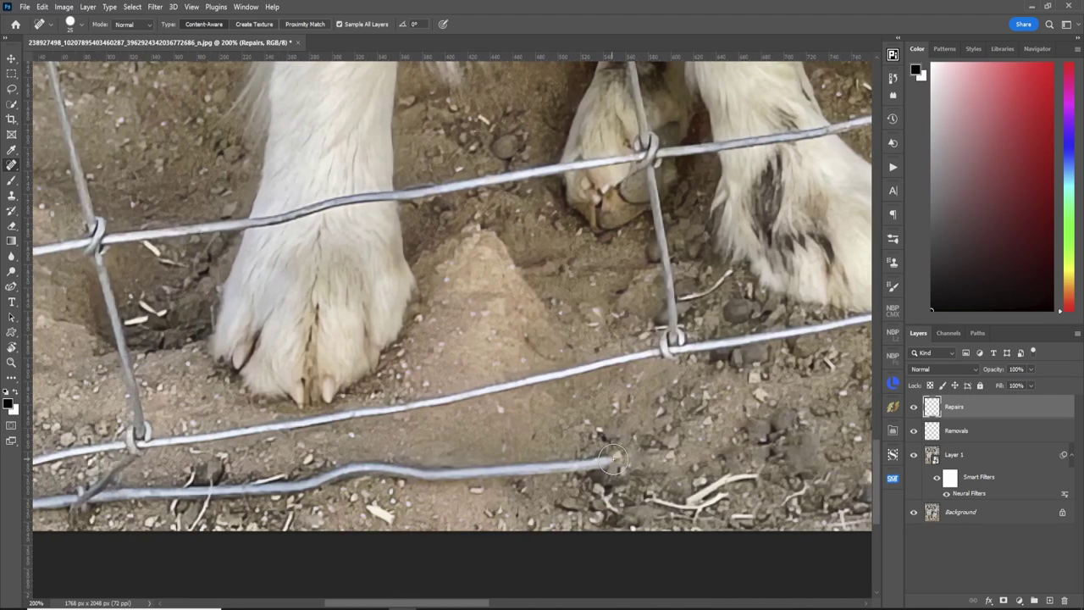
- Heal away the lowest wire below the big dog's front paw, with the short twisted link to the wire above it
left_click(455, 471, "shift")
left_click(366, 478, "shift")
left_click(117, 495, "shift")
left_click_drag(138, 460, 83, 500)
left_click_drag(374, 602, 330, 602)
left_click_drag(227, 506, 311, 512)
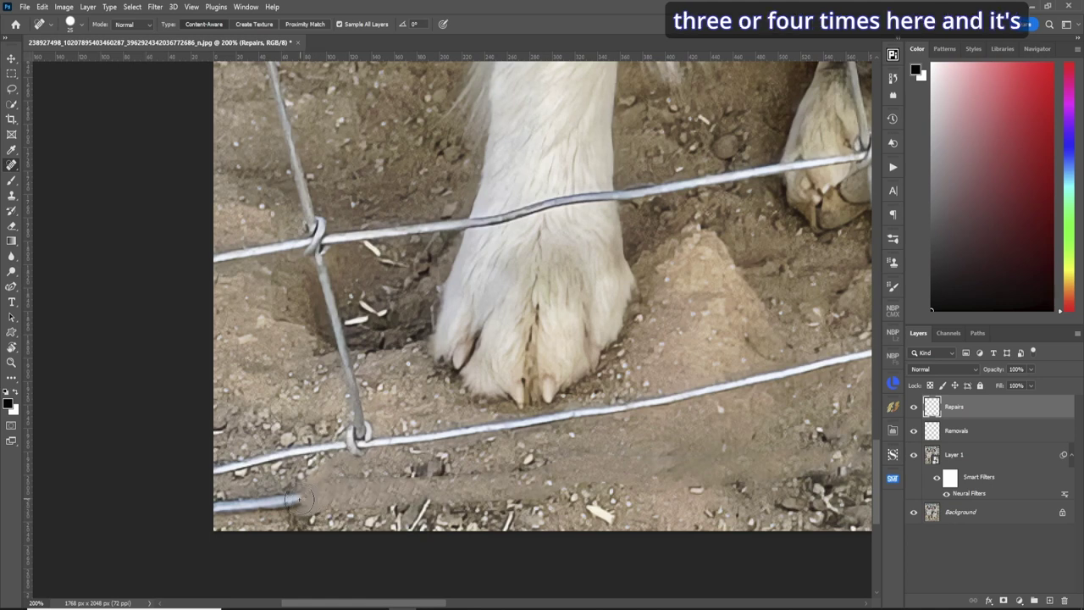
- Heal away the ends of the two lowest wires at the photo's left edge, removing the upper one first
left_click_drag(288, 502, 179, 523)
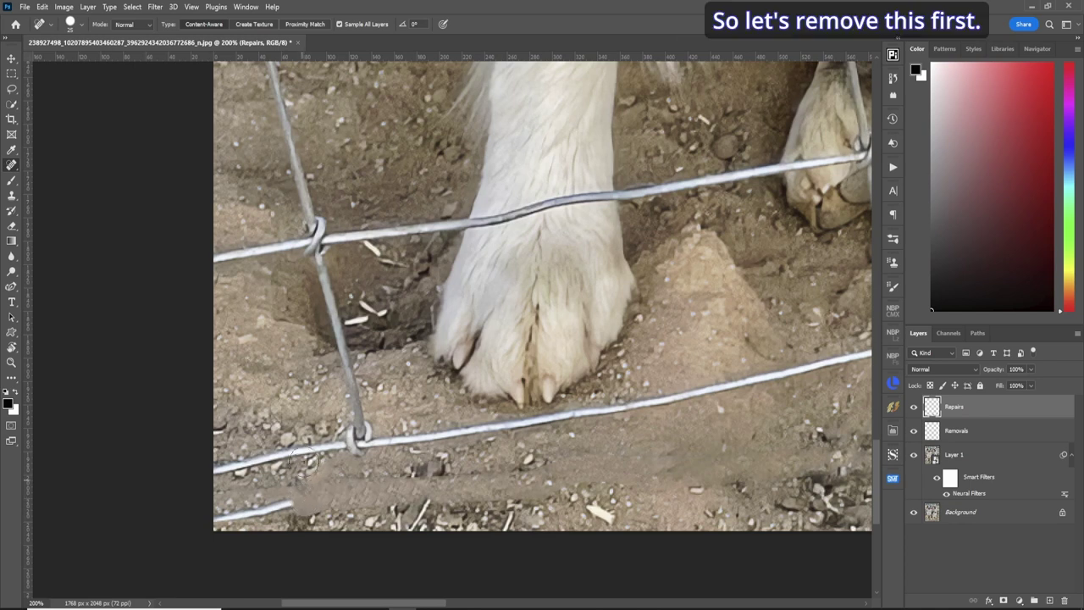
key("ctrl+z")
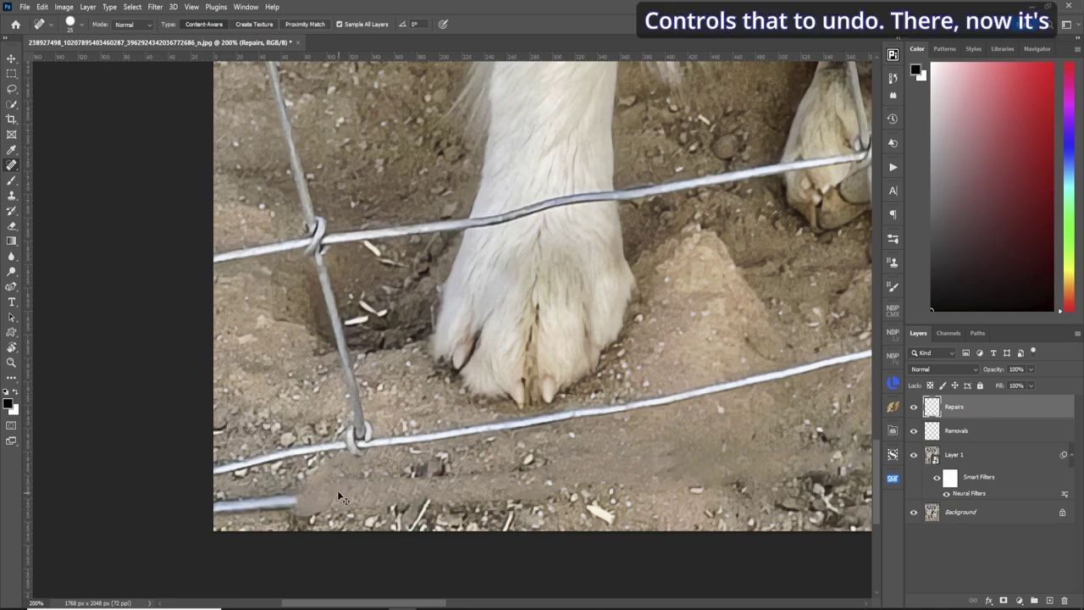
left_click_drag(277, 457, 193, 471)
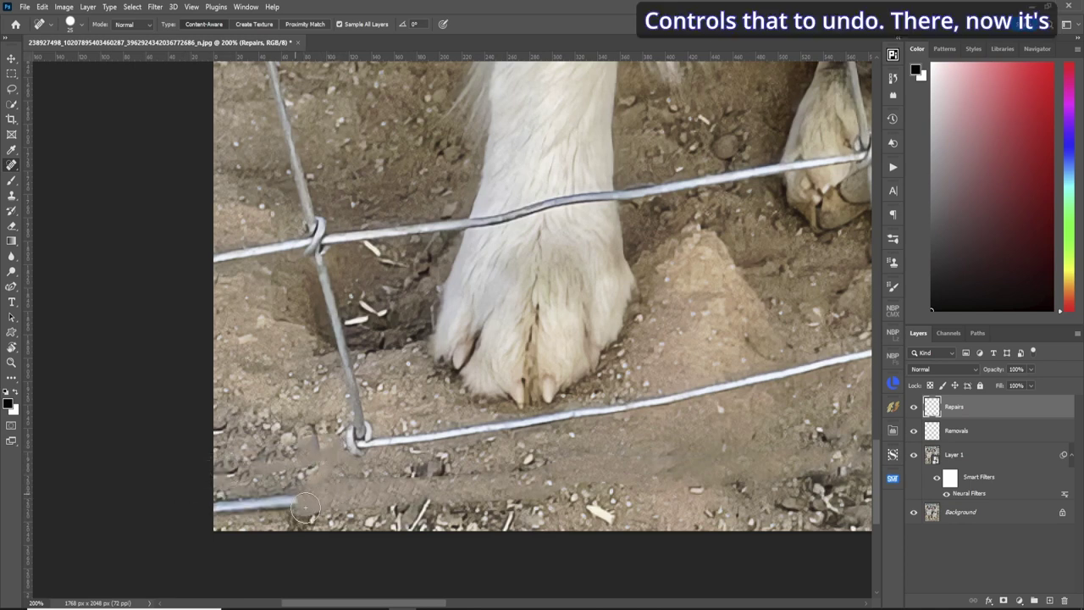
left_click_drag(302, 504, 198, 507)
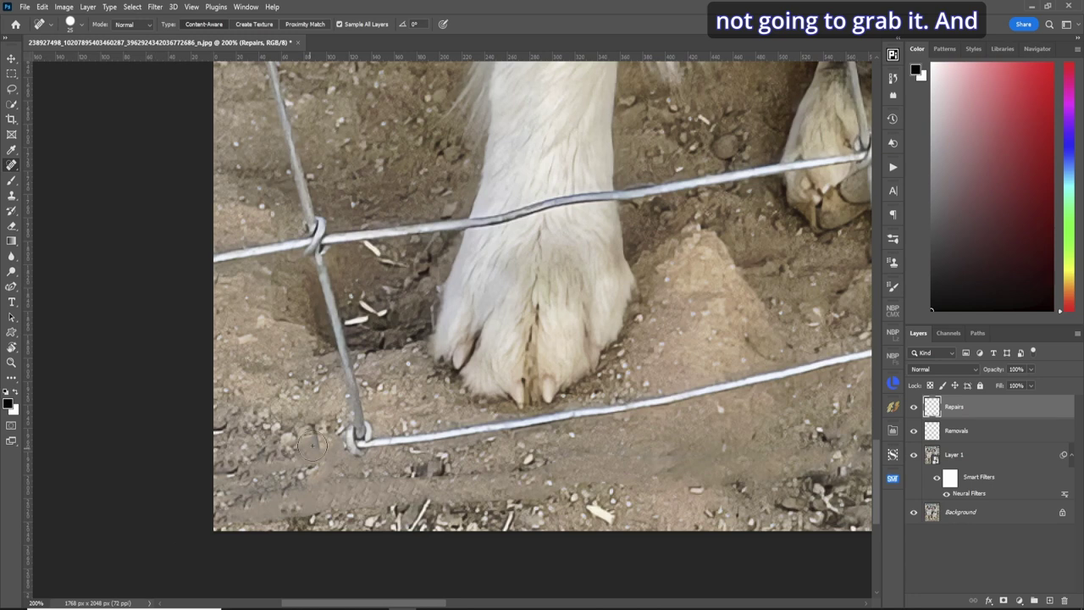
- Heal away the knot and the wire running below the big dog's front paw, continuing to the toes of its other front paw
left_click_drag(353, 439, 375, 442)
left_click(725, 388, "shift")
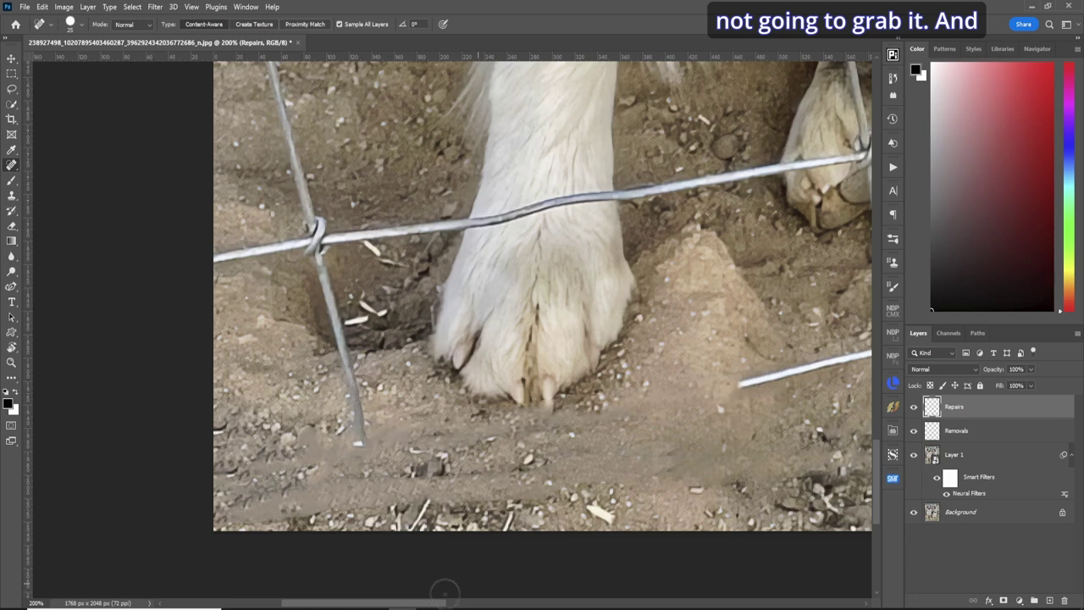
left_click_drag(445, 602, 537, 602)
left_click(391, 358, "shift")
left_click(418, 344)
left_click(576, 329, "shift")
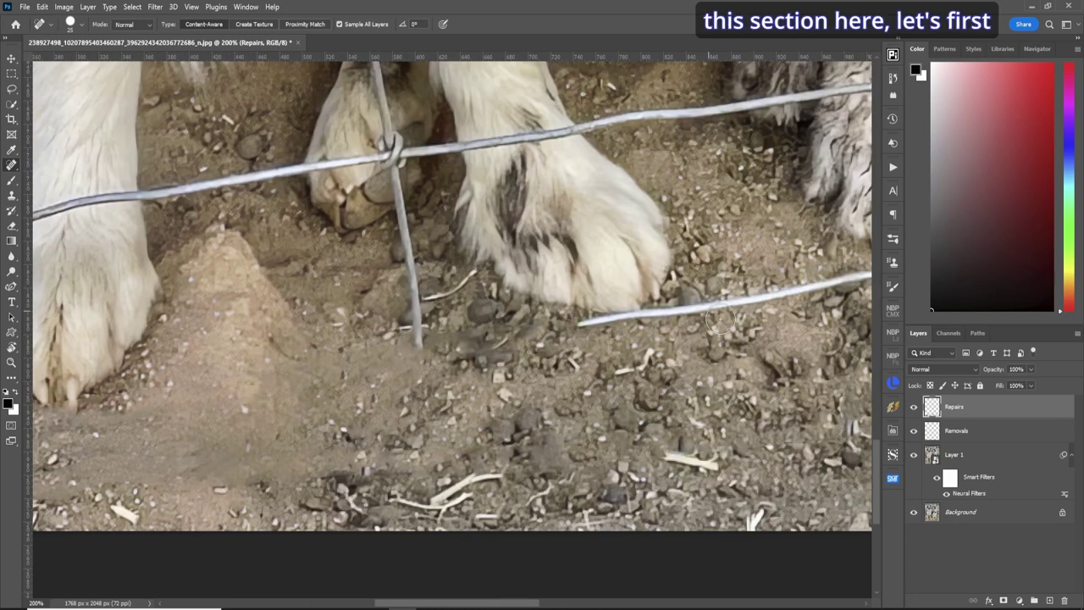
- Heal away the wire beyond the big dog's other front paw, dabbing out the stretch beside the toes in short pieces
left_click_drag(697, 307, 858, 276)
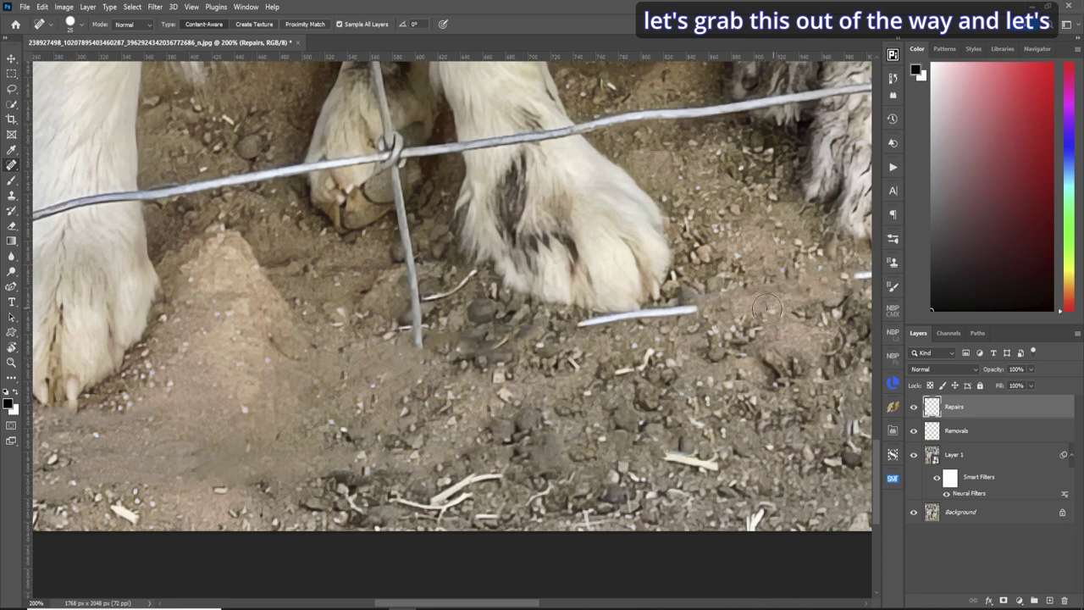
left_click(666, 315)
left_click(655, 317)
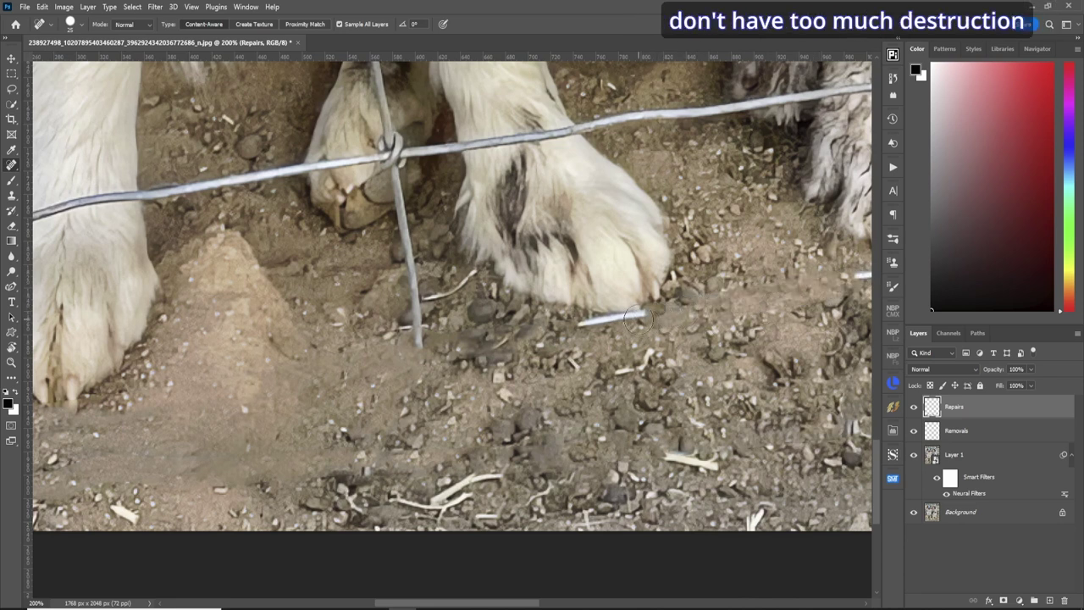
left_click(638, 318)
left_click(618, 322)
left_click(595, 323)
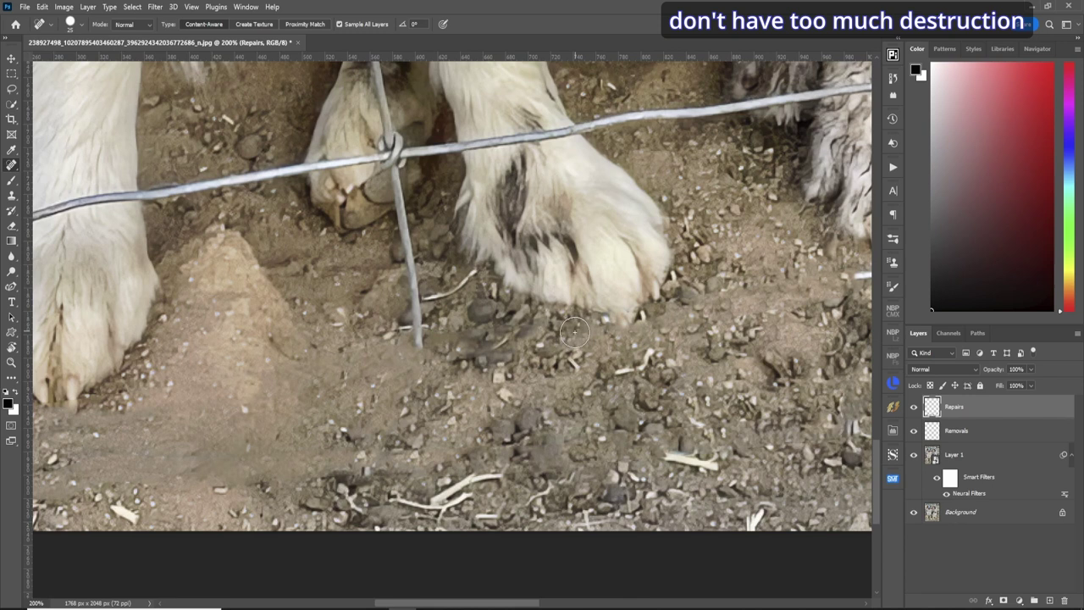
left_click(636, 316)
- Heal away the rest of this wire and its knots below the white puppy's paws, through to the photo's right edge
scroll(535, 360, "right", 10)
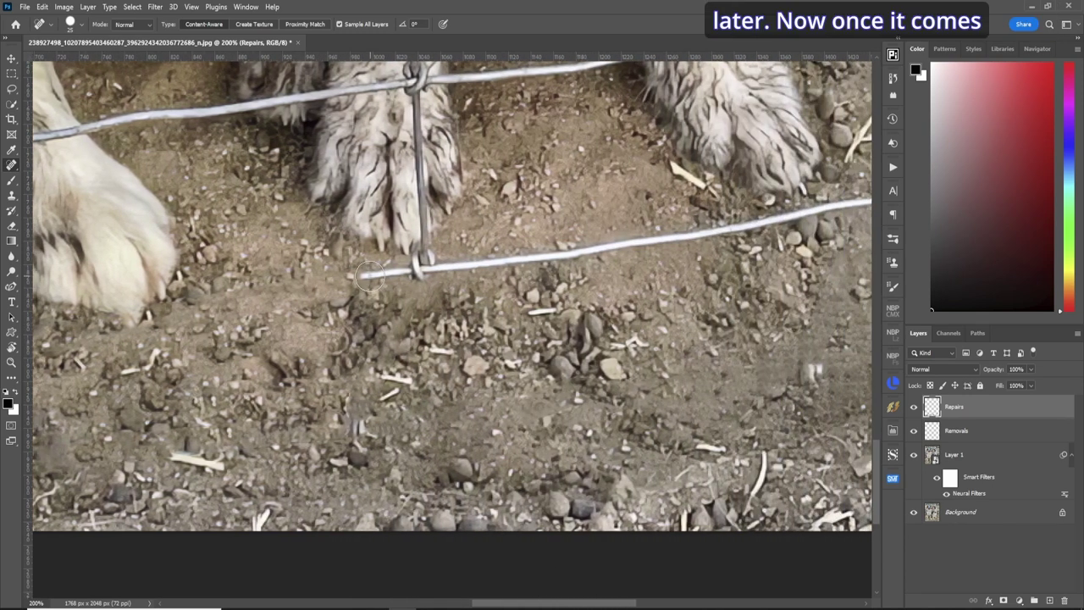
left_click_drag(365, 276, 401, 273)
left_click(426, 265)
left_click(717, 234, "shift")
scroll(717, 234, "right", 5)
left_click(286, 233)
left_click(440, 199, "shift")
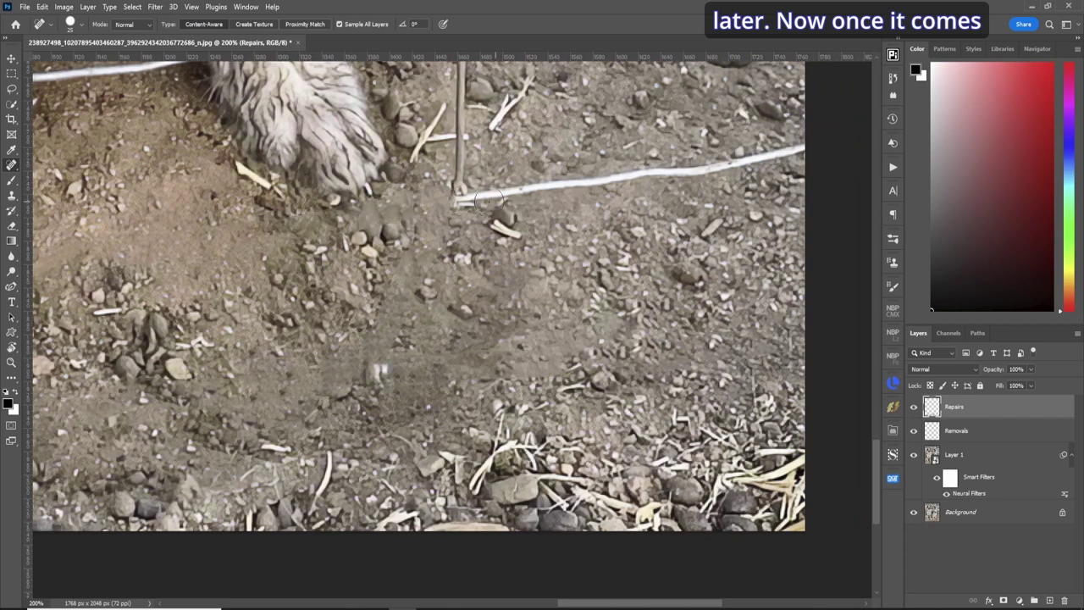
left_click(464, 197)
left_click(810, 146, "shift")
- Heal away the right vertical wire up to the next knot, and the horizontal wire from the photo's right edge to the puppy's leg
left_click(875, 414)
left_click_drag(458, 449, 458, 300)
left_click(457, 270)
left_click(790, 217, "shift")
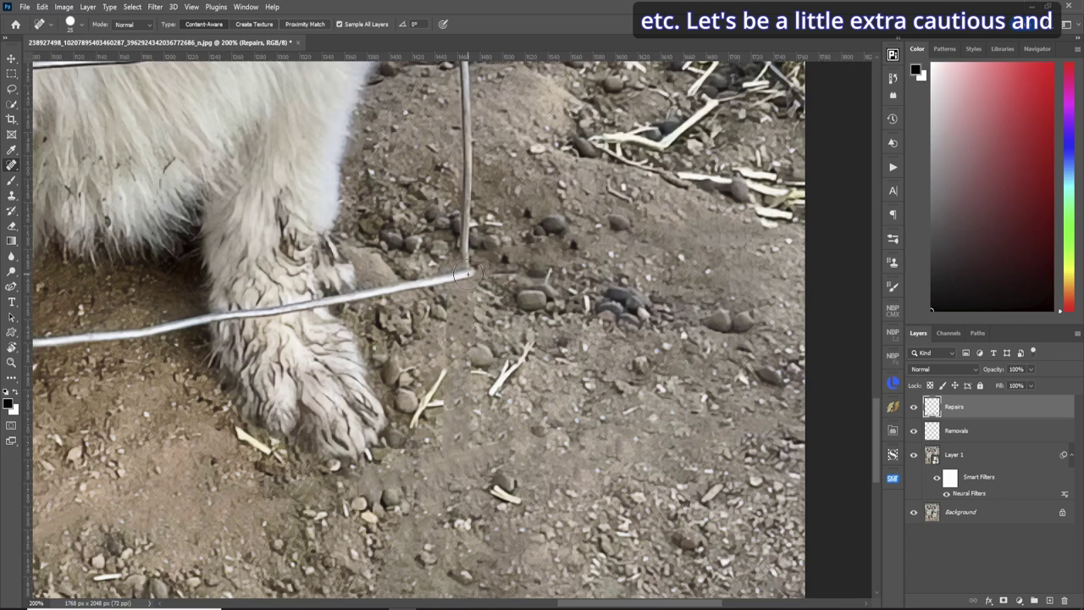
mouse_move(466, 274)
left_mouse_down()
mouse_move(378, 292)
mouse_move(406, 308)
left_mouse_up()
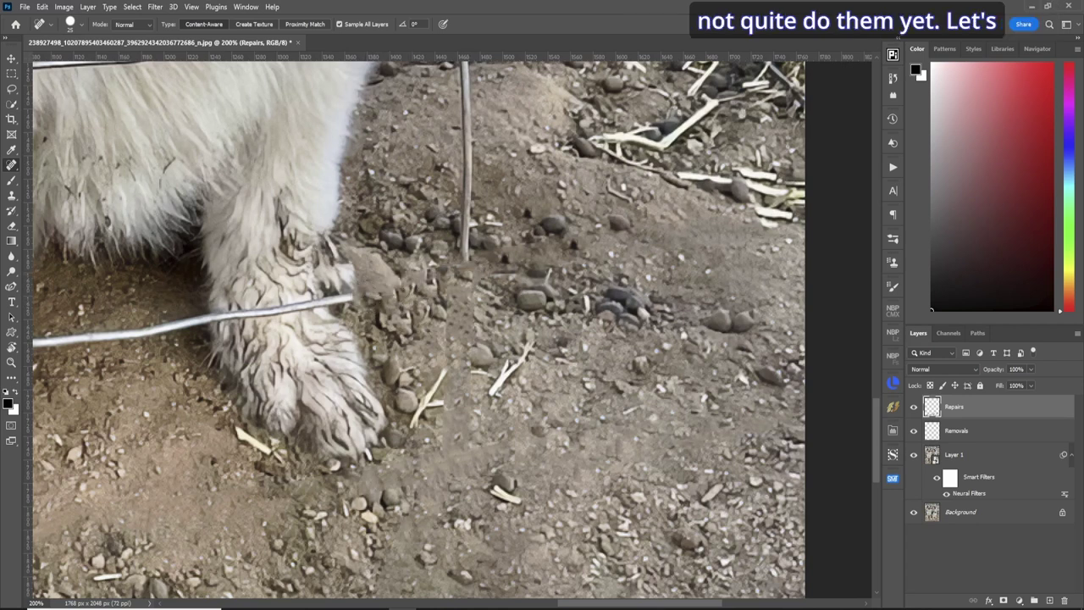
- Heal away the horizontal wire over bare ground between the puppy's front legs and between the puppy and the big dog
left_click_drag(629, 606, 567, 606)
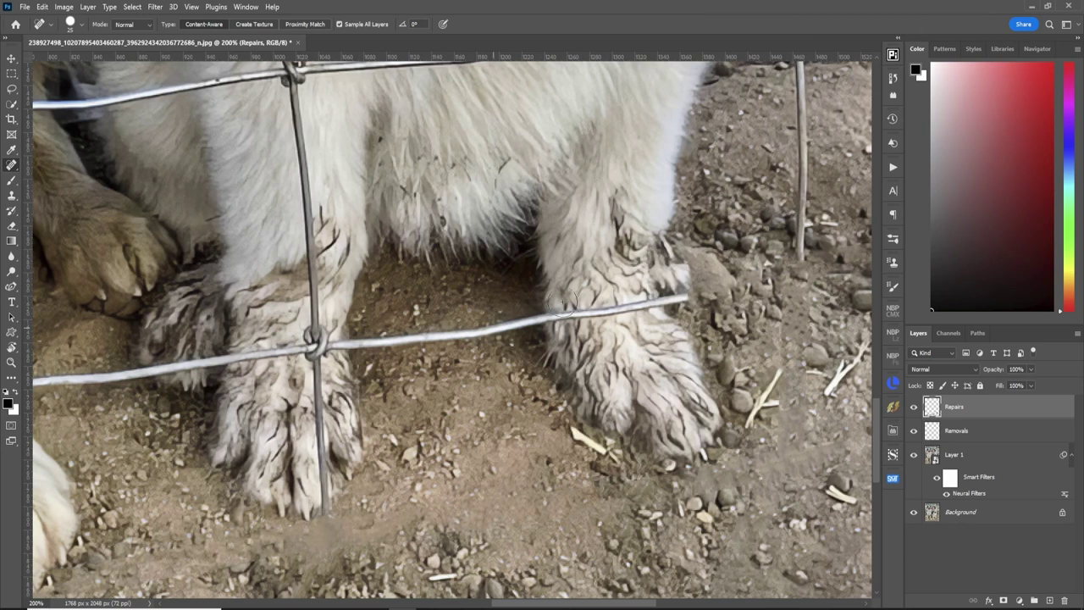
left_click_drag(539, 317, 359, 340)
left_click_drag(528, 606, 476, 607)
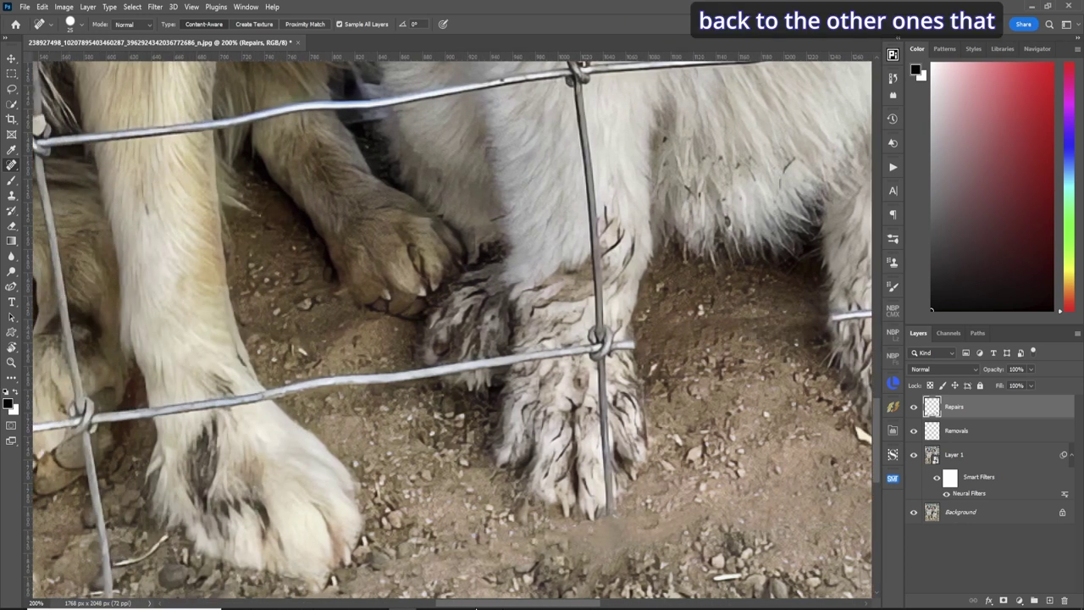
left_click_drag(421, 370, 290, 391)
- Heal away the horizontal wire over the ground between the big dog's paws, and the vertical wire below its back paw
left_click_drag(575, 603, 494, 603)
left_click_drag(400, 433, 256, 461)
left_click_drag(495, 603, 506, 603)
scroll(475, 398, "down", 2)
left_click_drag(438, 376, 457, 499)
- Heal away the left vertical wire's lowest stretch, its knot, and the horizontal wire from the big dog's leg to the photo's left edge
left_click_drag(505, 602, 440, 602)
scroll(356, 424, "down", 2)
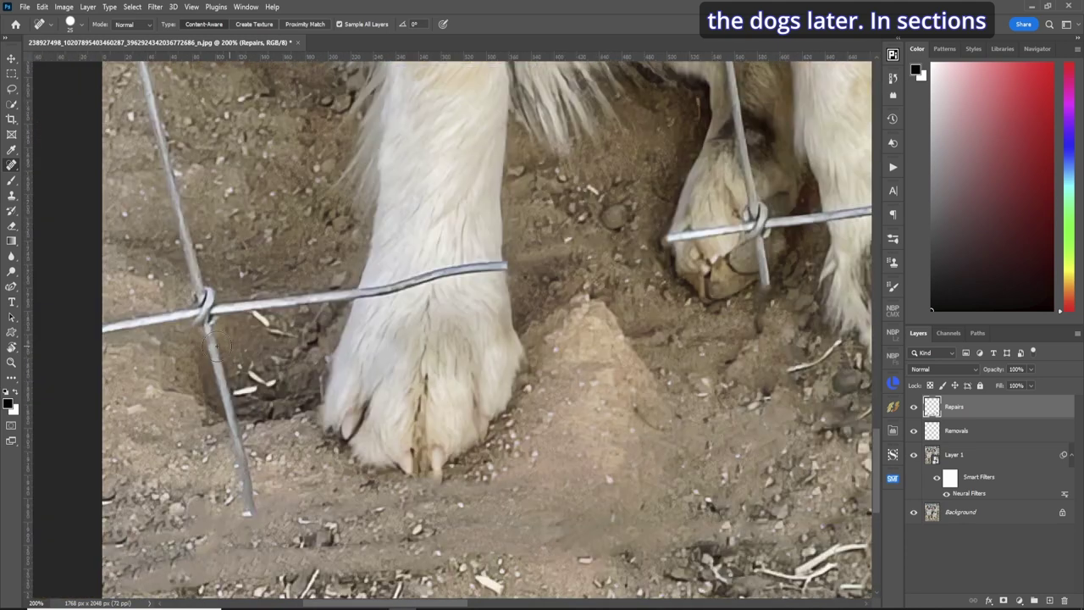
left_click_drag(212, 342, 252, 508)
left_click_drag(346, 294, 80, 337)
left_click_drag(206, 312, 178, 435)
- Heal away the left vertical wire up through the next knot, plus the horizontal wire's end beside the big dog's leg fur
left_click(178, 435)
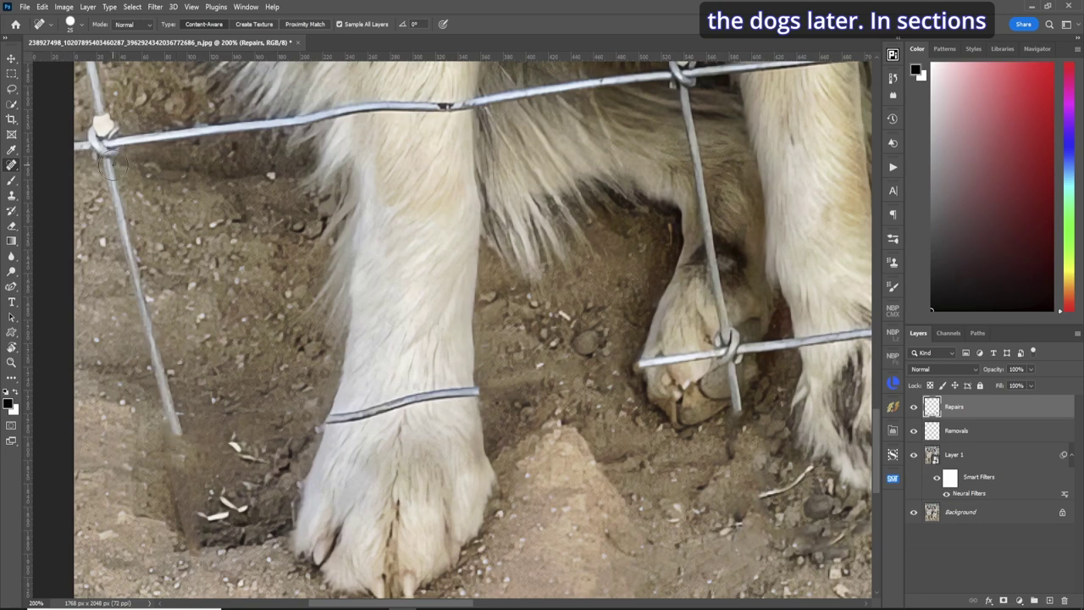
left_click(113, 164, "shift")
left_click_drag(424, 160, 423, 418)
left_click_drag(81, 411, 191, 398)
left_click_drag(101, 391, 78, 278)
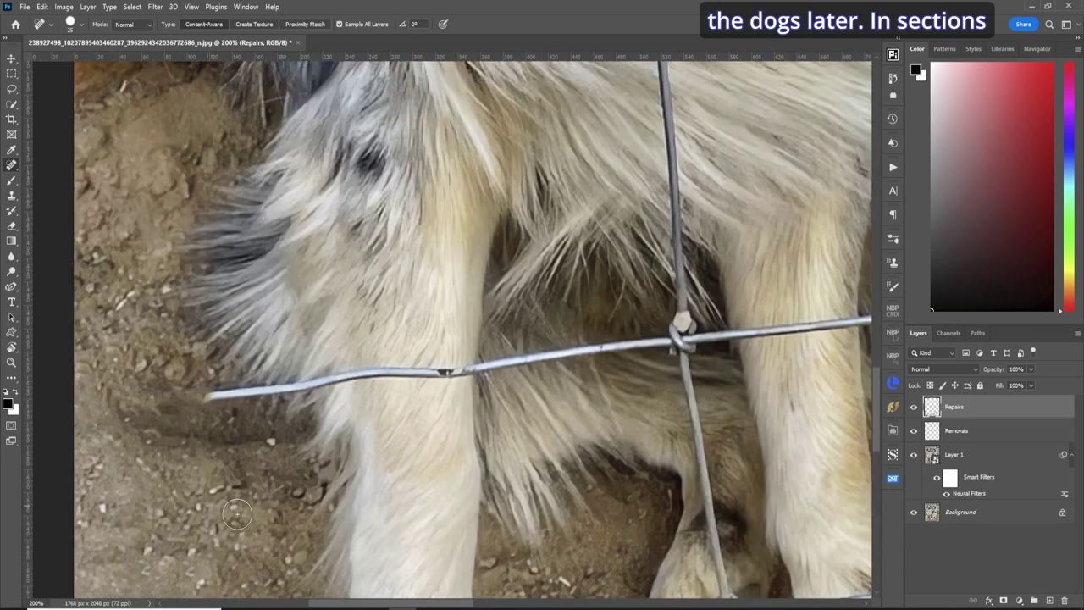
- Heal away the right vertical wire beside the puppy's legs, its knot, and the horizontal wire running to the photo's right edge
left_click_drag(469, 603, 718, 603)
left_click(464, 457)
left_click(462, 230, "shift")
left_click_drag(423, 212, 799, 160)
left_click_drag(474, 195, 474, 463)
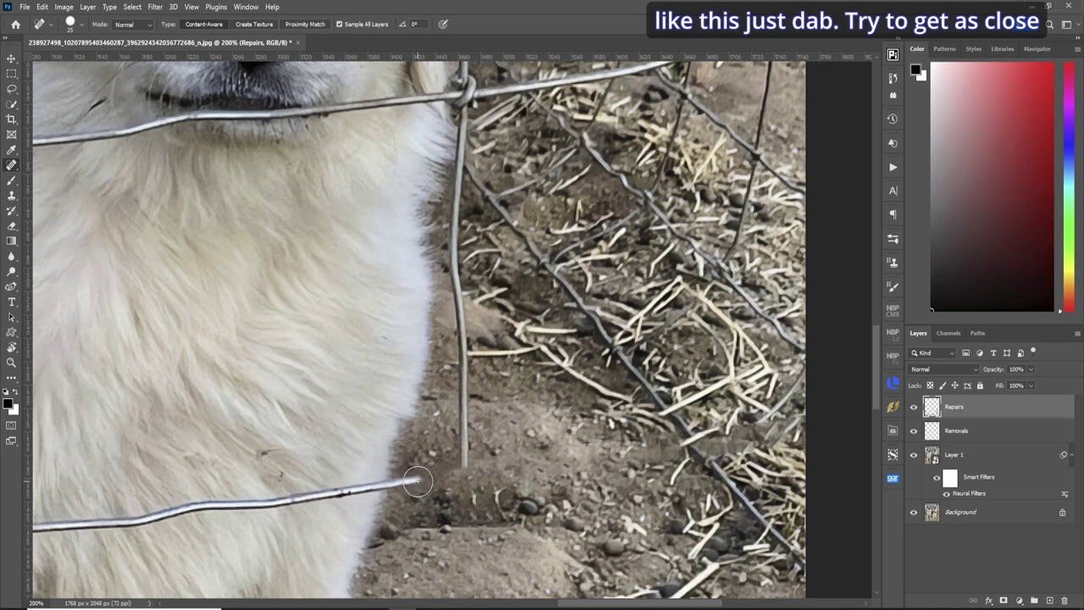
- Dab away the horizontal wire's end up to the puppy's chest fur, and heal the vertical wire beside it to below the next knot
left_click_drag(413, 481, 427, 484)
left_click(406, 482)
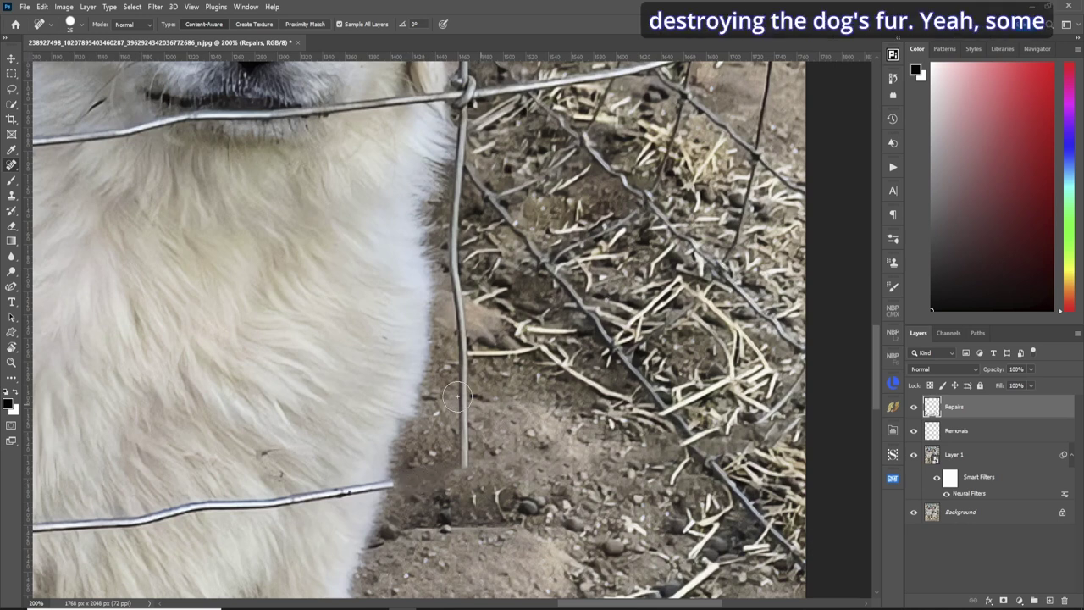
left_click(467, 463)
left_click(461, 206, "shift")
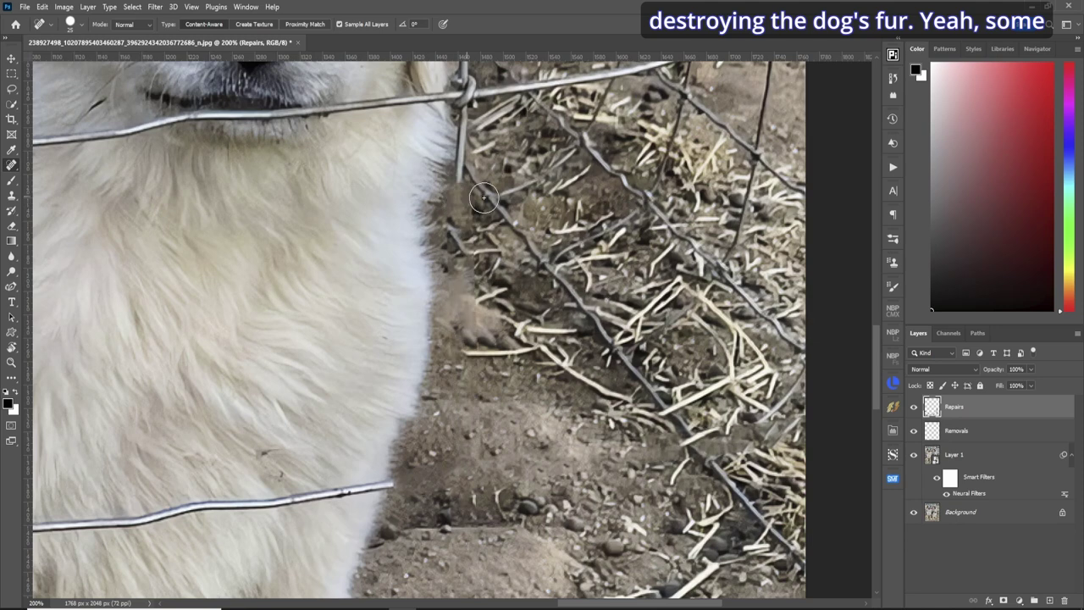
- Heal away the wire crossing the log between the big dog's dark fur and the photo's left edge
scroll(469, 131, "left", 5)
left_click_drag(479, 155, 288, 173)
left_click_drag(410, 251, 339, 257)
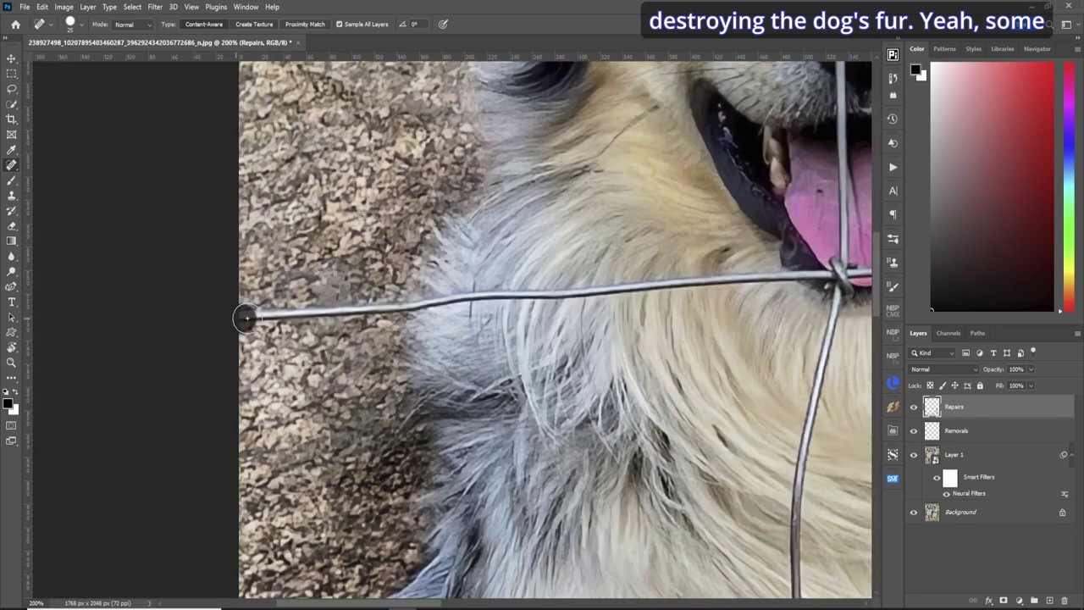
left_click_drag(247, 318, 388, 307)
- Heal away the horizontal wire between the front dog and the standing dog, and the vertical wire over the ground below its knot
left_click_drag(433, 602, 572, 600)
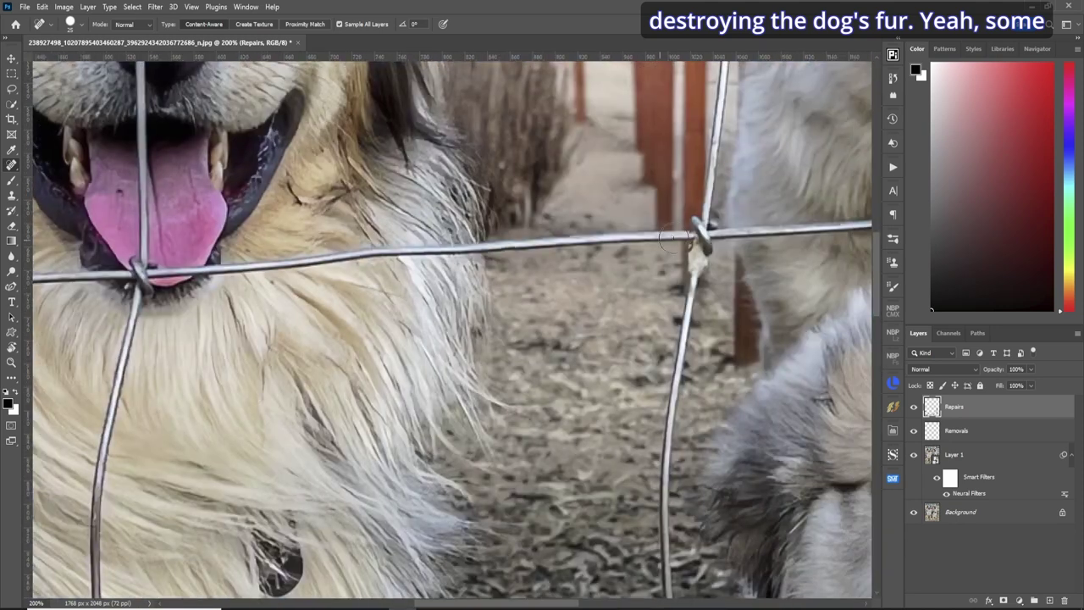
left_click_drag(513, 247, 668, 241)
left_click_drag(682, 243, 707, 235)
left_click_drag(876, 314, 885, 340)
mouse_move(670, 552)
left_mouse_down()
mouse_move(658, 387)
mouse_move(693, 85)
left_mouse_up()
- Heal away the horizontal wire and its knot between the standing dog's chest and the photo's right edge
scroll(590, 605, "right", 5)
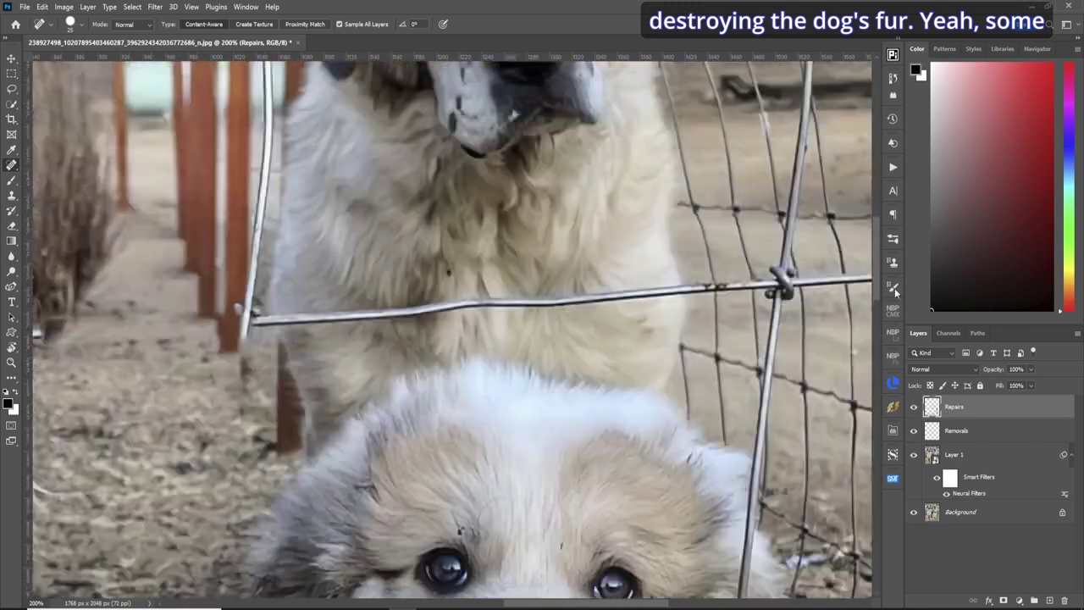
scroll(453, 330, "down", 1)
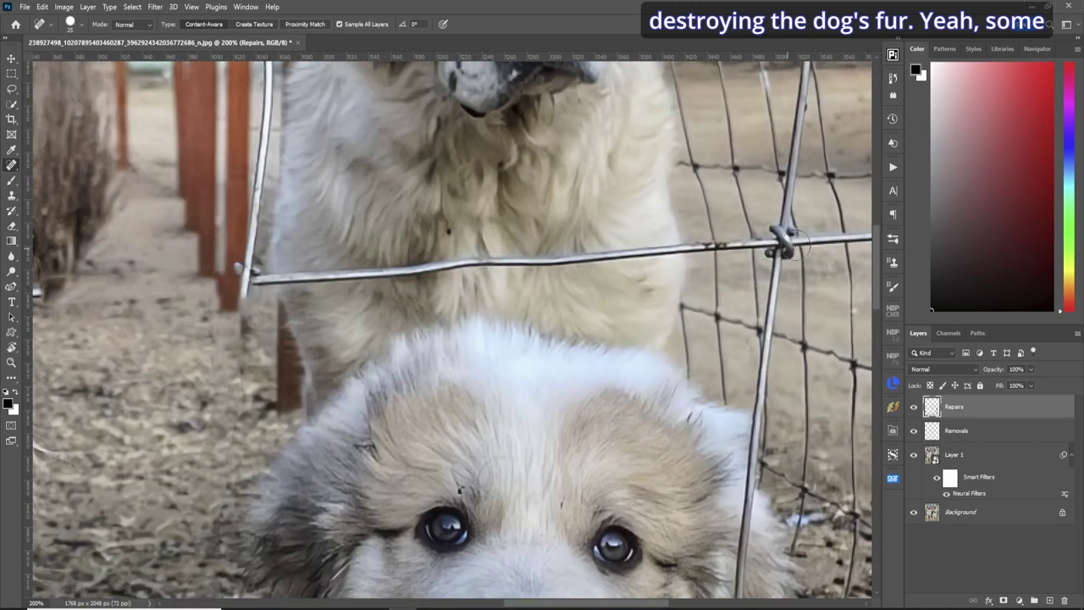
scroll(707, 607, "right", 5)
left_click_drag(653, 200, 338, 225)
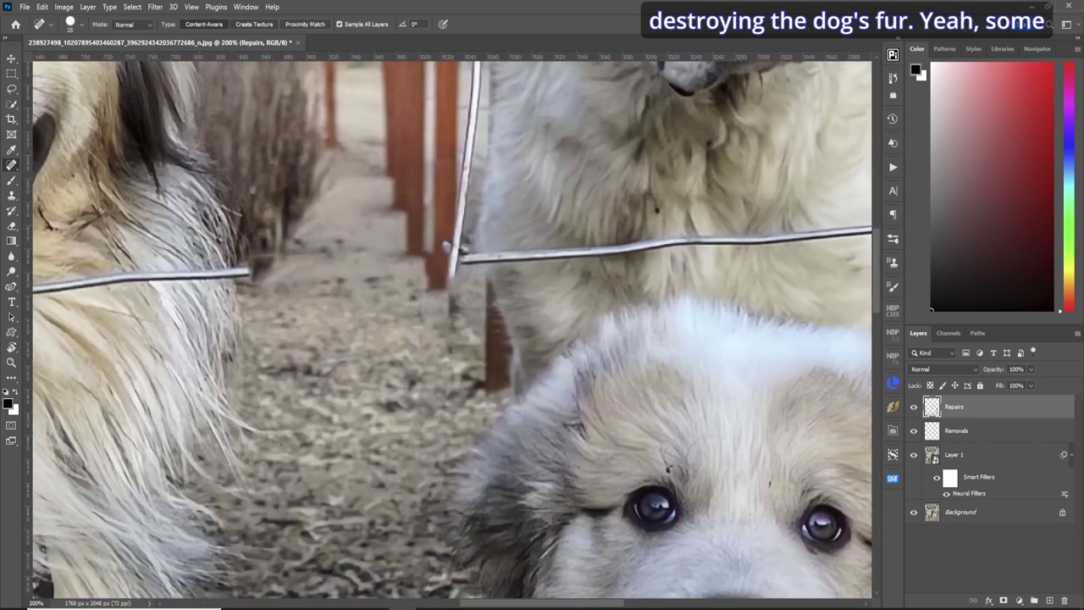
- Heal away the vertical wire running past the red posts beside the standing dog, from its ear down to its chest
scroll(874, 286, "right", 3)
scroll(865, 202, "down", 3)
scroll(865, 202, "down", 3)
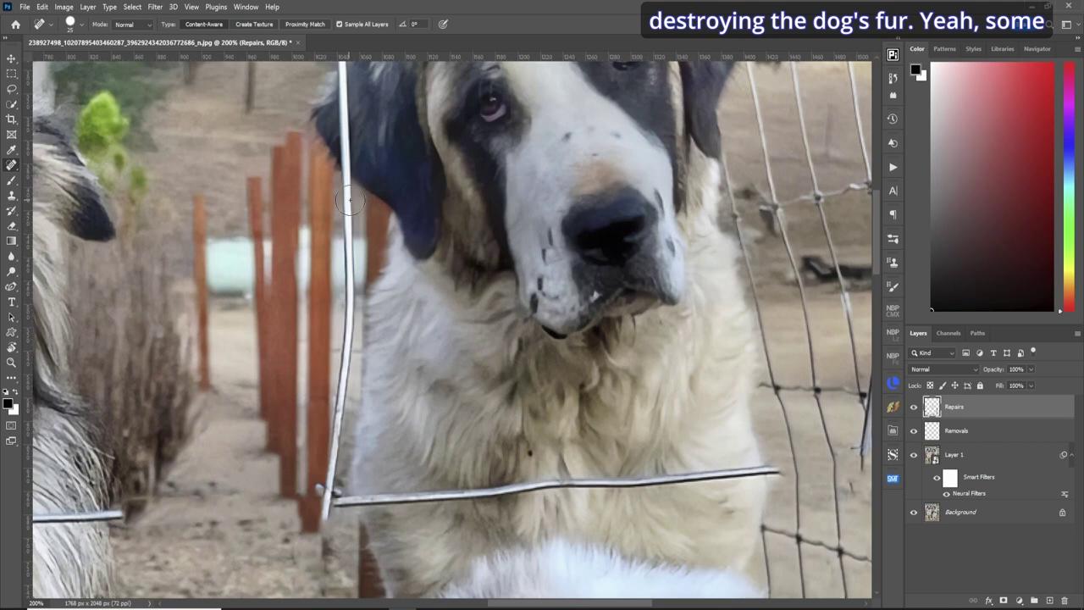
left_click_drag(349, 200, 335, 381)
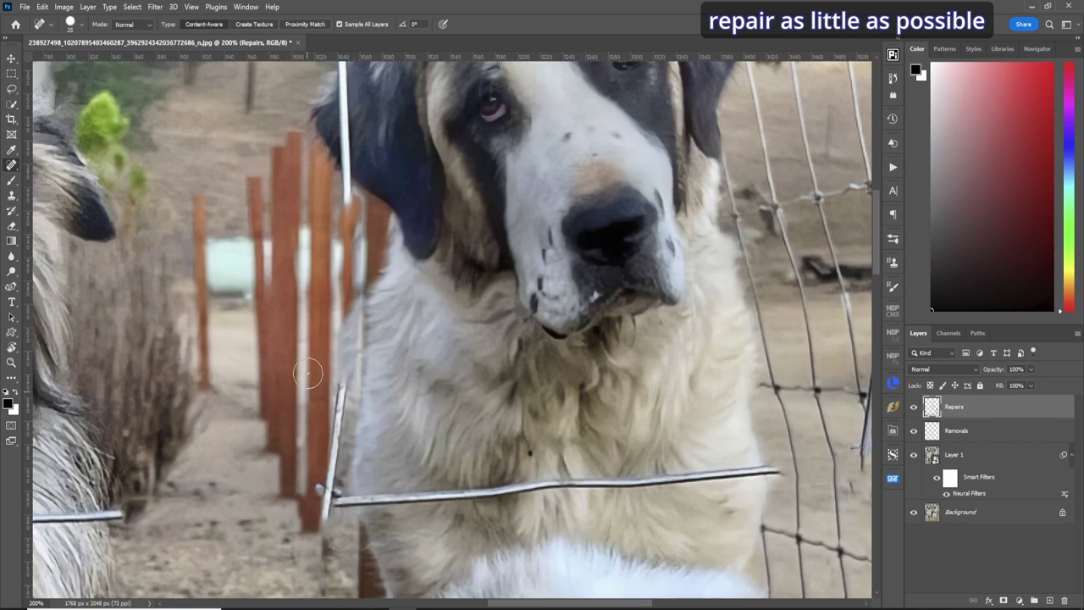
- Heal away the top horizontal wire from the photo's right edge to its junction with the right vertical wire
left_click_drag(874, 257, 880, 200)
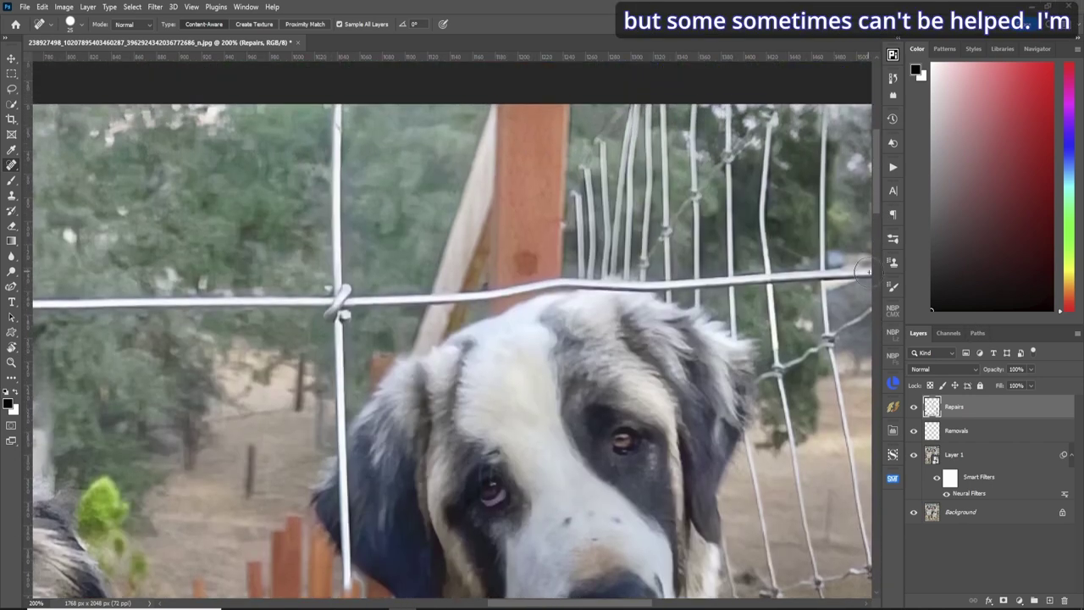
scroll(870, 271, "down", 2)
scroll(870, 271, "right", 5)
left_click_drag(741, 198, 483, 227)
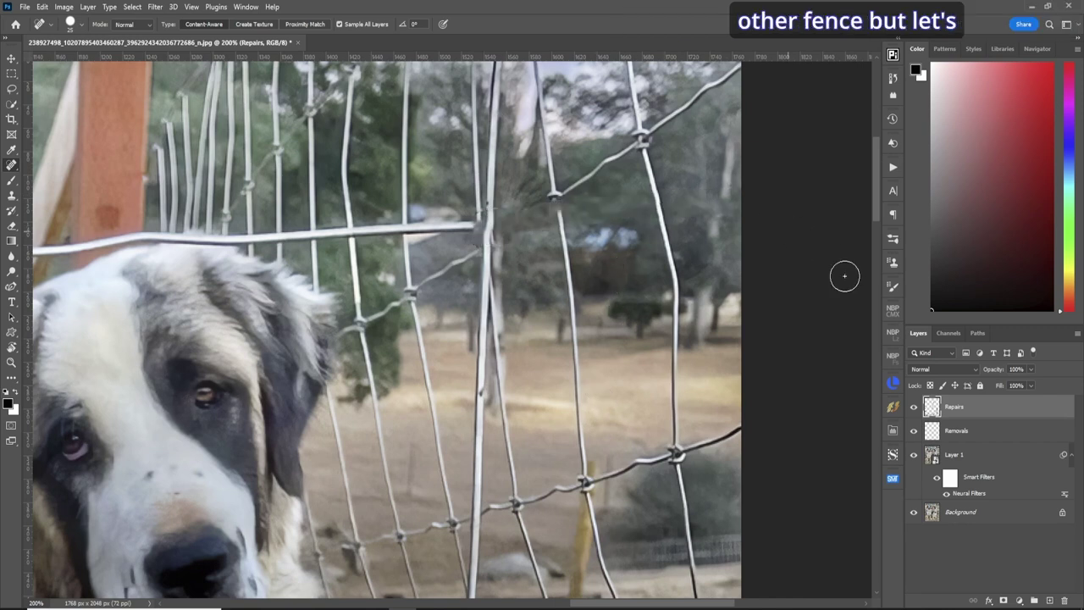
- Heal away the right vertical wire above and below that junction, plus the top horizontal wire as far as the standing dog's head
mouse_move(874, 212)
left_mouse_down()
mouse_move(860, 267)
mouse_move(887, 204)
left_mouse_up()
left_click(450, 449)
left_click(484, 137, "shift")
left_click(479, 473)
left_click(493, 98, "shift")
left_click_drag(466, 223, 262, 235)
- Heal away the knot beside the standing dog's head, the vertical wire just below it, and the horizontal wire to the red post
scroll(357, 252, "left", 6)
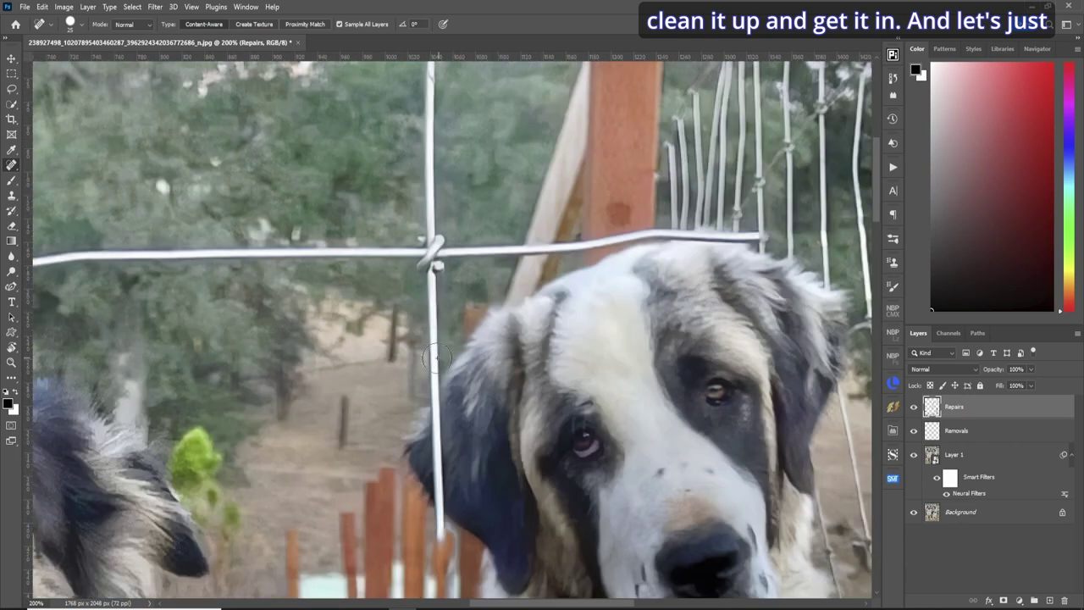
left_click(430, 356)
left_click(431, 247, "shift")
left_click(589, 246)
left_click(420, 252, "shift")
left_click(432, 246)
left_click(406, 253)
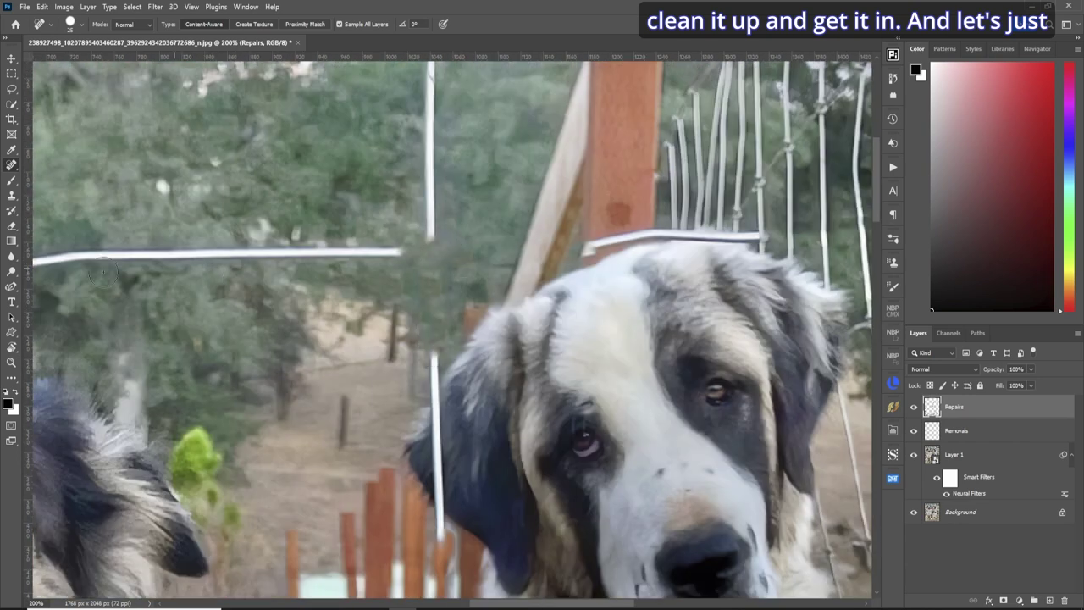
- Heal away the top horizontal wire across the trees between the two dogs, including the knot above the front dog's head
left_click(104, 257, "shift")
left_click_drag(554, 602, 474, 602)
left_click(525, 251)
left_click(291, 279, "shift")
left_click(258, 292)
- Heal away the top horizontal wire above the front dog's ear and the rock, working toward the photo's left edge
scroll(593, 278, "left", 4)
left_click(593, 280)
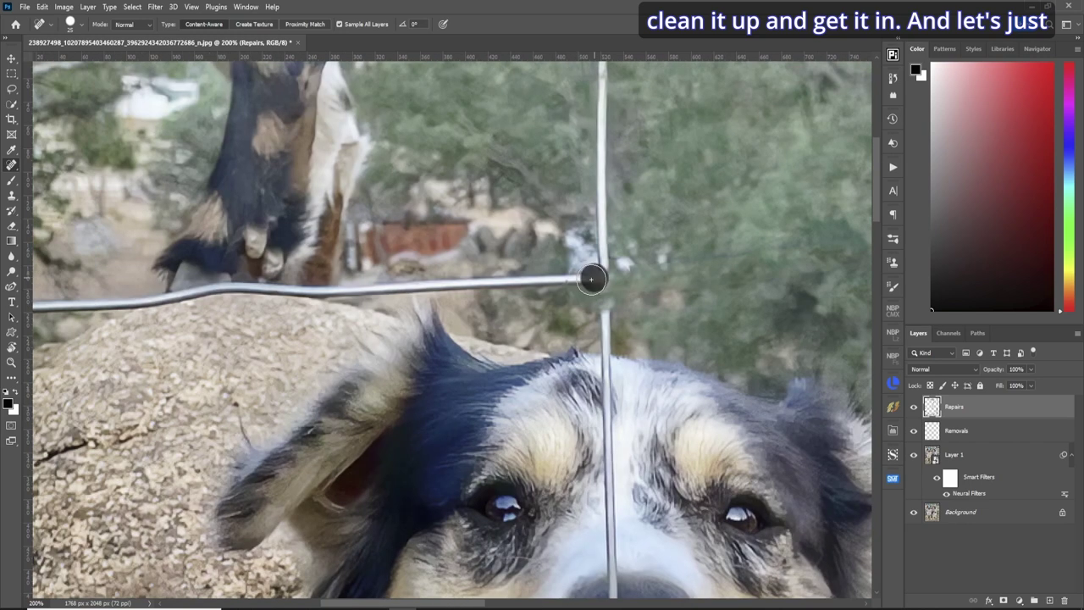
left_click(330, 287, "shift")
left_click(165, 294, "shift")
scroll(323, 349, "left", 4)
- Heal away the vertical wire over the trees up to the photo's top edge
mouse_move(874, 199)
left_mouse_down()
mouse_move(873, 172)
mouse_move(874, 191)
left_mouse_up()
scroll(733, 254, "right", 6)
left_click(423, 391)
left_click(422, 112, "shift")
- Heal away the lower wire crossing the big dog's front leg with a size 20 brush, including its leftover tip
left_click_drag(379, 478, 249, 507)
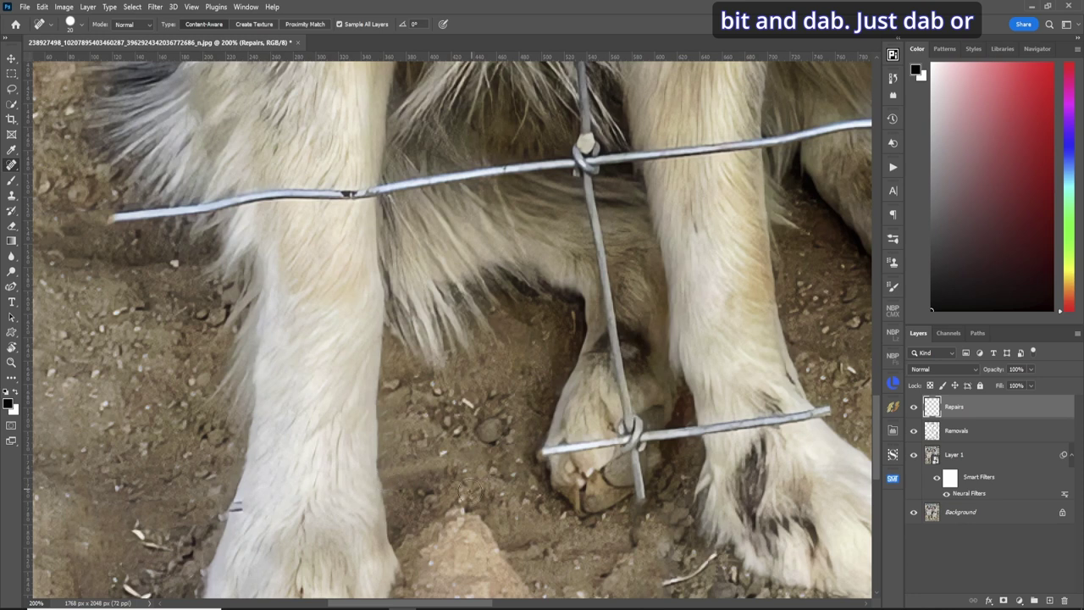
left_click(238, 506)
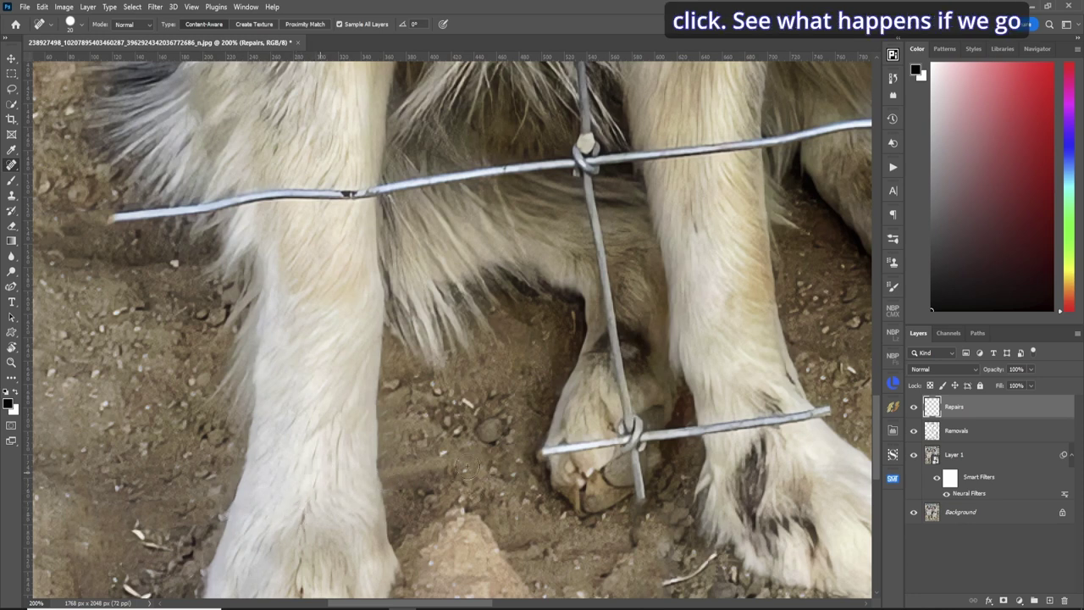
- Heal away the lowest horizontal wire across the big dog's front paw and the dirt gap beside its rear paw
left_click_drag(809, 413, 704, 430)
left_click(821, 413)
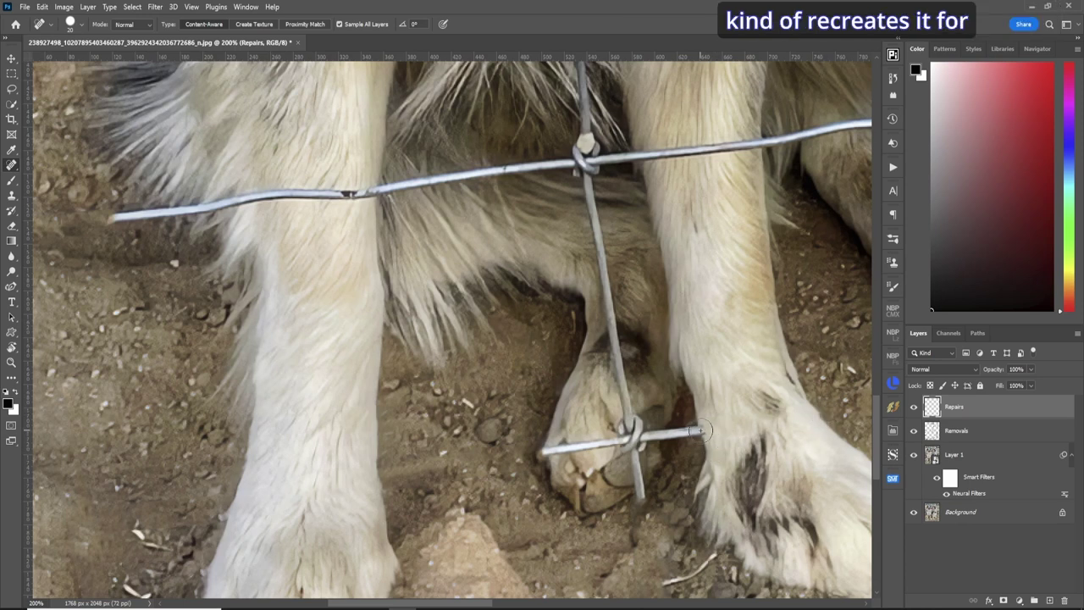
left_click_drag(696, 431, 673, 434)
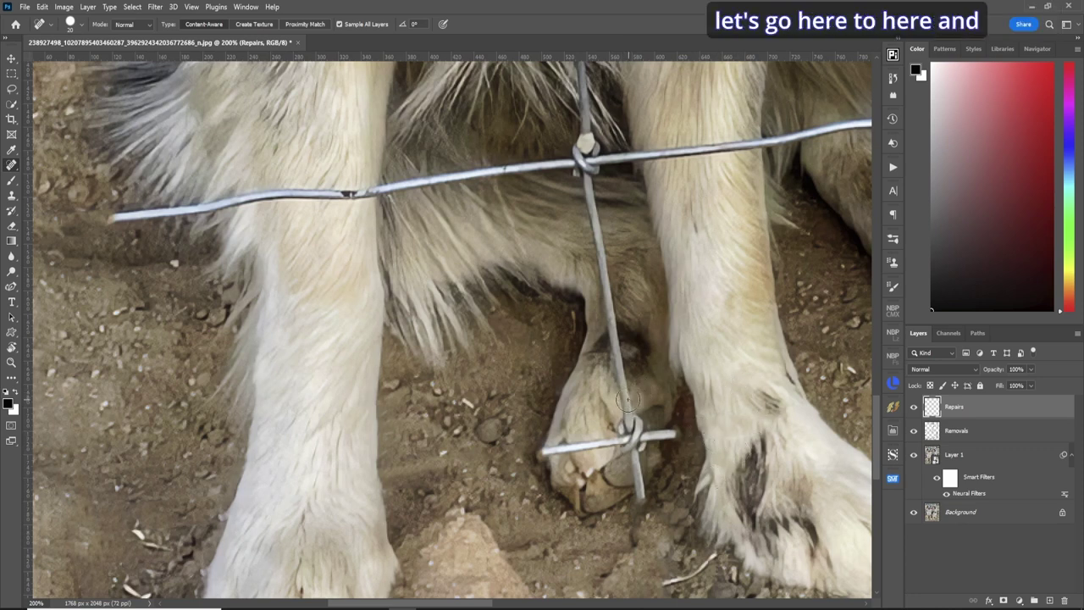
- Heal away most of the vertical wire over the big dog's rear leg, up to the knot on the next horizontal wire
left_click_drag(625, 413, 622, 389)
left_click(609, 319)
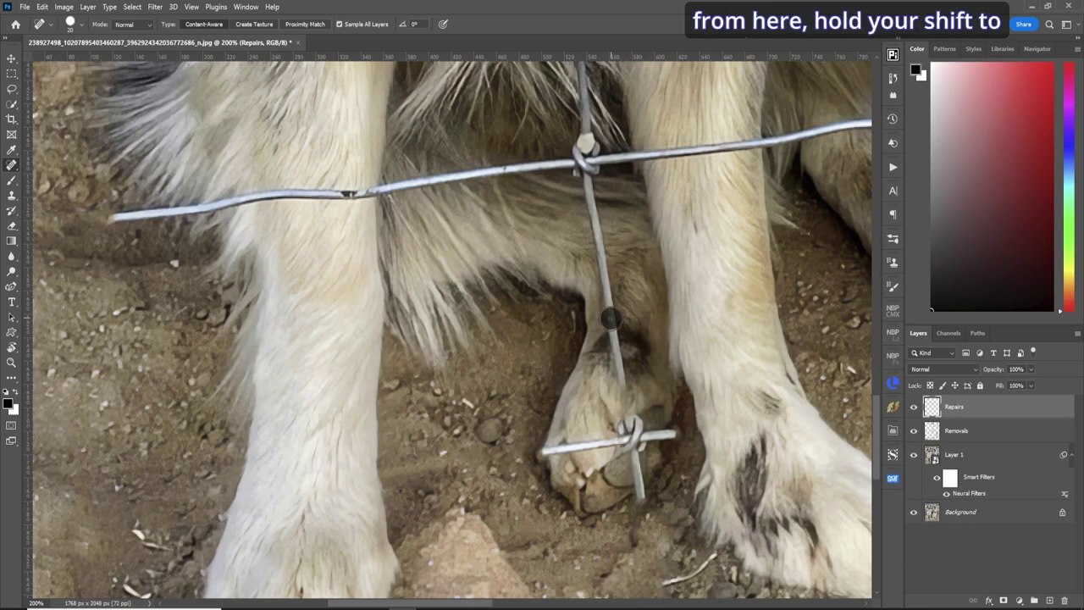
left_click(584, 181, "shift")
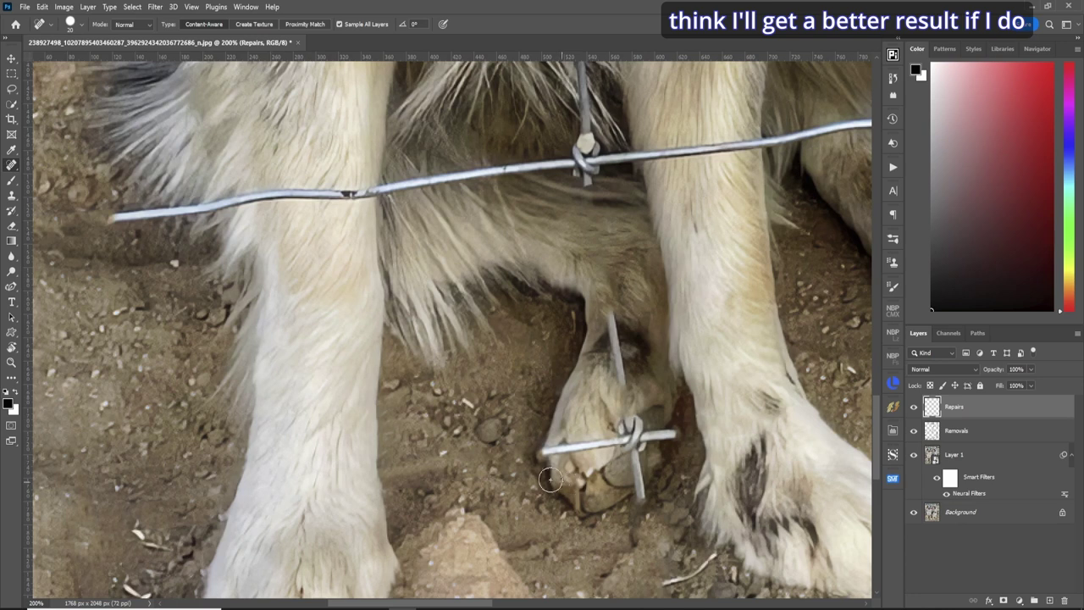
- Clone out the vertical wire below the rear paw's knot along the toe and part of the knot, healing its leftover tip
key("s")
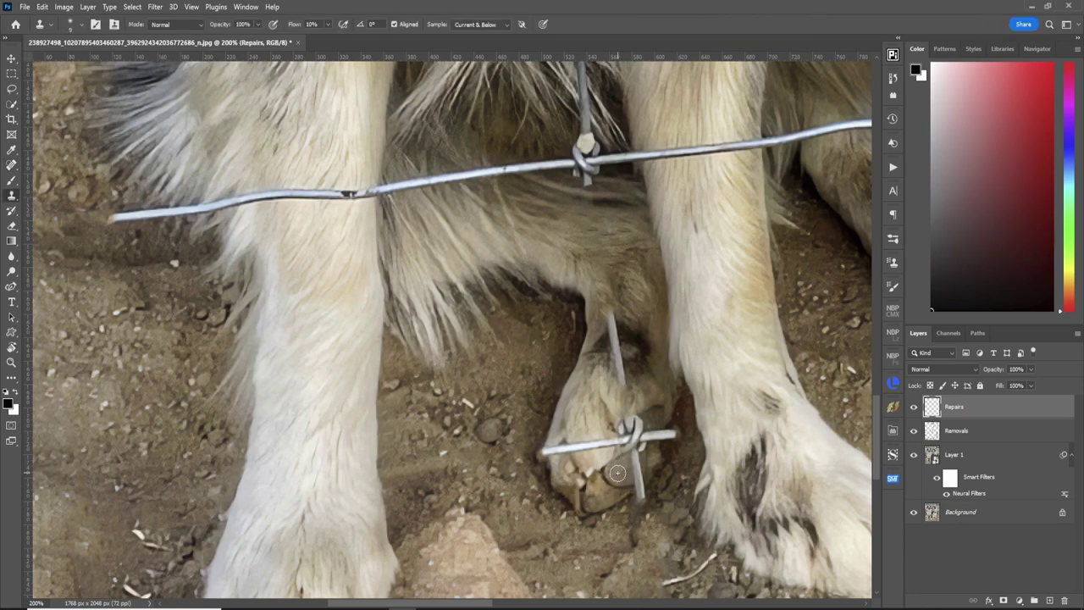
key("z")
left_click(625, 471)
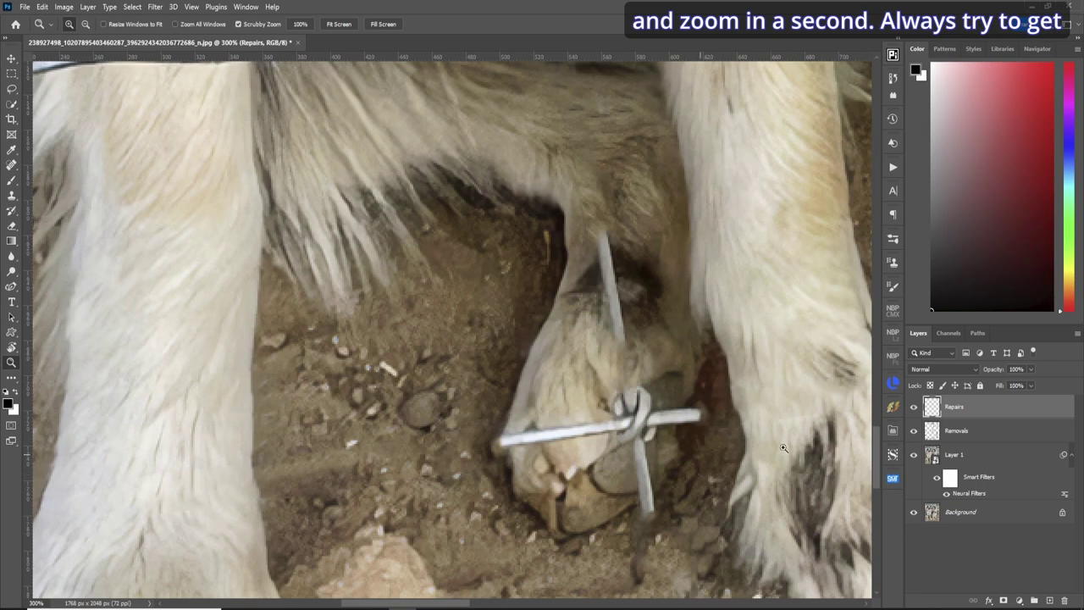
left_click_drag(875, 444, 876, 459)
left_click_drag(633, 366, 512, 372)
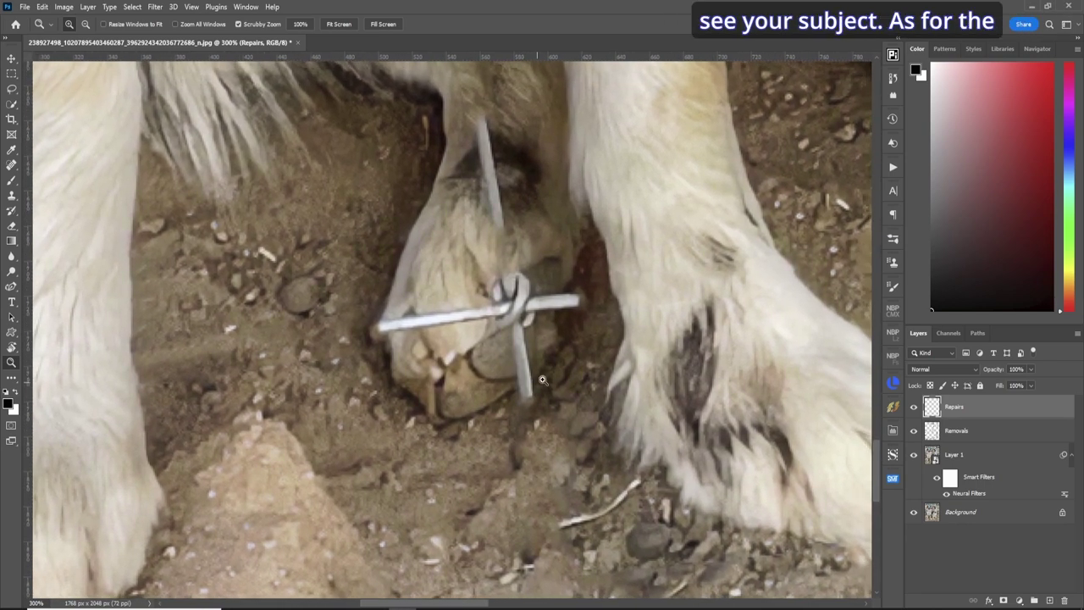
key("s")
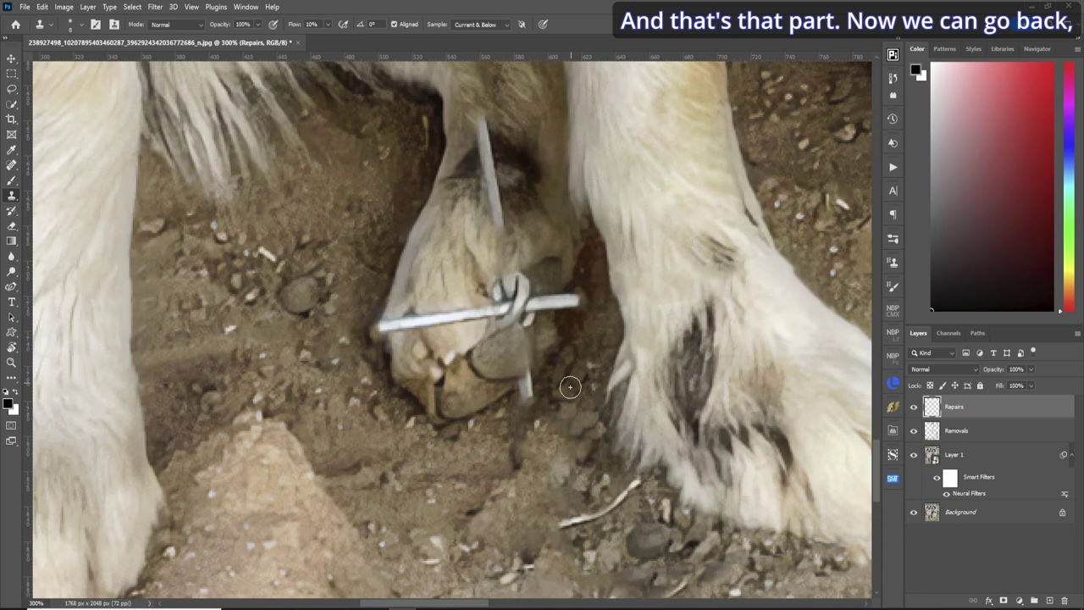
key("j")
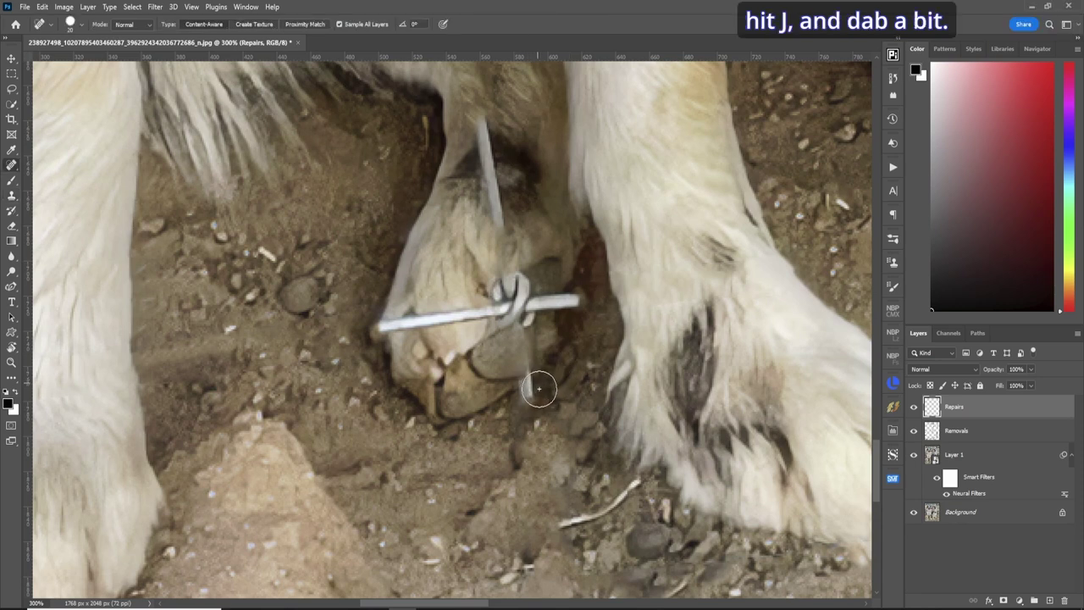
left_click(527, 389)
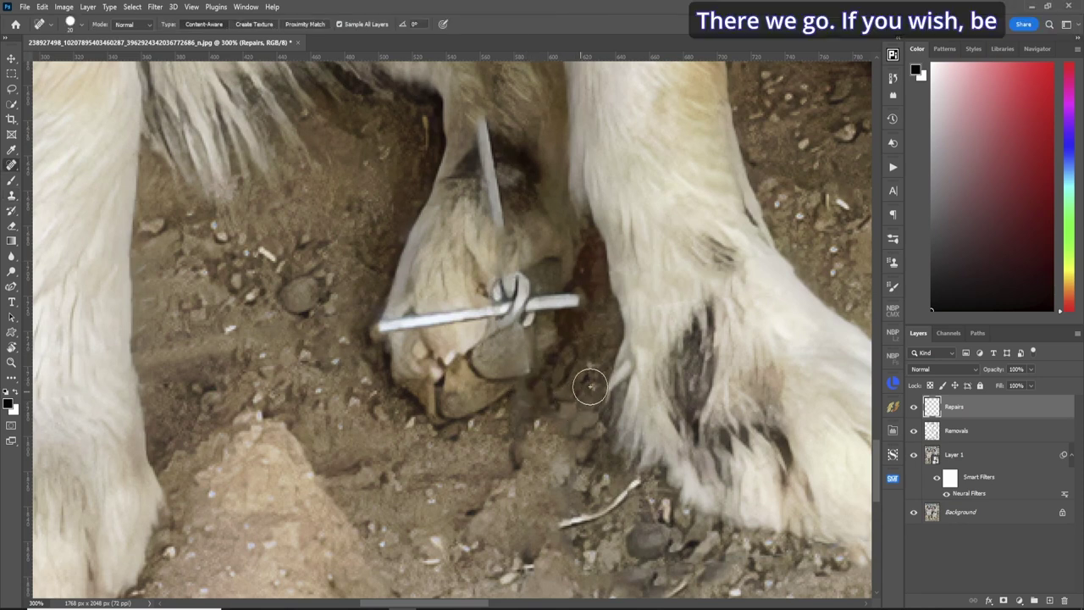
key("s")
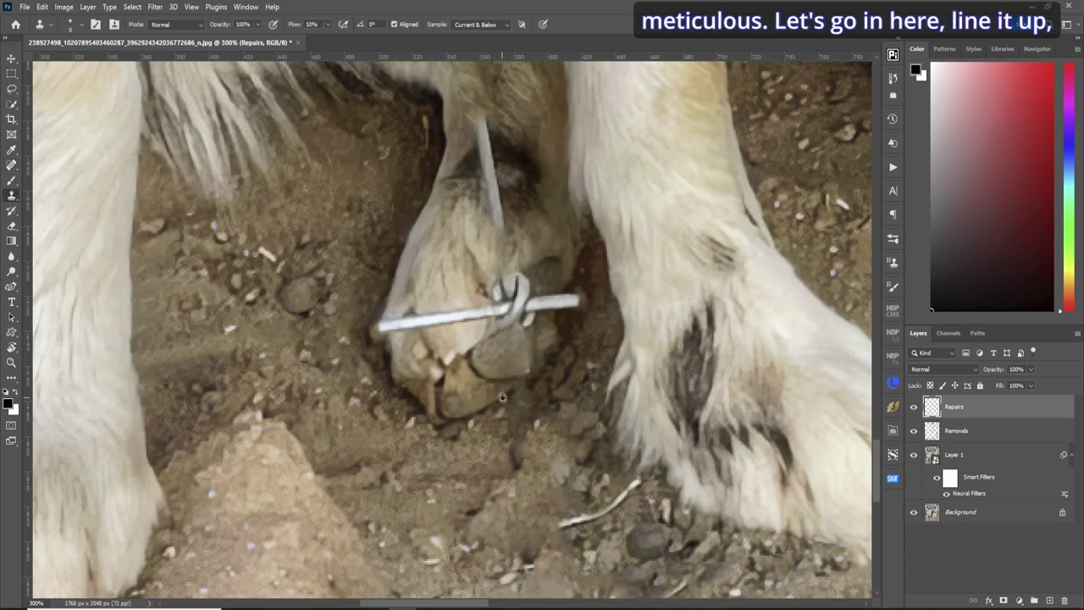
left_click(502, 397, "alt")
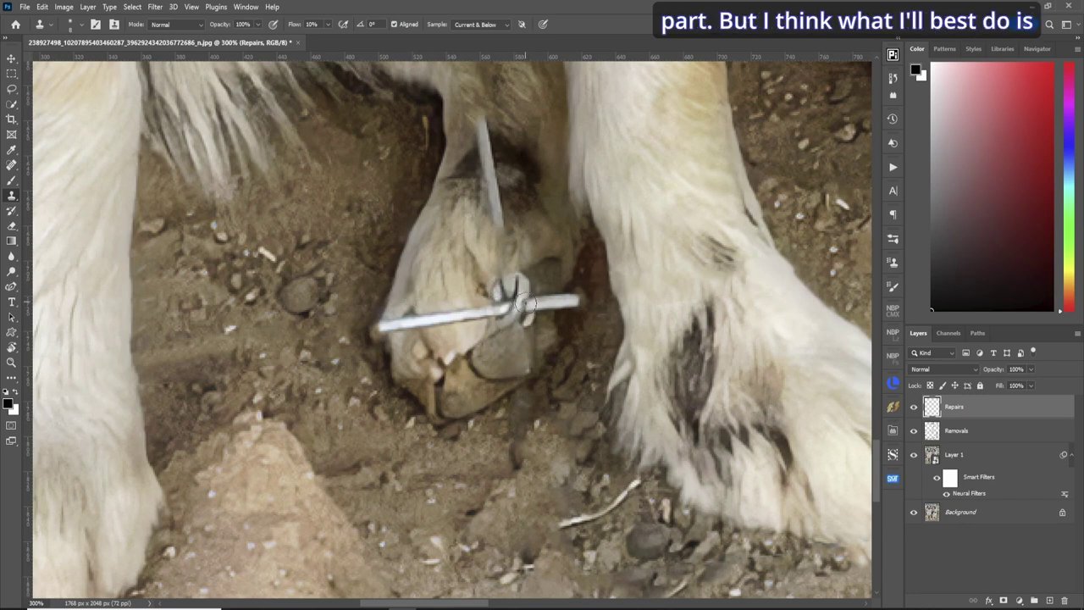
- Clone nearby fur over the remaining vertical wire piece above the big dog's rear paw with the canvas rotated, then reset the rotation
key("r")
left_click_drag(604, 280, 629, 384)
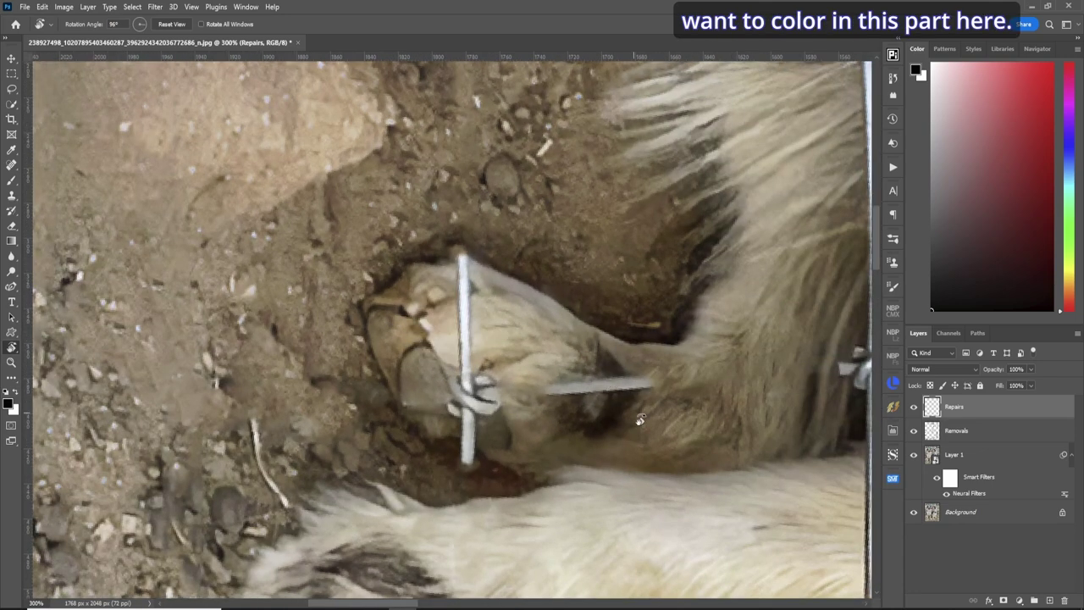
key("s")
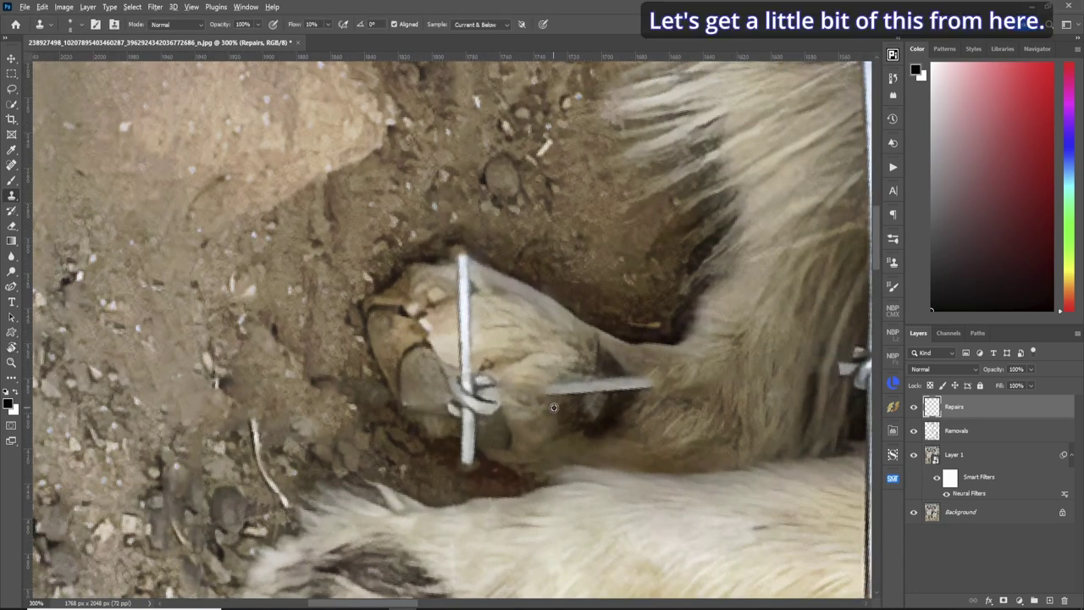
left_click(555, 406, "alt")
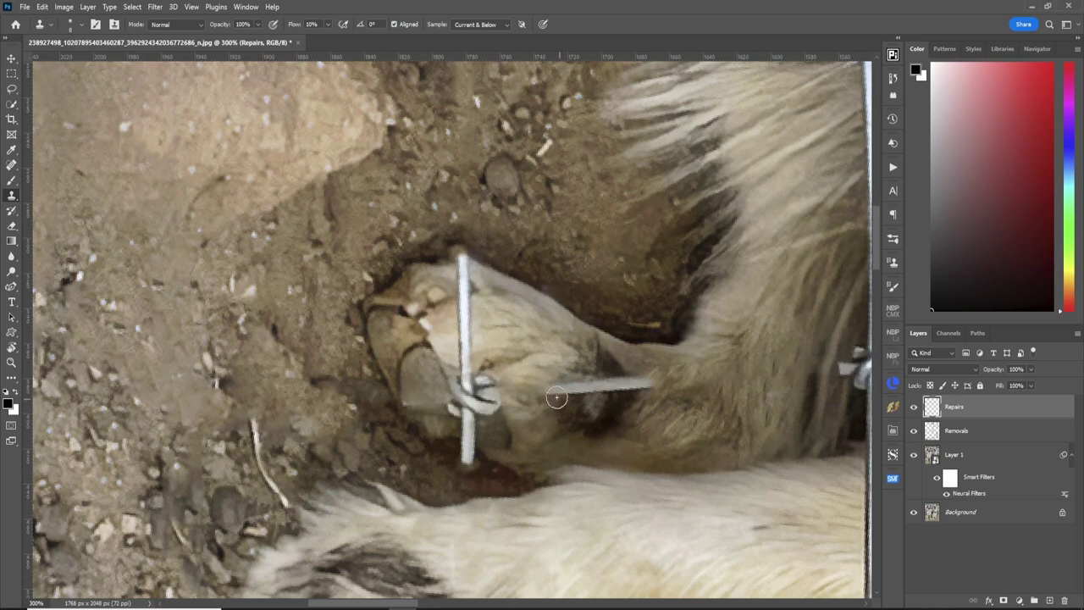
left_click_drag(544, 394, 658, 386)
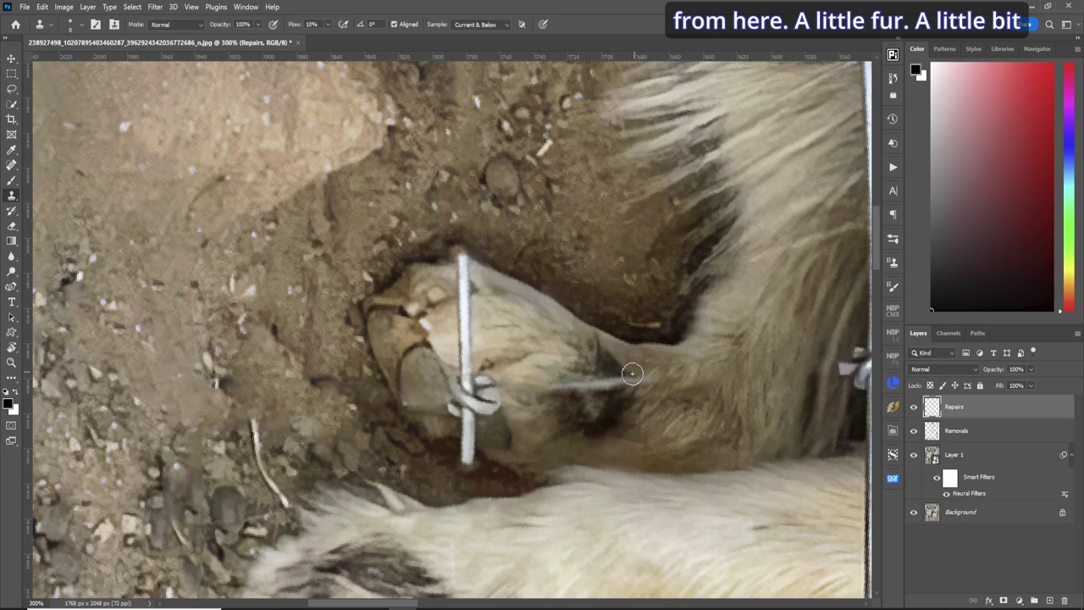
mouse_move(632, 373)
left_mouse_down()
mouse_move(553, 386)
mouse_move(654, 380)
mouse_move(596, 388)
left_mouse_up()
left_click(664, 380, "alt")
left_click(644, 377)
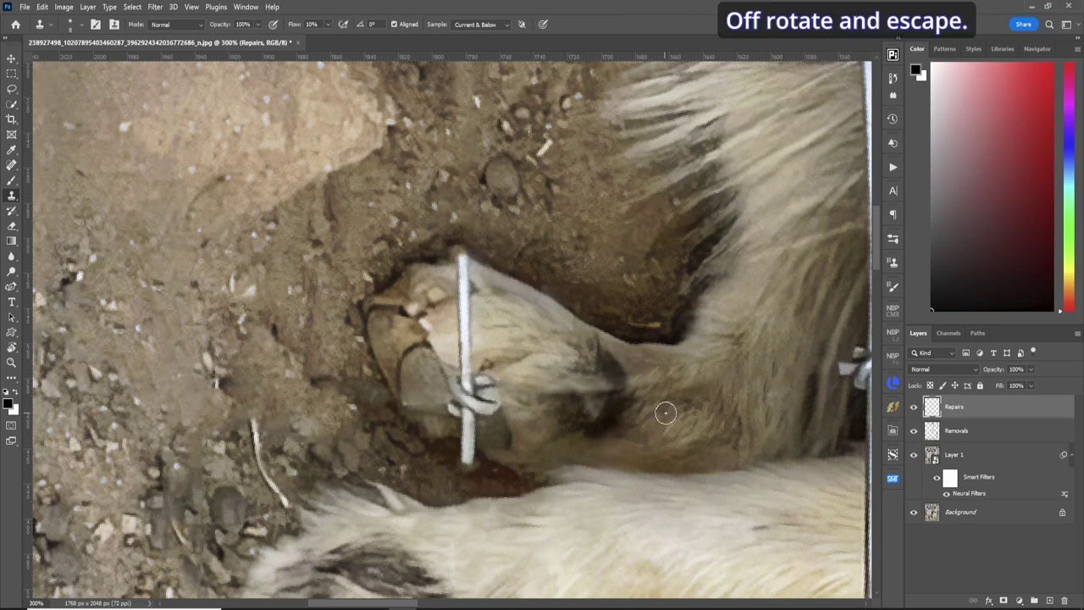
key("r")
key("Escape")
key("ctrl+0")
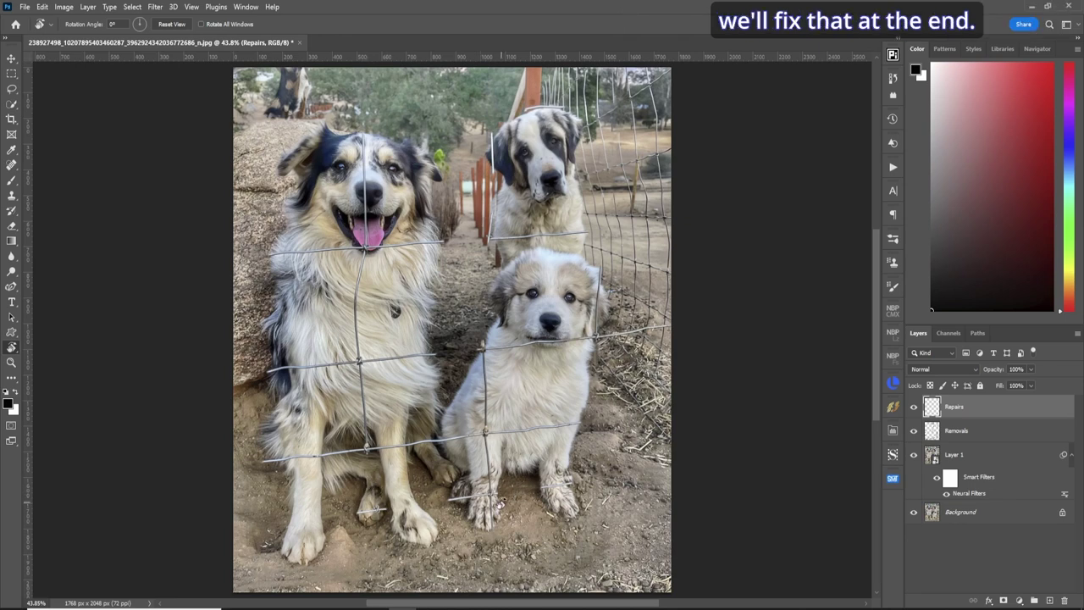
- Heal away the horizontal wire left of the knot across the big dog's rear toes, finishing at the paw's edge with a size 15 brush
key("z")
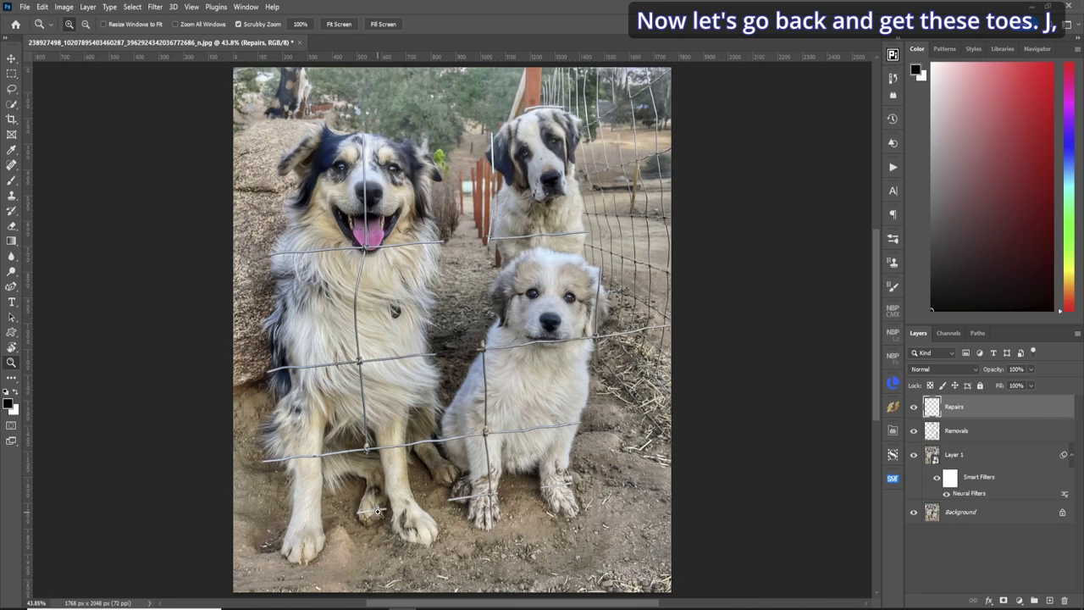
left_click_drag(378, 510, 394, 511)
key("j")
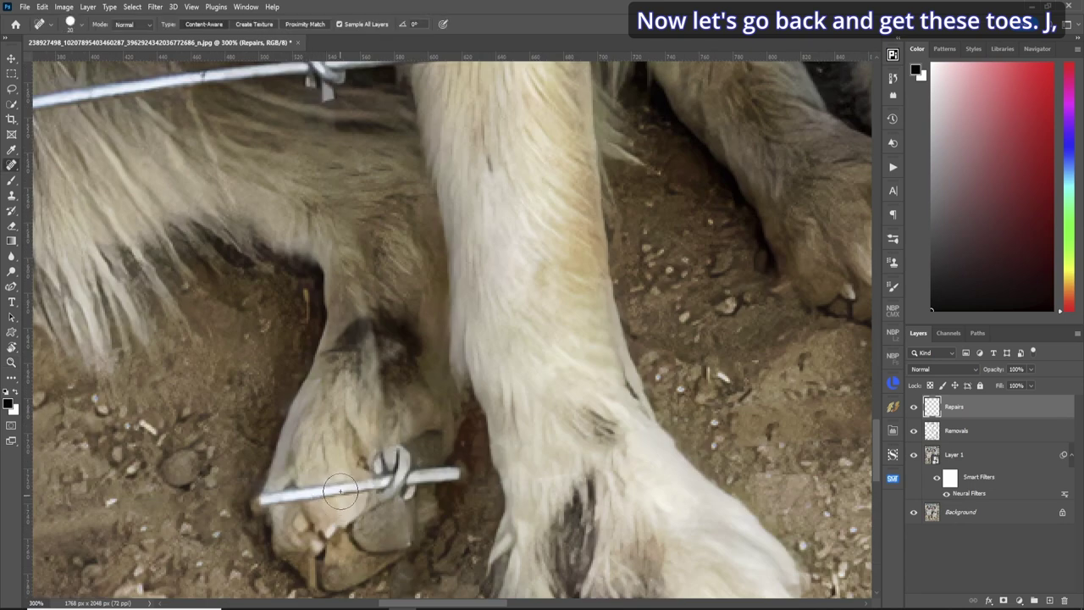
left_click_drag(359, 485, 315, 491)
left_click(308, 494)
left_click(298, 495)
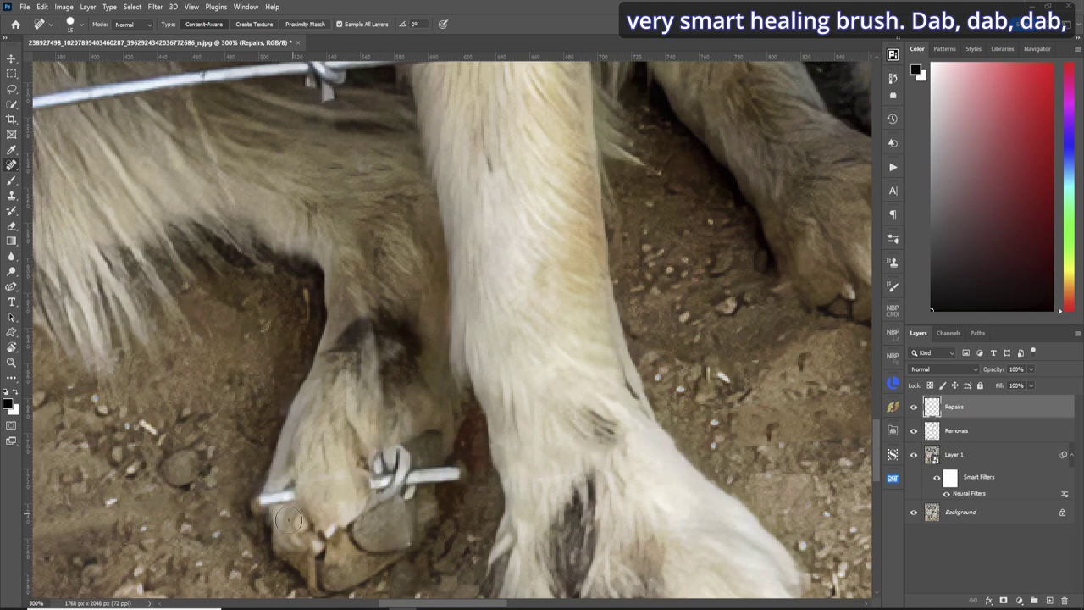
left_click_drag(284, 497, 264, 505)
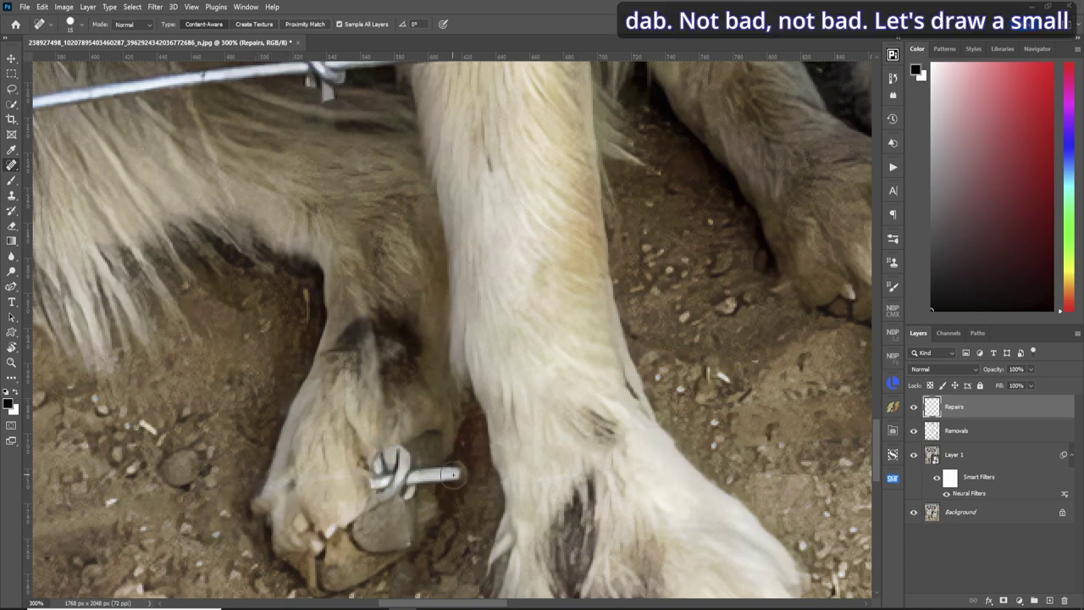
- Heal away the short wire end right of the rear paw's knot and the lower part of the knot
left_click_drag(452, 476, 435, 477)
left_click(422, 479)
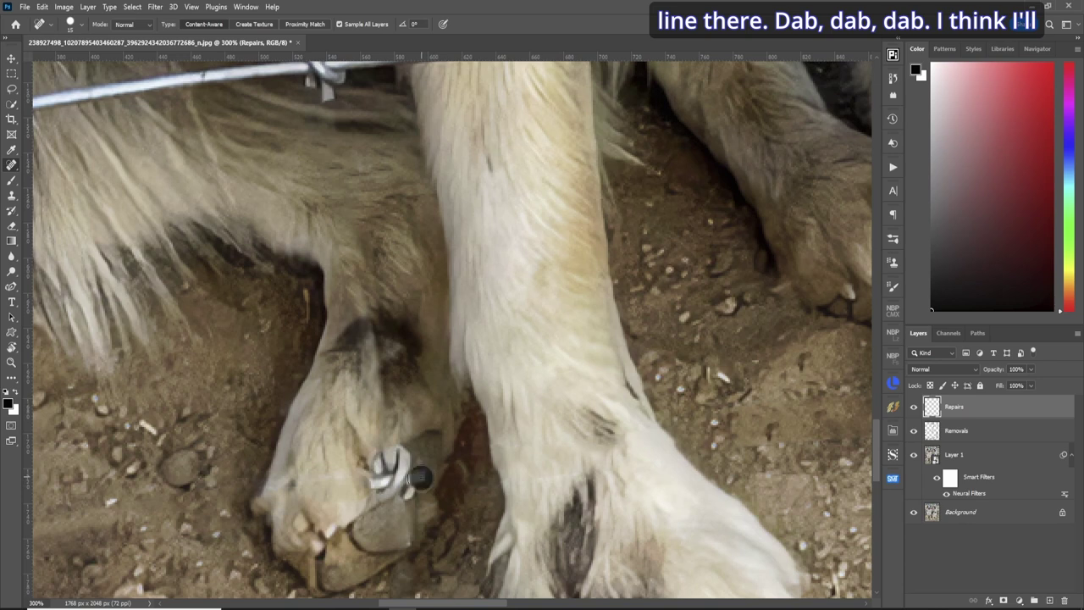
left_click(408, 480)
left_click(406, 496)
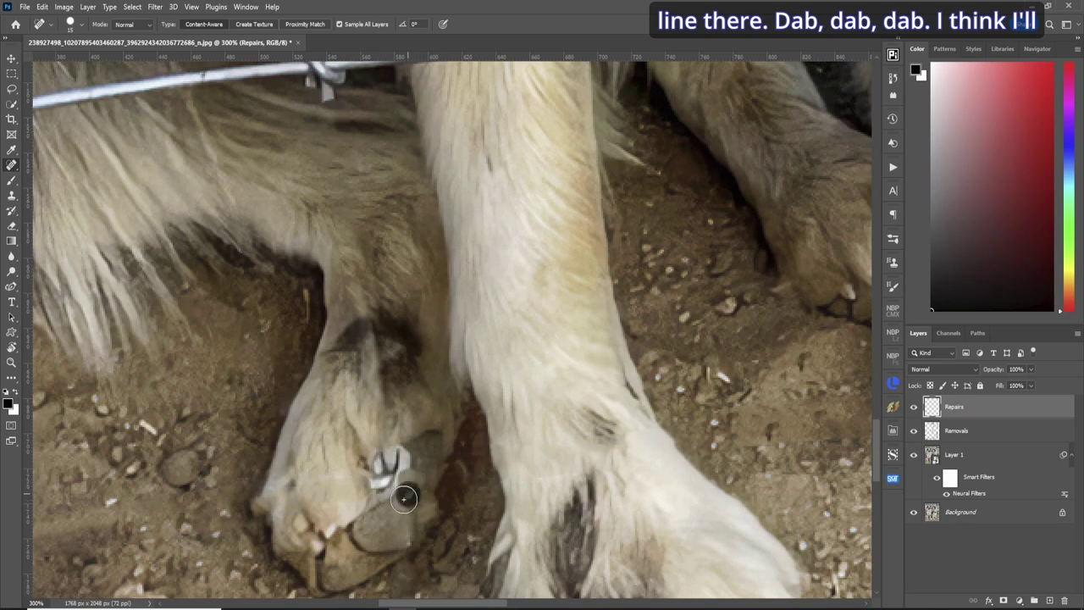
left_click(389, 481)
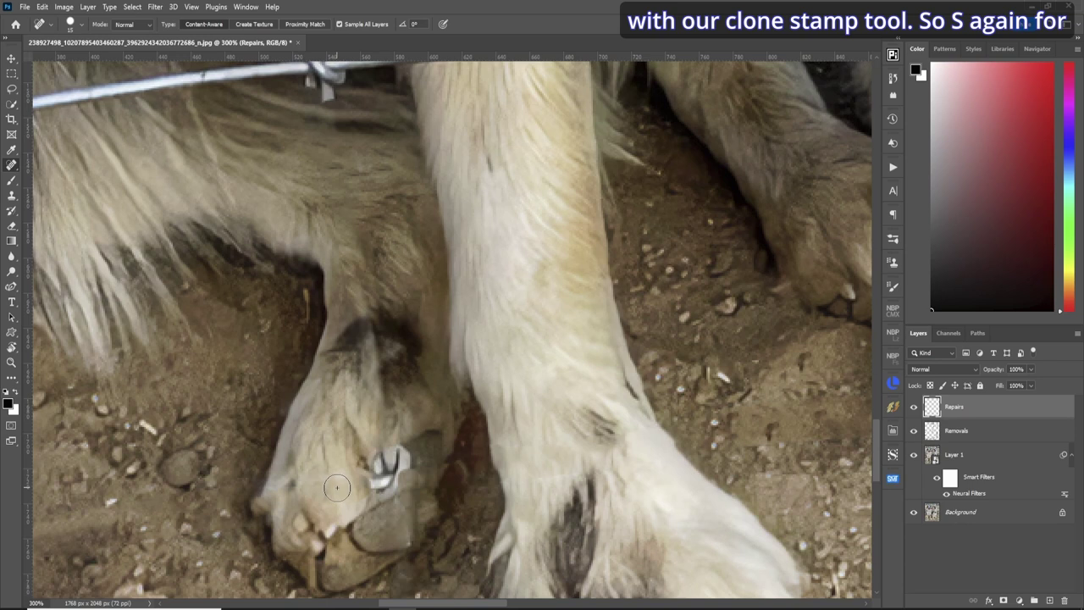
- Clone fur over the rest of the rear paw's knot at 15% flow with the canvas rotated, then reset the rotation
key("s")
key("r")
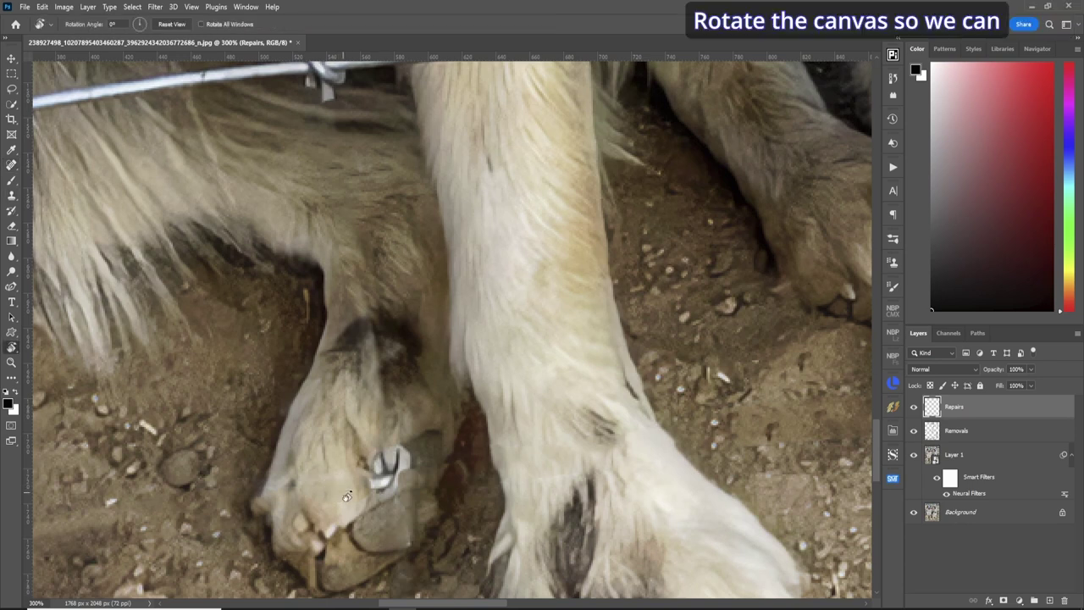
left_click_drag(341, 484, 503, 390)
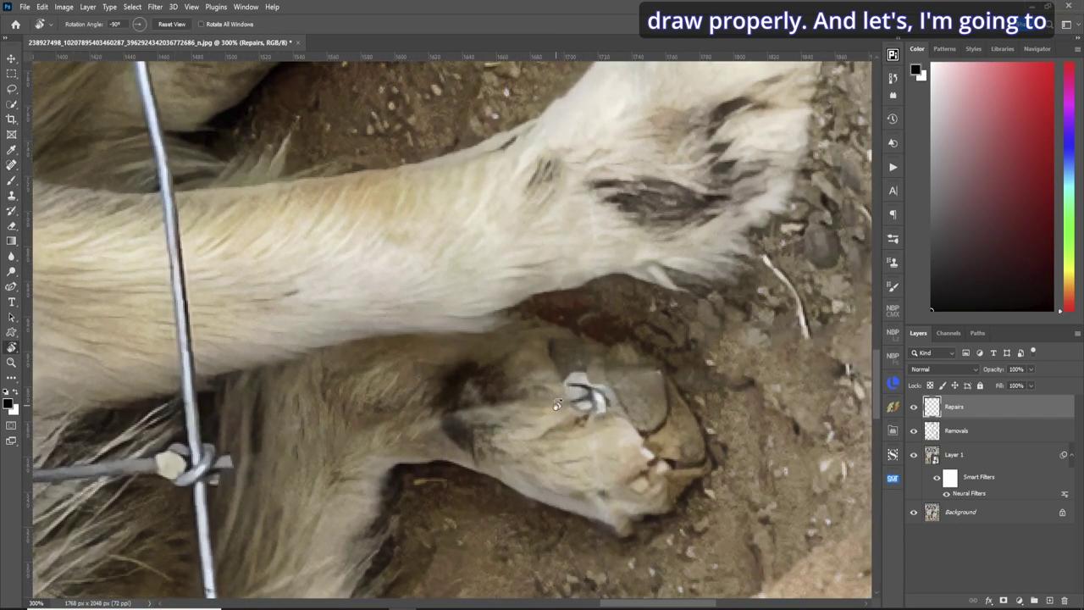
key("s")
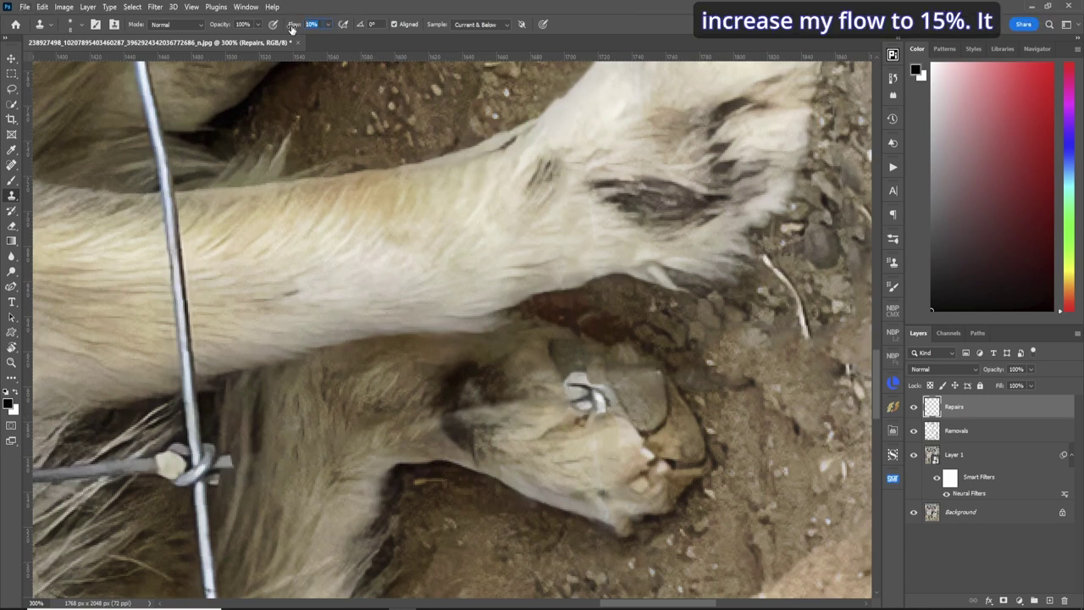
key("Return")
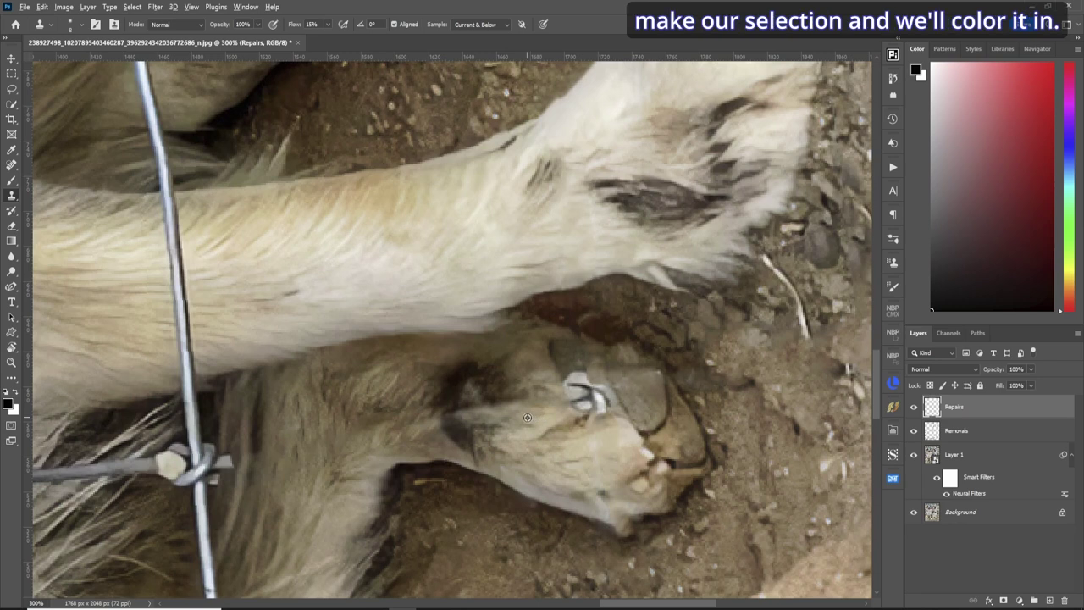
left_click_drag(576, 410, 565, 379)
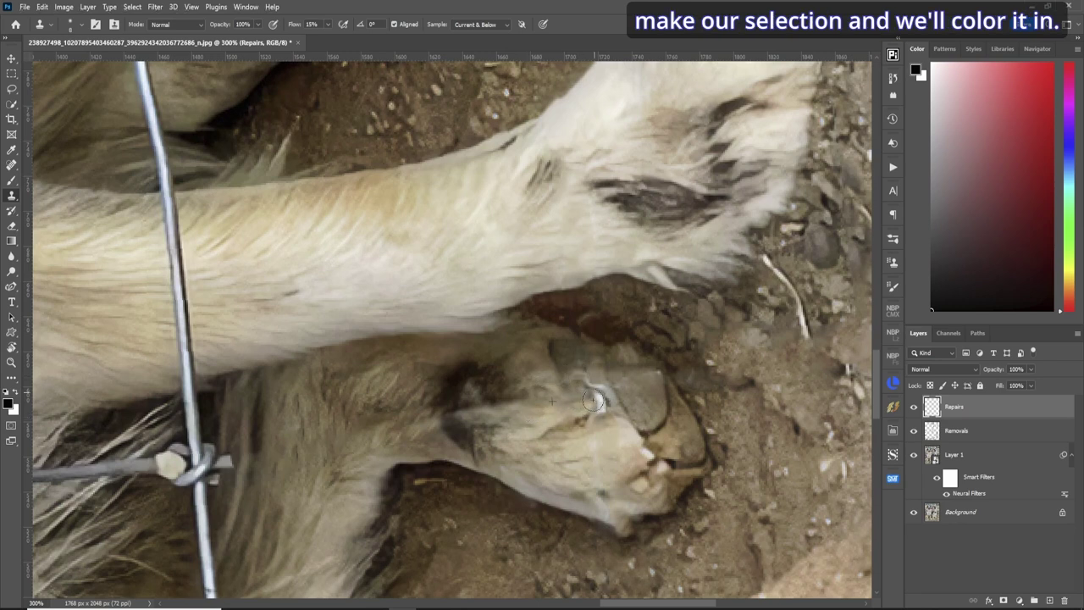
mouse_move(593, 400)
left_mouse_down()
mouse_move(595, 390)
mouse_move(559, 408)
left_mouse_up()
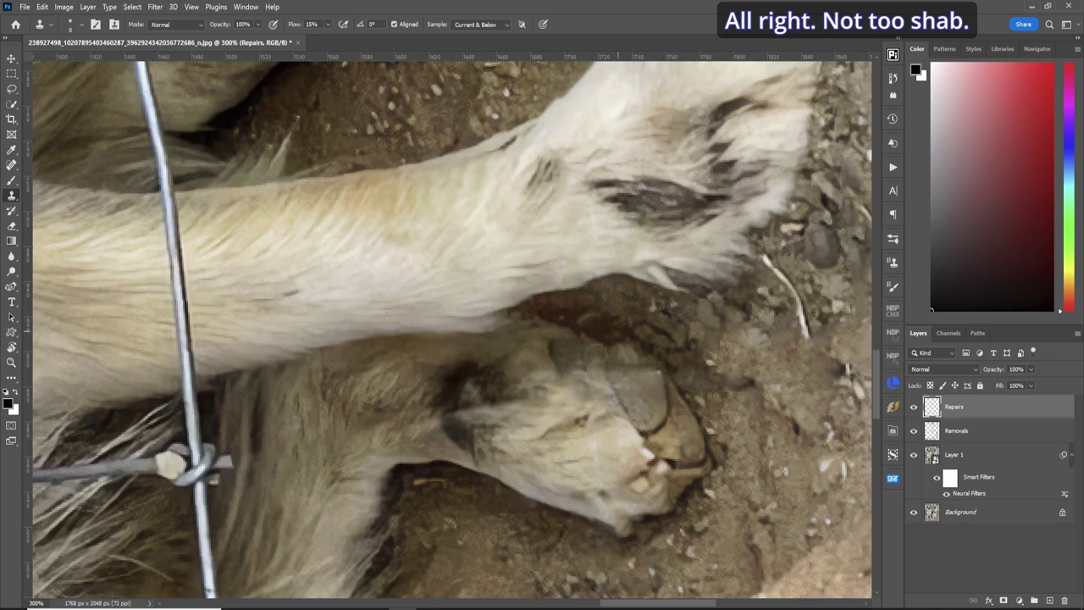
key("r")
key("Escape")
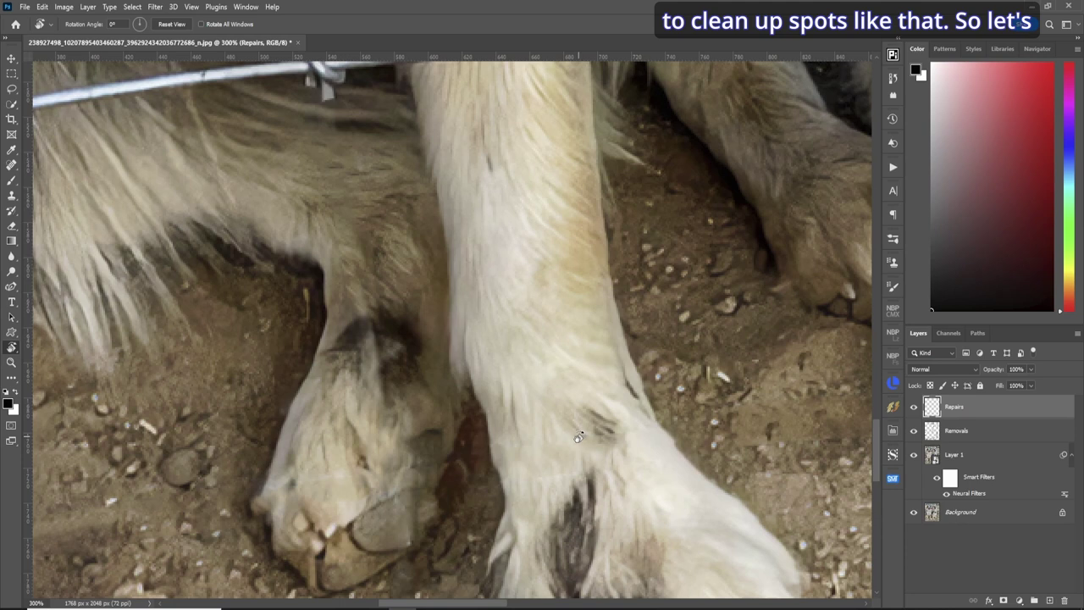
- Heal away the horizontal wire, the knot and the wire below it across the white puppy's muddy front paw
scroll(469, 292, "down", 1)
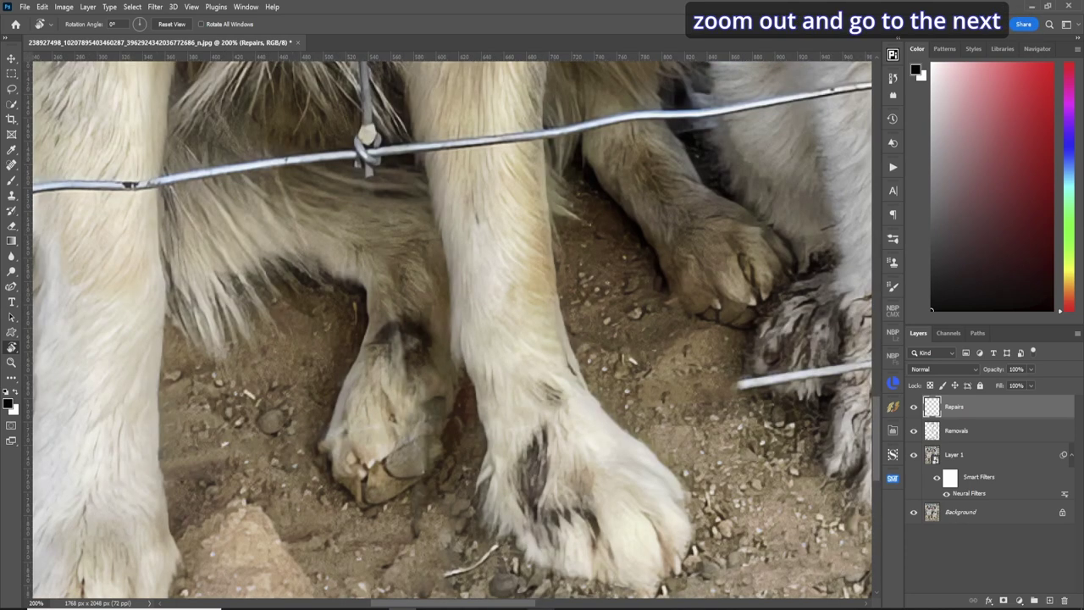
left_click_drag(521, 604, 603, 604)
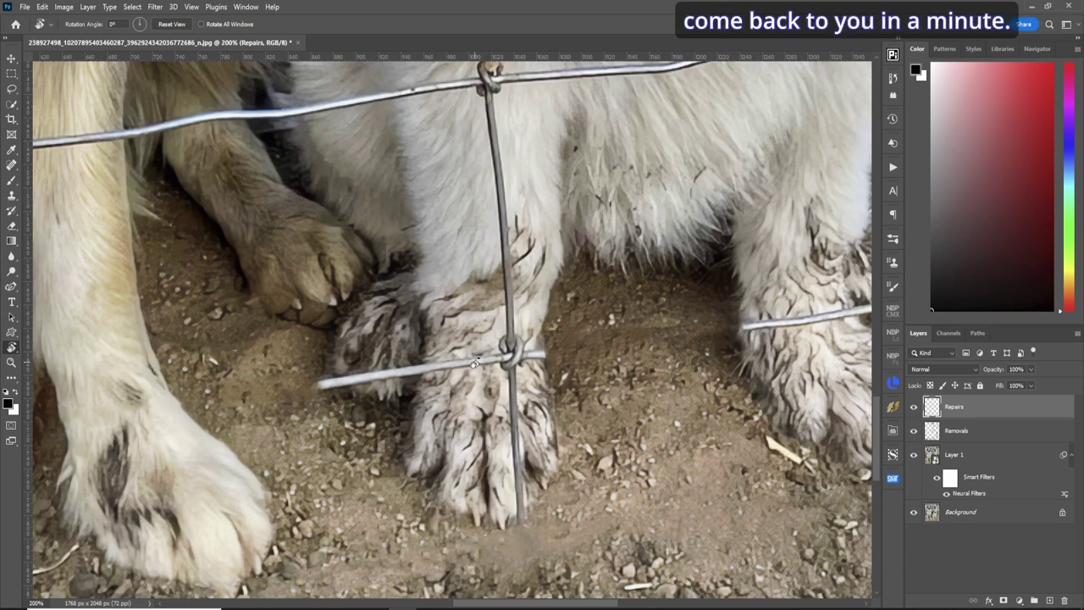
key("j")
left_click_drag(497, 356, 328, 385)
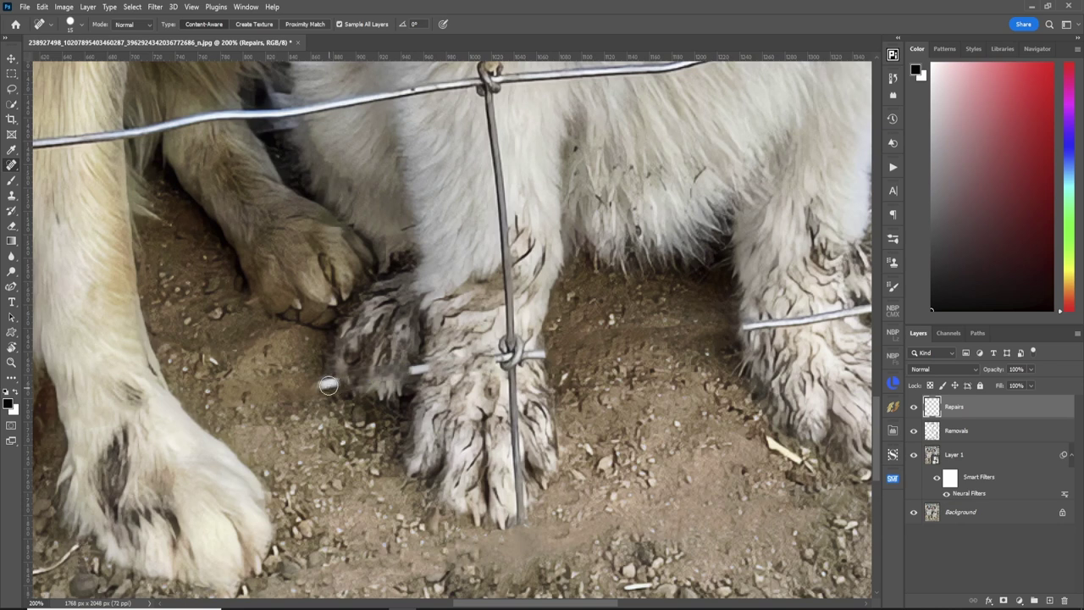
mouse_move(547, 355)
left_mouse_down()
mouse_move(510, 382)
mouse_move(518, 501)
left_mouse_up()
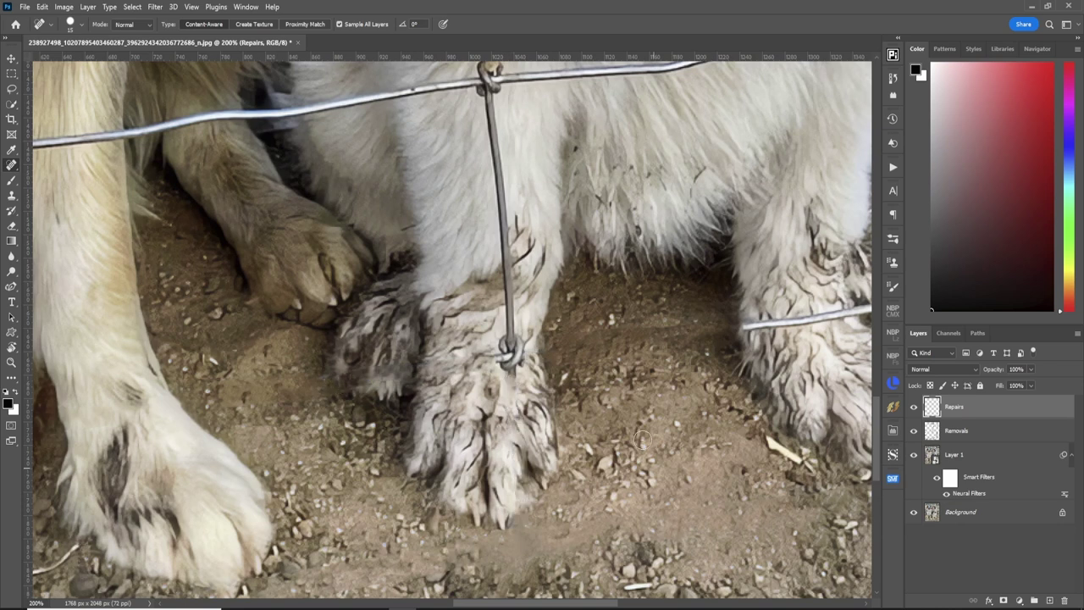
left_click_drag(506, 337, 508, 366)
- Heal away the wire across the white puppy's other front paw and the horizontal wire extending over its chest from the knot
scroll(542, 356, "right", 5)
left_click_drag(506, 311, 377, 327)
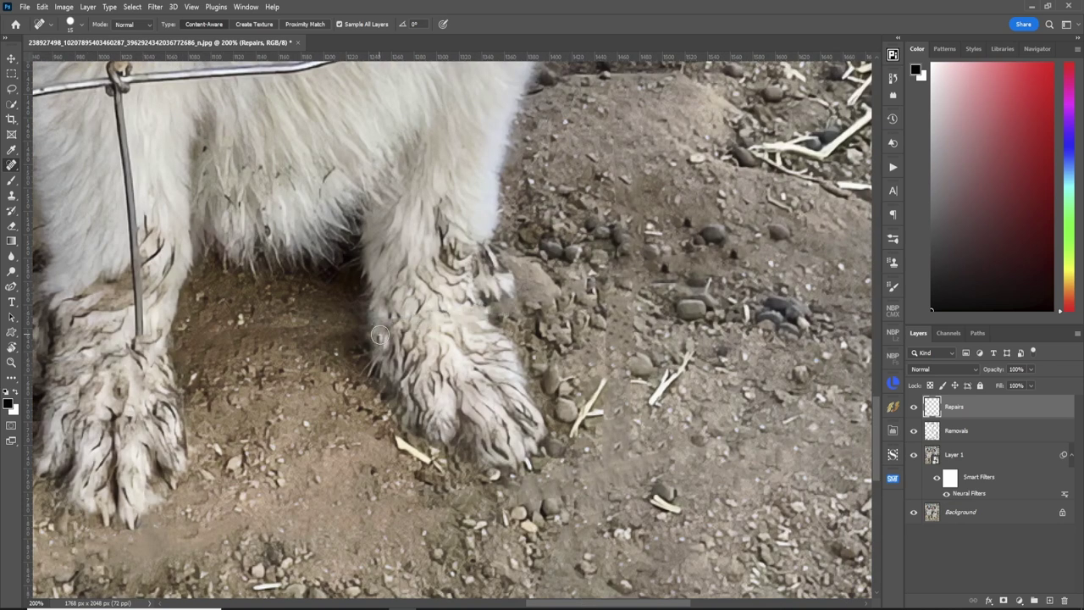
scroll(379, 336, "up", 5)
left_click_drag(156, 284, 549, 233)
left_click_drag(407, 199, 435, 213)
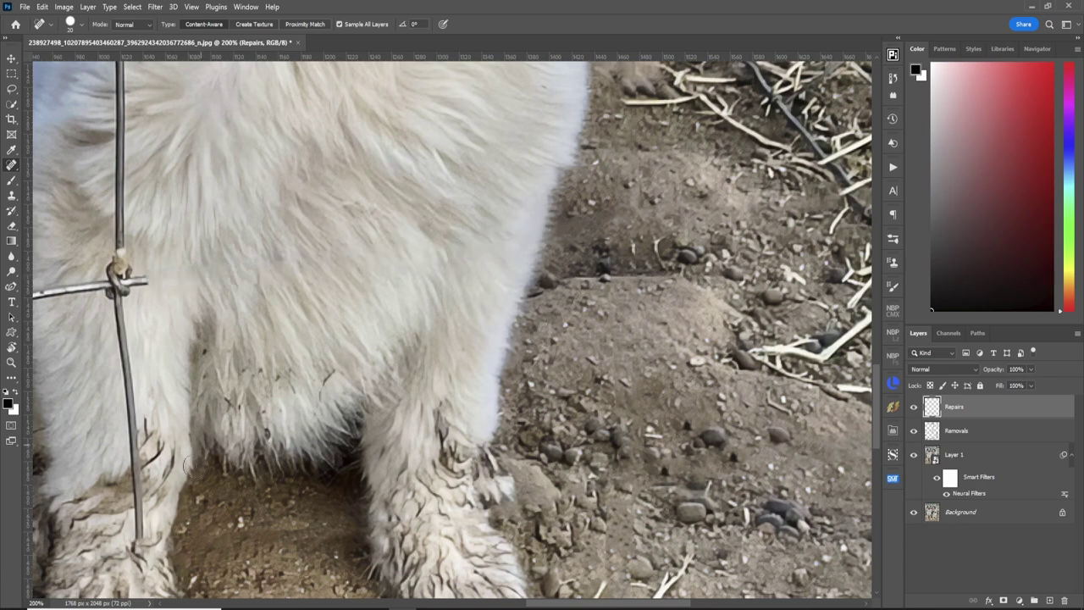
- Heal away the vertical wire along the puppy's leg and chest, the knot between, and the horizontal wire reaching toward the big dog
left_click_drag(140, 533, 496, 425)
left_click(496, 426)
left_click(480, 204, "shift")
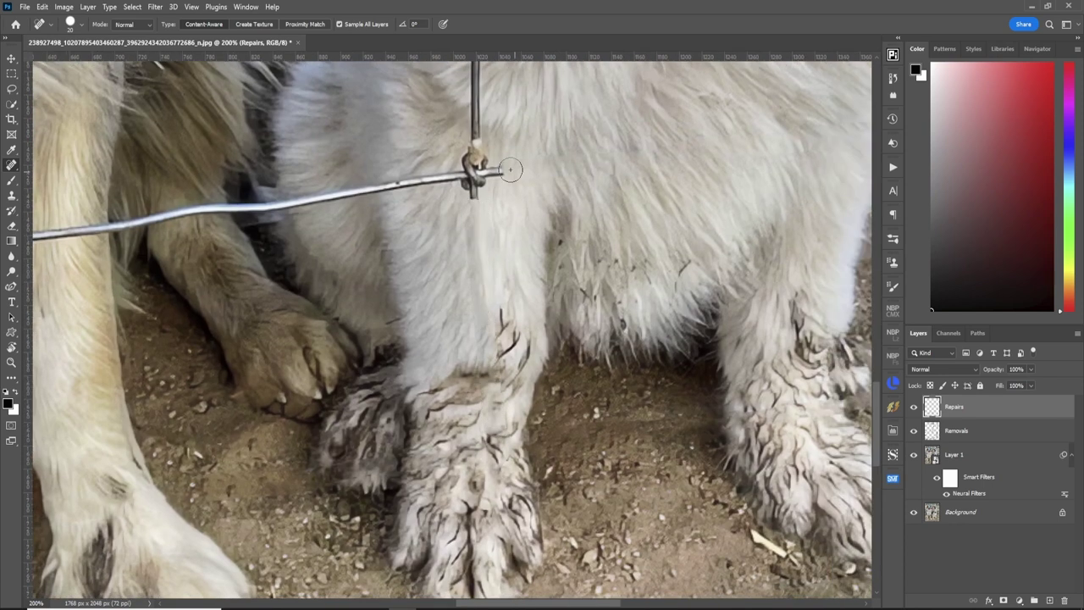
mouse_move(479, 171)
left_mouse_down()
mouse_move(272, 212)
mouse_move(291, 226)
mouse_move(240, 208)
left_mouse_up()
left_click(474, 166)
scroll(474, 169, "up", 6)
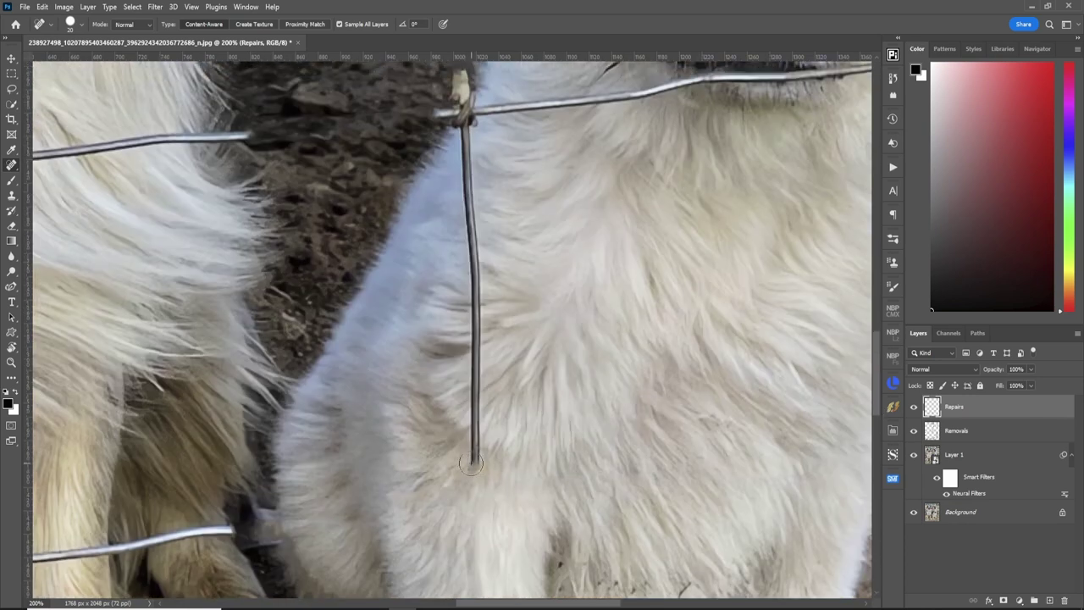
left_click_drag(472, 464, 470, 144)
- Heal away the lower horizontal wire and its knot across the big dog's legs and belly fur, finishing with a size 20 brush
scroll(495, 505, "left", 5)
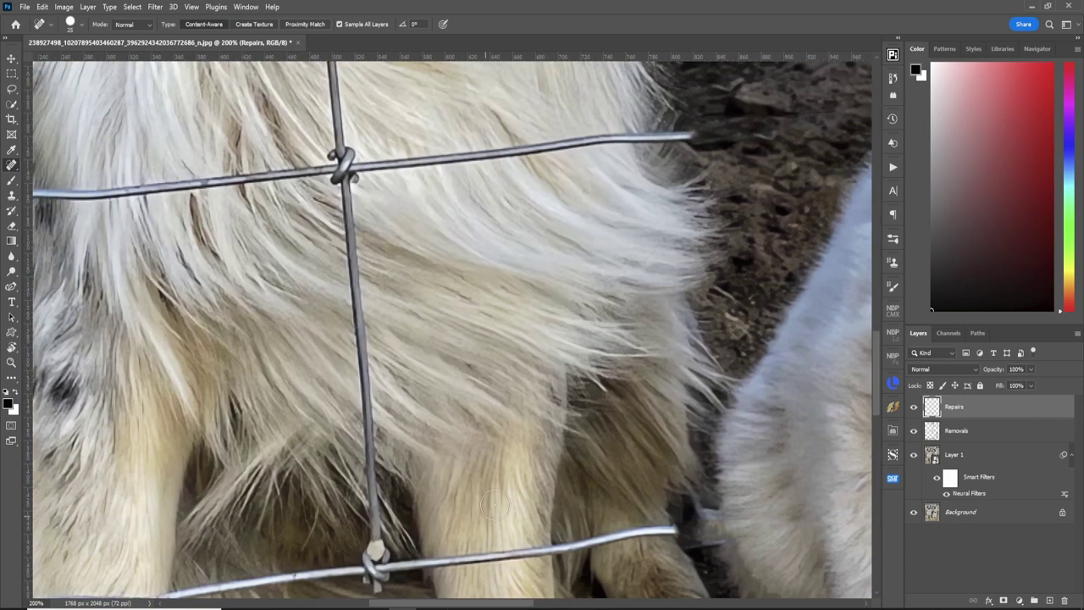
mouse_move(662, 533)
left_mouse_down()
mouse_move(644, 250)
mouse_move(594, 257)
left_mouse_up()
key("bracketleft")
mouse_move(521, 269)
left_mouse_down()
mouse_move(352, 285)
mouse_move(359, 301)
mouse_move(168, 311)
left_mouse_up()
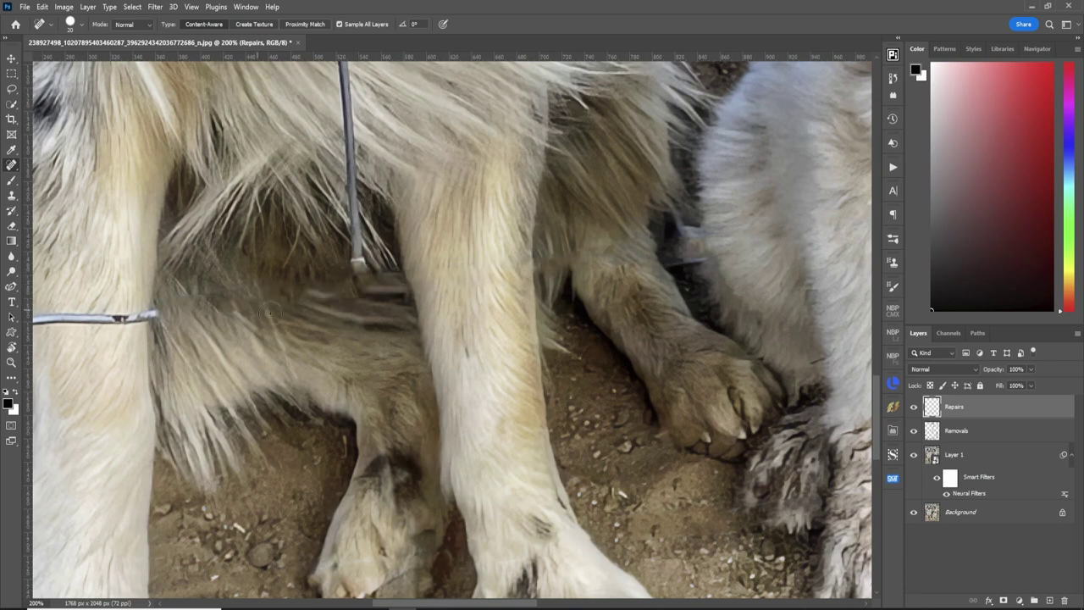
left_click_drag(488, 602, 438, 602)
left_click_drag(405, 315, 94, 340)
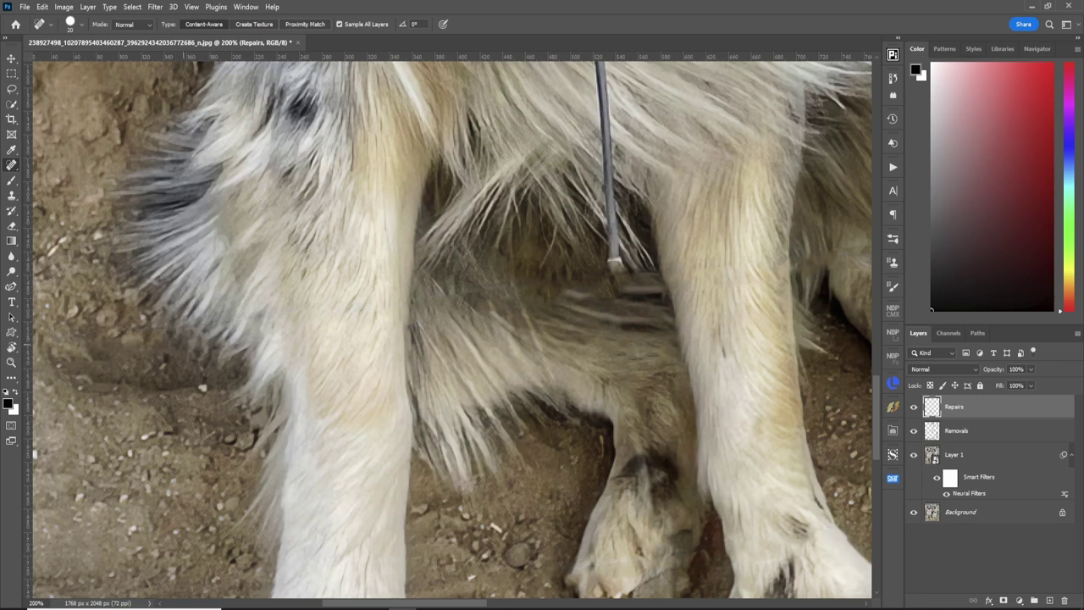
- Heal away the vertical wire down the big dog's belly and the horizontal wire left of the chest knot
scroll(870, 394, "up", 4)
left_click_drag(582, 144, 616, 493)
mouse_move(561, 120)
left_mouse_down()
mouse_move(362, 138)
mouse_move(362, 148)
mouse_move(276, 141)
mouse_move(135, 170)
left_mouse_up()
left_click(220, 139)
- Heal away the horizontal wire right of the big dog's chest knot, then work over the knot itself
scroll(864, 369, "right", 5)
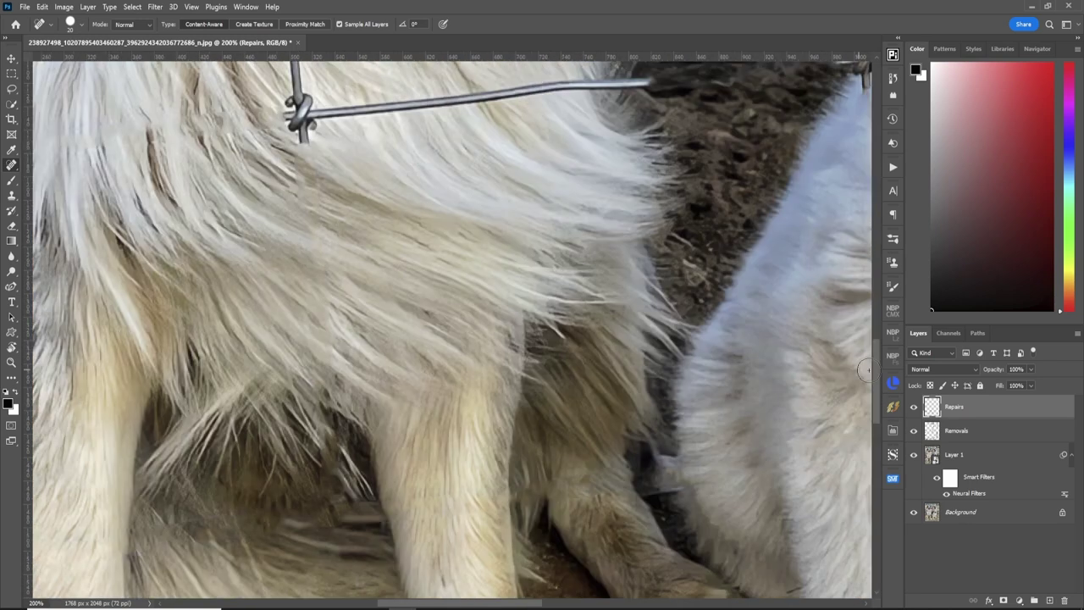
scroll(863, 369, "up", 4)
left_click_drag(334, 353, 652, 322)
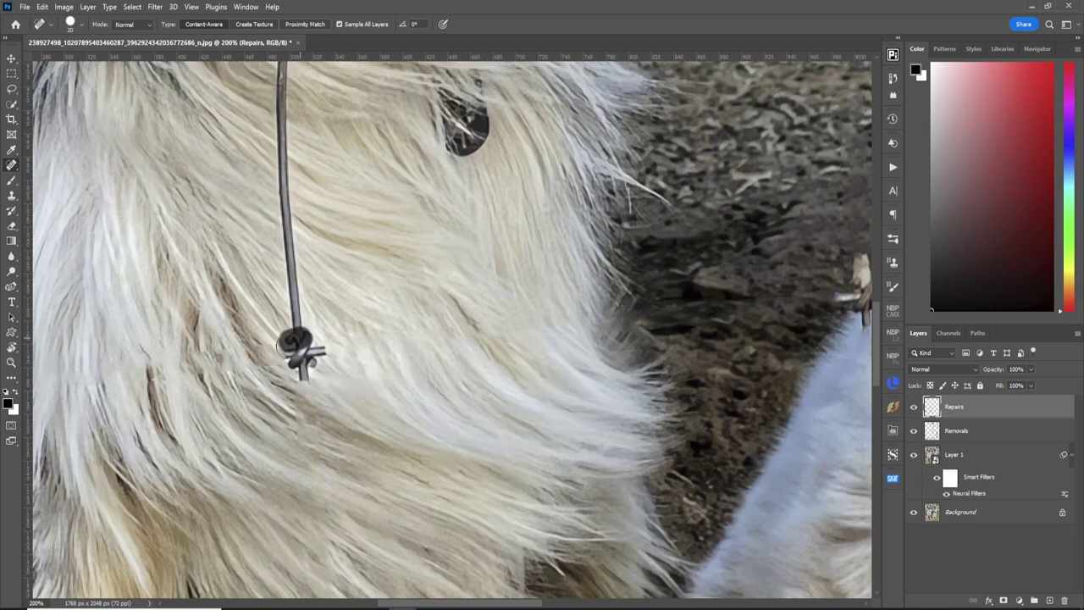
left_click_drag(295, 345, 313, 360)
- Heal away the wire across the white puppy's neck and chin in short sections, working up to the lower lip
scroll(313, 347, "right", 10)
mouse_move(484, 283)
left_mouse_down()
mouse_move(360, 292)
mouse_move(305, 259)
left_mouse_up()
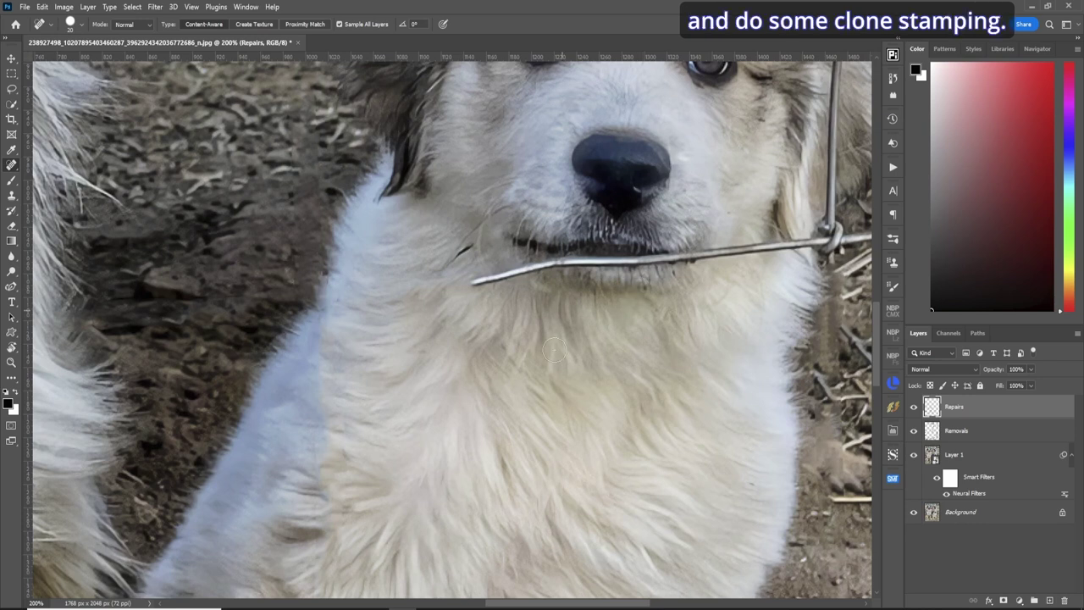
mouse_move(780, 244)
left_mouse_down()
mouse_move(724, 252)
mouse_move(784, 243)
left_mouse_up()
left_click_drag(475, 282, 529, 269)
left_click_drag(532, 268, 558, 264)
left_click_drag(720, 252, 634, 260)
left_click_drag(620, 261, 572, 264)
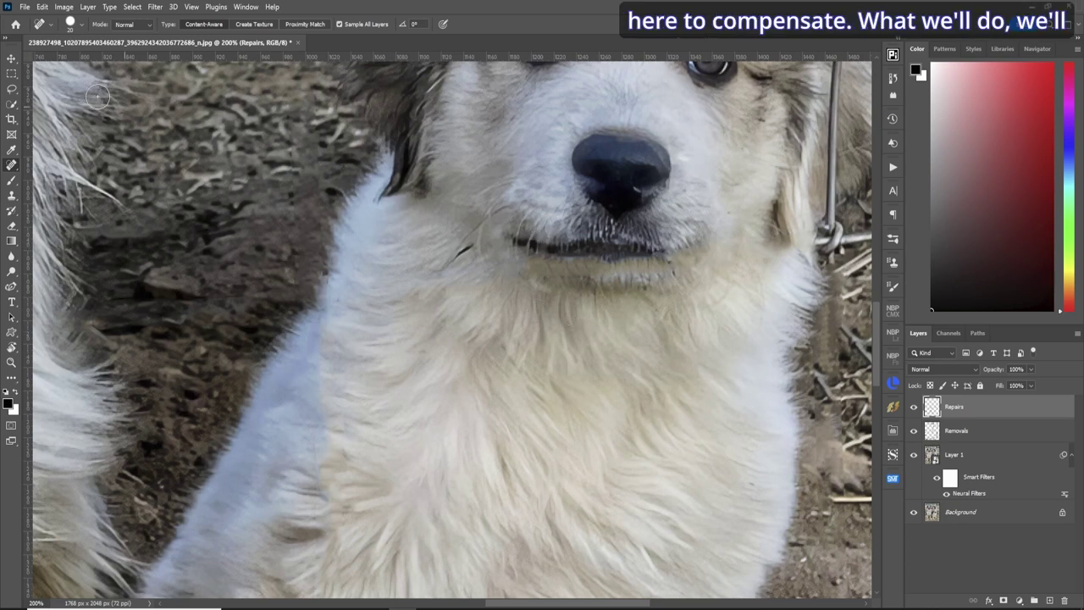
- Lasso the intact left half of the puppy's mouth, copy it from Layer 1 to a new layer, and place that on top of the stack
left_click(12, 90)
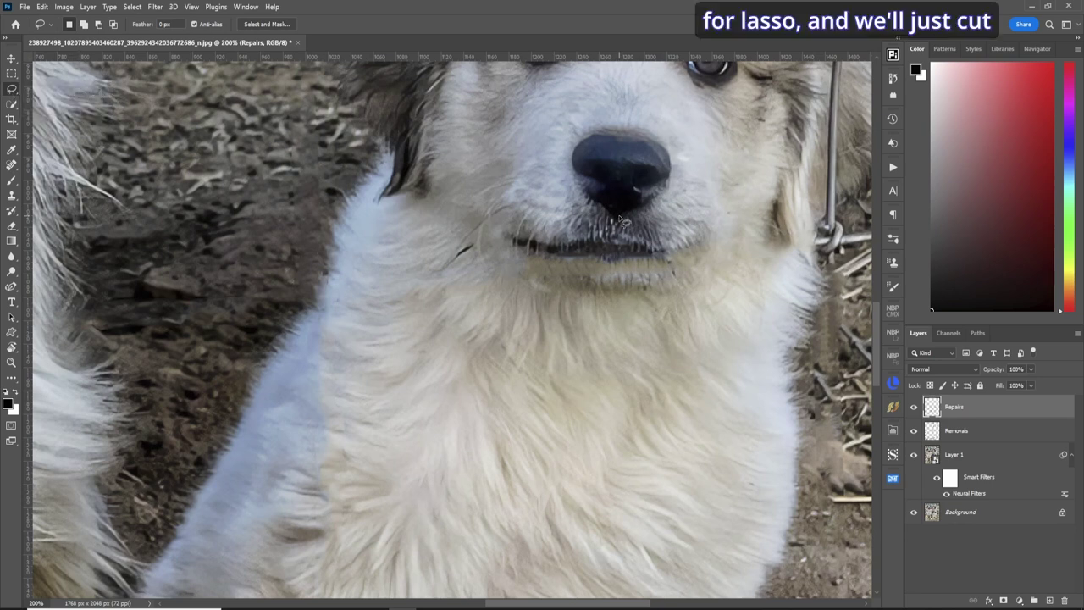
mouse_move(615, 222)
left_mouse_down()
mouse_move(615, 259)
mouse_move(557, 263)
mouse_move(503, 255)
mouse_move(497, 240)
mouse_move(507, 218)
mouse_move(535, 210)
mouse_move(616, 221)
left_mouse_up()
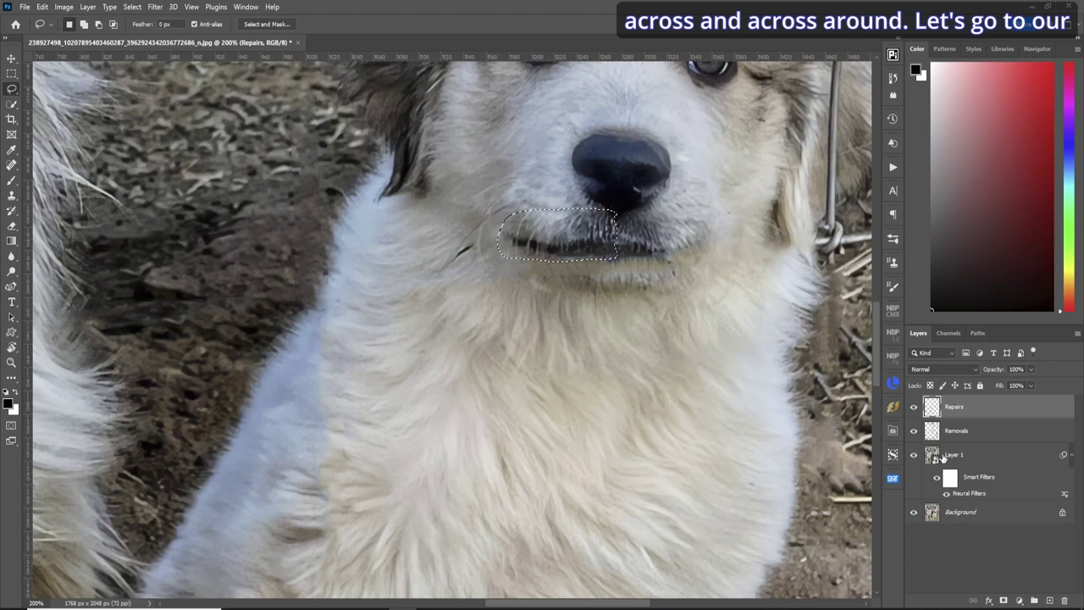
left_click(939, 455)
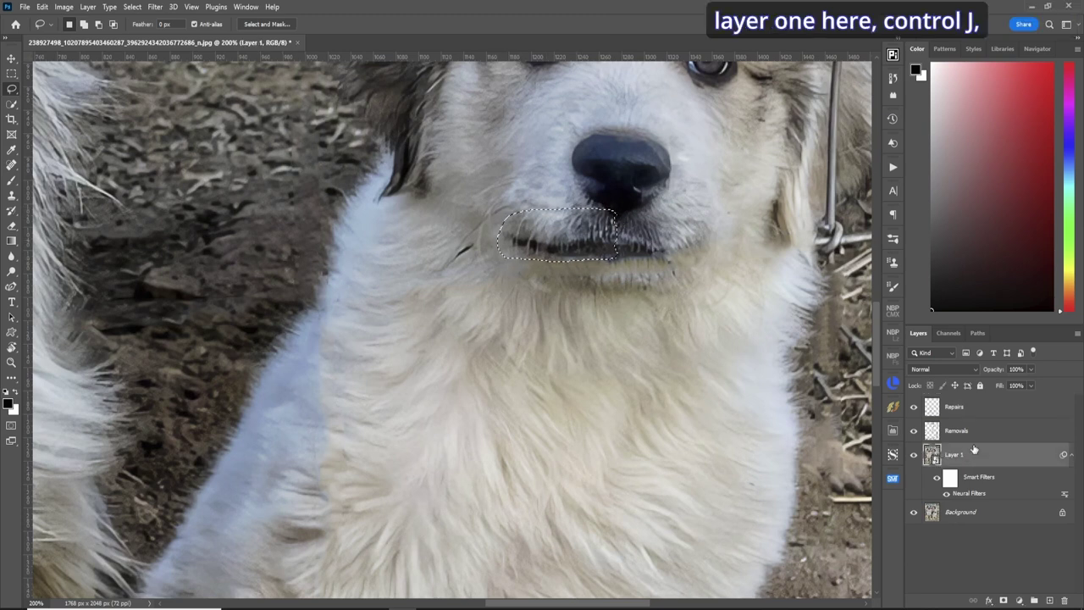
key("ctrl+j")
left_click_drag(976, 452, 1001, 398)
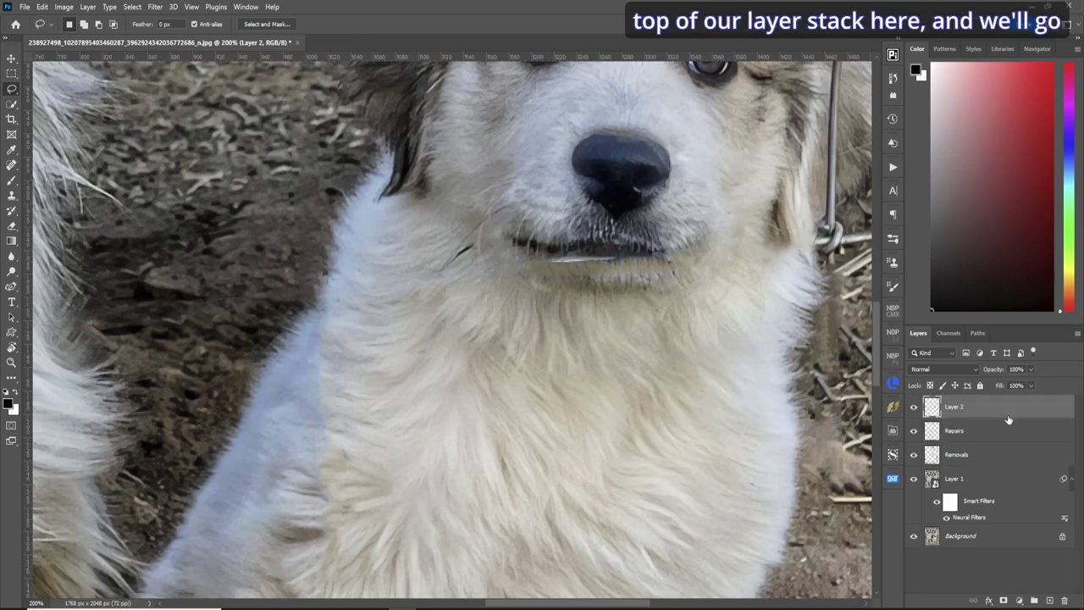
- Flip the copied mouth piece horizontally and reduce its layer opacity to 50%
left_click(42, 7)
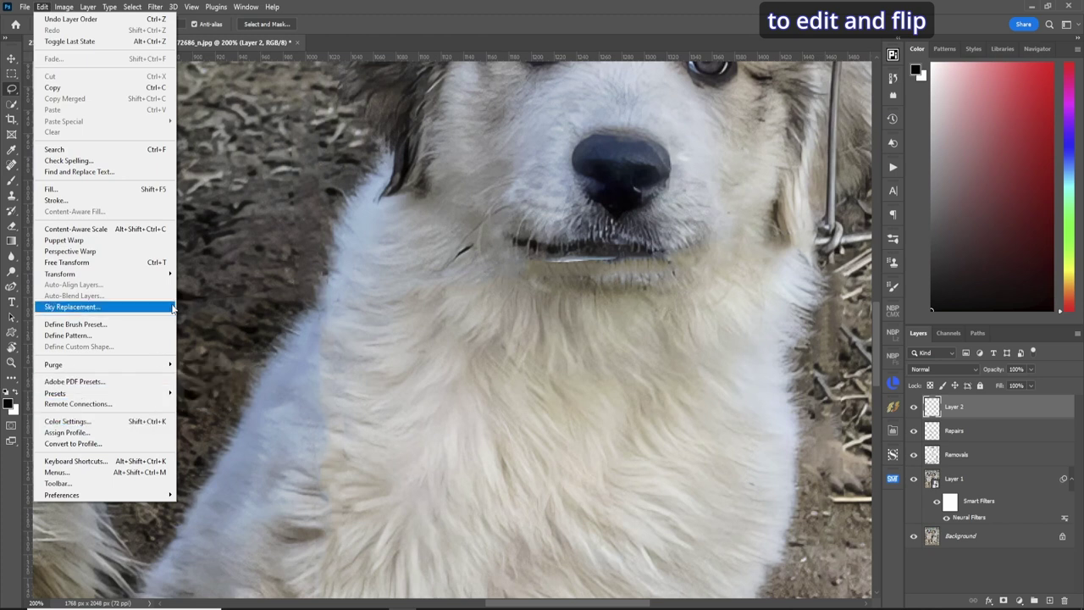
mouse_move(166, 275)
left_click(222, 490)
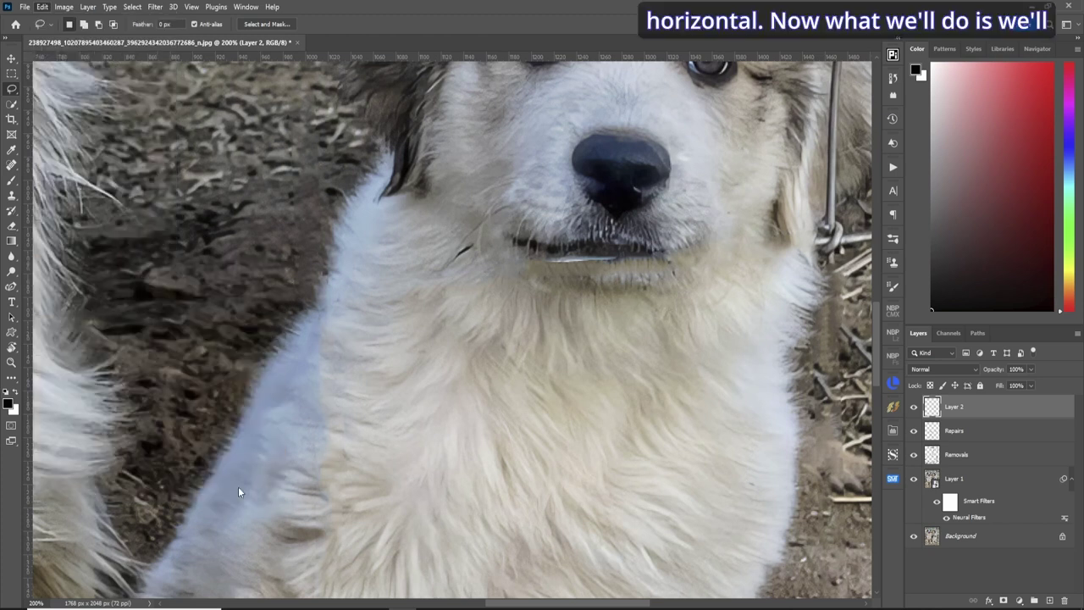
left_click(1022, 368)
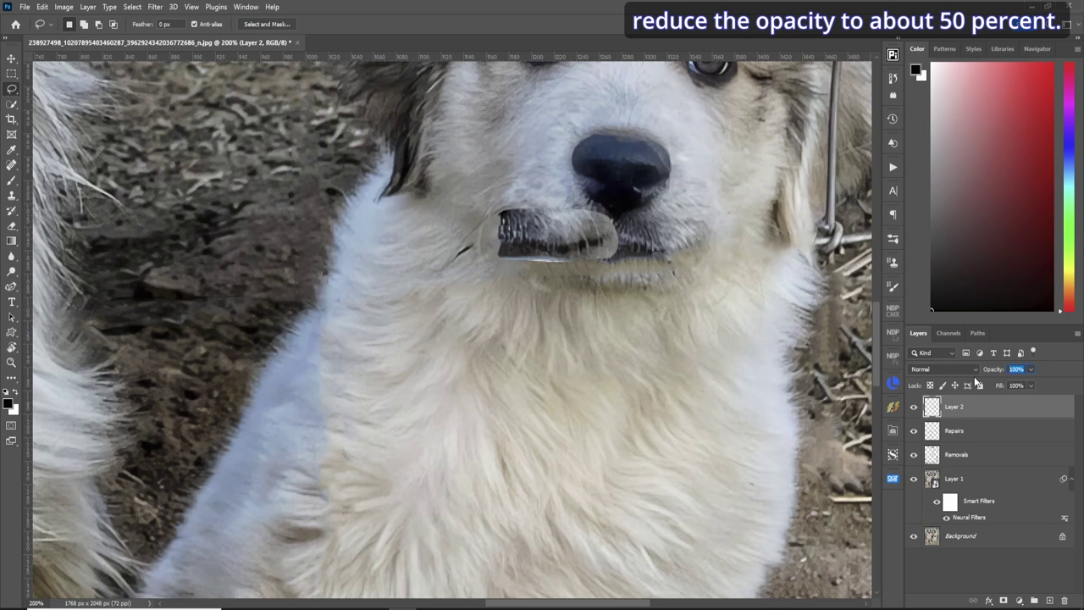
type("50")
key("Return")
- Position the flipped mouth piece over the right half of the puppy's mouth, restore its opacity to 100% and fine-tune the alignment
key("v")
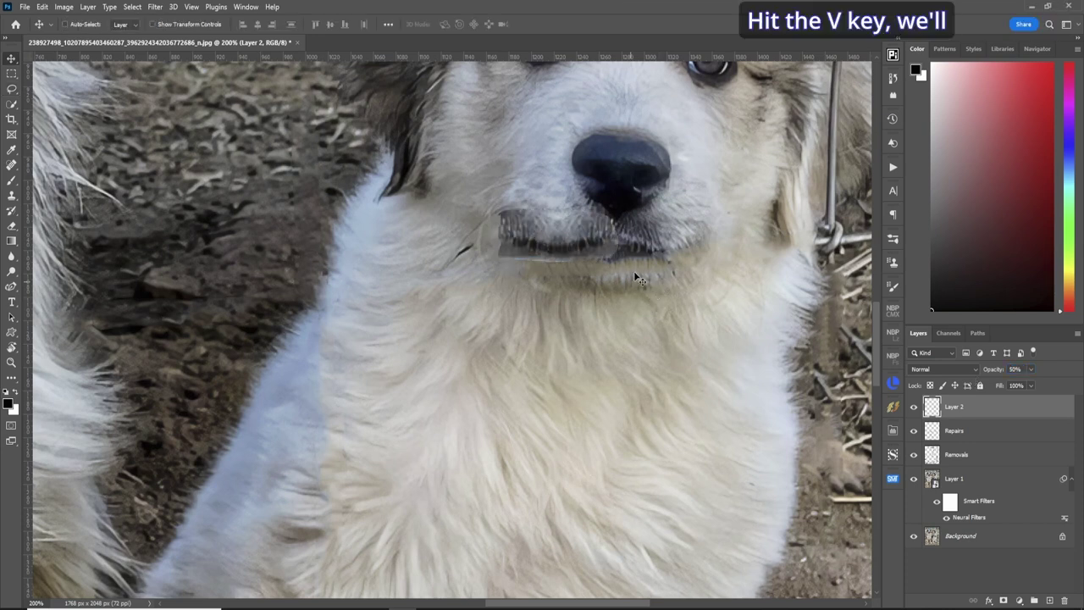
left_click_drag(593, 222, 715, 258)
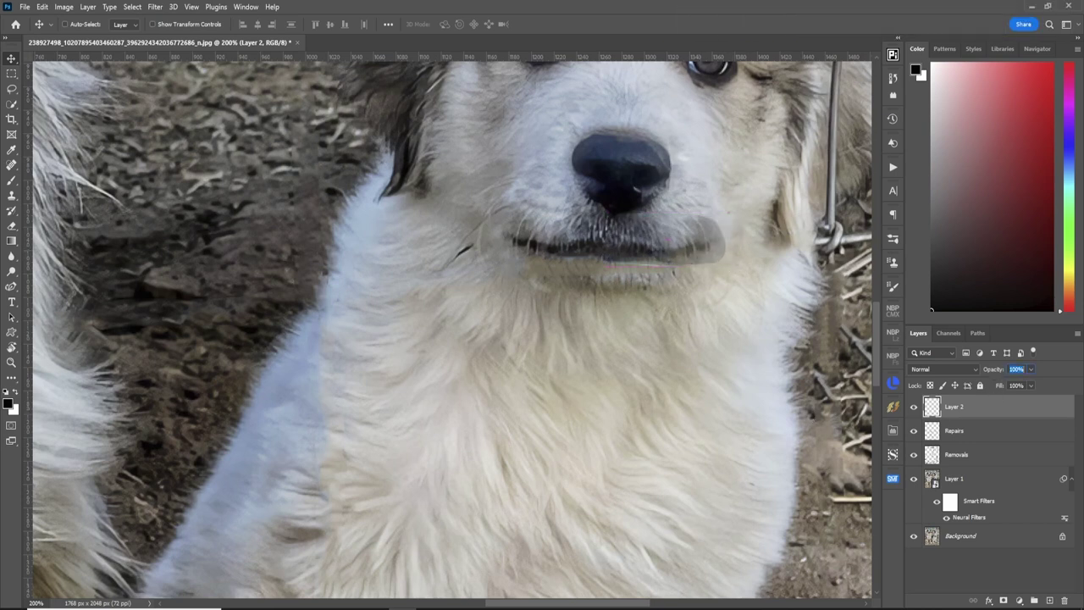
key("0")
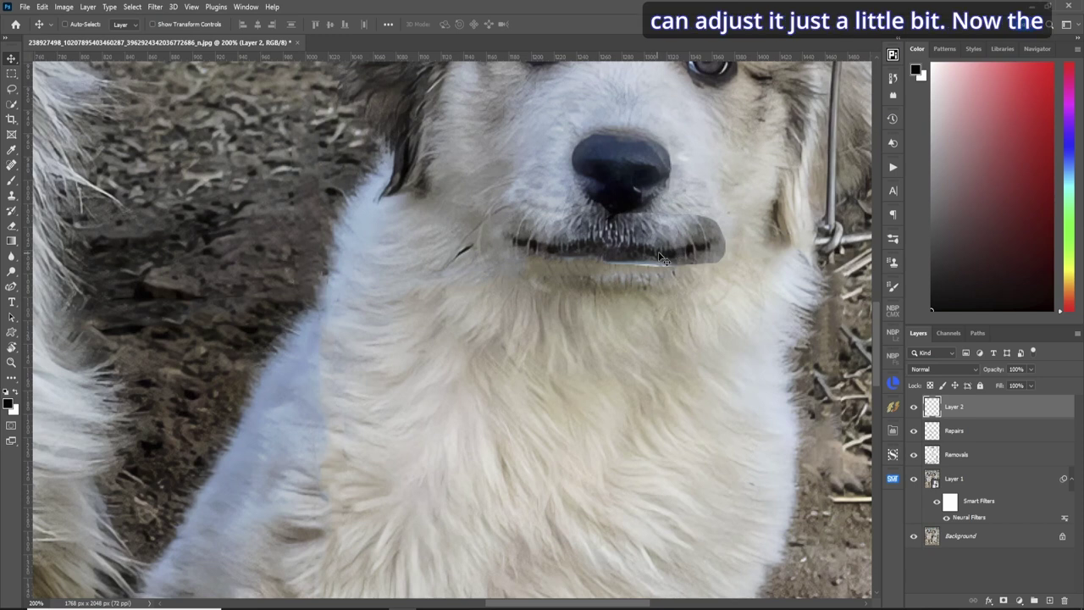
left_click_drag(659, 254, 659, 255)
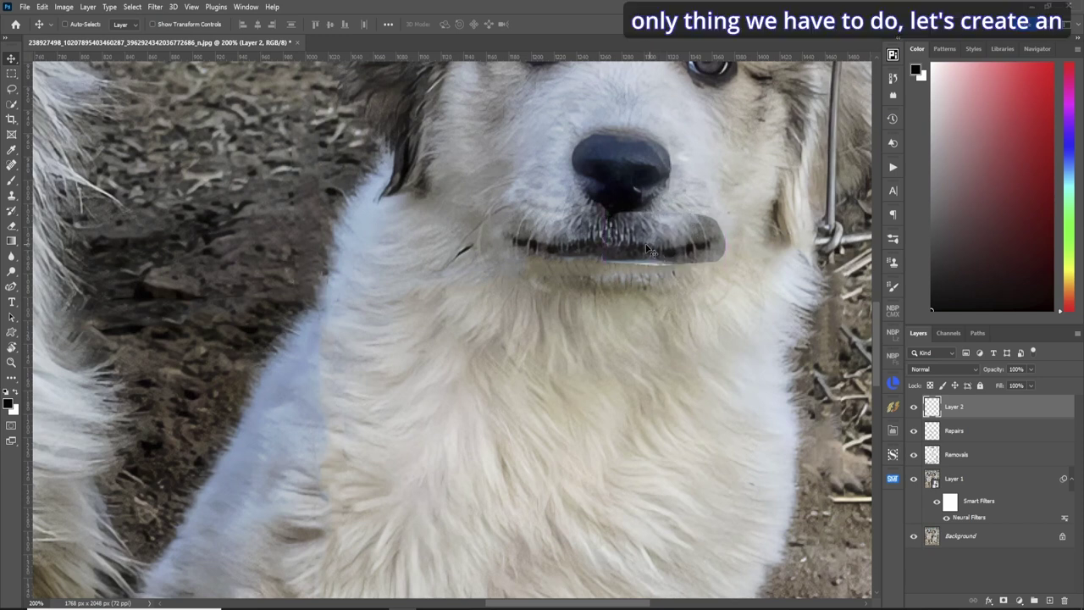
- Hide the mouth copy with a black layer mask and paint its right lip line back in white at 15% flow
left_click(1003, 600, "alt")
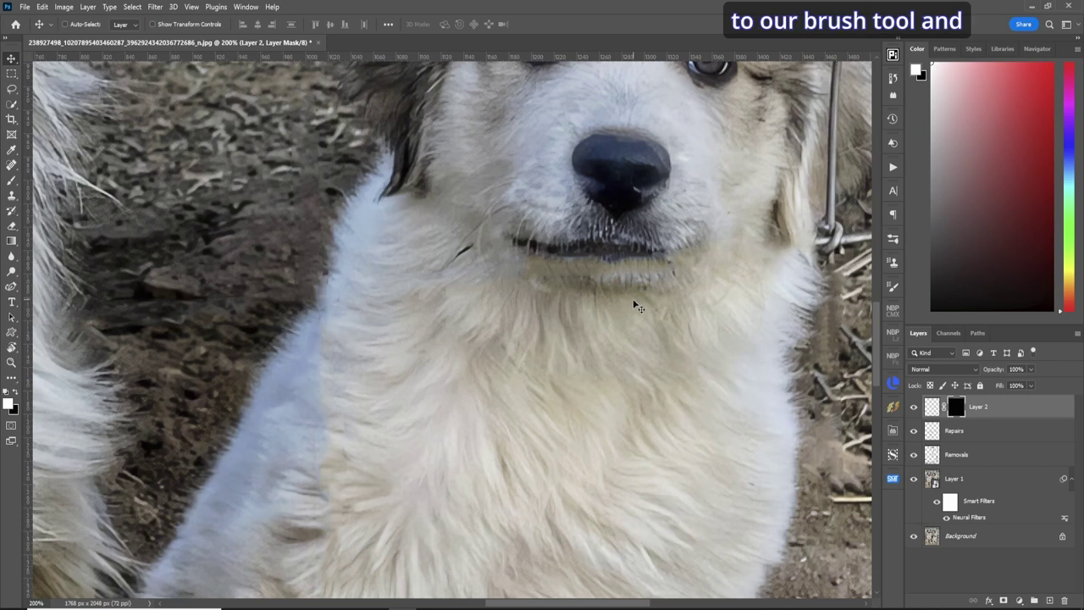
key("b")
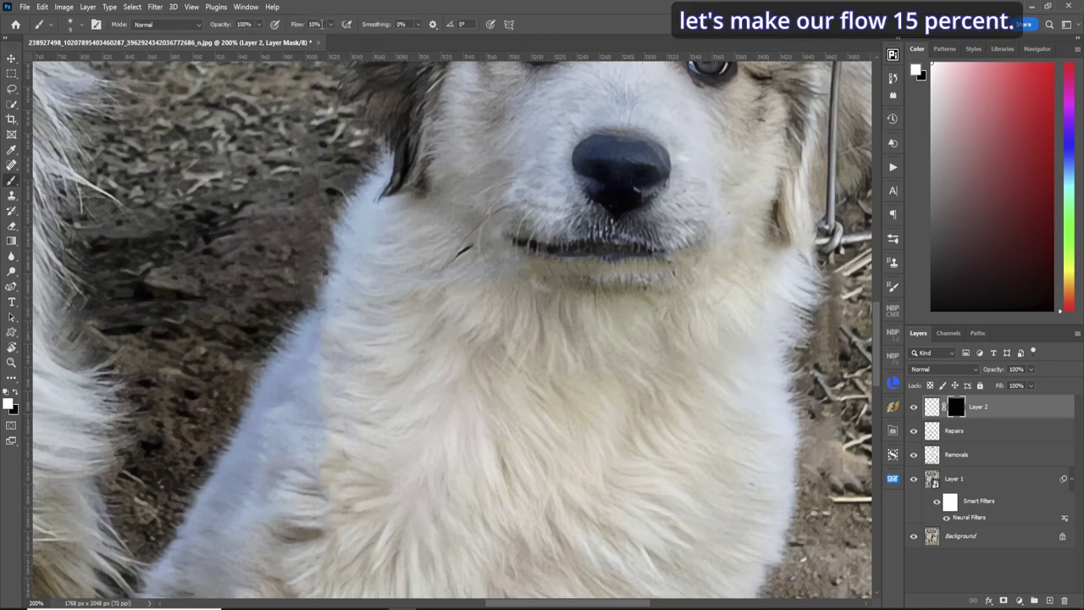
left_click(315, 24)
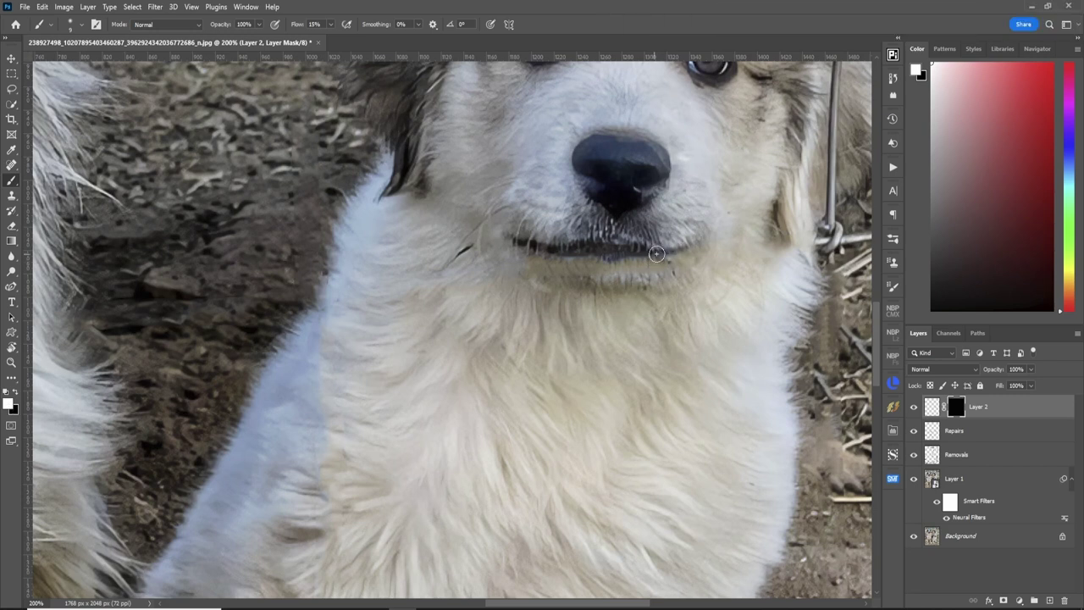
mouse_move(684, 247)
left_mouse_down()
mouse_move(709, 244)
mouse_move(661, 259)
mouse_move(624, 260)
mouse_move(703, 249)
mouse_move(617, 253)
left_mouse_up()
key("x")
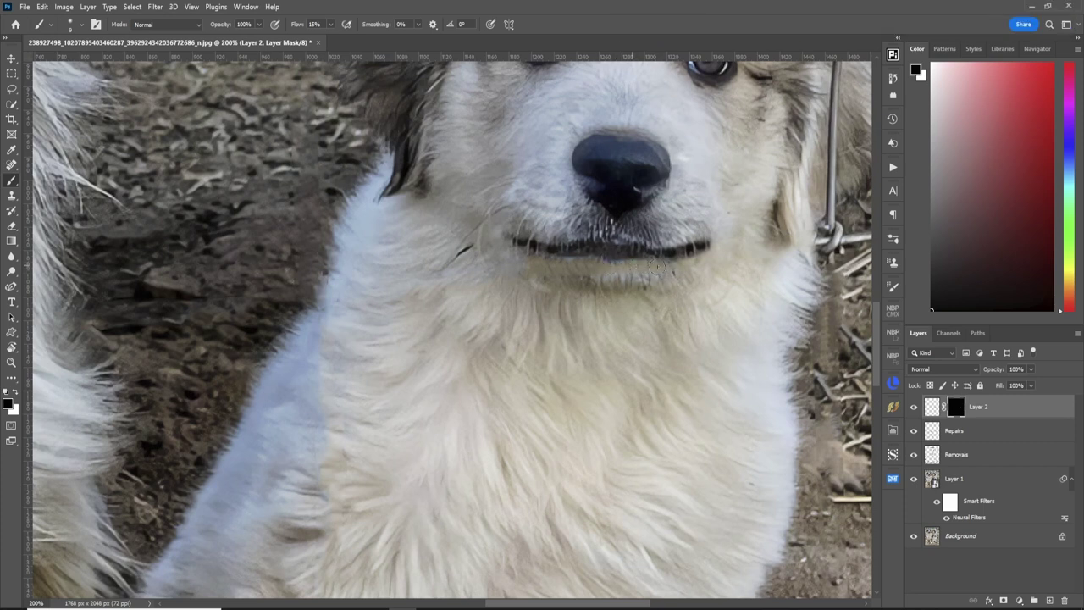
- Create a new layer named Mouth above Layer 2 for repairs with the Healing Brush
key("ctrl+2")
key("j")
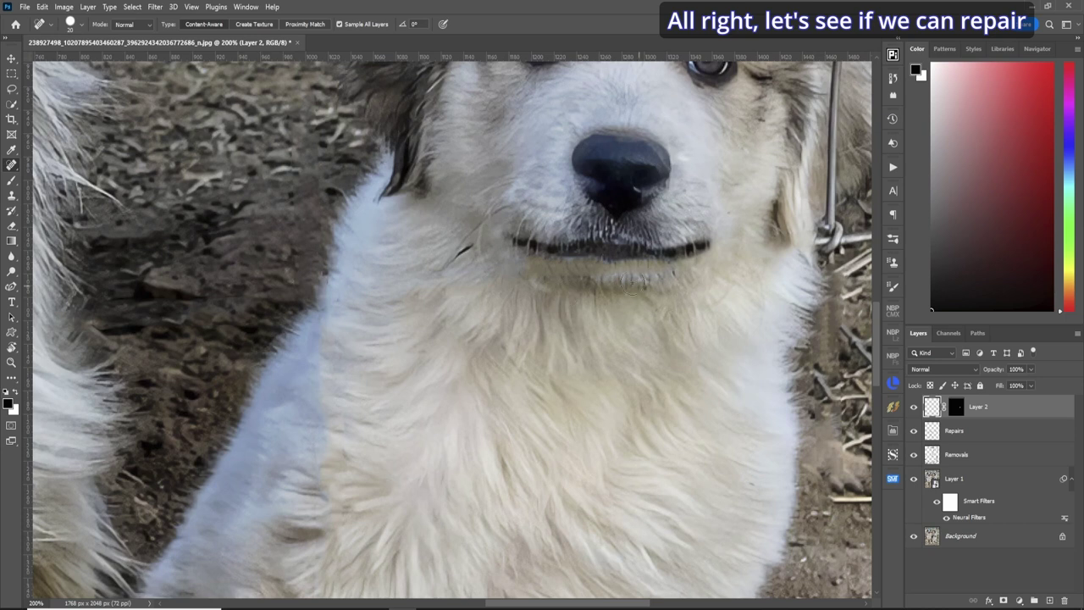
key("shift+j")
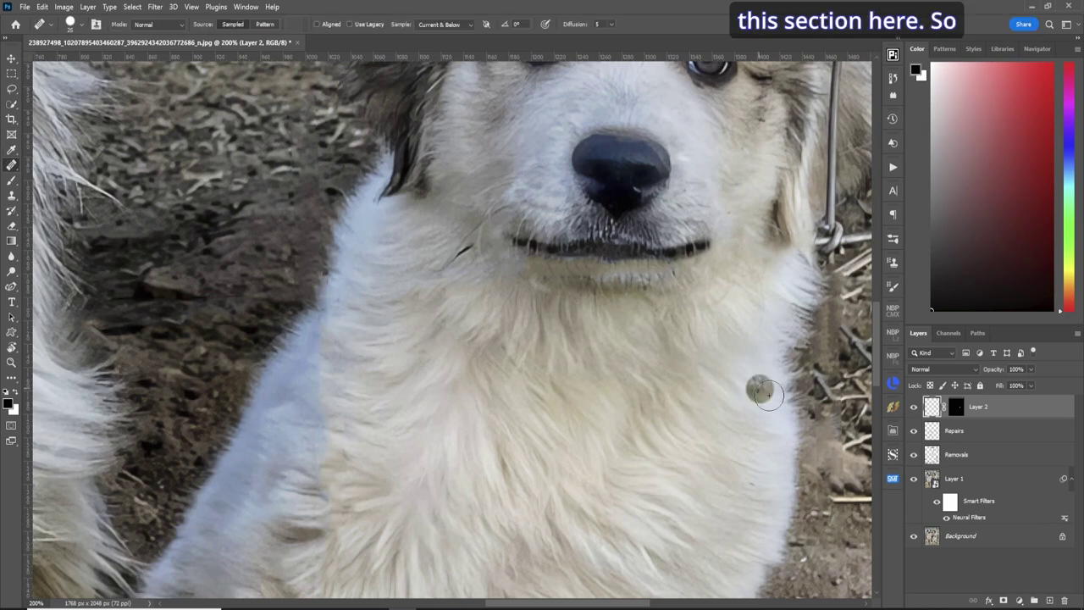
key("ctrl+shift+n")
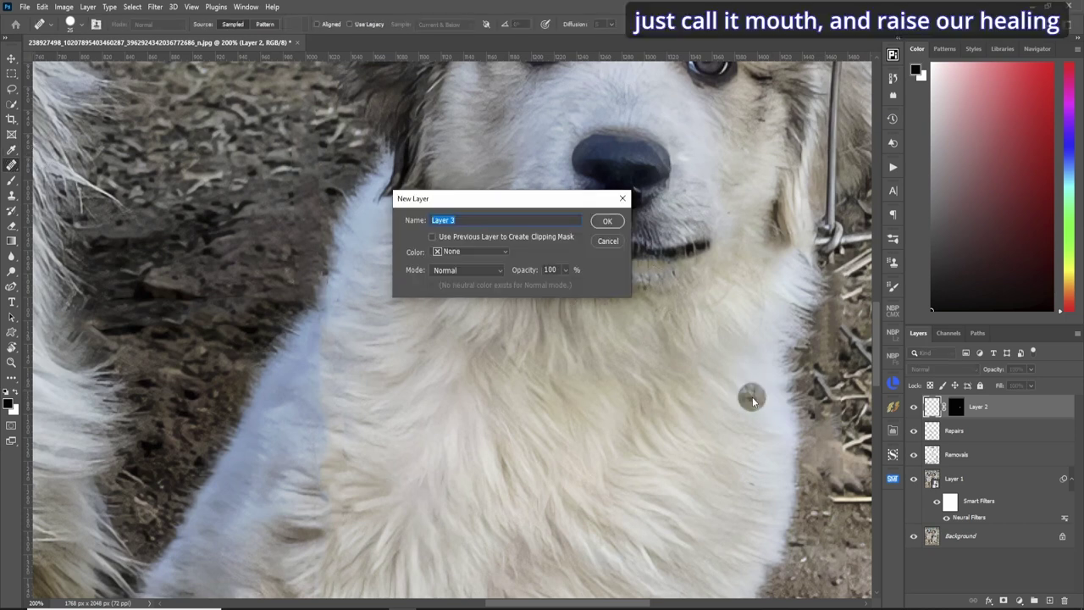
type("Mouth")
key("Return")
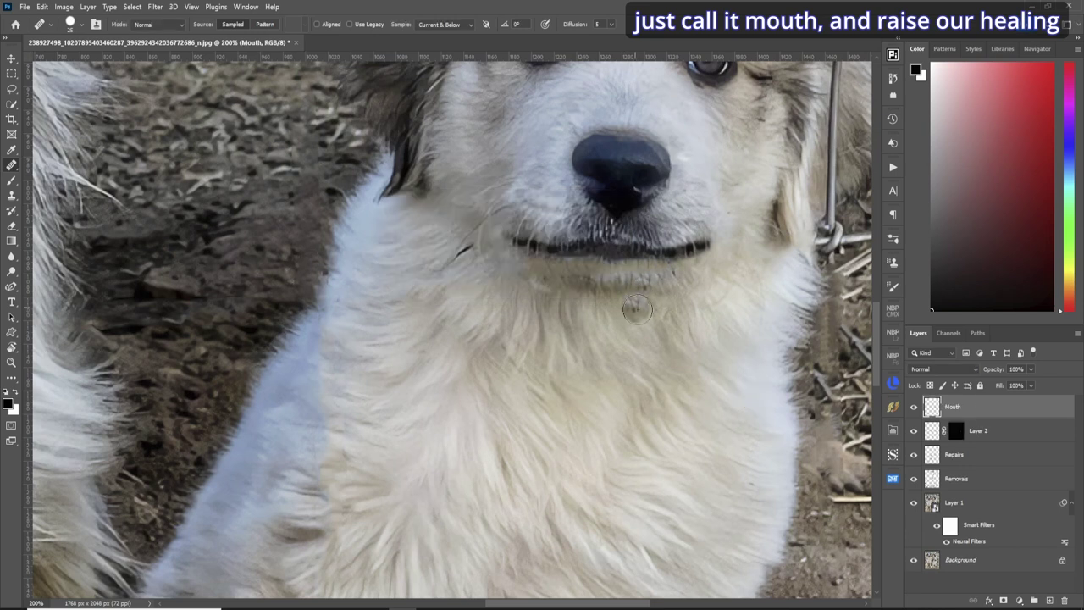
- Heal the dark leftover marks below the puppy's lower lip with fur texture sampled from the chin
left_click(647, 288, "alt")
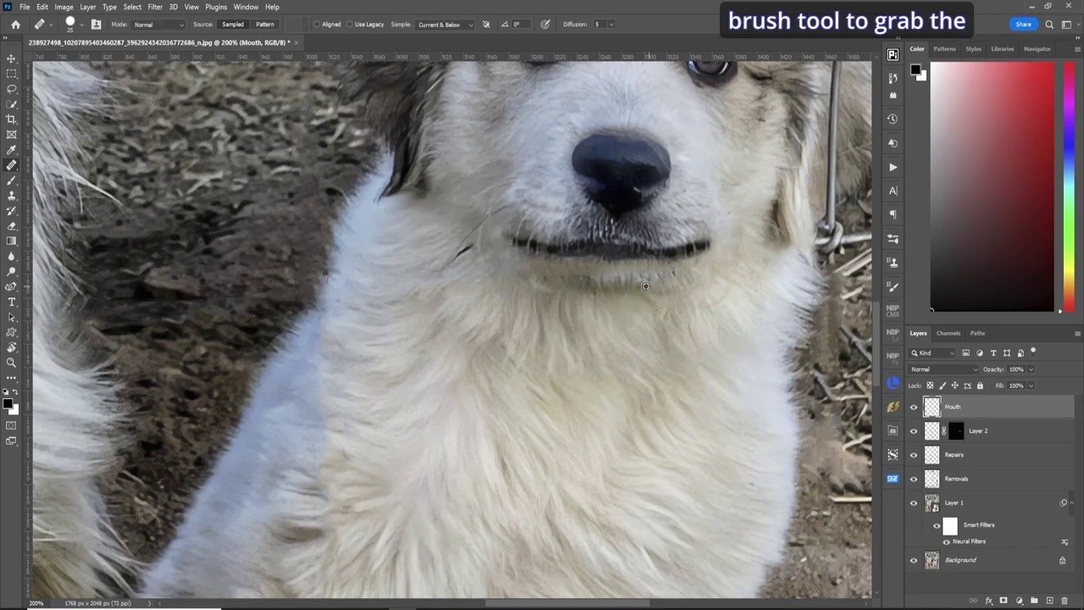
left_click_drag(647, 284, 576, 277)
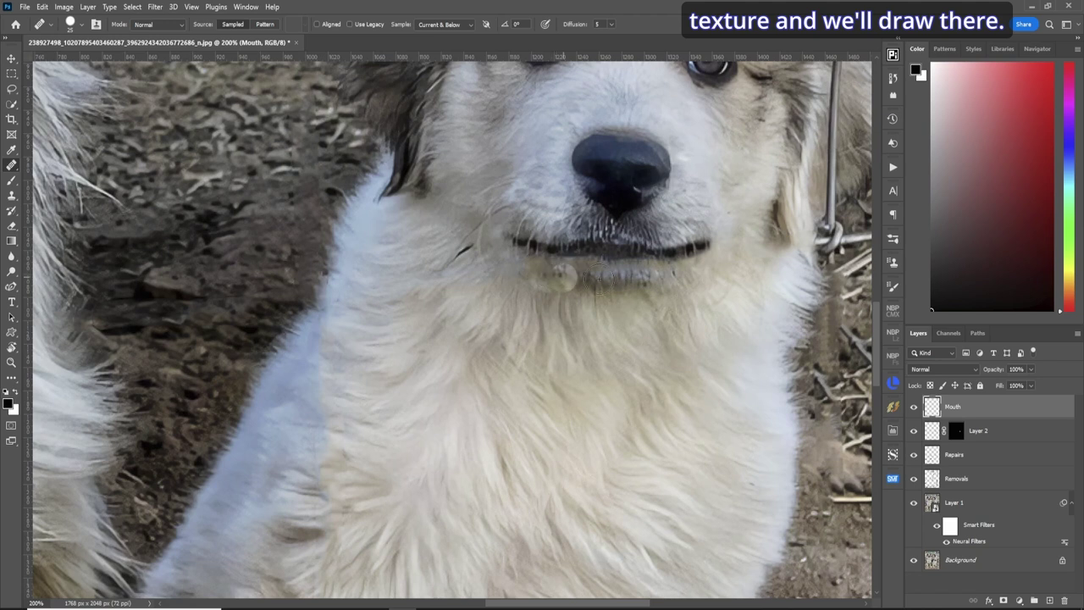
left_click_drag(657, 275, 551, 285)
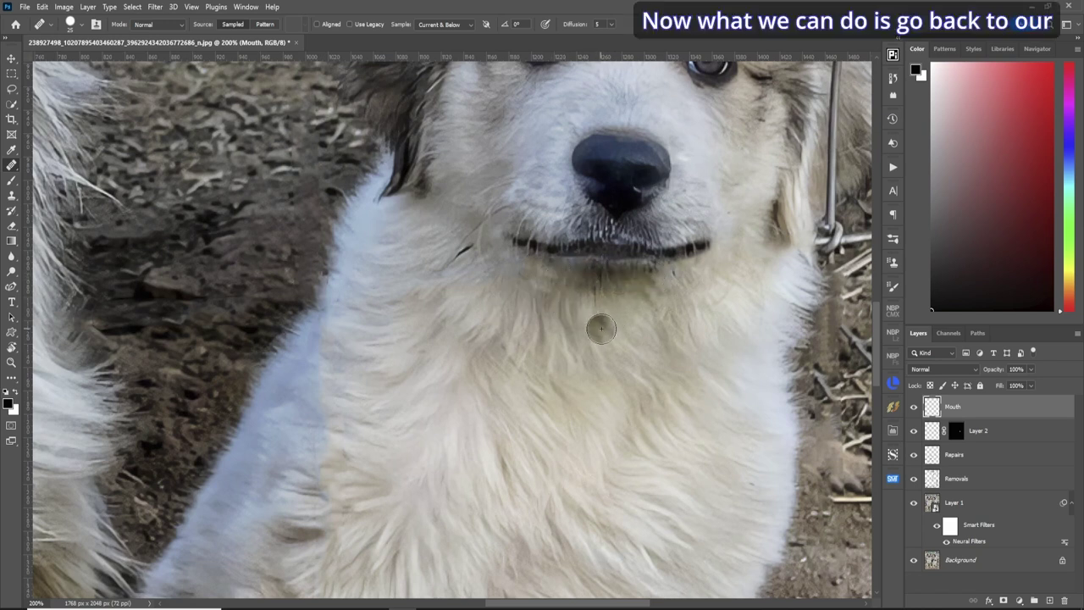
- Clone clean fur over the puppy's chin below the lip with the Clone Stamp at 5% flow
key("s")
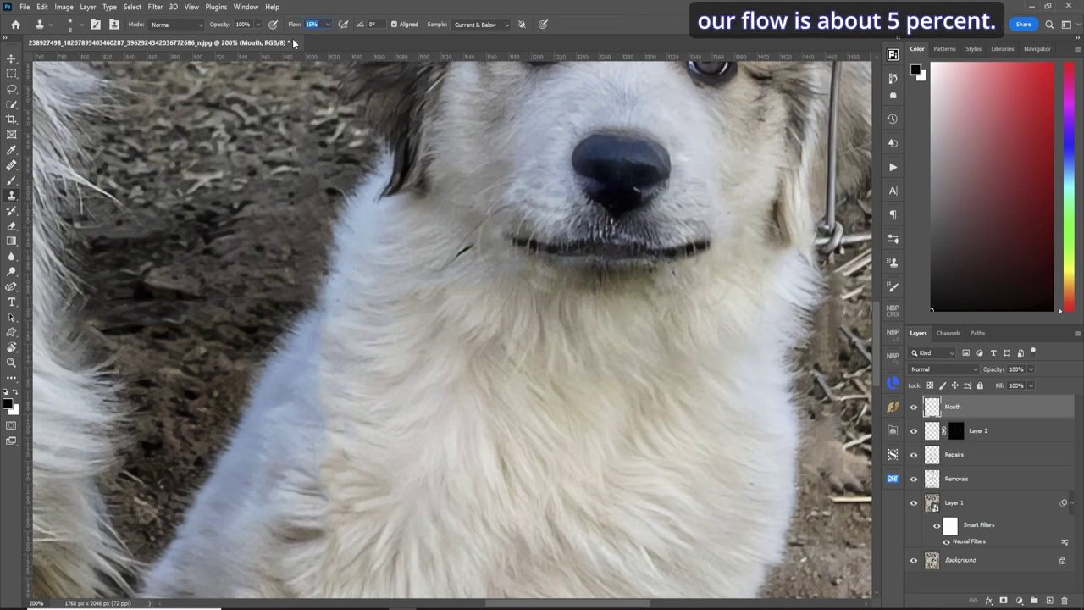
type("5")
key("Return")
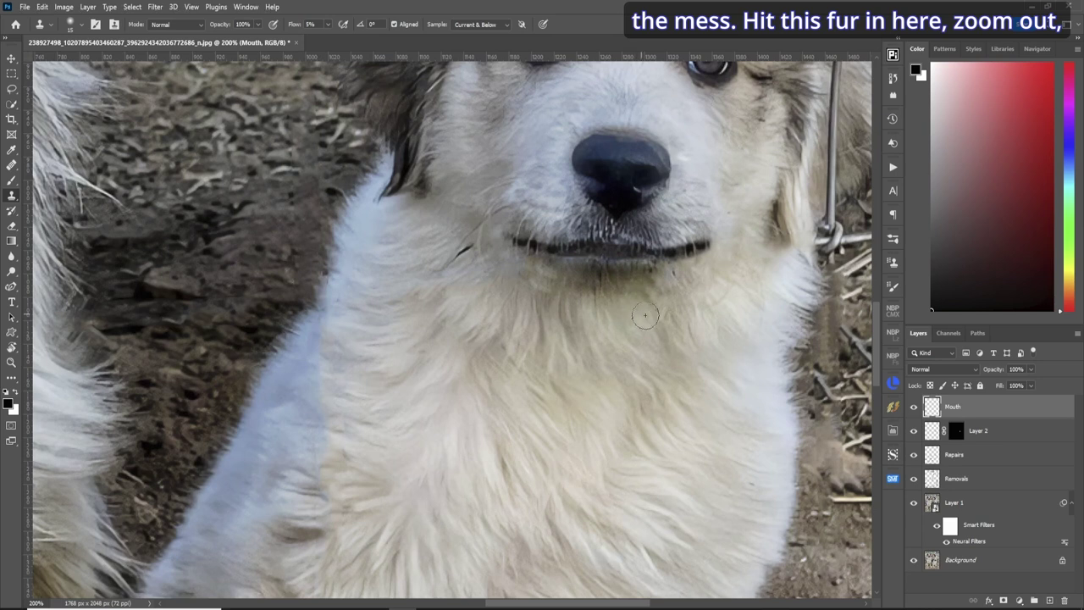
left_click(635, 298, "alt")
left_click_drag(599, 292, 527, 286)
left_click(593, 308, "alt")
left_click_drag(601, 289, 662, 279)
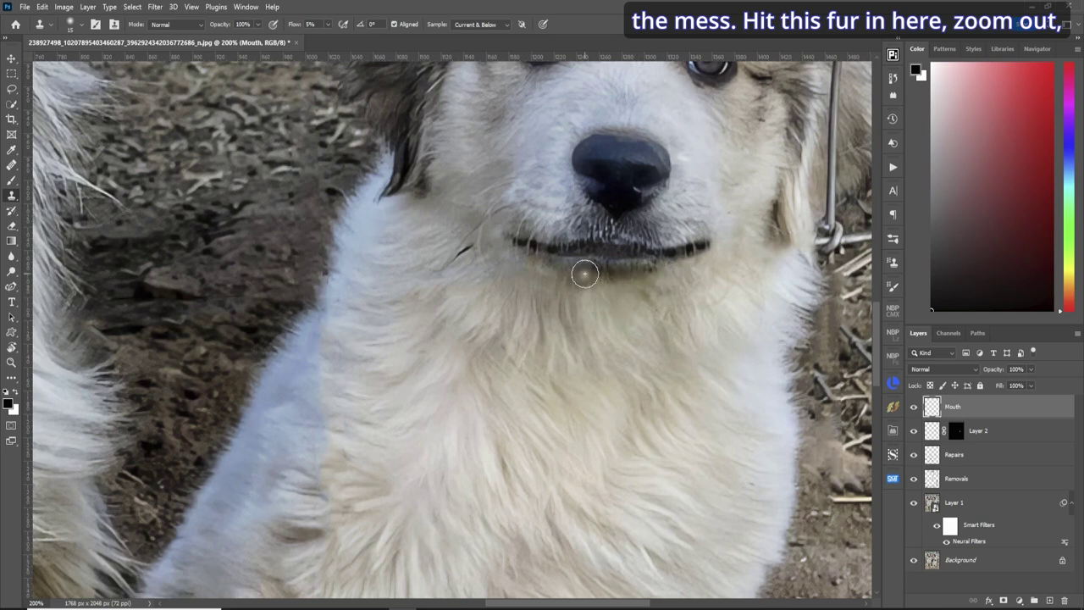
key("ctrl+0")
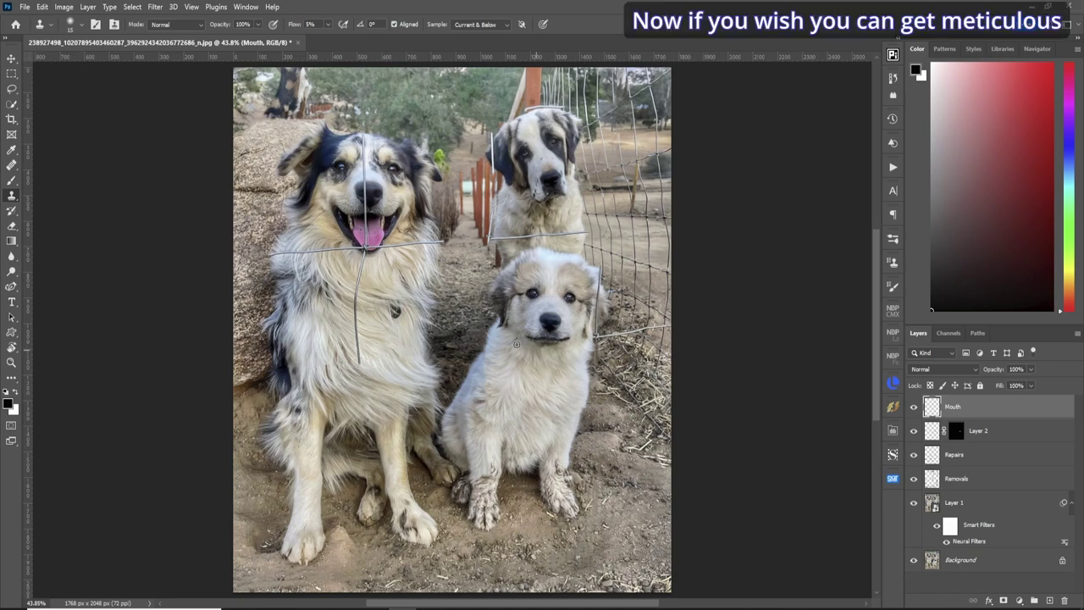
- Clone fur from the puppy's upper chest over the remaining uneven patch under the chin
key("z")
left_click_drag(543, 352, 552, 352)
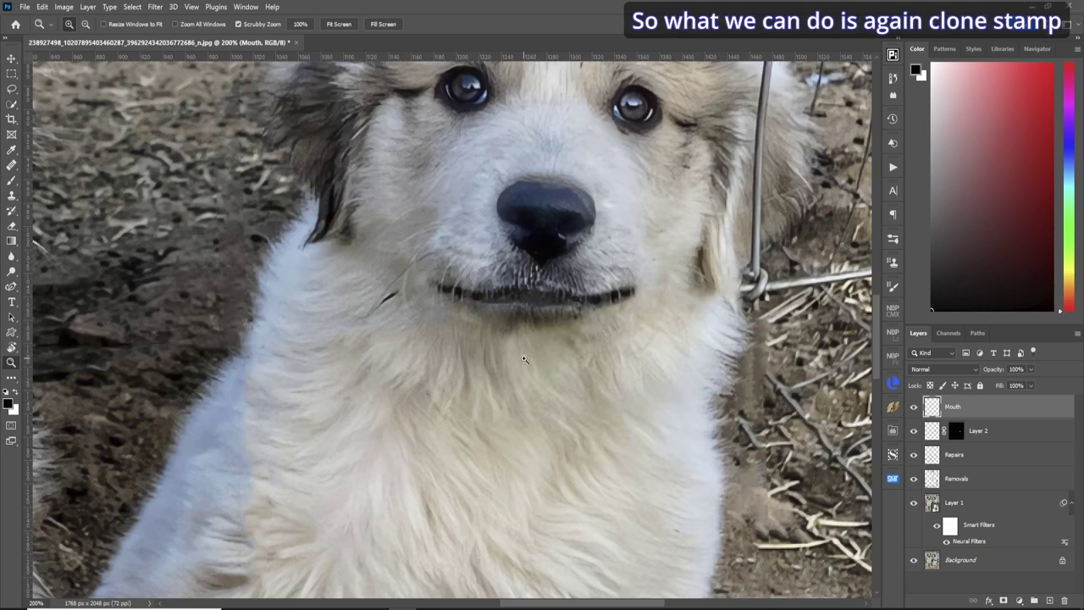
key("s")
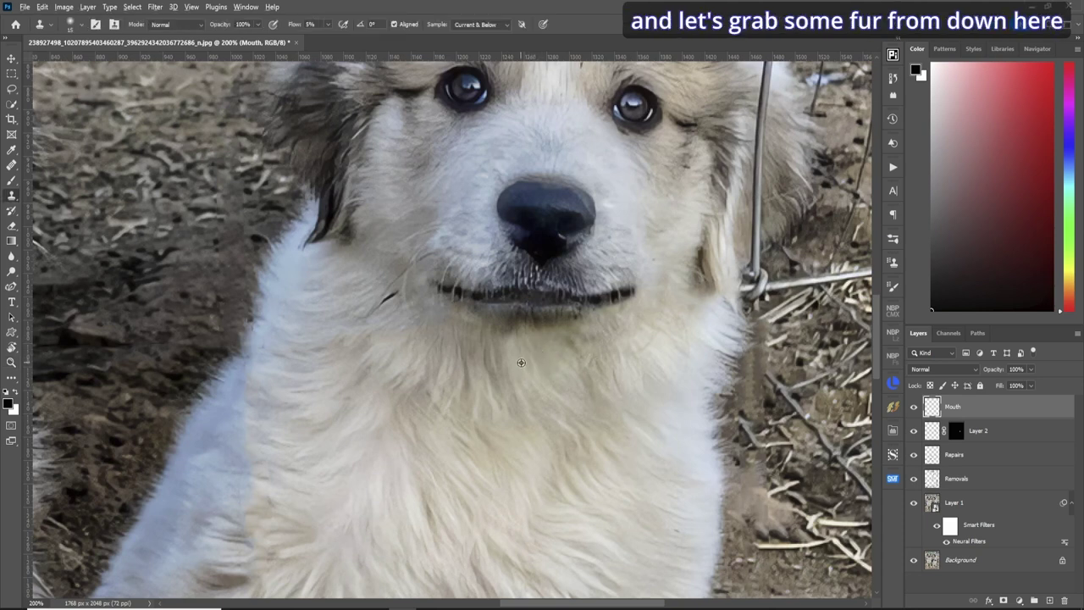
left_click_drag(511, 340, 487, 332)
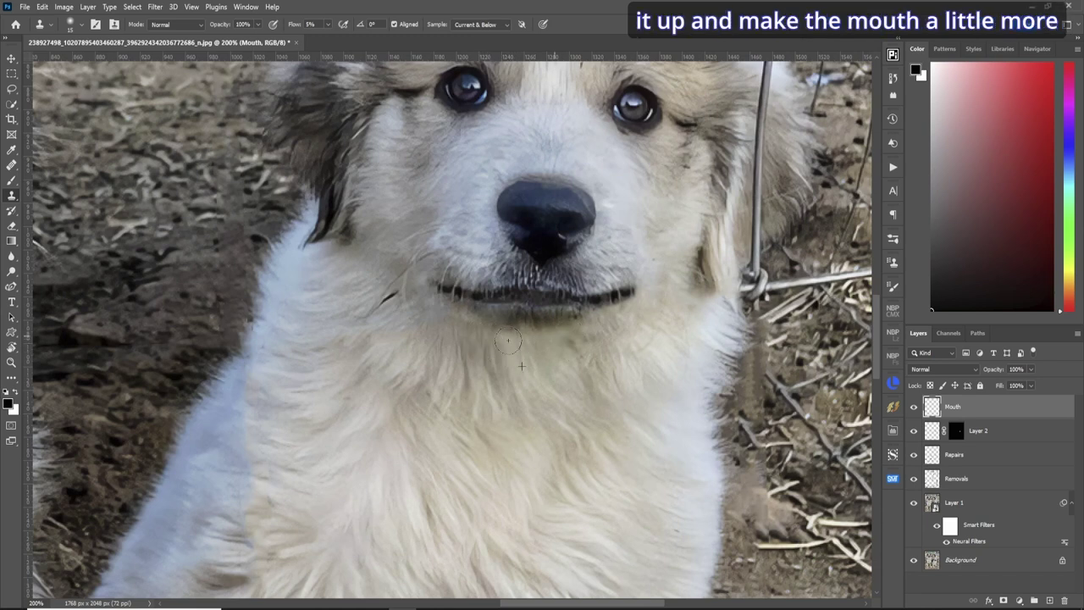
- Remove the thick horizontal wire running from the puppy to the photo's right edge, using the Spot Healing Brush on the Repairs layer
key("ctrl+0")
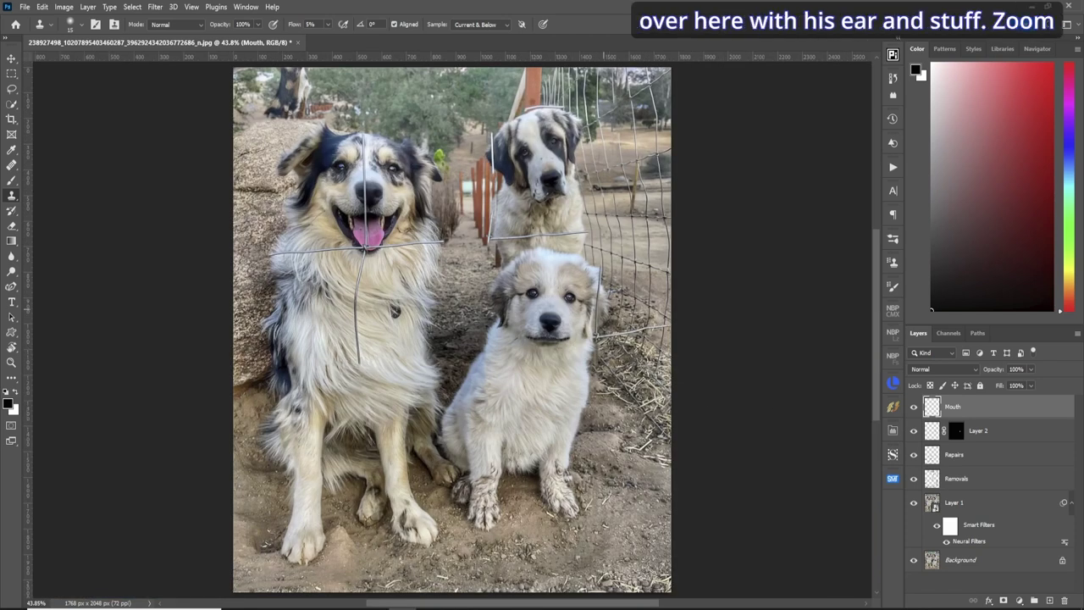
key("z")
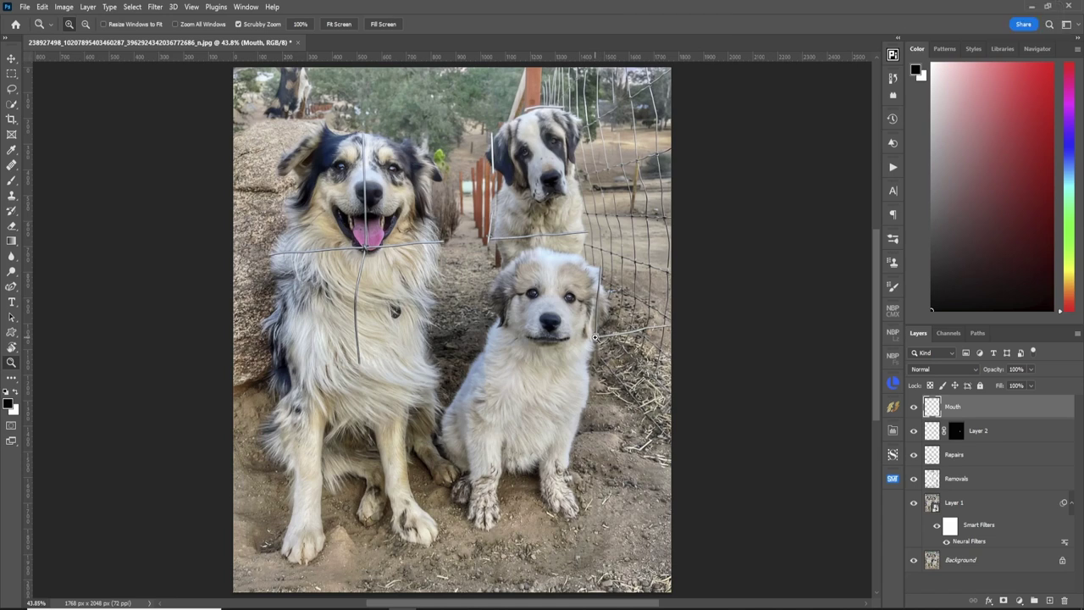
left_click_drag(597, 338, 722, 337)
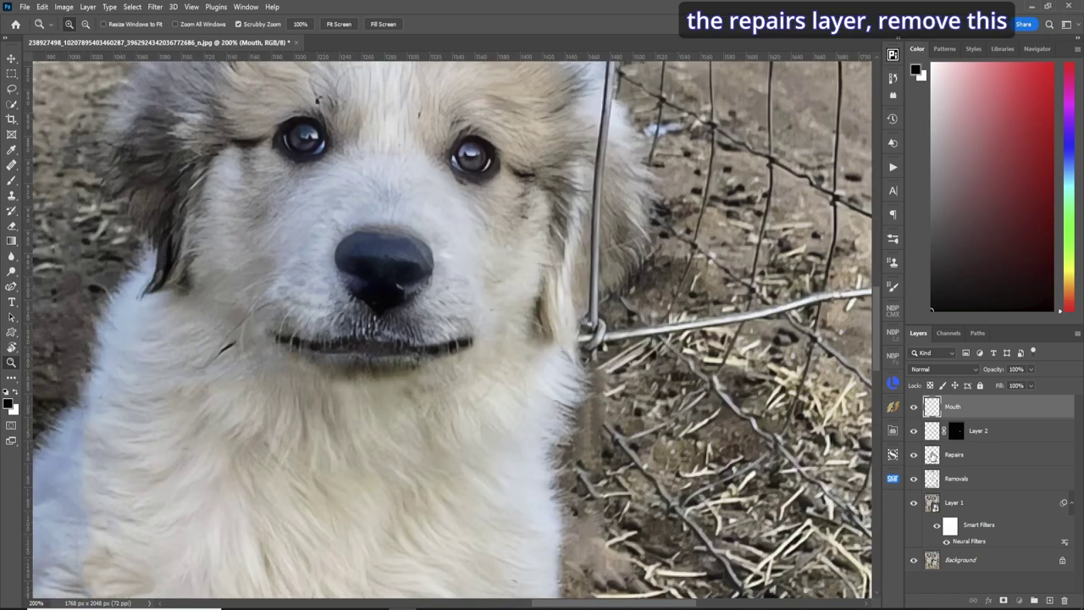
left_click(934, 455)
left_click_drag(630, 332, 494, 331)
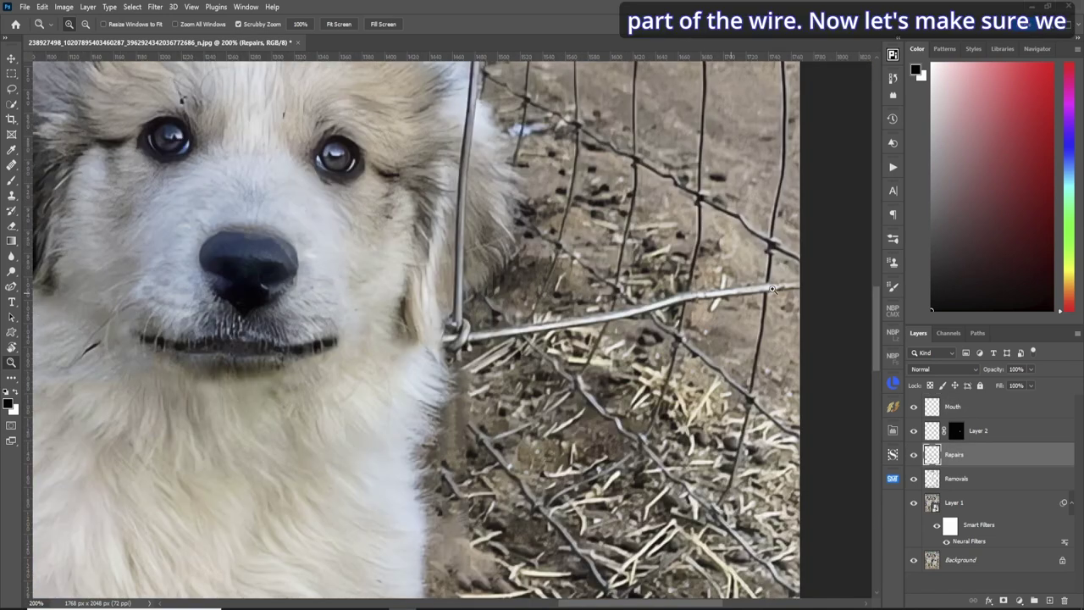
left_click(12, 166)
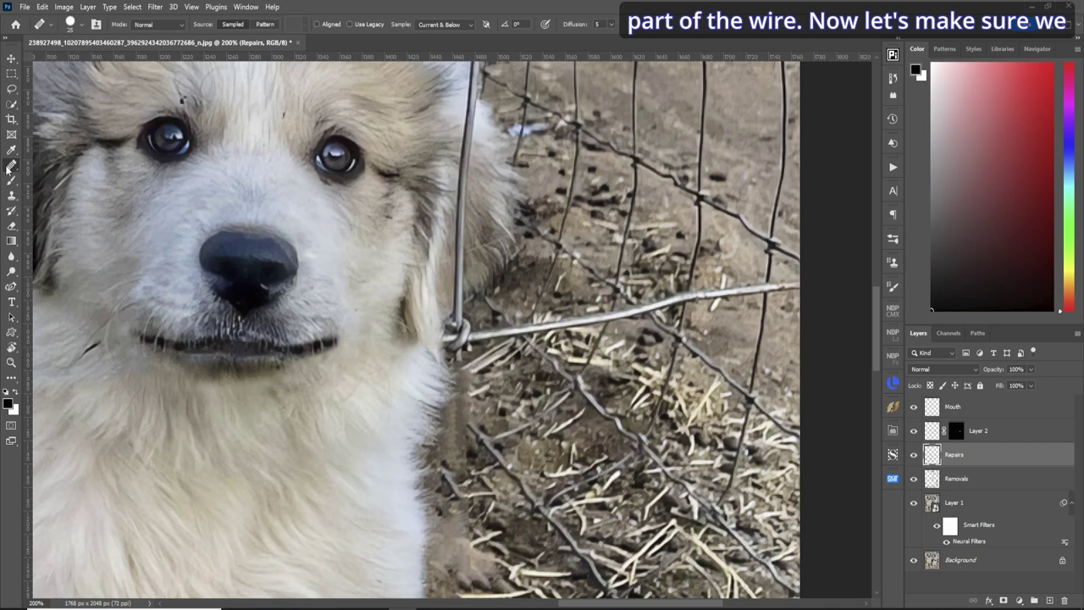
right_click(10, 167)
left_click(59, 164)
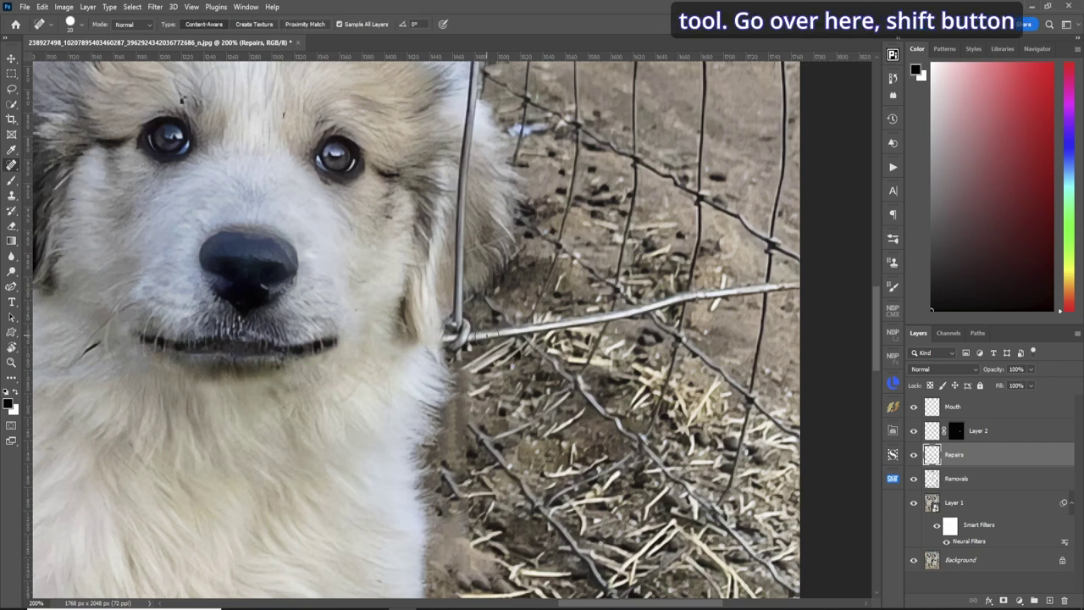
left_click(484, 335)
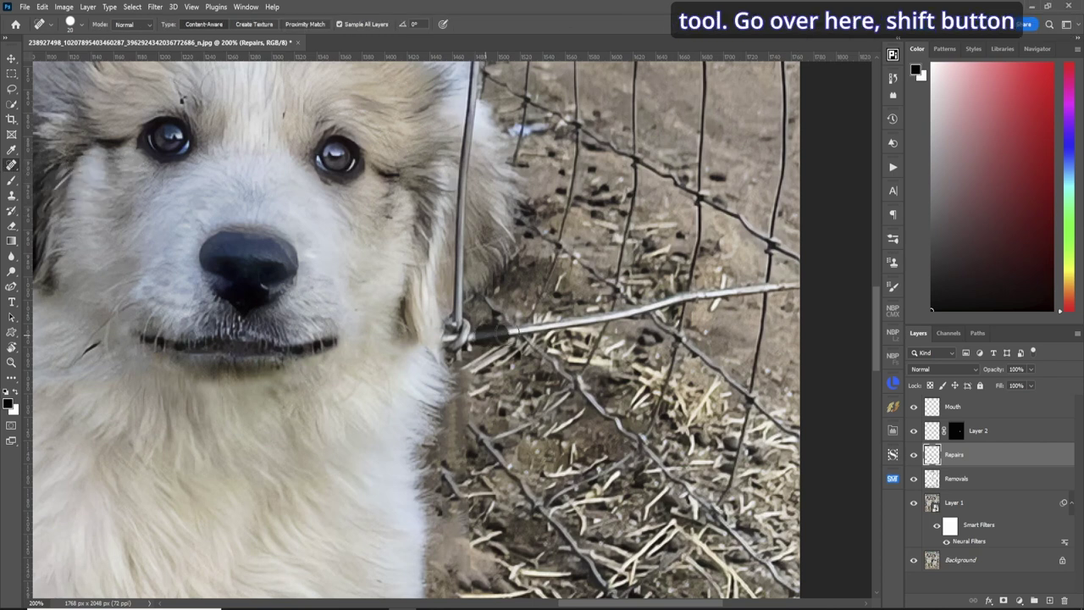
left_click(667, 312, "shift")
left_click_drag(679, 308, 815, 294)
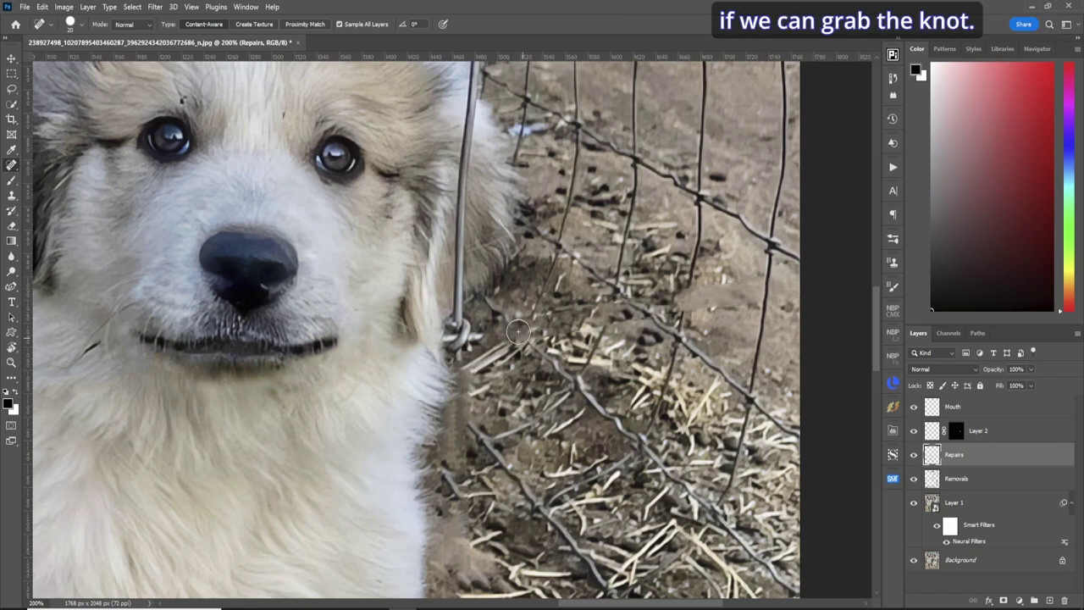
- Remove the vertical wire crossing the puppy's ear with straight strokes and small dabs of the Spot Healing Brush
left_click(457, 291)
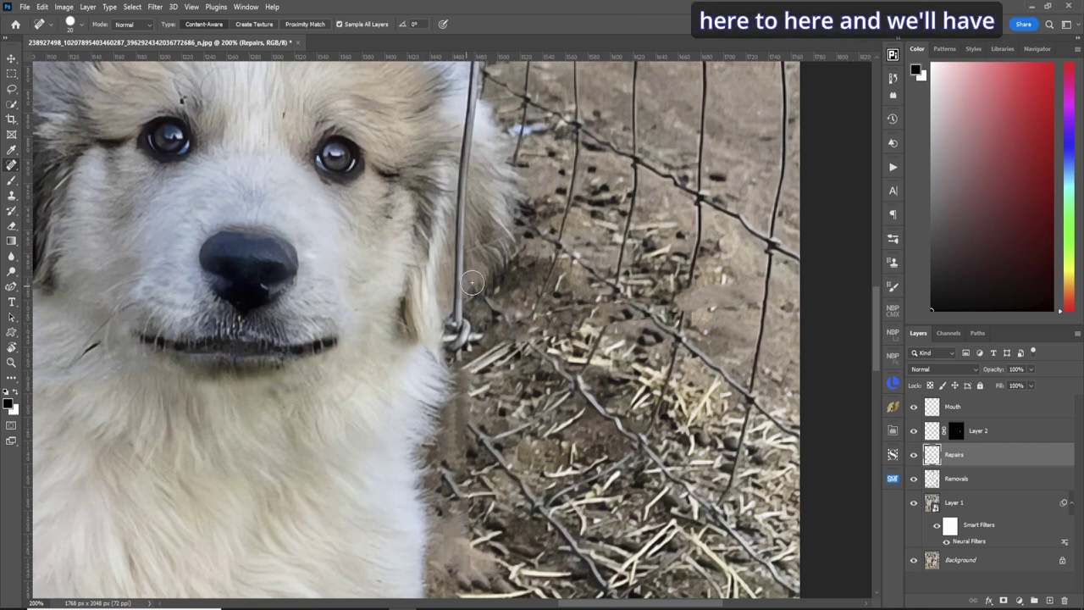
left_click(456, 178, "shift")
left_click(464, 154)
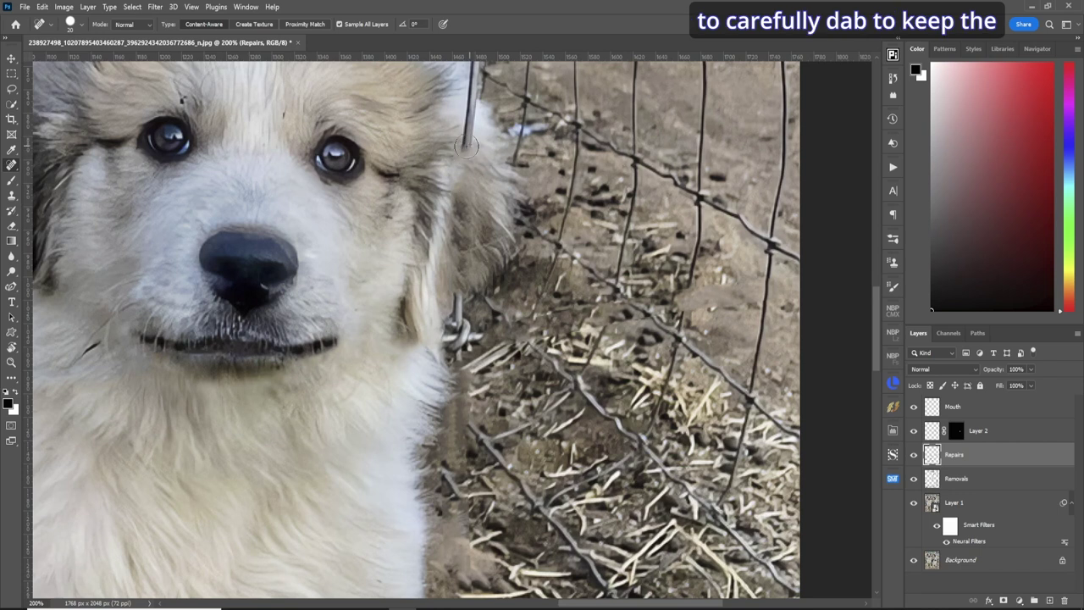
left_click(465, 127)
left_click(468, 120)
left_click(471, 114)
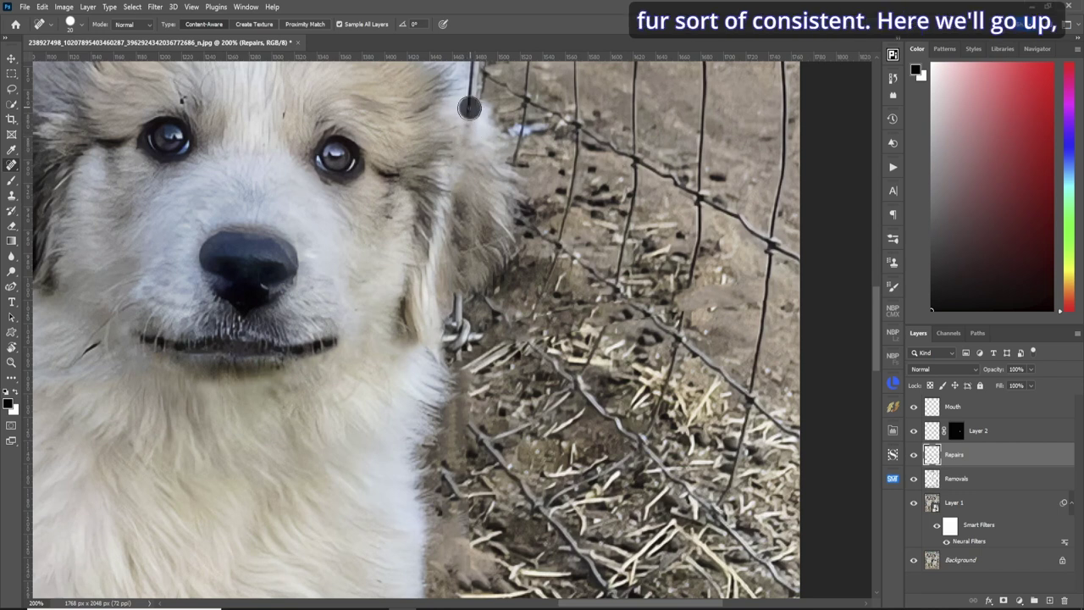
scroll(469, 121, "up", 4)
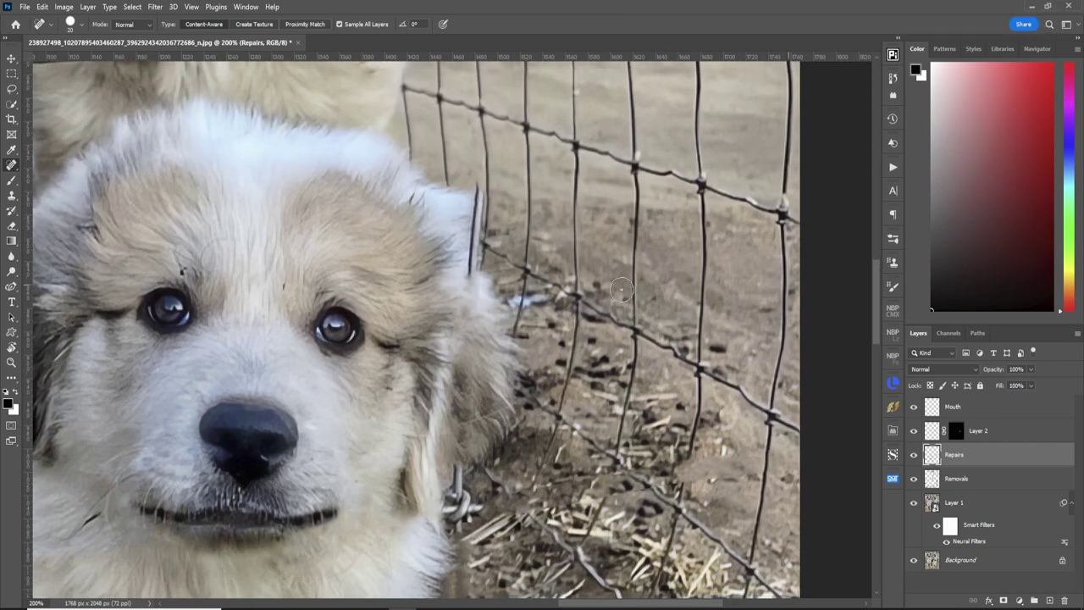
left_click(477, 193)
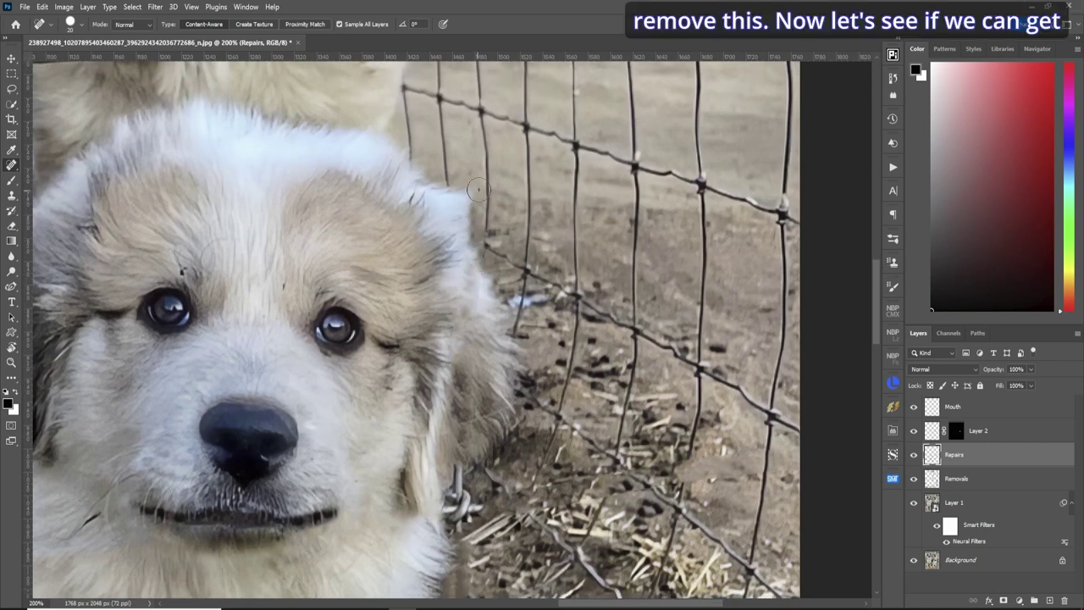
- Heal away the leftover wire knot below the puppy's ear and tidy the adjoining fur and dirt
scroll(875, 338, "down", 6)
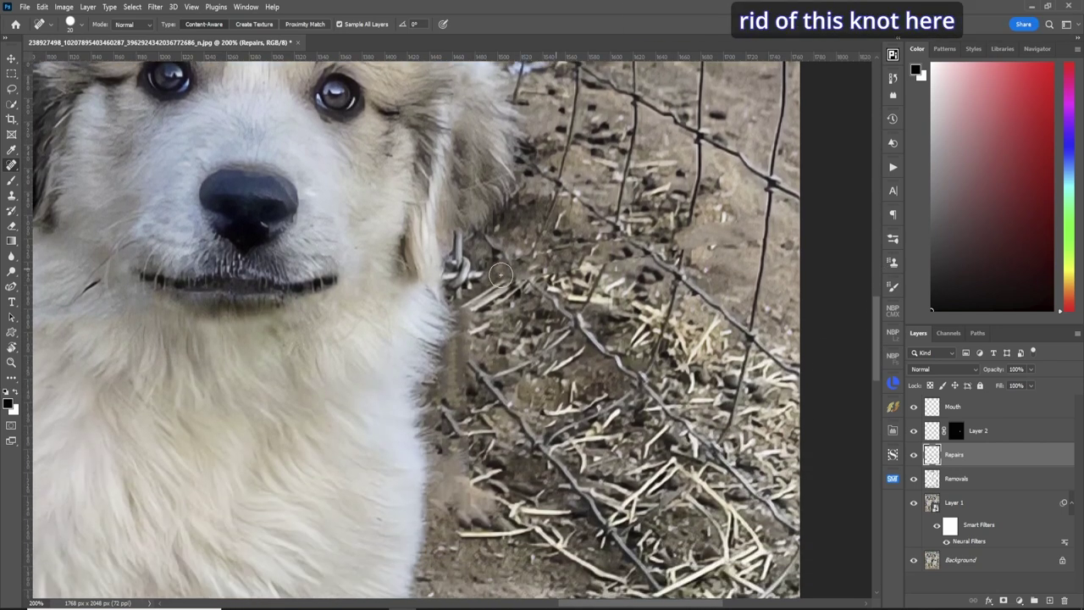
mouse_move(500, 275)
left_mouse_down()
mouse_move(459, 268)
mouse_move(483, 288)
mouse_move(475, 276)
mouse_move(460, 291)
mouse_move(498, 286)
mouse_move(470, 281)
mouse_move(460, 254)
mouse_move(479, 260)
mouse_move(462, 236)
left_mouse_up()
left_click(461, 289)
left_click(460, 257)
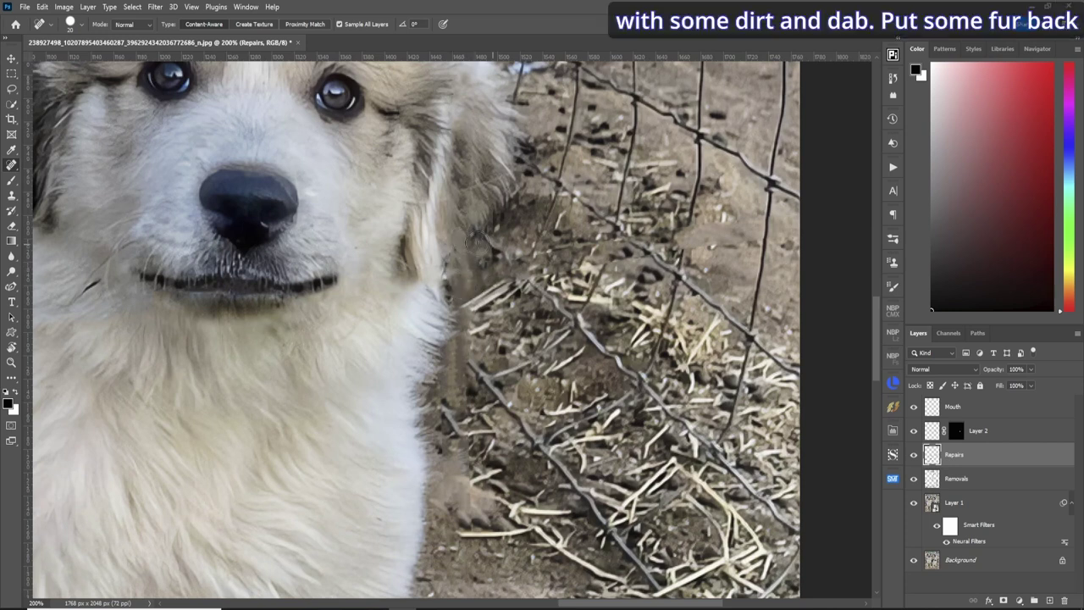
left_click(477, 239)
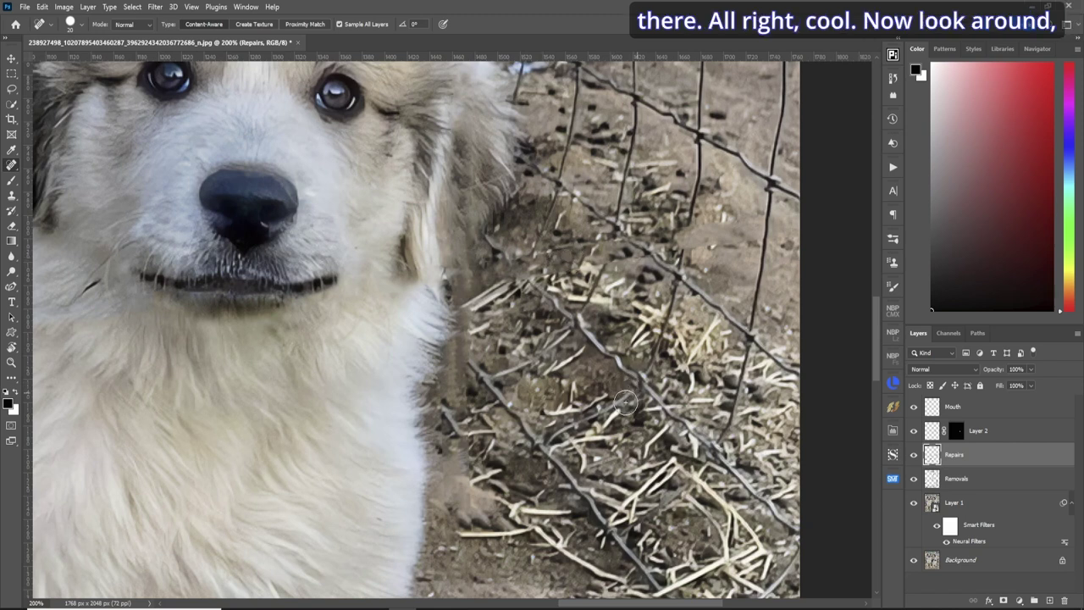
- Remove the vertical wire running down the large dog's chest with the Spot Healing Brush at size 25, rotating the canvas to follow it
scroll(498, 555, "up", 5)
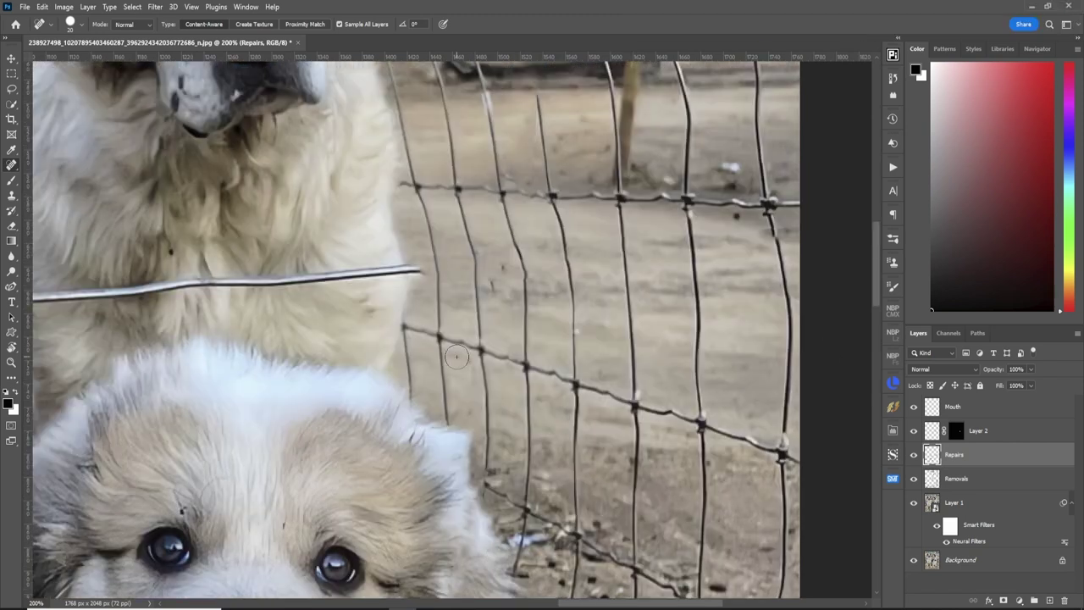
key("ctrl+0")
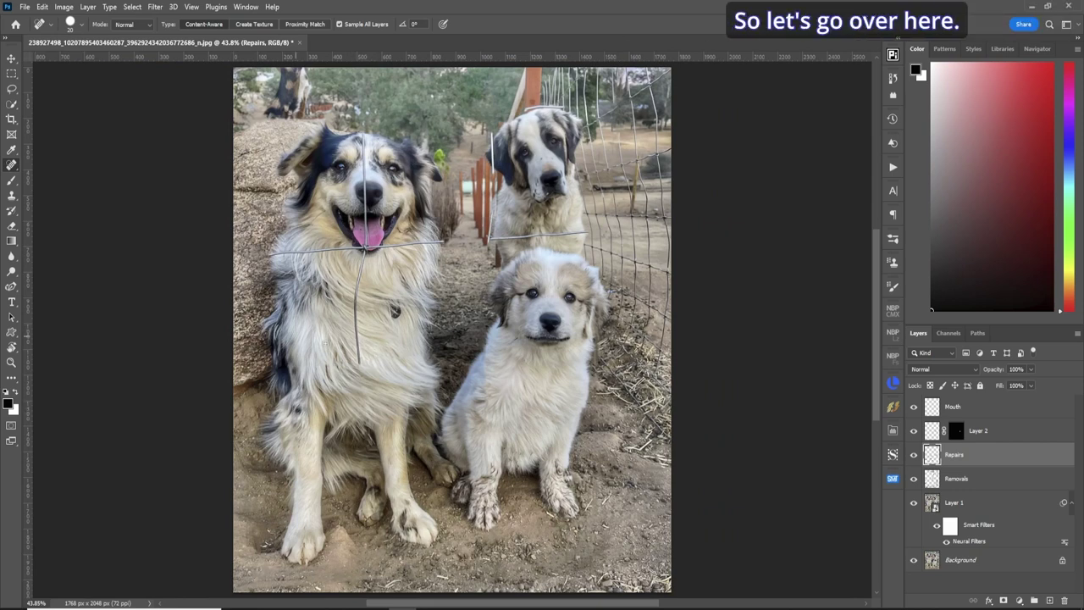
key("z")
left_click_drag(365, 356, 914, 356)
key("r")
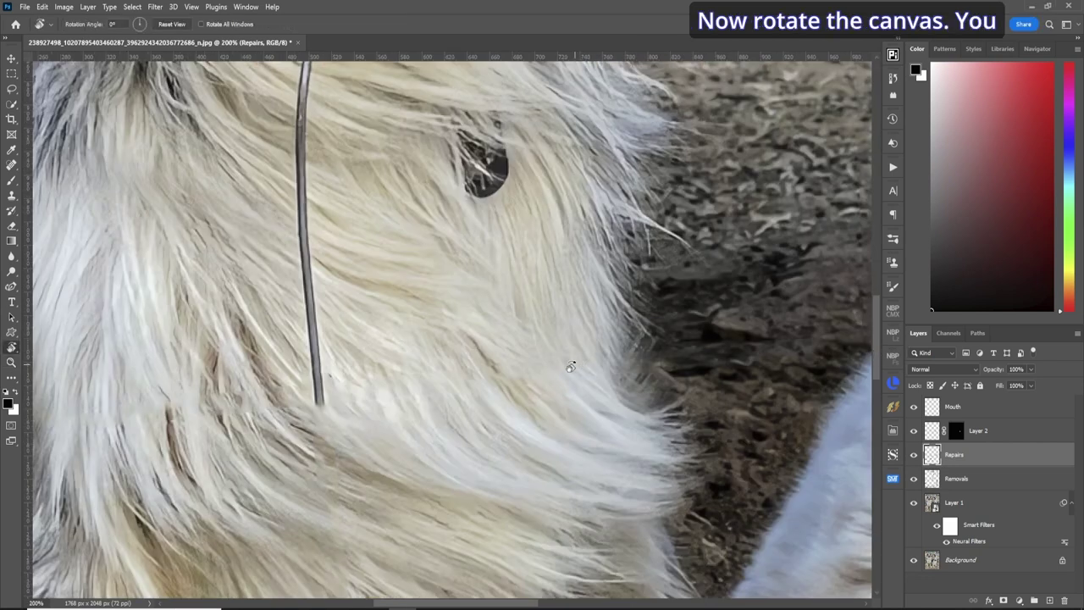
left_click_drag(569, 366, 407, 478)
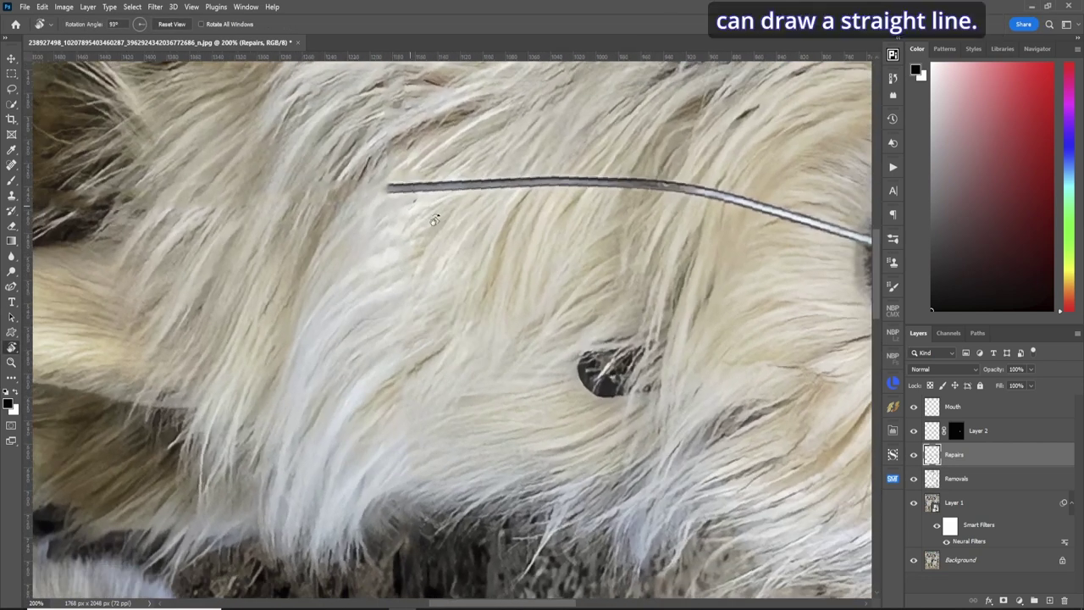
key("j")
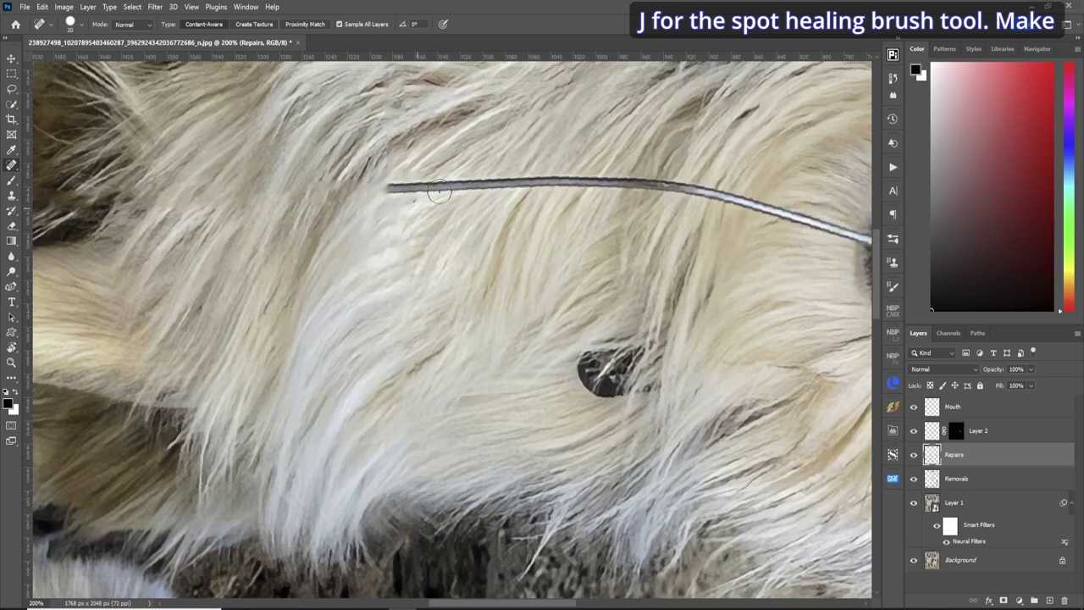
key("bracketright")
key("bracketright")
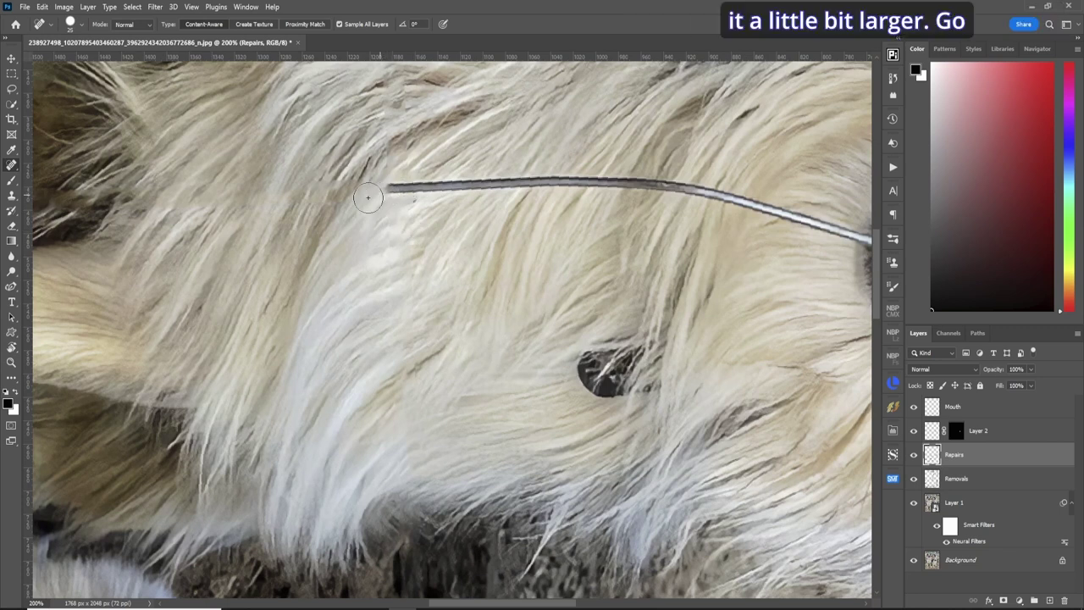
left_click(385, 188)
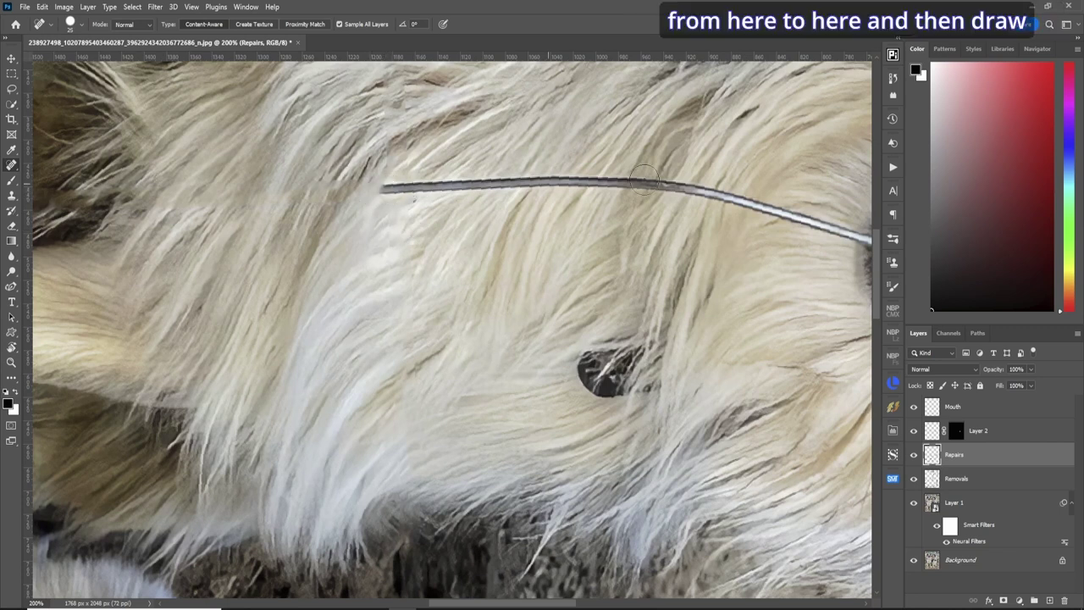
left_click(592, 180, "shift")
mouse_move(592, 181)
left_mouse_down()
mouse_move(664, 184)
mouse_move(838, 226)
left_mouse_up()
- Rotate the canvas back to about upright and heal away the horizontal wire from beside the large dog's chin to the fur edge facing the path
scroll(762, 389, "right", 5)
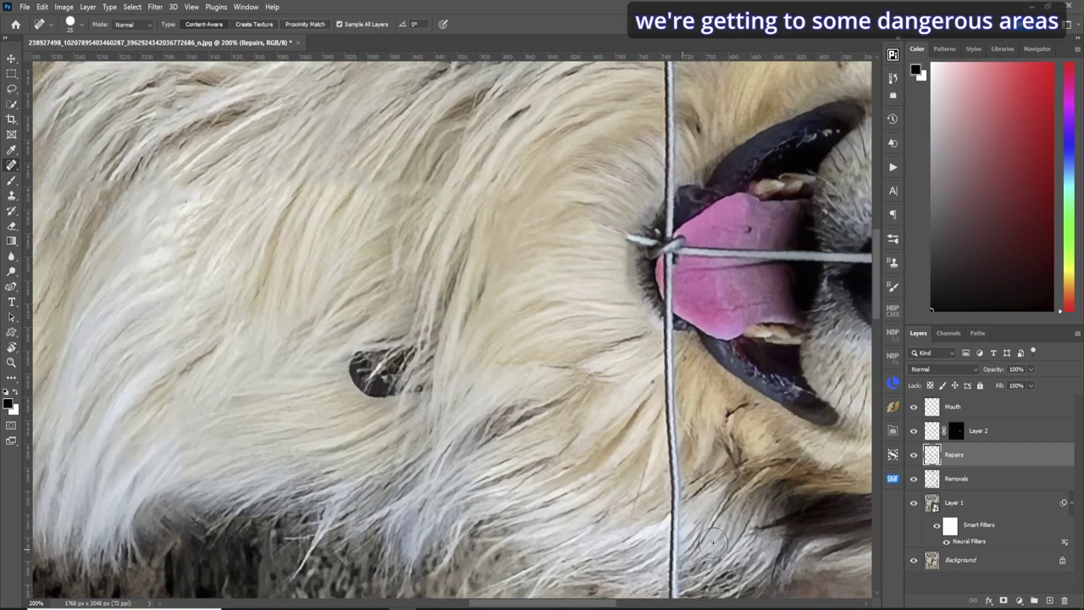
key("r")
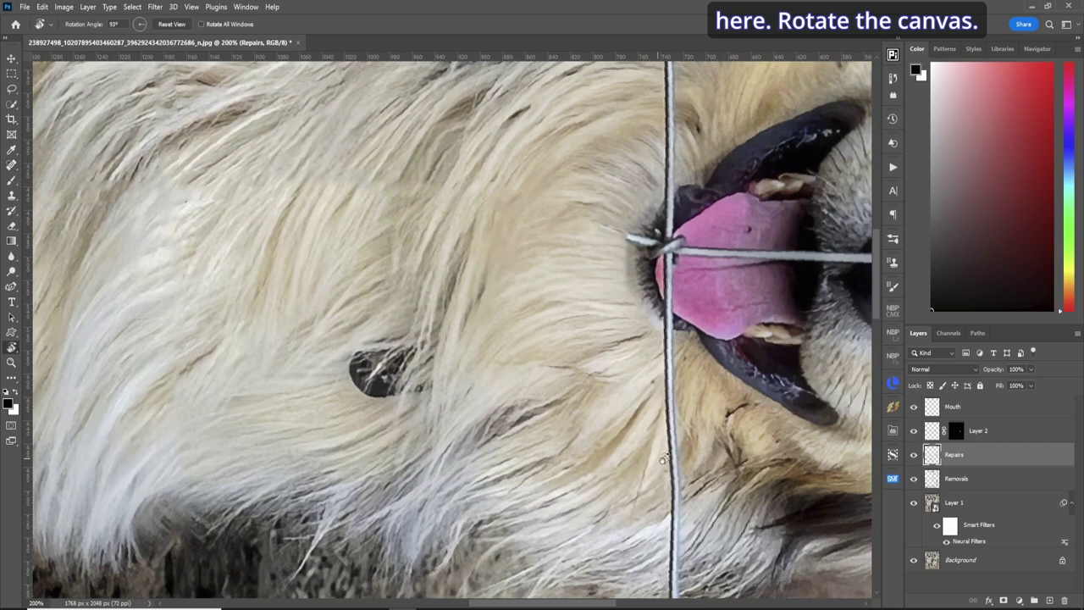
left_click_drag(631, 501, 477, 317)
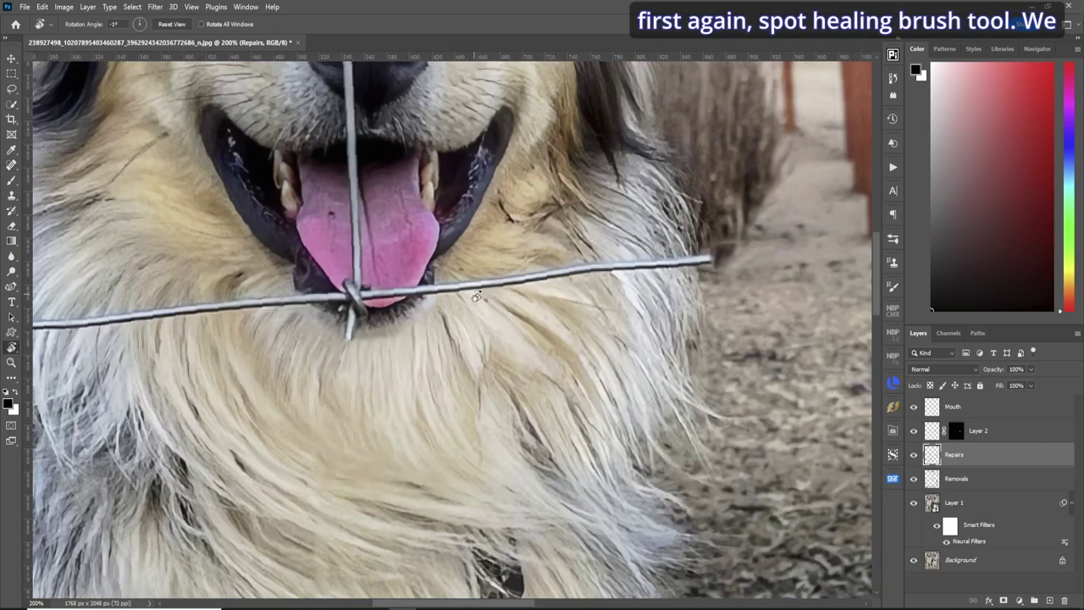
key("j")
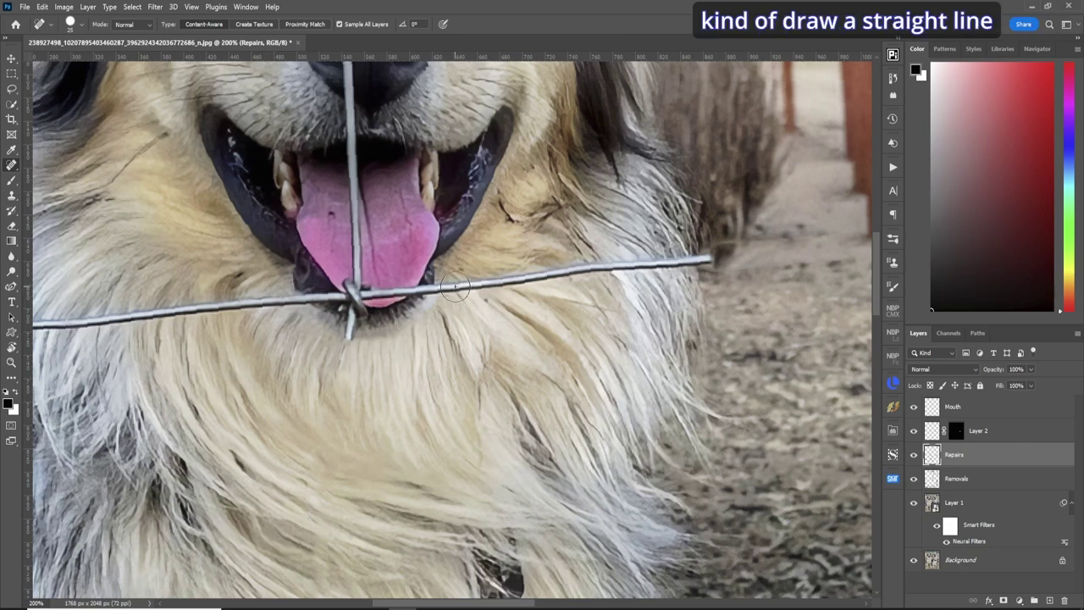
left_click(453, 289)
left_click_drag(453, 289, 580, 270)
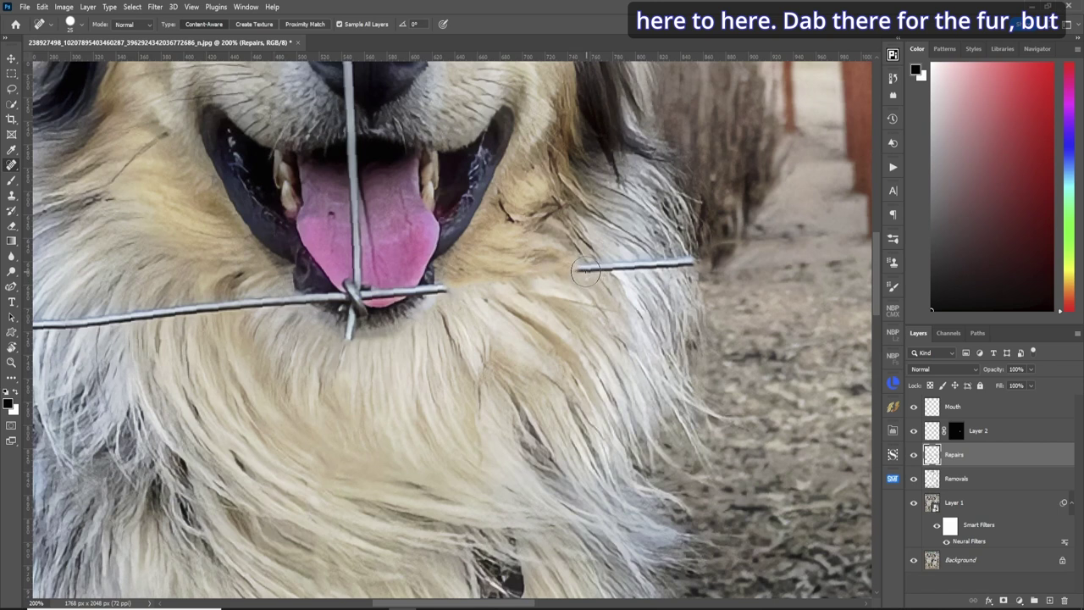
left_click(600, 262)
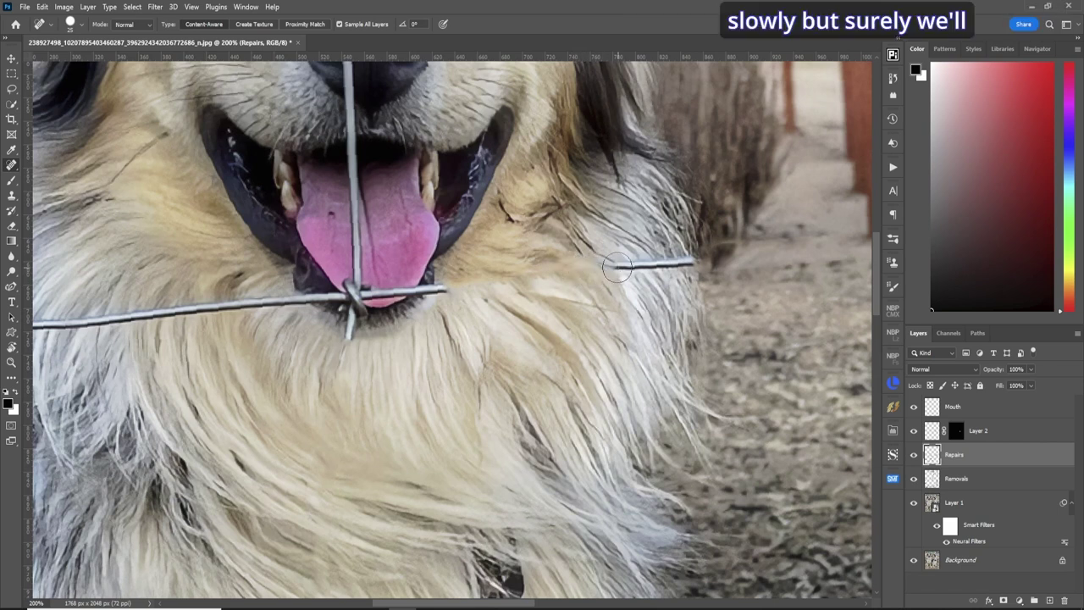
left_click(635, 263)
left_click(667, 264)
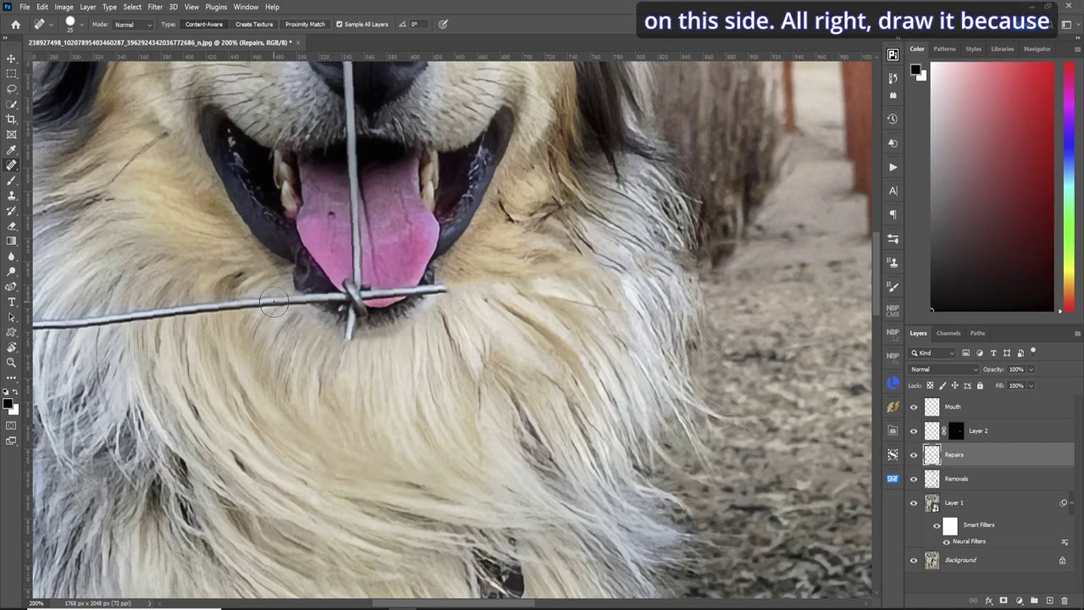
- Heal away the horizontal wire across the large dog's fur on the rock side, from near the chin to the fur's outer edge
left_click_drag(271, 298, 115, 336)
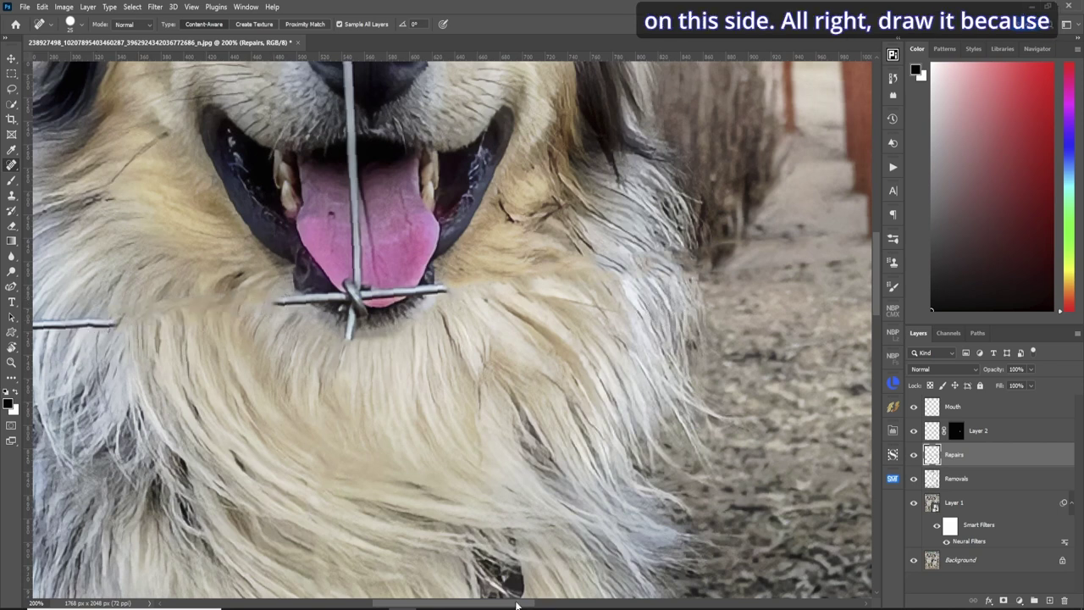
left_click_drag(517, 604, 423, 603)
left_click_drag(447, 322, 314, 328)
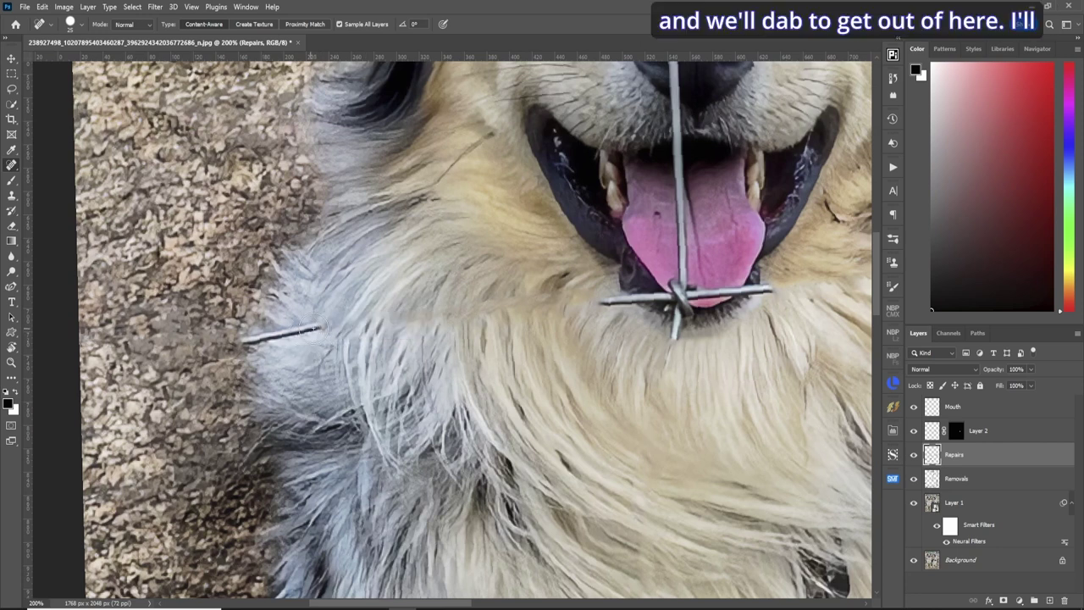
left_click(315, 324)
left_click_drag(252, 339, 321, 325)
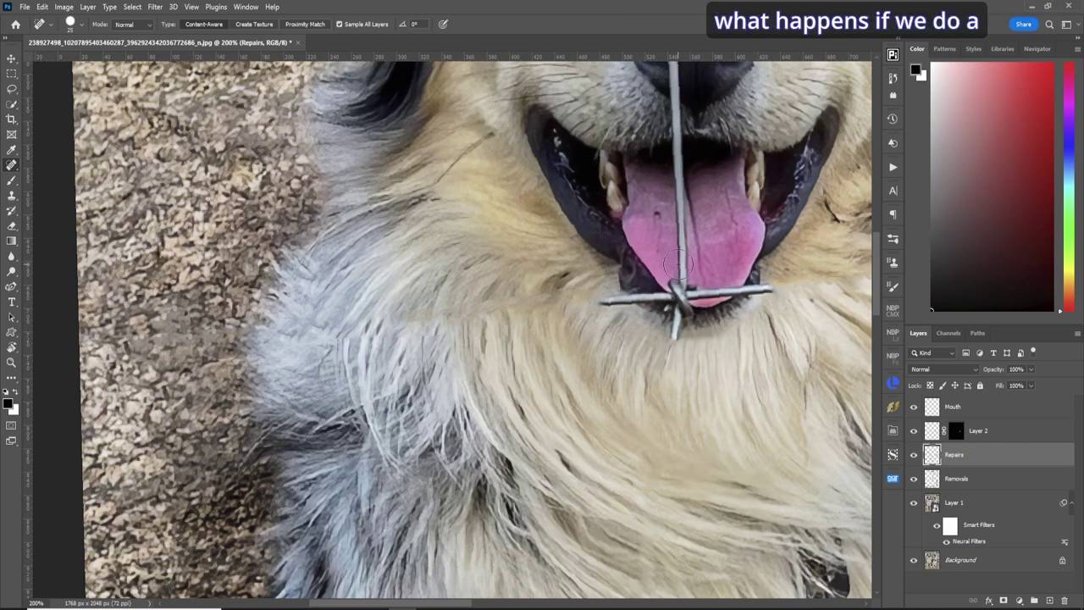
- Remove the vertical wire over the large dog's tongue with a straight healing stroke, and dab away the piece on the upper lip below the nose
left_click(681, 263)
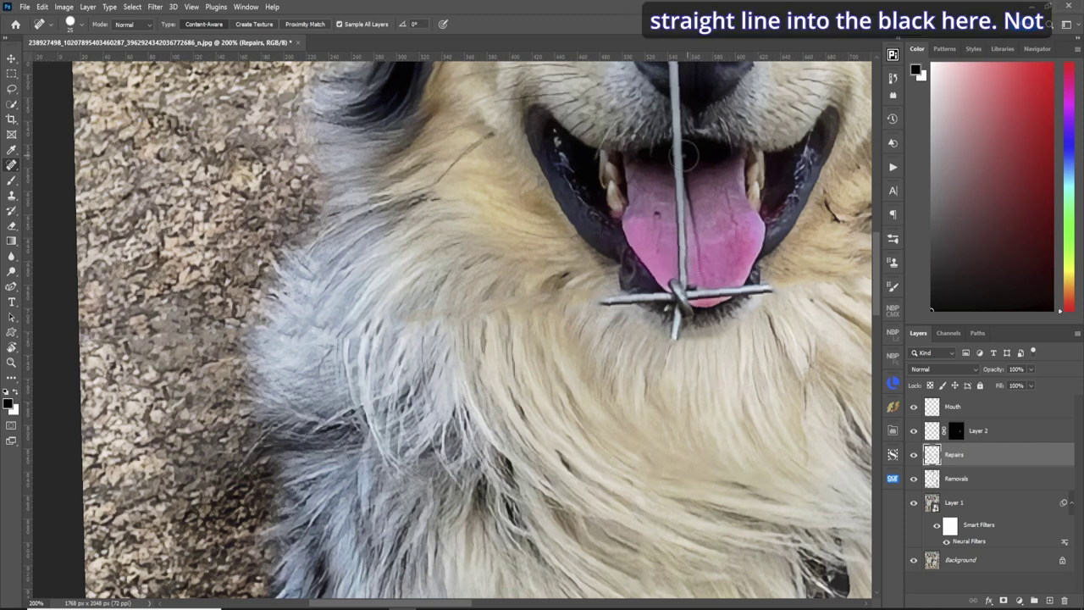
left_click(679, 152, "shift")
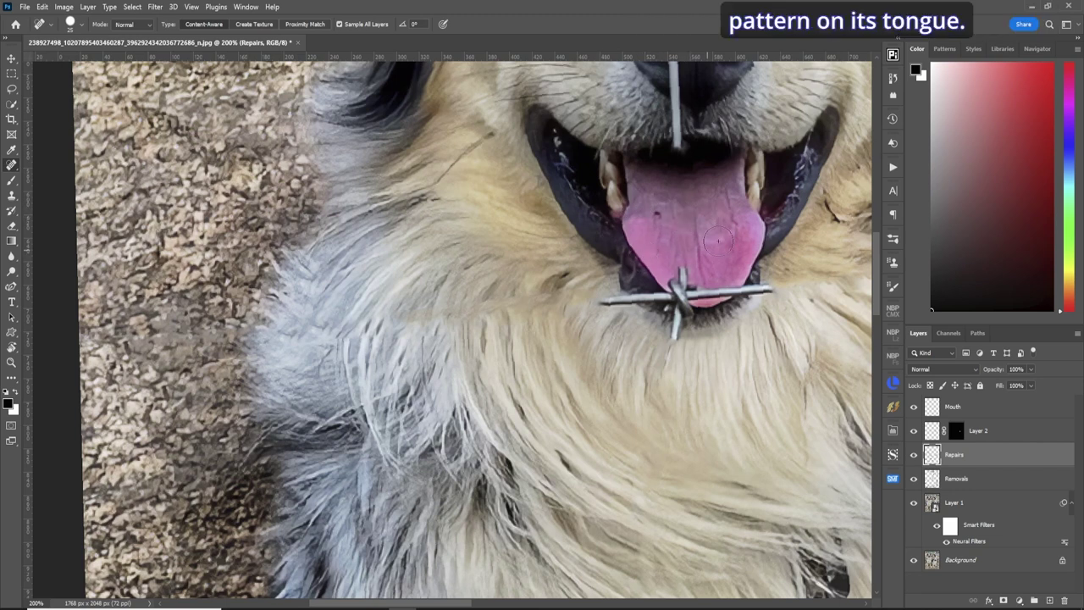
left_click(679, 131)
left_click(677, 124)
left_click(676, 119)
left_click(675, 111)
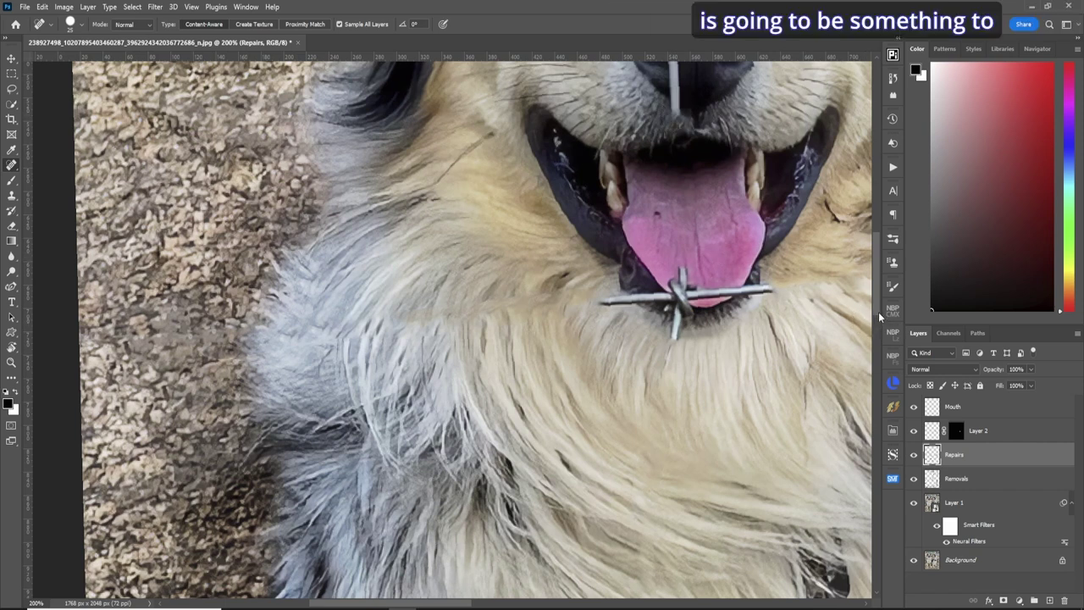
- Heal away the vertical wire from just above the large dog's nose up to the top of its head with a straight stroke
scroll(872, 292, "up", 6)
scroll(869, 262, "up", 1)
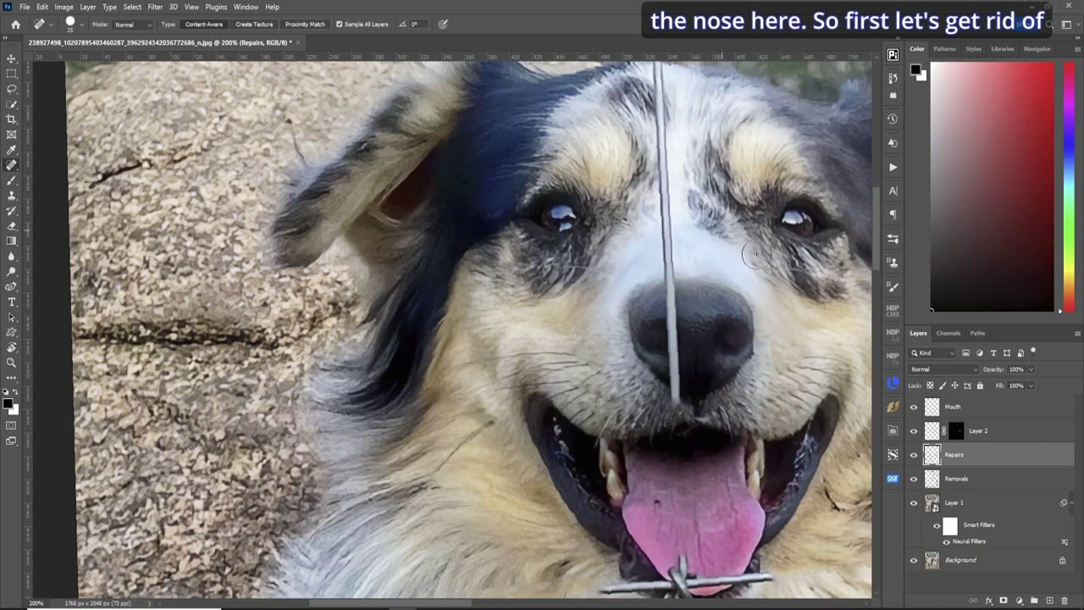
scroll(756, 254, "up", 3)
left_click(670, 322)
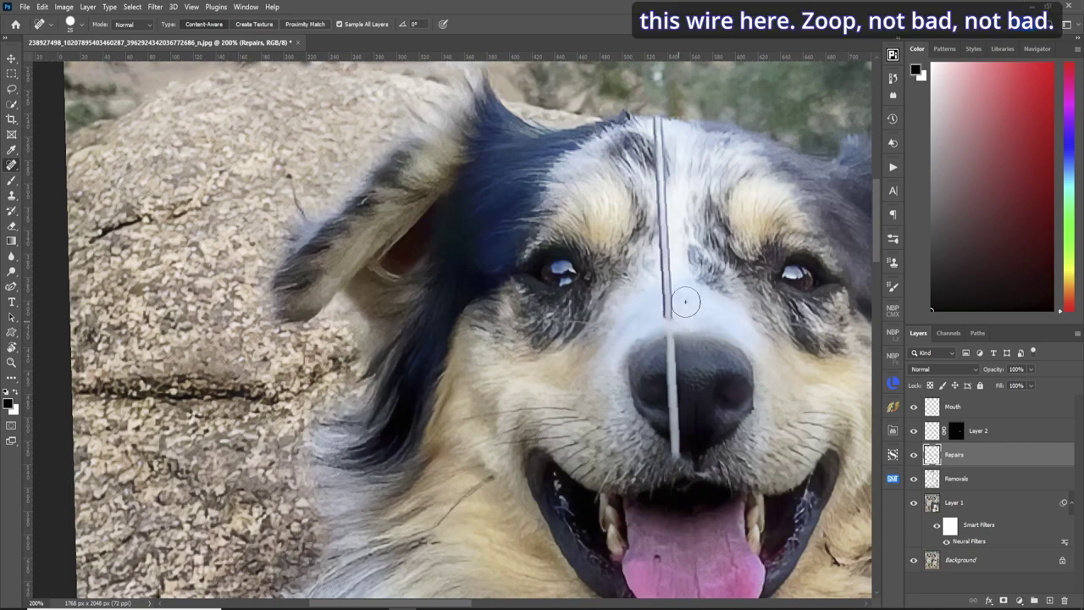
left_click_drag(663, 121, 664, 124)
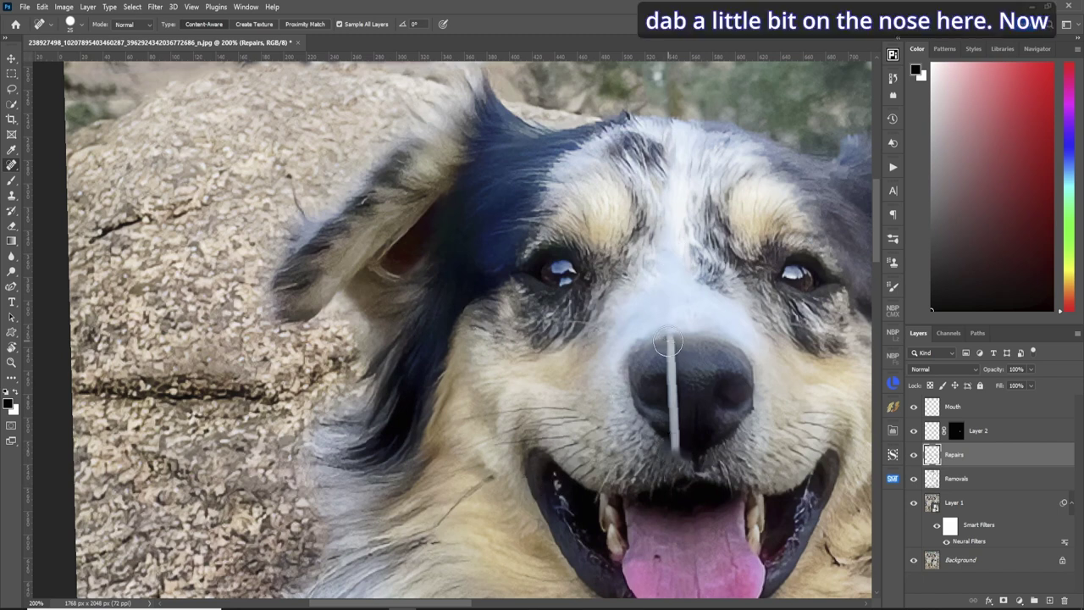
- Add a new layer named "Big Dog Mouth" above the Mouth layer
scroll(517, 364, "down", 3)
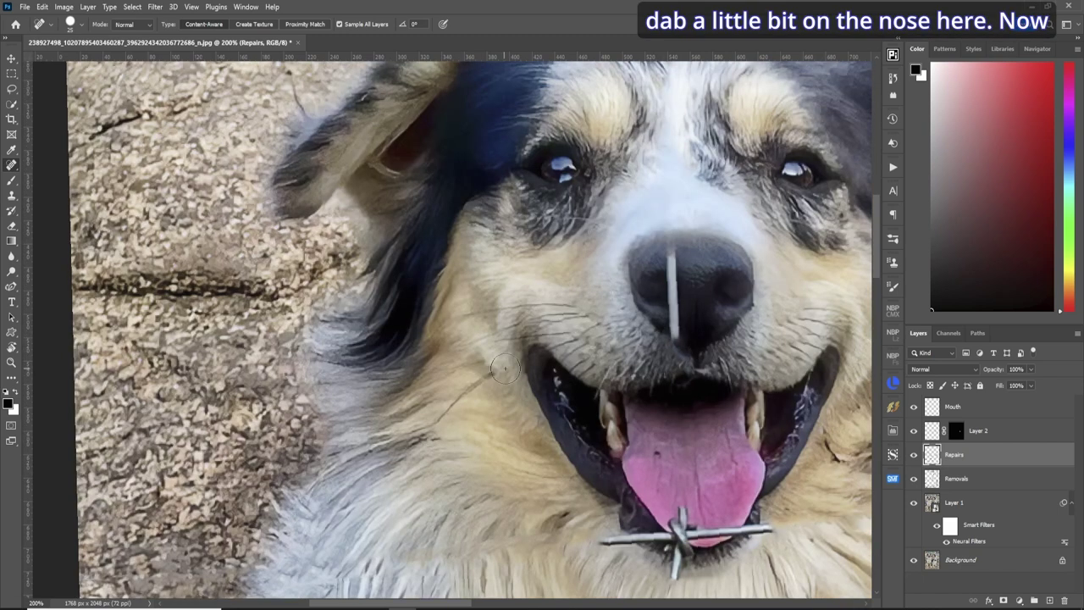
left_click_drag(877, 263, 877, 265)
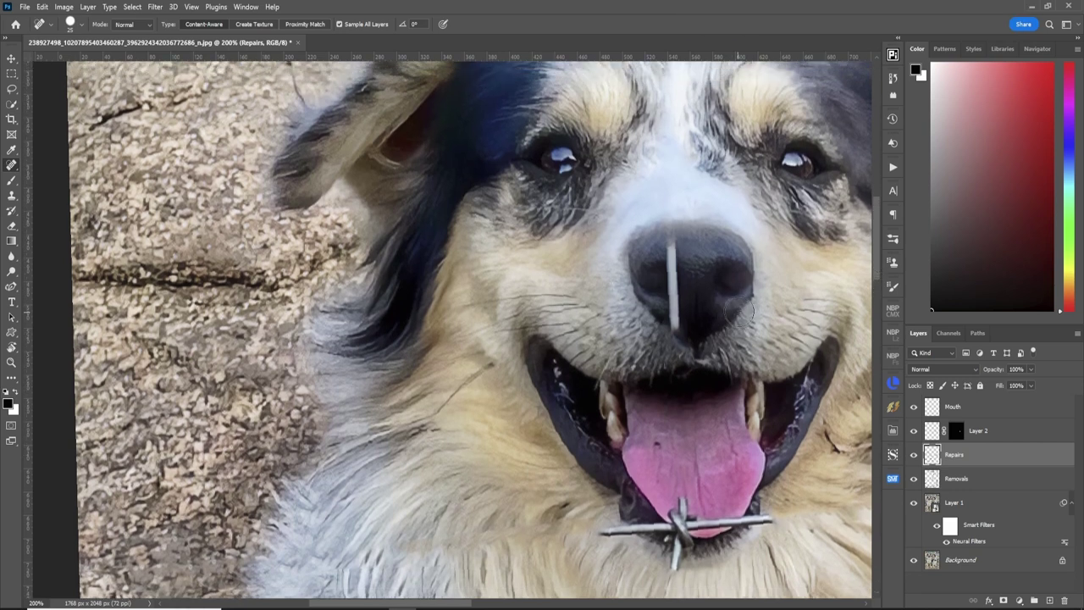
left_click(995, 408)
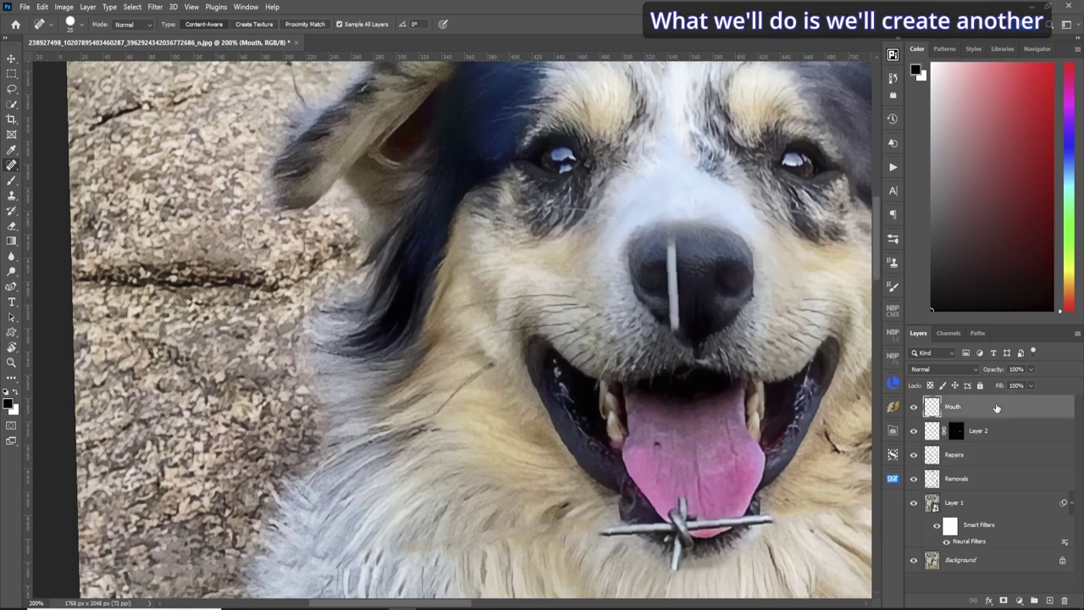
key("ctrl+shift+n")
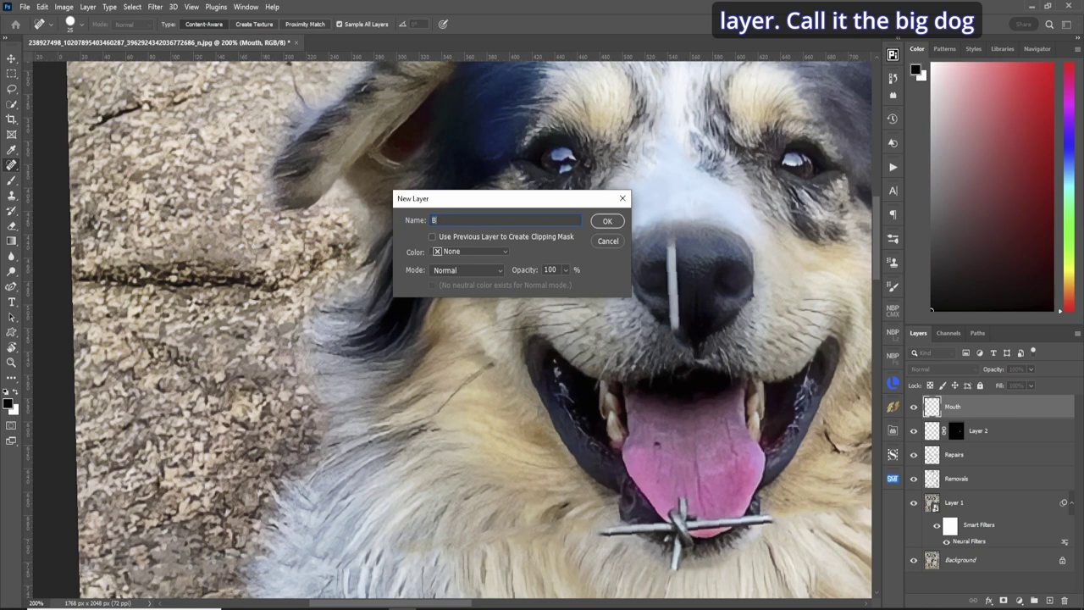
type("Big Dog Mout")
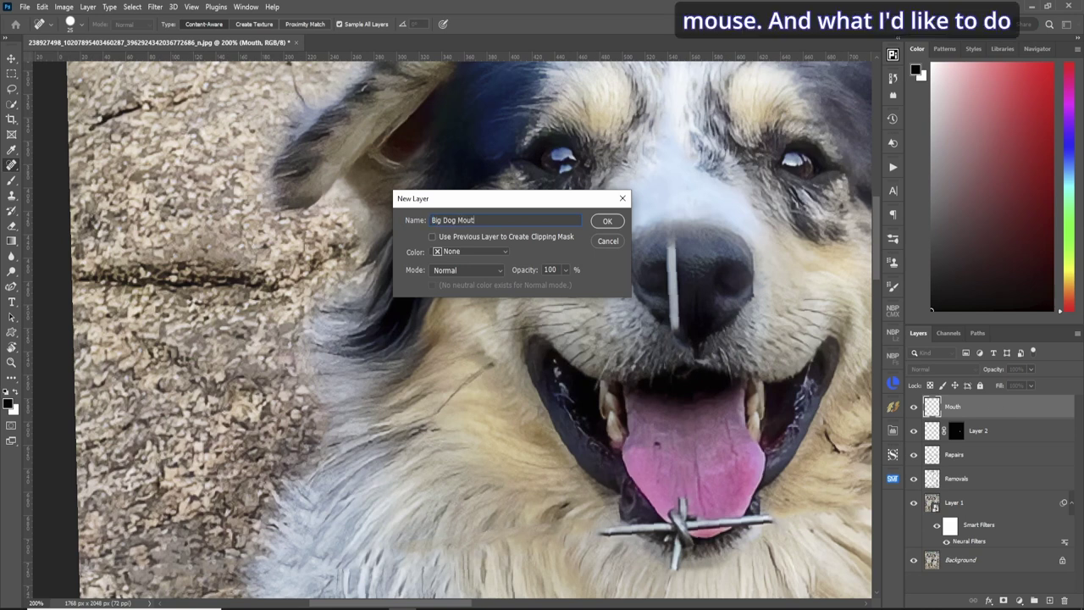
type("h")
key("Return")
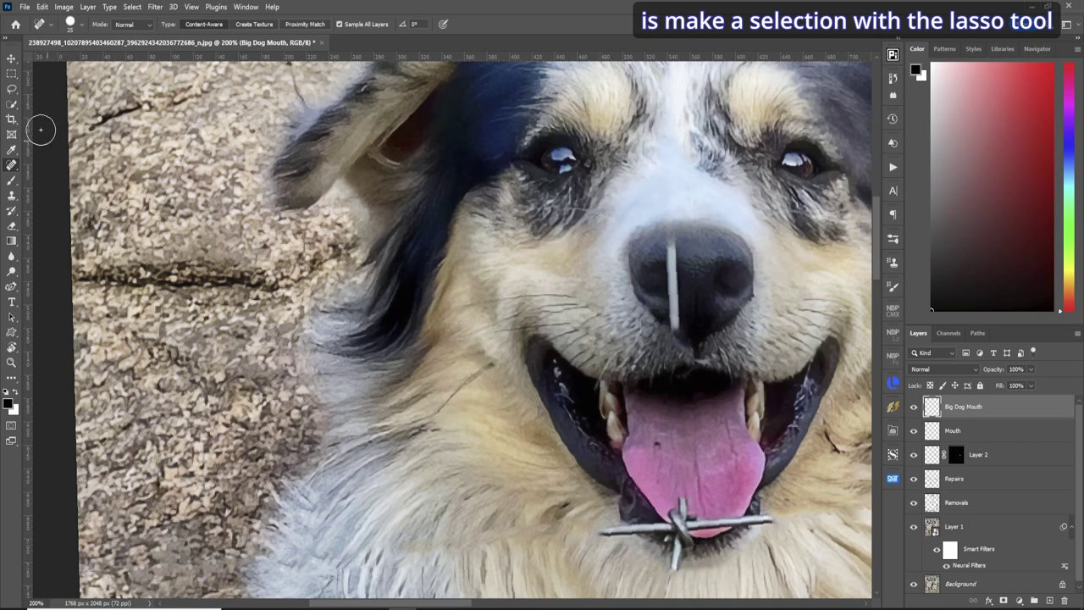
- Make a rectangular selection around the wire on the large dog's nose and set the Clone Stamp's flow to 20%
left_click_drag(11, 74, 83, 77)
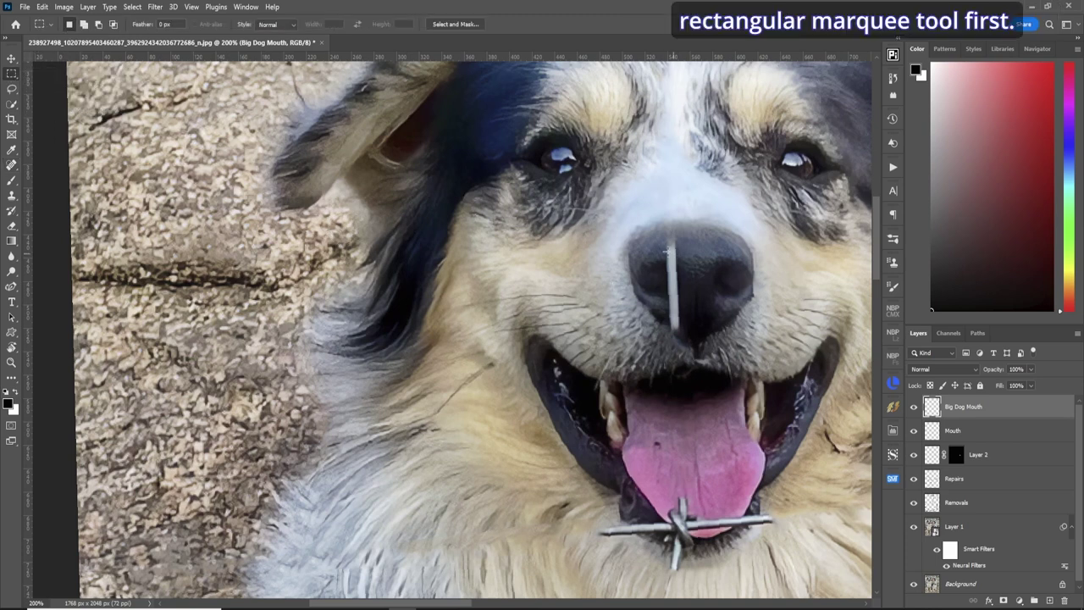
left_click_drag(645, 241, 689, 339)
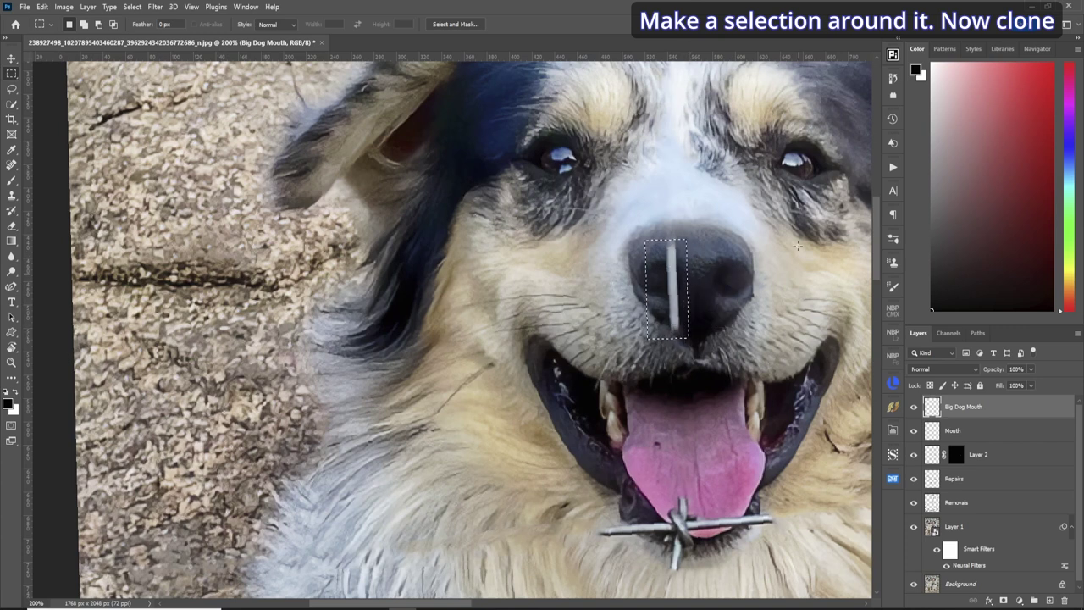
key("s")
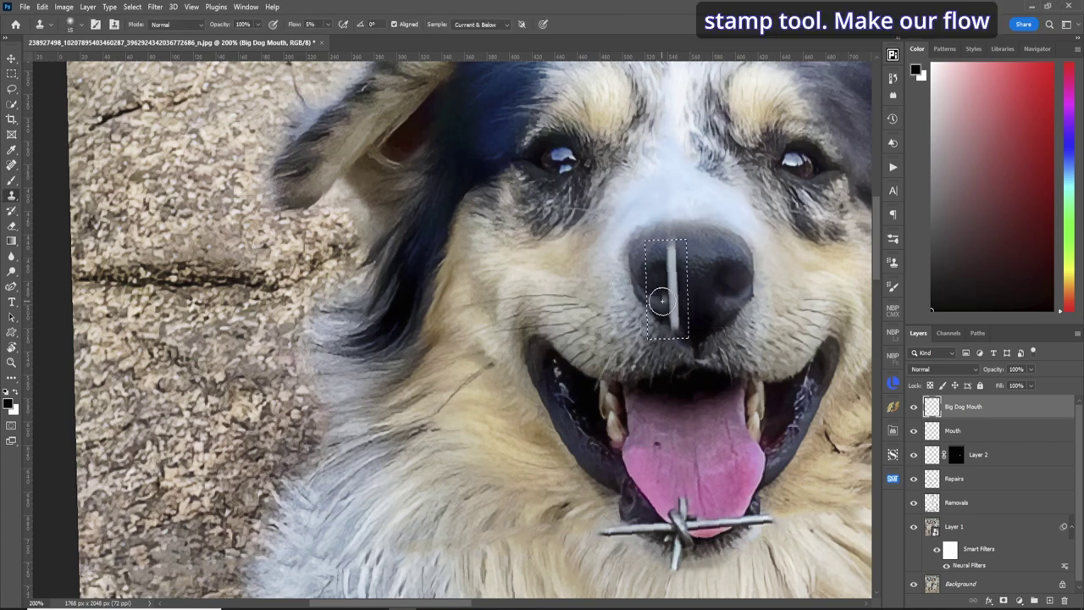
left_click(295, 25)
type("20")
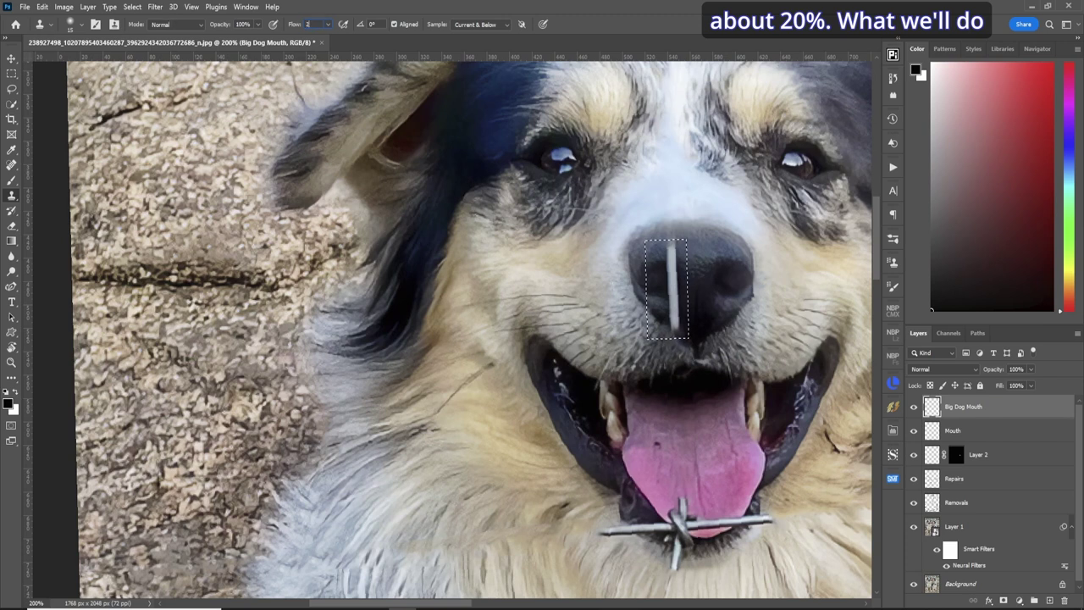
- Flip the Clone Stamp's source horizontally in the Clone Source settings
left_click(245, 7)
left_click(294, 170)
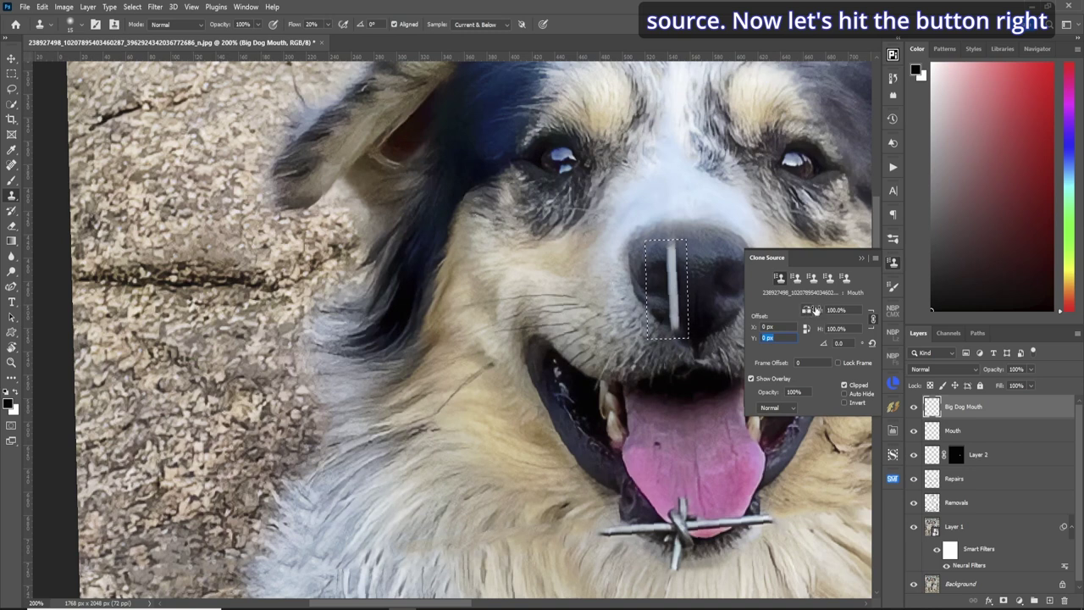
left_click(859, 258)
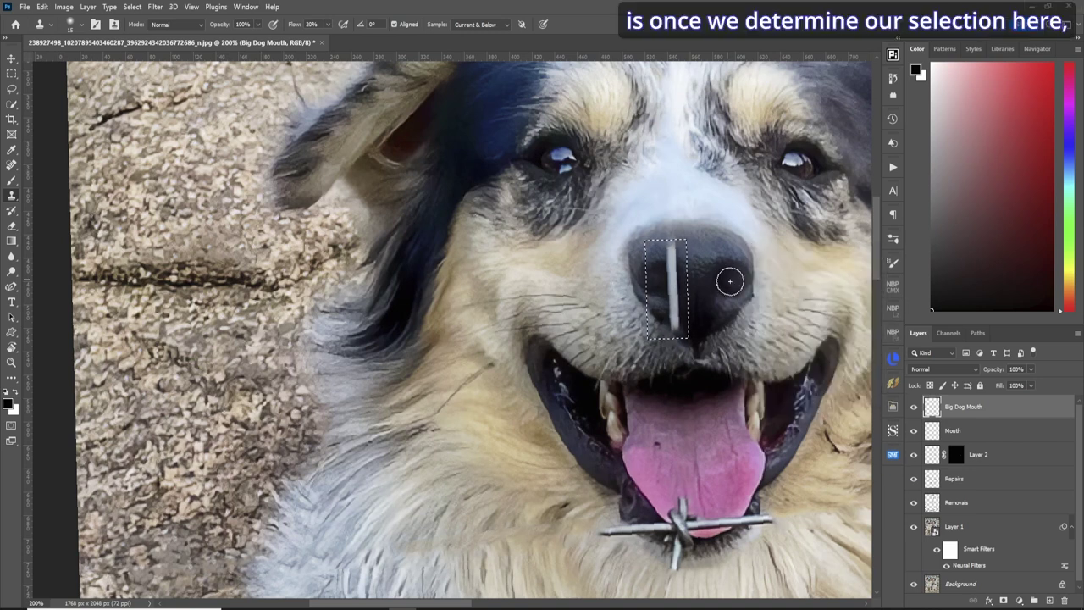
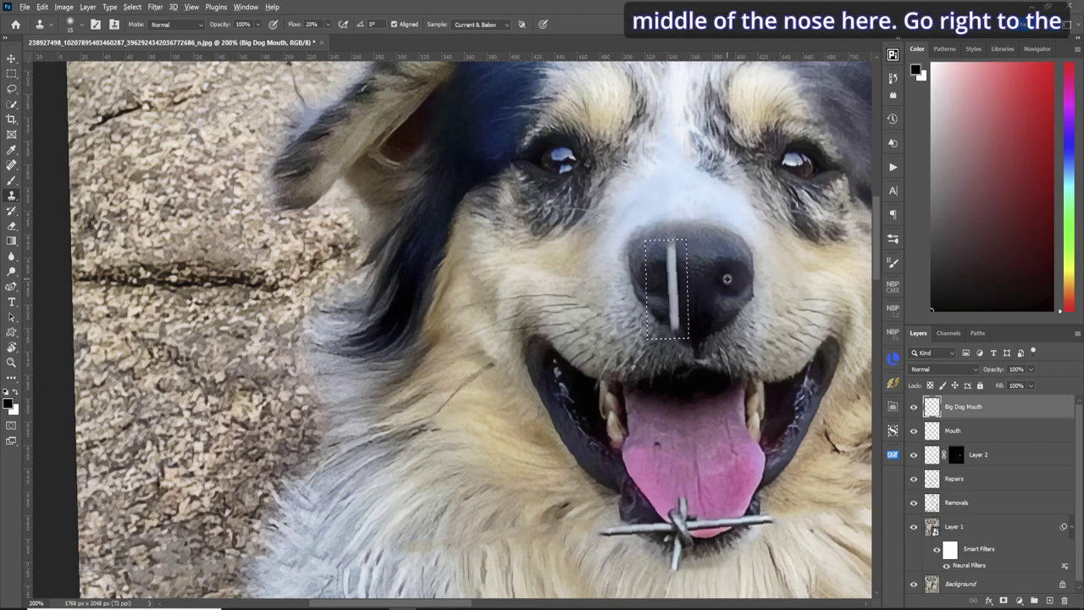
- Clone the mirrored intact side of the nose over the selected wire, clear the selection and reopen the Clone Source settings
left_click(730, 278, "alt")
mouse_move(666, 281)
left_mouse_down()
mouse_move(671, 247)
mouse_move(677, 329)
mouse_move(666, 246)
left_mouse_up()
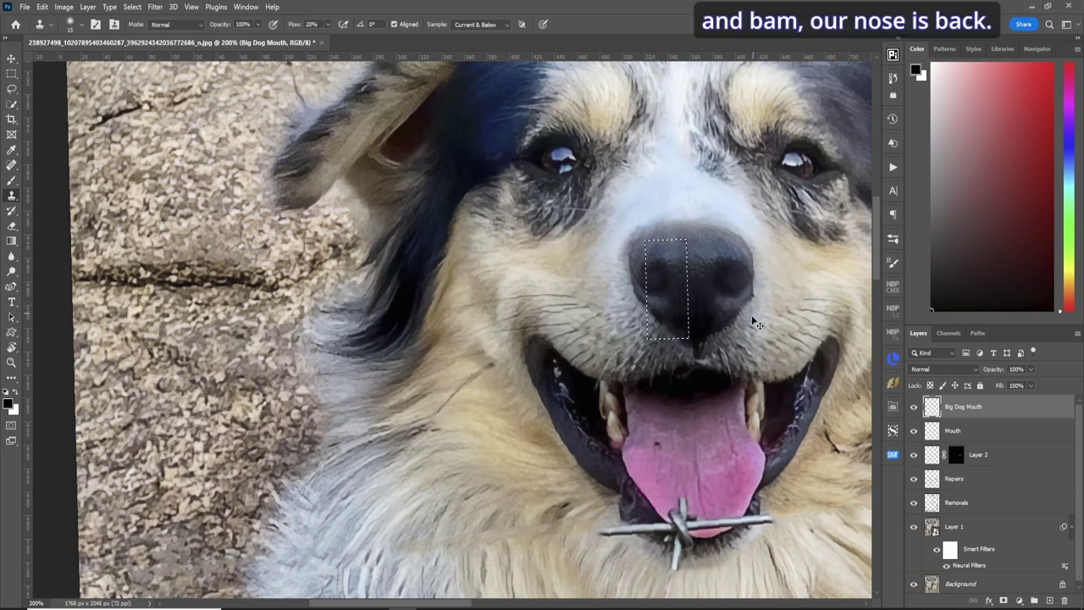
key("ctrl+d")
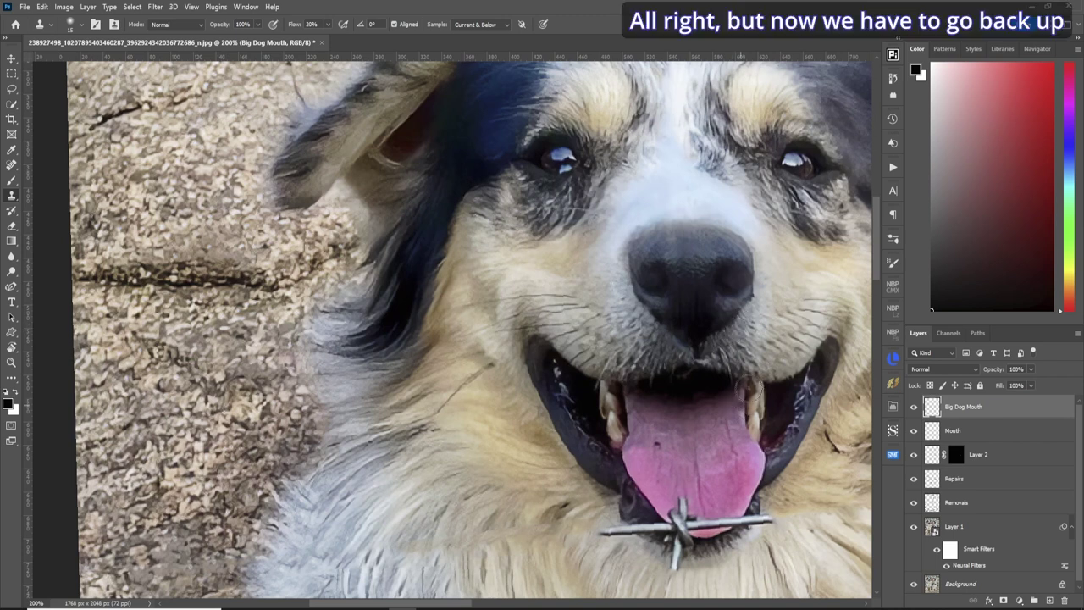
left_click(247, 6)
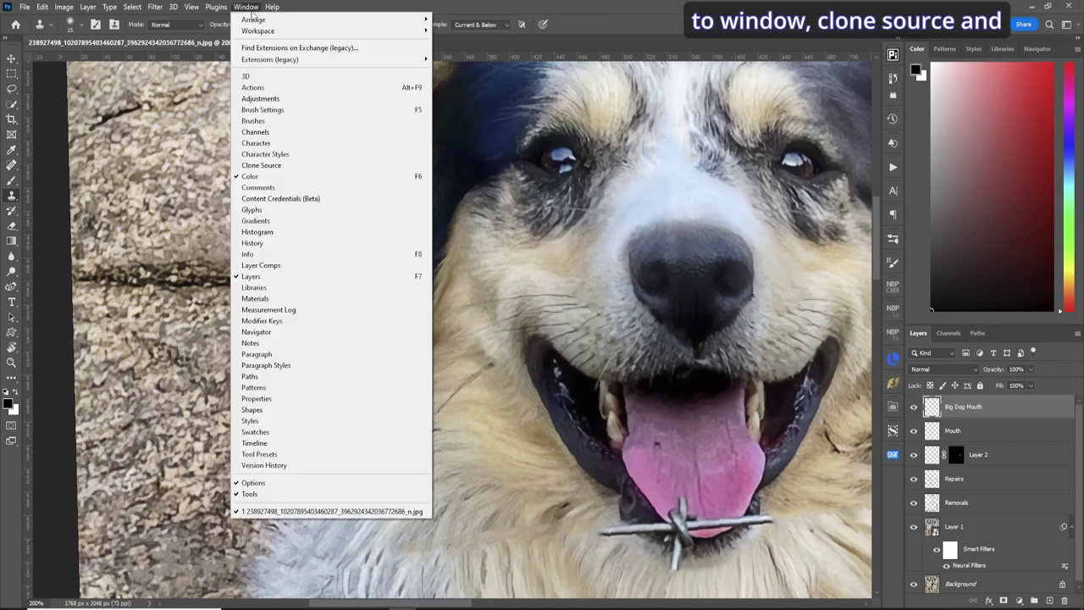
left_click(323, 167)
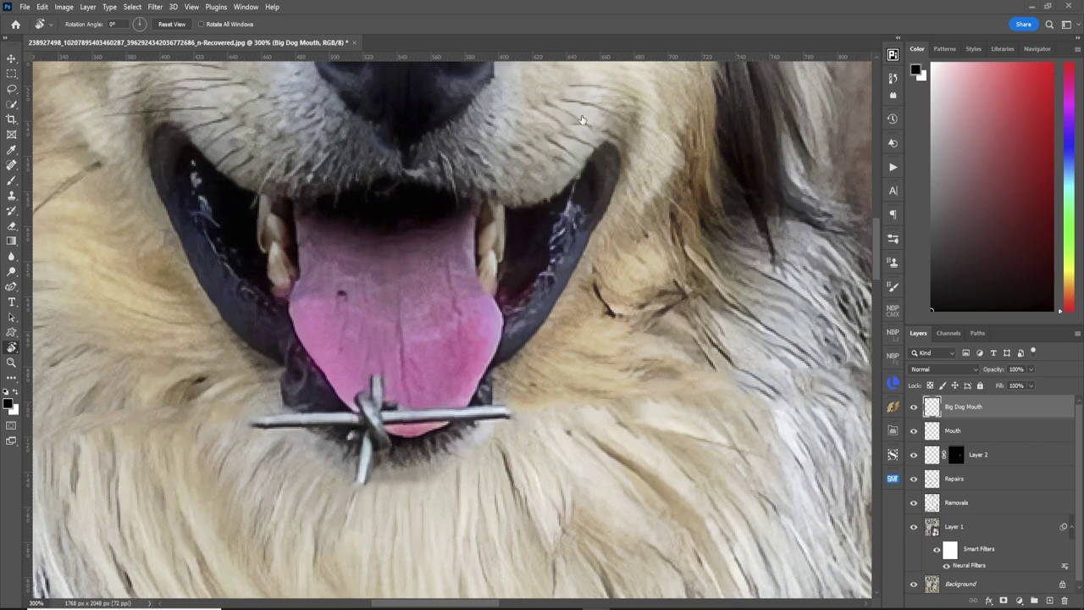
- Rotate the canvas view to about -175° and add a new layer named "Tongue" above Big Dog Mouth
left_click_drag(462, 479, 415, 281)
key("ctrl+shift+n")
type("Tongue")
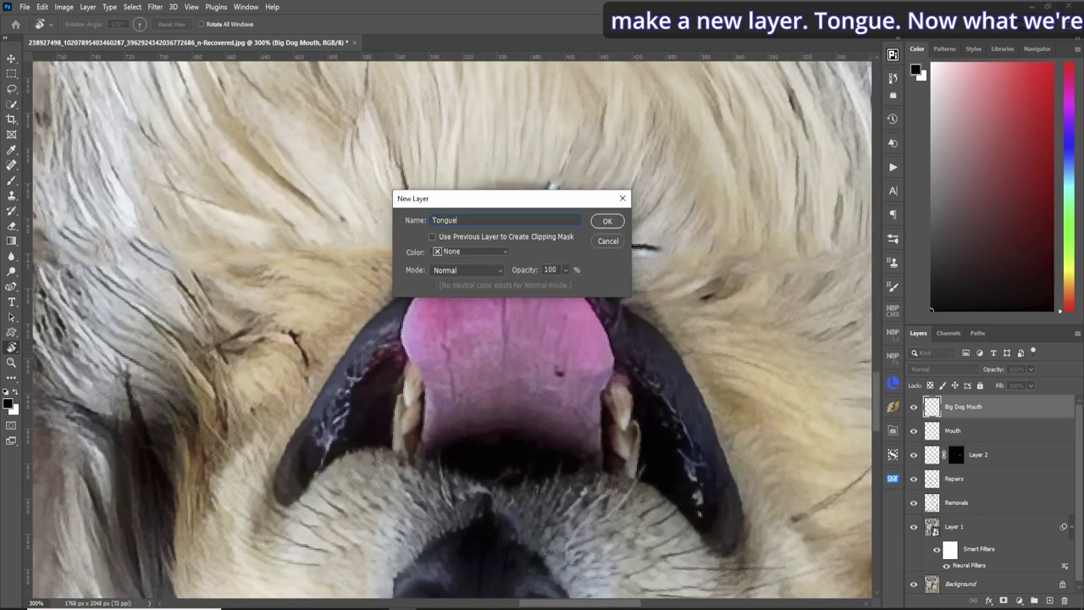
key("Return")
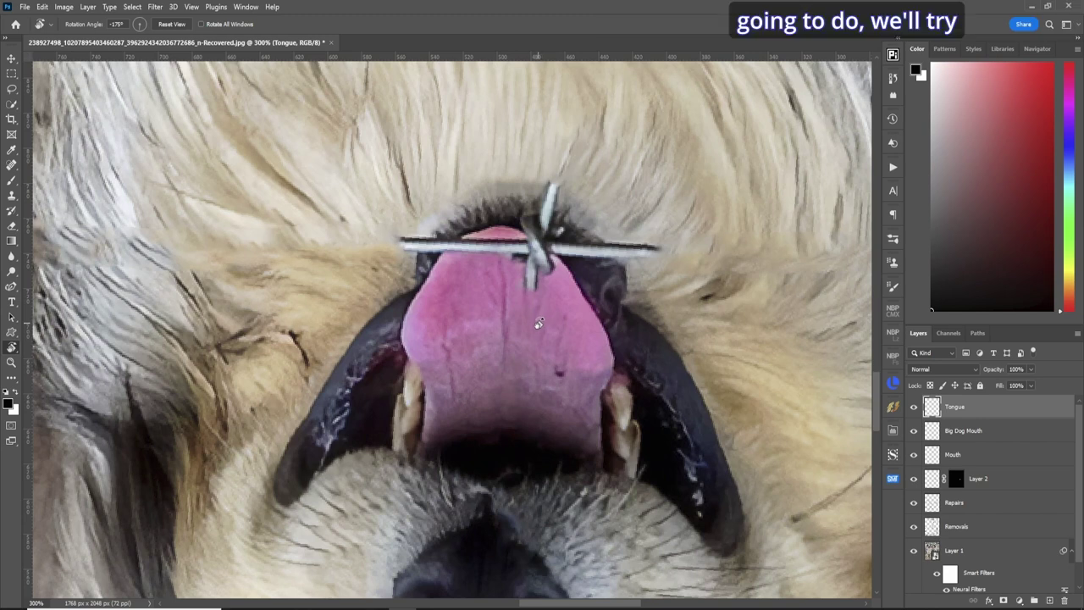
- Spot-heal the horizontal wire beside the tongue, dabbing from its outer end in the fur across the dark lip toward the knot
key("j")
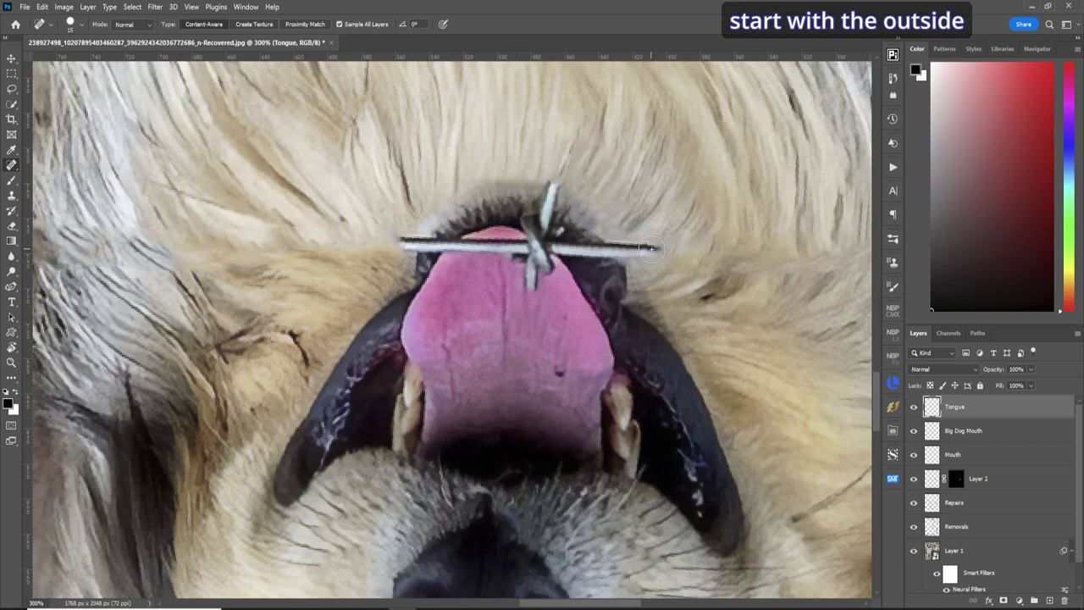
left_click(650, 249)
left_click(640, 252)
left_click(626, 252)
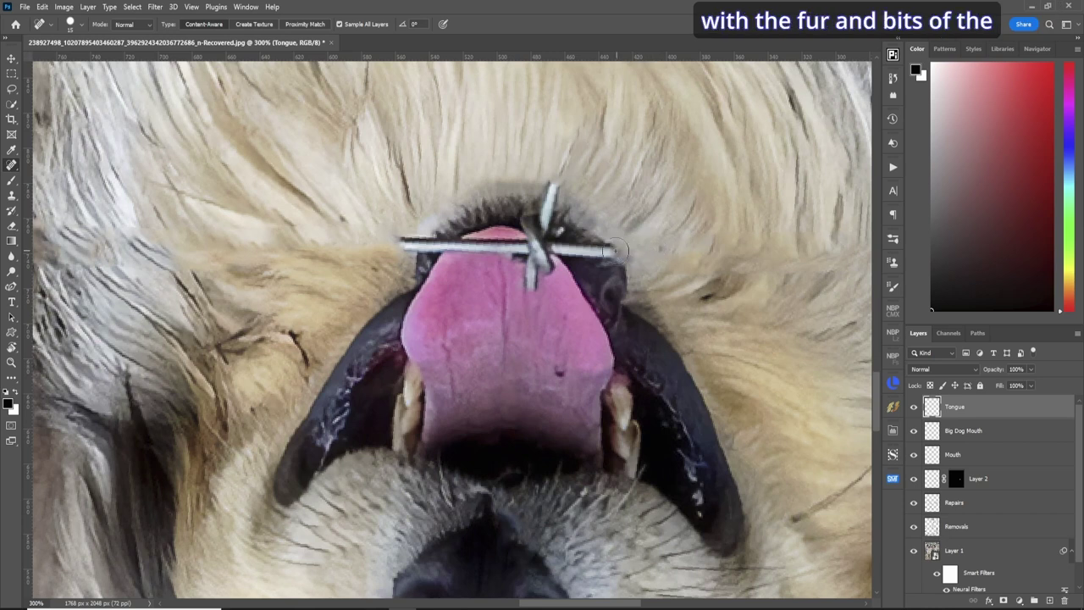
left_click(608, 251)
left_click_drag(595, 250, 573, 249)
left_click(569, 249)
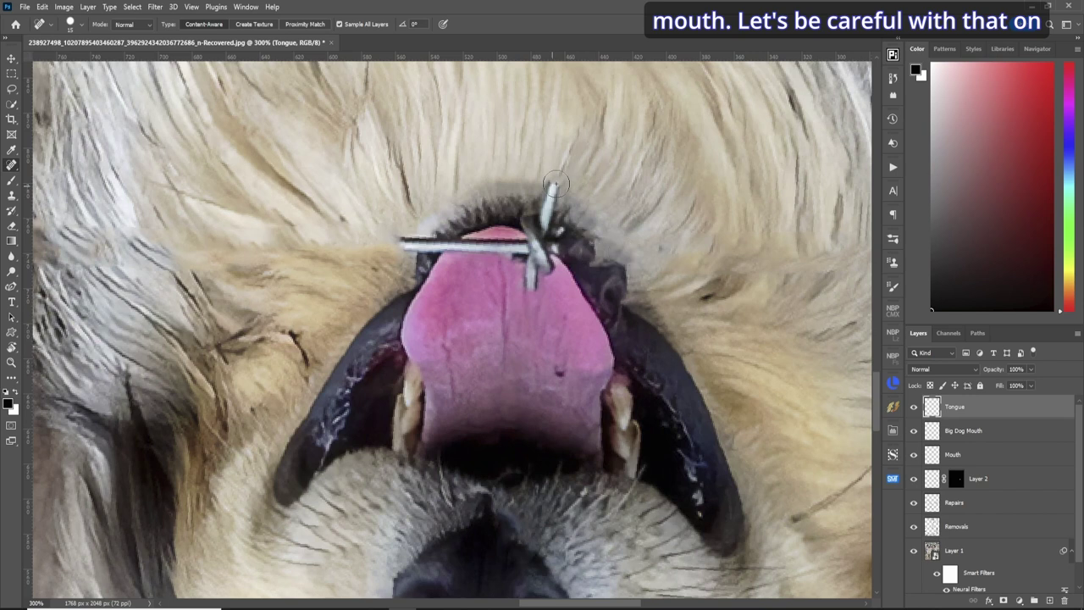
- Heal away the wire end sticking into the chin fur and the opposite end of the horizontal wire up to the tongue's edge
left_click_drag(554, 183, 547, 224)
left_click(398, 244)
left_click(410, 246)
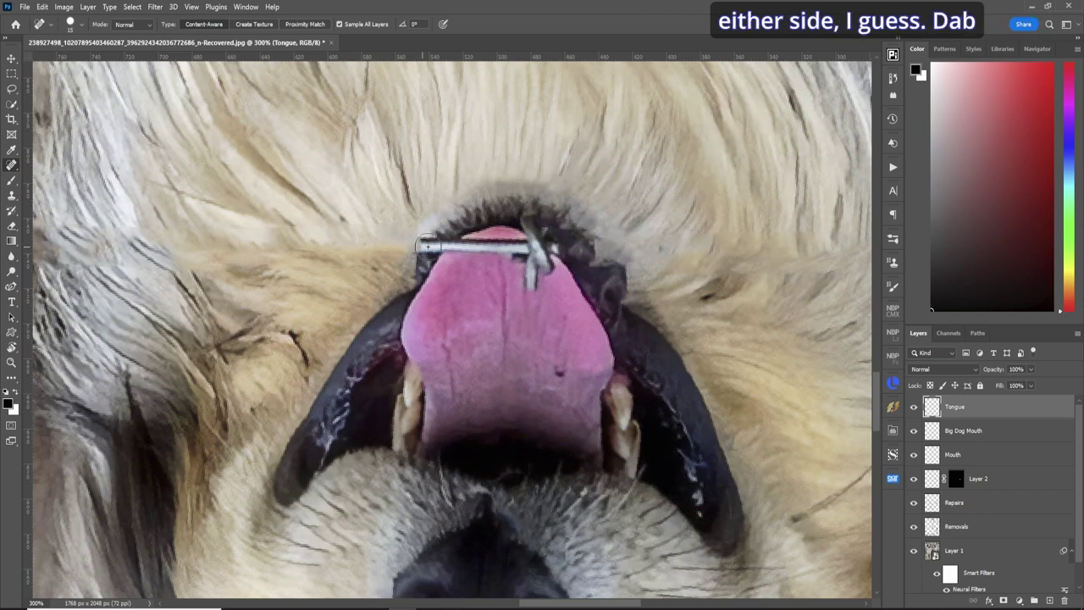
left_click(426, 246)
left_click(436, 246)
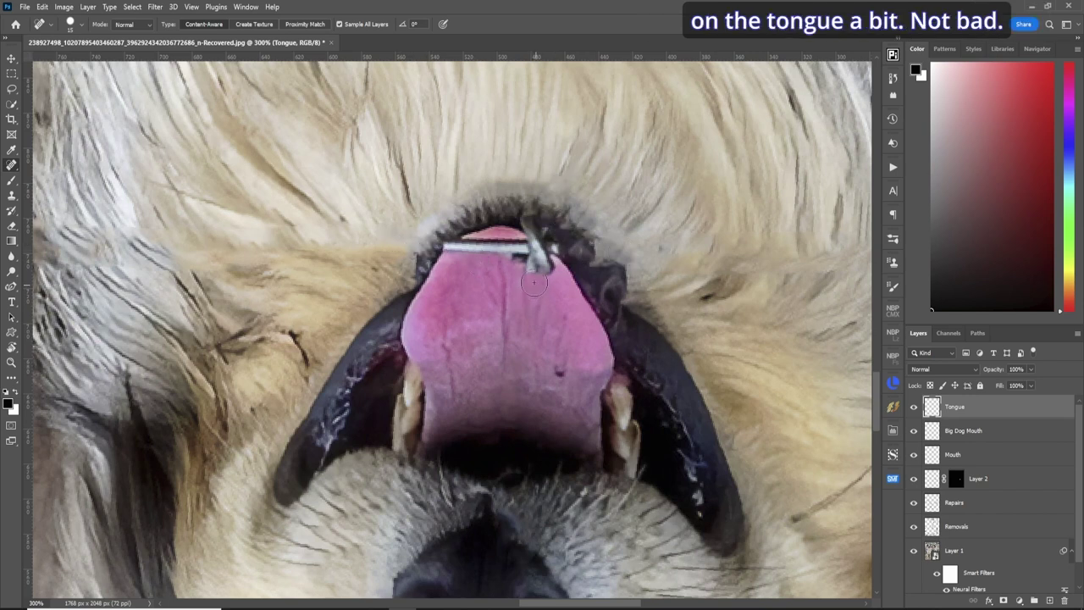
- Heal away the remaining wire and its knot across the tip of the tongue with short dabs and strokes
left_click(449, 245)
left_click(471, 247)
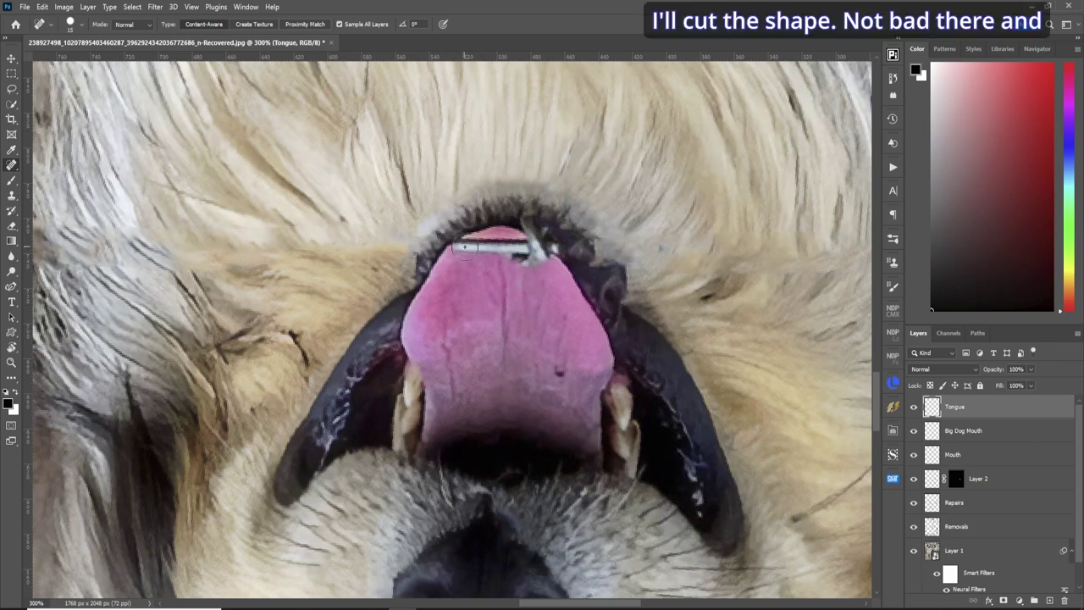
left_click(464, 246)
left_click_drag(471, 245, 512, 245)
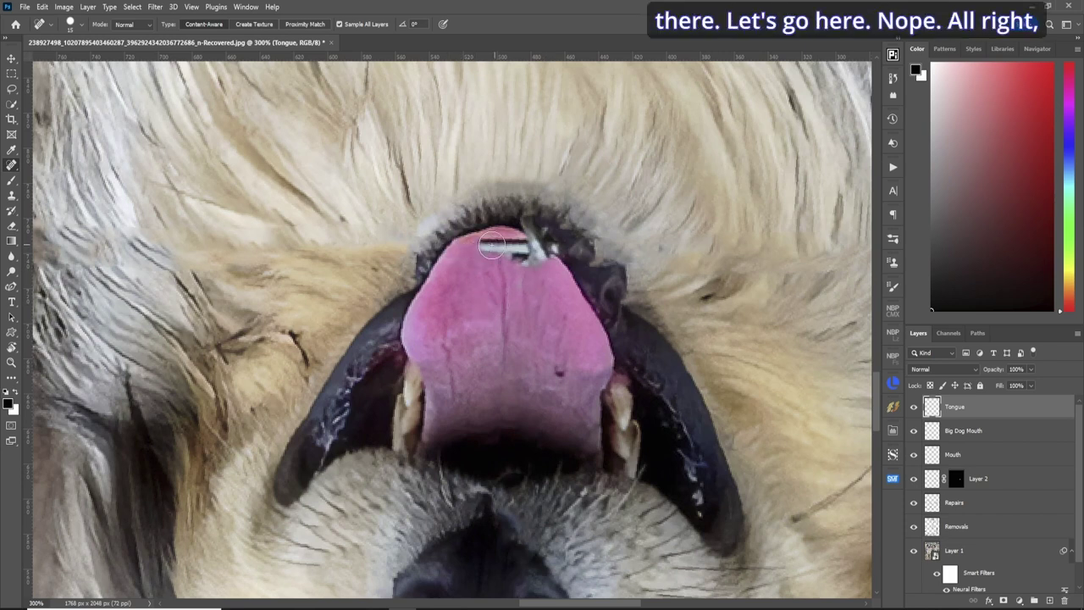
left_click(514, 234)
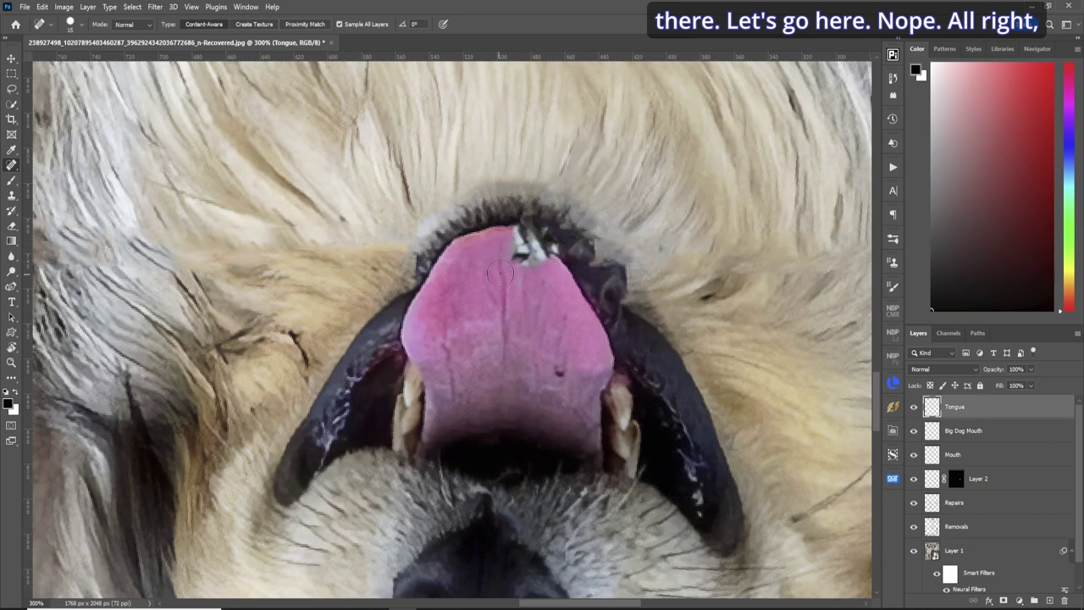
left_click(519, 256)
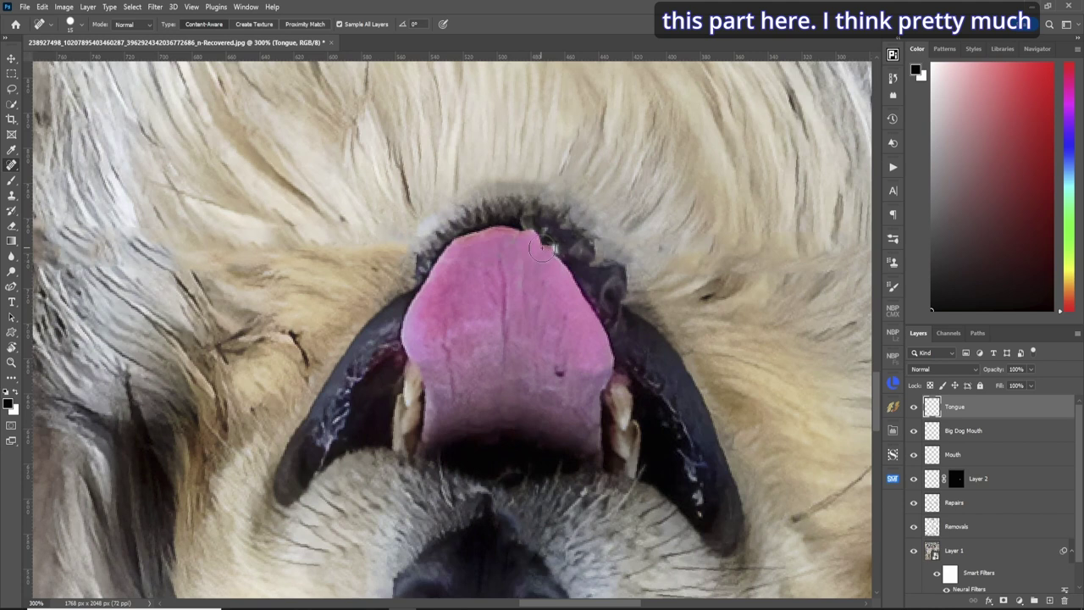
left_click(542, 248)
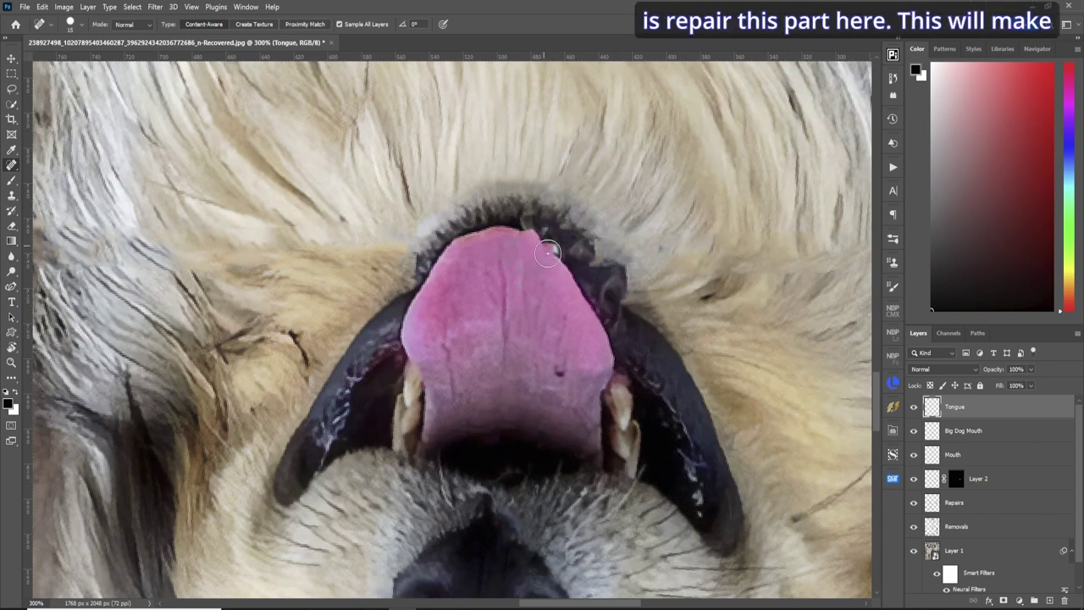
- Add a new layer named "Tongue 2" above the Tongue layer
key("ctrl+shift+n")
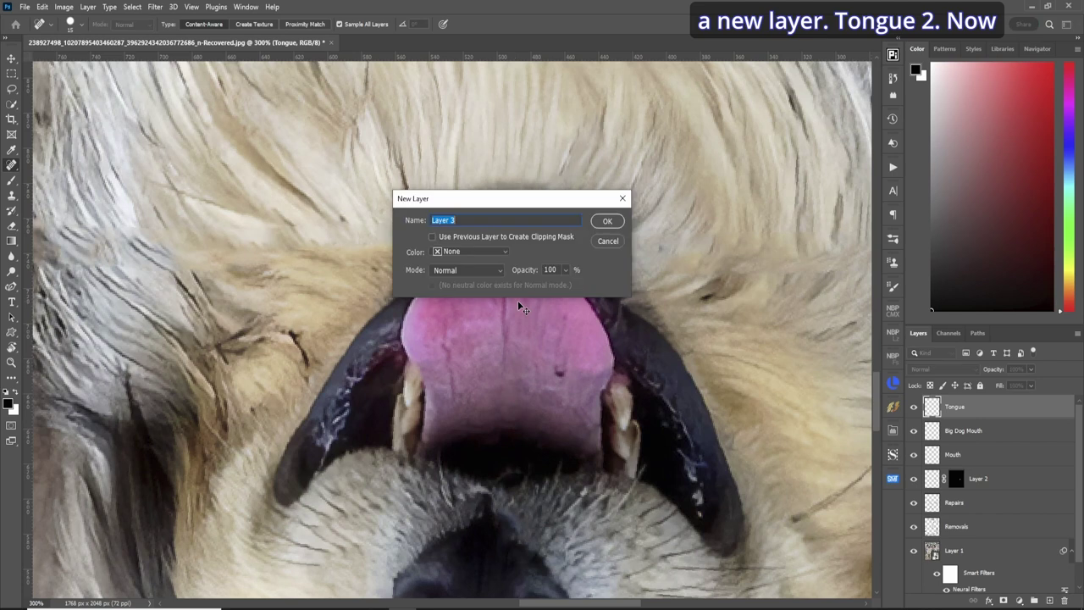
type("Tongue 2")
key("Return")
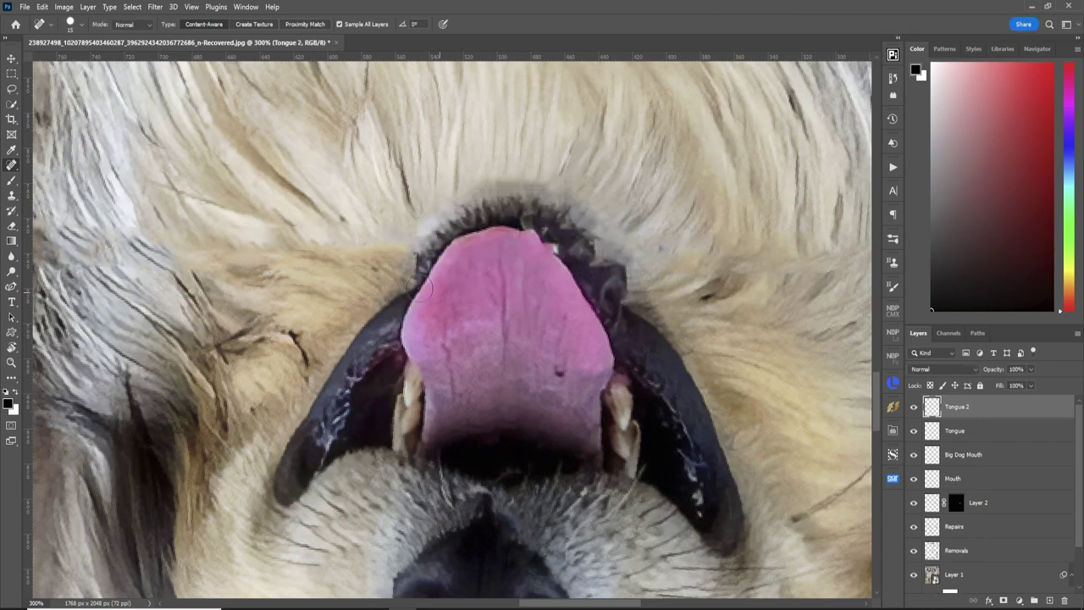
- Check the Clone Source settings and clone a diagonal strip of the tongue's intact edge onto the fur near the mouth
key("s")
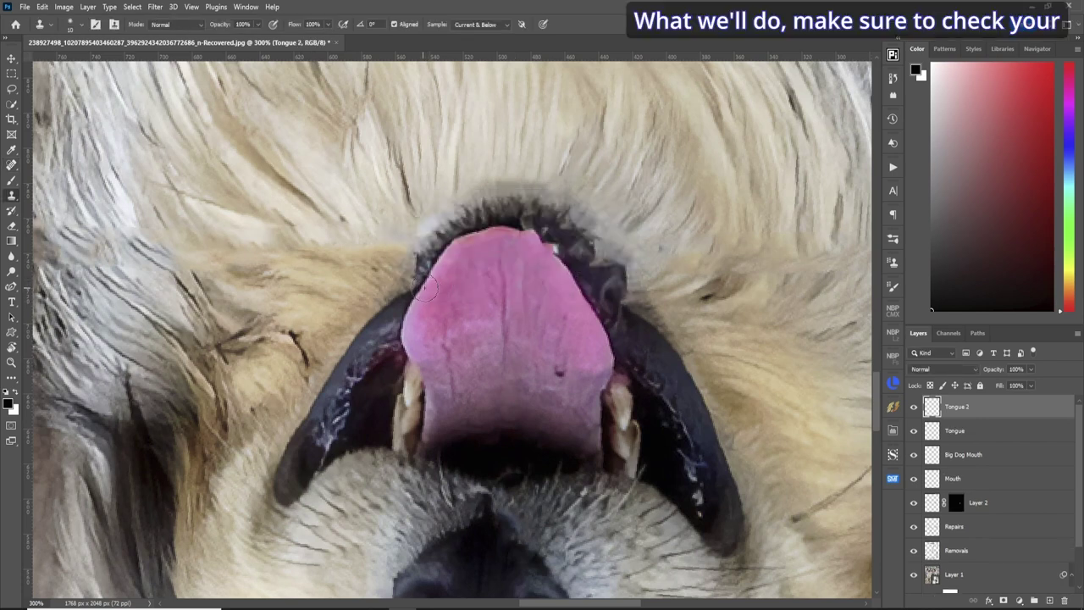
left_click(245, 8)
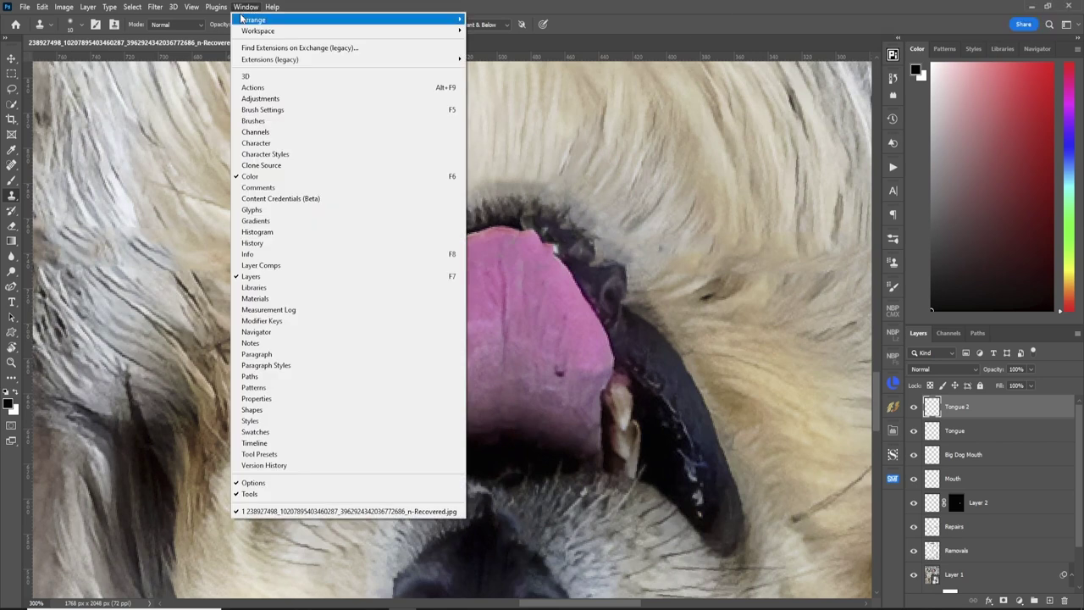
left_click(306, 161)
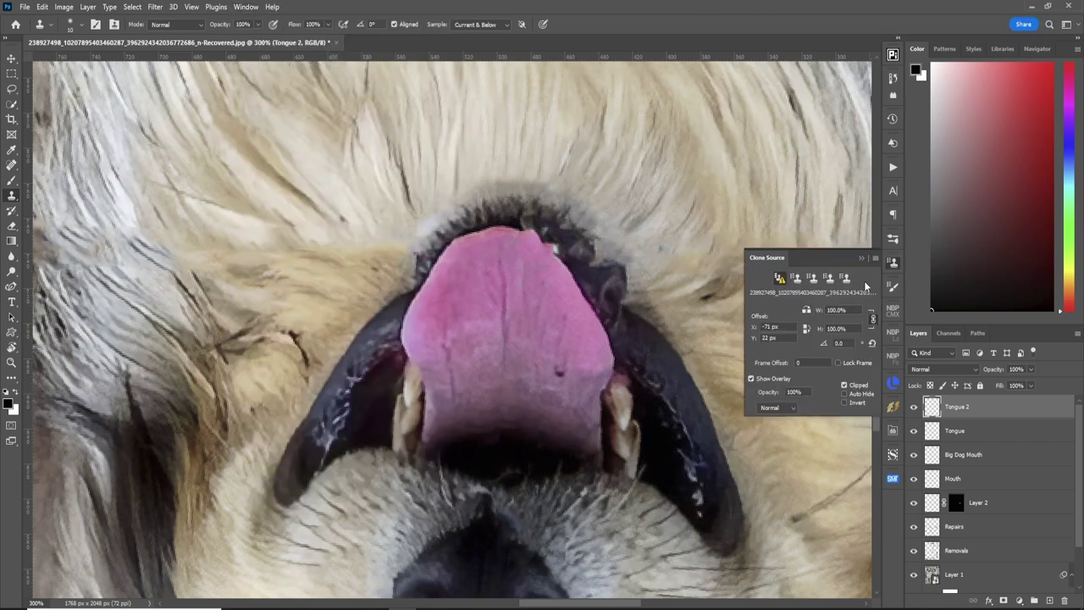
left_click(893, 262)
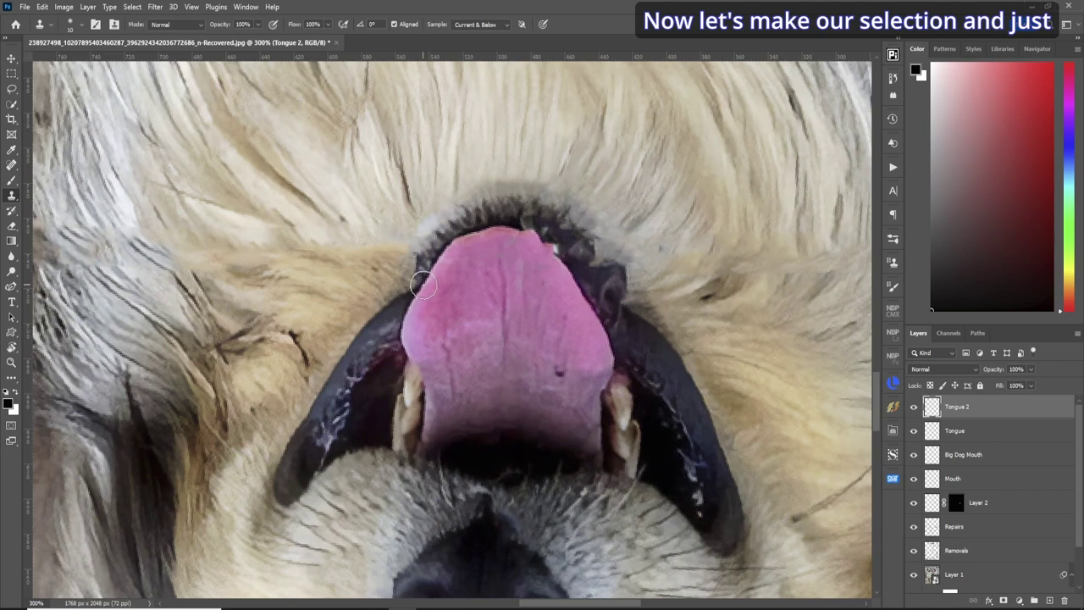
mouse_move(388, 196)
left_mouse_down()
mouse_move(412, 173)
mouse_move(385, 206)
mouse_move(402, 180)
mouse_move(383, 216)
left_mouse_up()
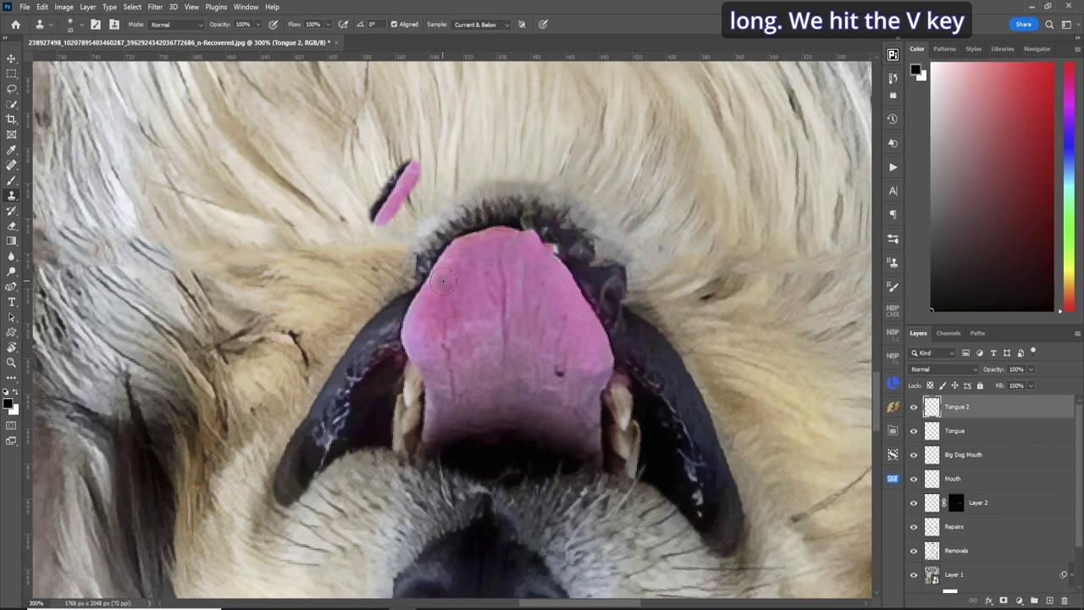
- Move the cloned strip onto the tongue's damaged edge and set the Tongue 2 layer's opacity to 50%
key("v")
left_click_drag(416, 170, 582, 264)
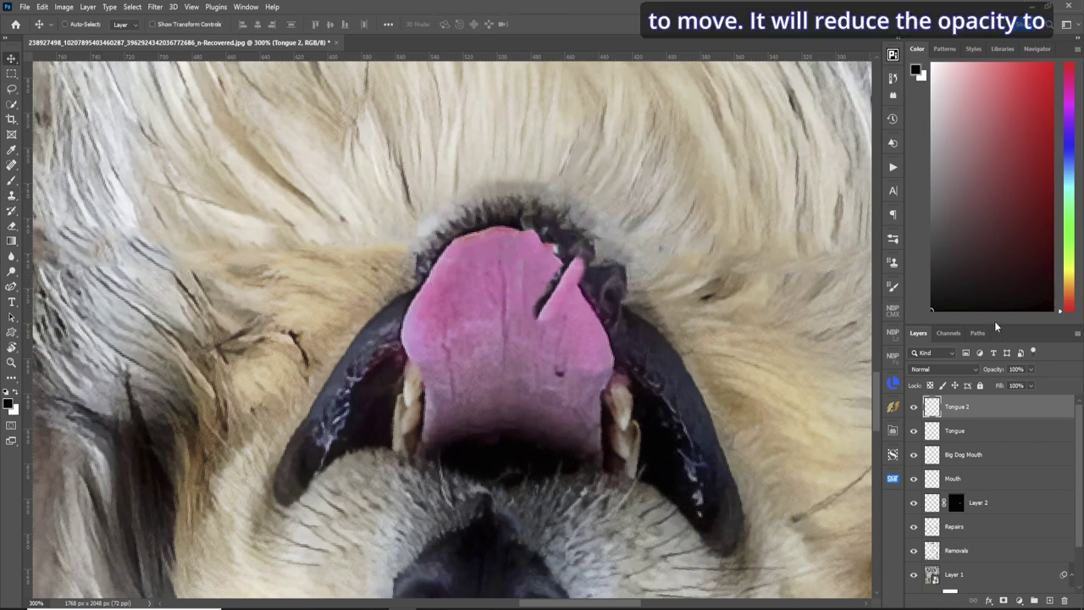
left_click(1030, 369)
left_click_drag(1024, 370, 1004, 378)
type("50")
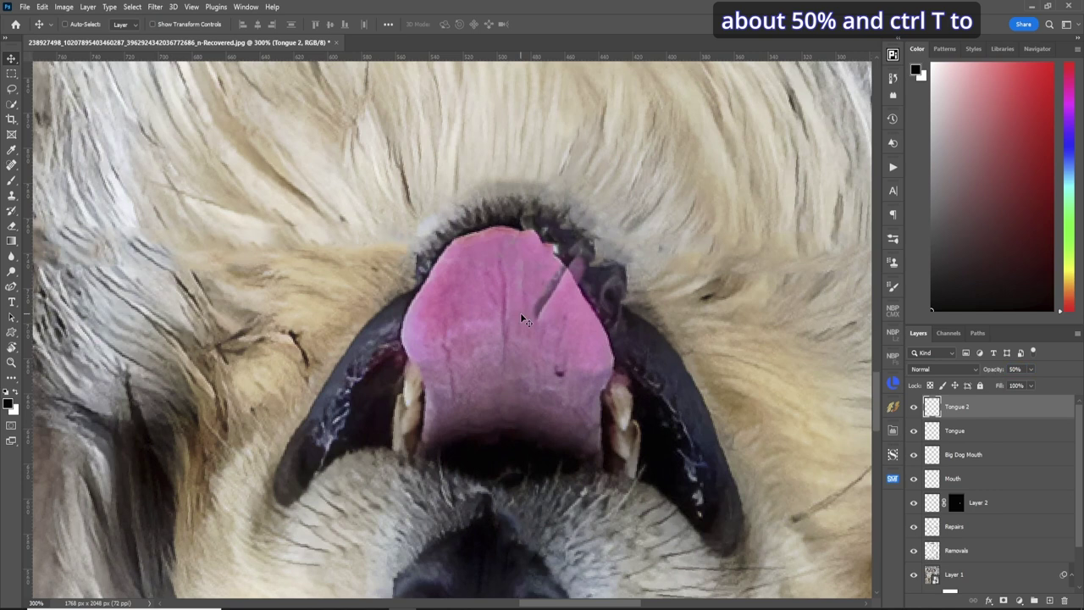
- Rotate the cloned strip about 102.8° with Free Transform and place it along the damaged edge of the tongue
key("ctrl+t")
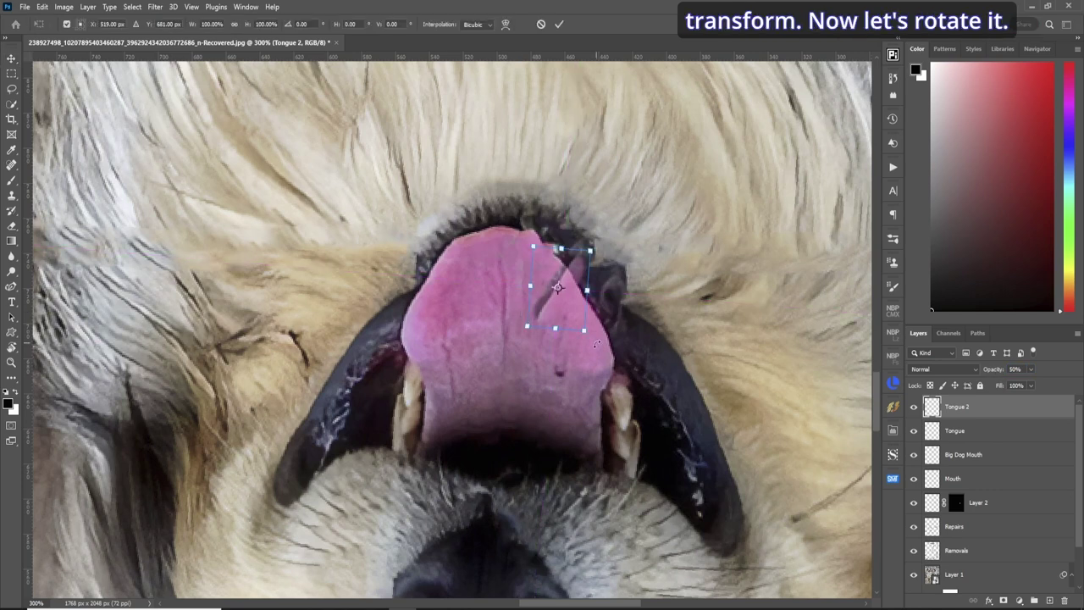
left_click_drag(600, 290, 475, 332)
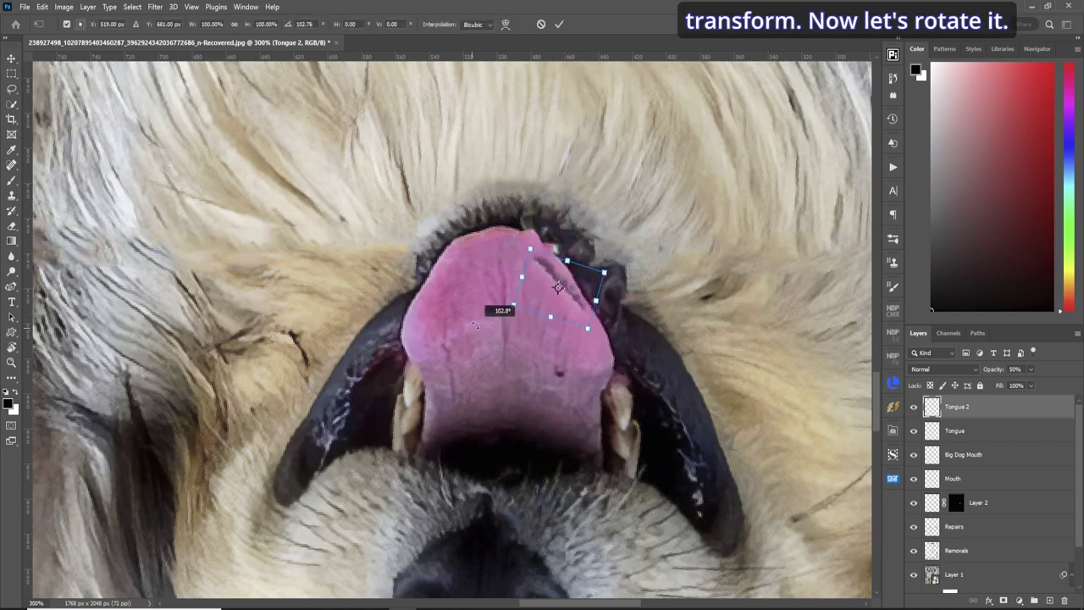
left_click_drag(563, 307, 551, 269)
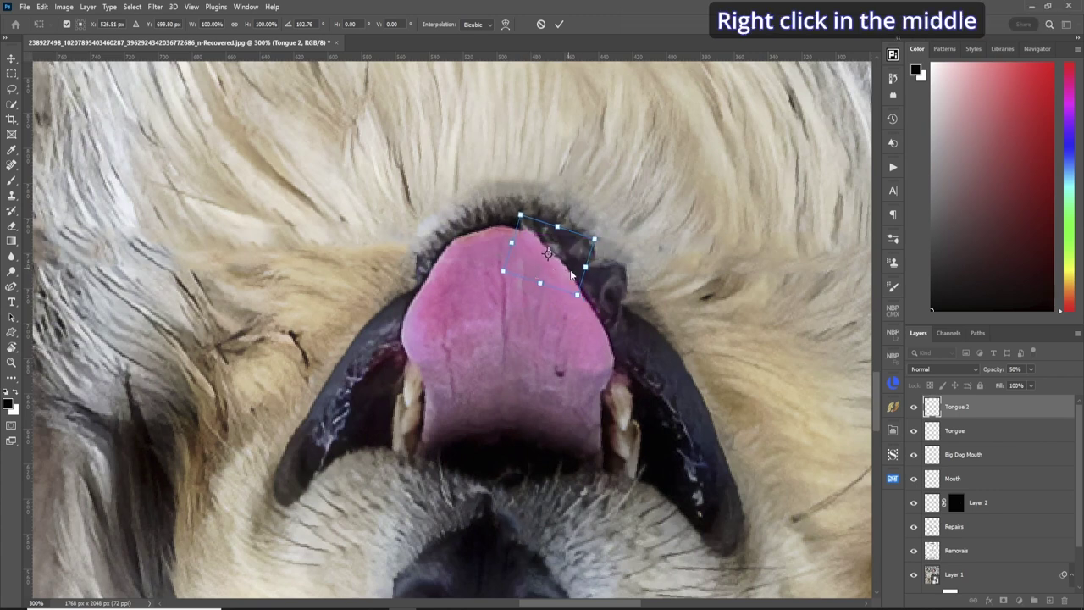
- Warp the strip to follow the tongue's contour, apply the transform and set the Tongue 2 layer's opacity to 100%
right_click(572, 275)
left_click(645, 351)
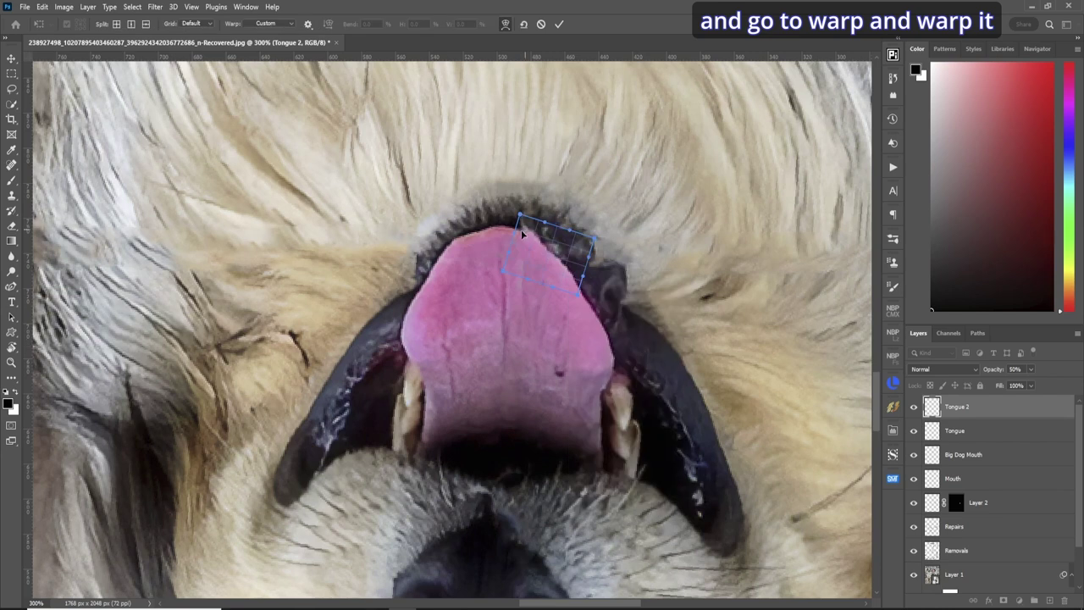
left_click_drag(522, 232, 529, 237)
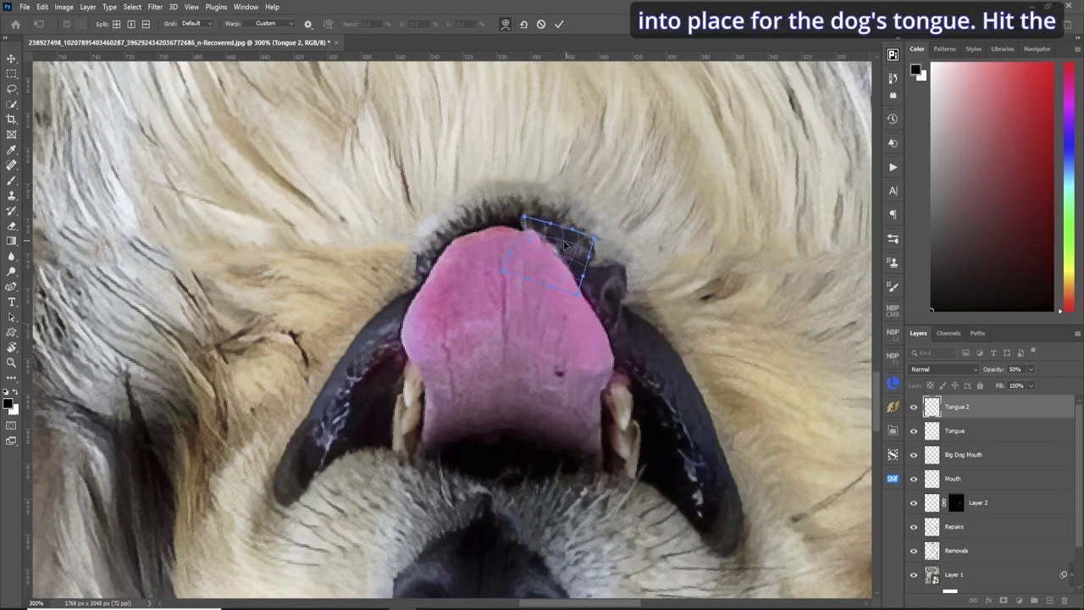
left_click_drag(563, 250, 568, 244)
left_click(560, 24)
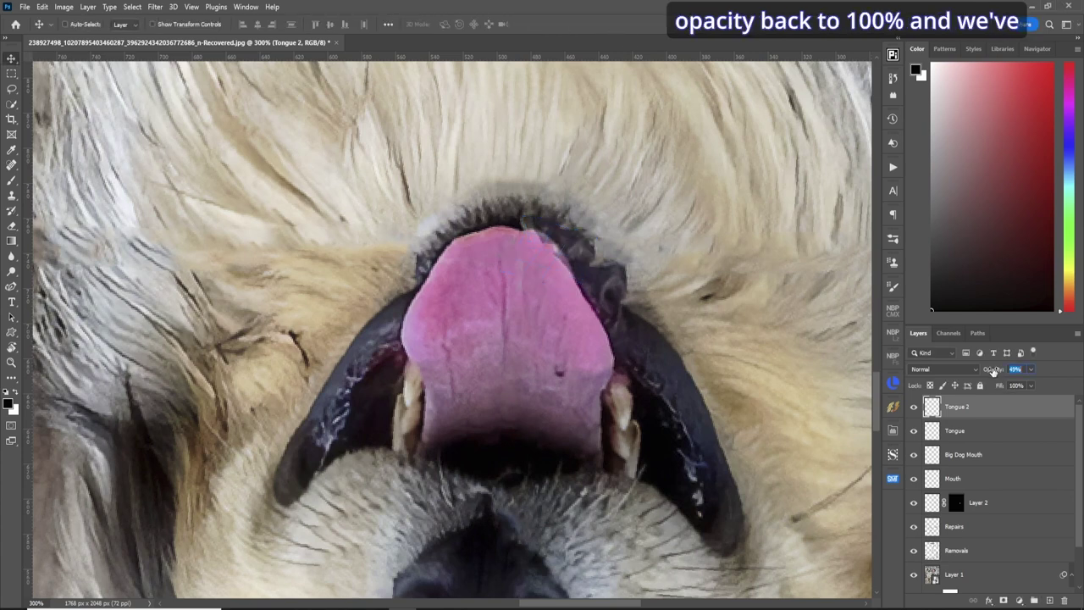
type("100")
key("Return")
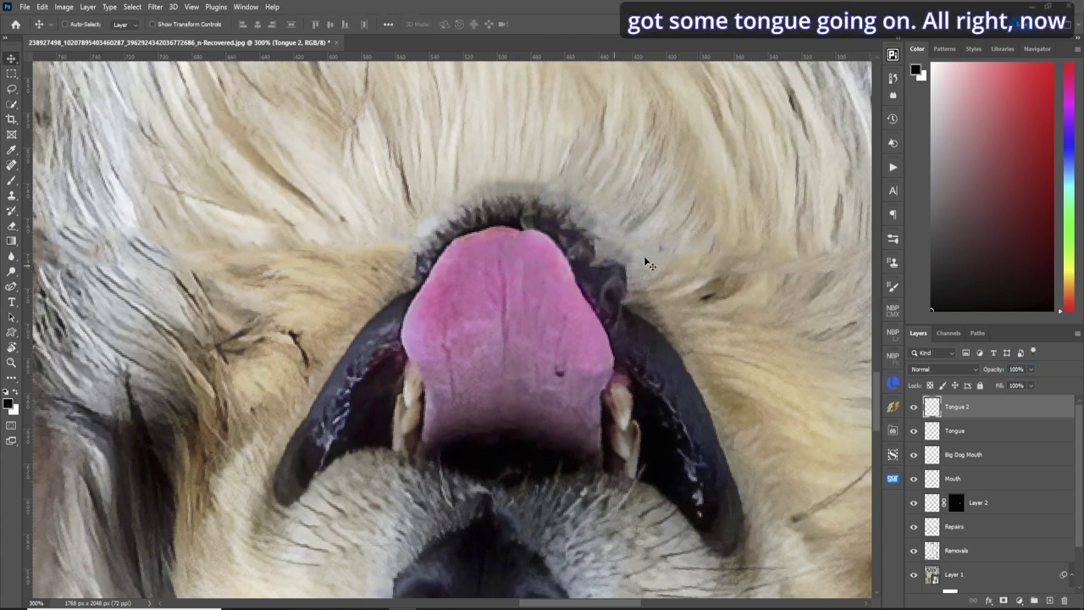
- Select the Big Dog Mouth layer, rotate the canvas back to upright and sample the lip edge below the tongue with the Clone Stamp
left_click(964, 456)
key("r")
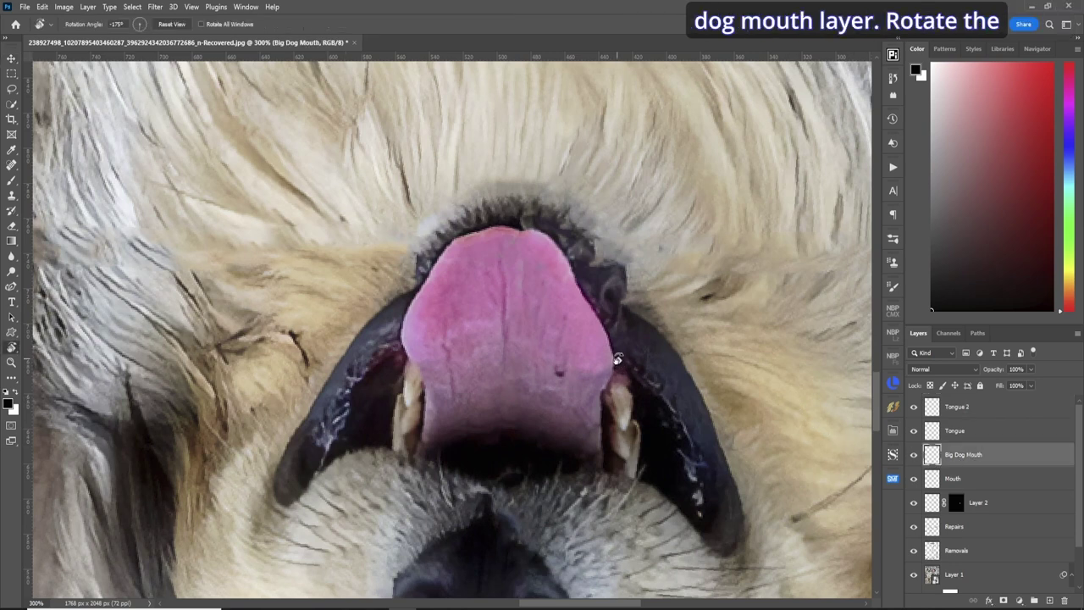
left_click_drag(652, 339, 388, 477)
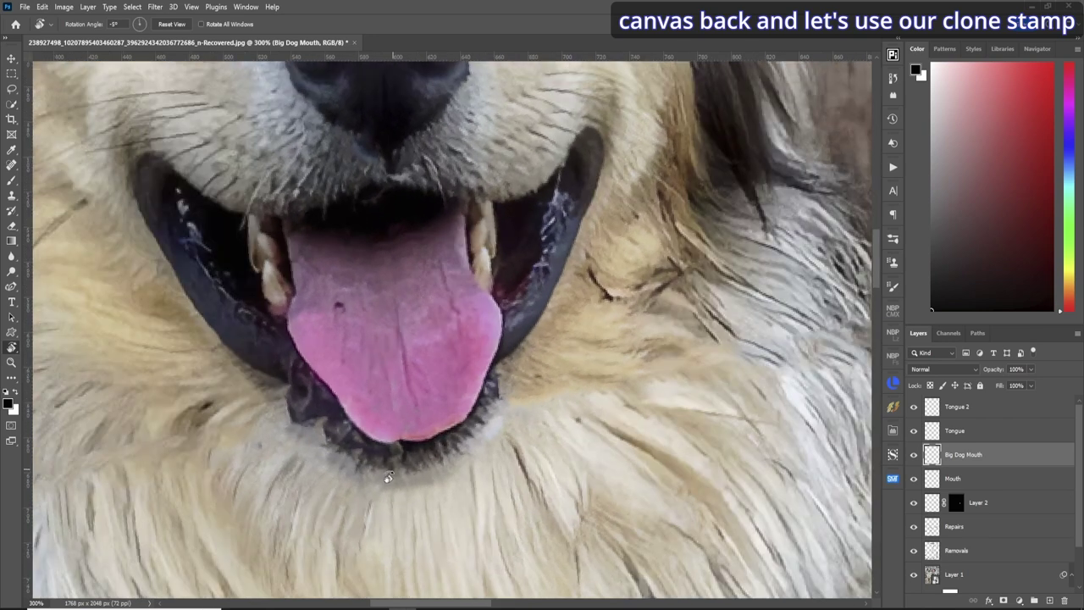
key("s")
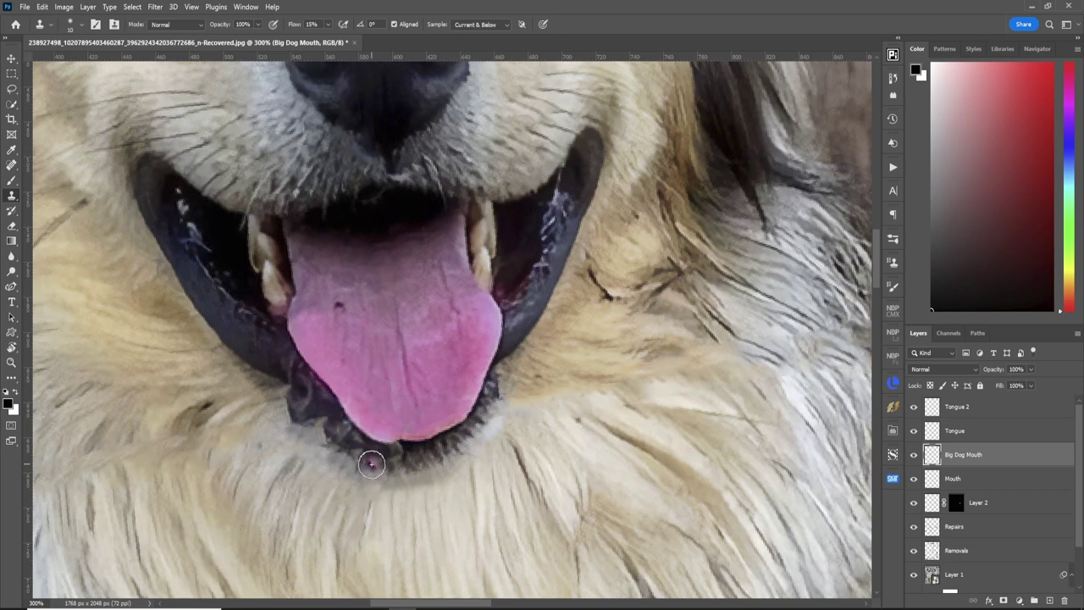
left_click(358, 454, "alt")
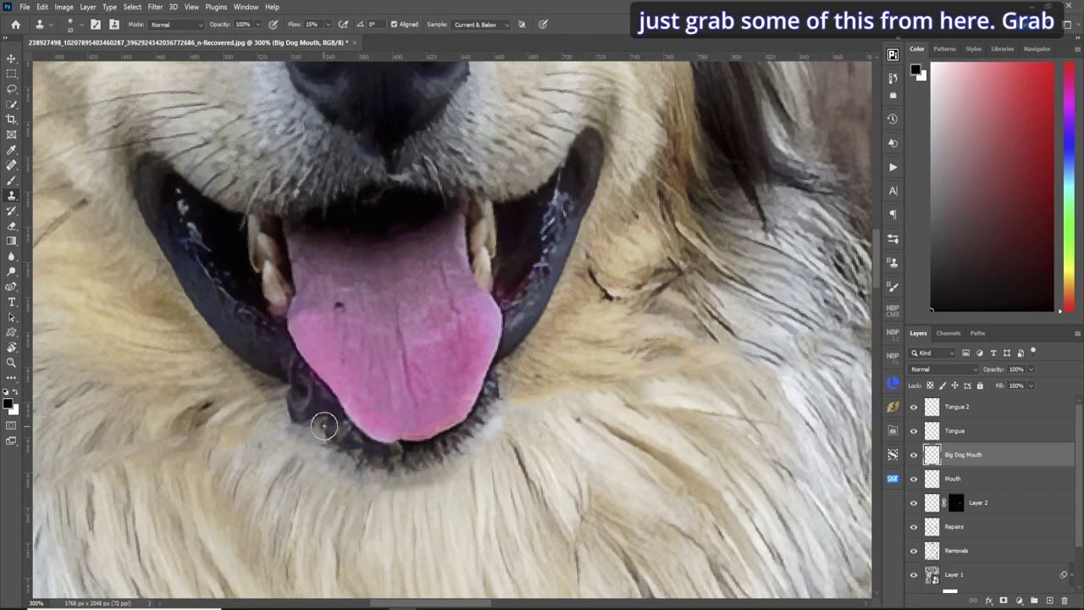
- Select the Tongue 2 layer, straighten the canvas rotation to about -1° and set the Clone Stamp's flow to 25%
left_click(938, 407)
key("r")
key("Escape")
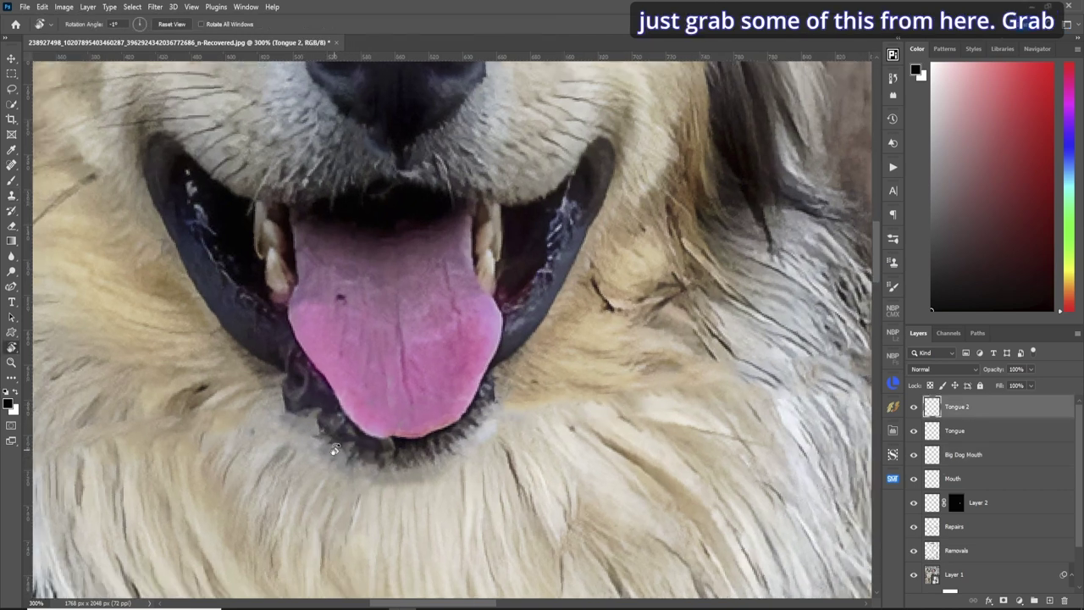
key("s")
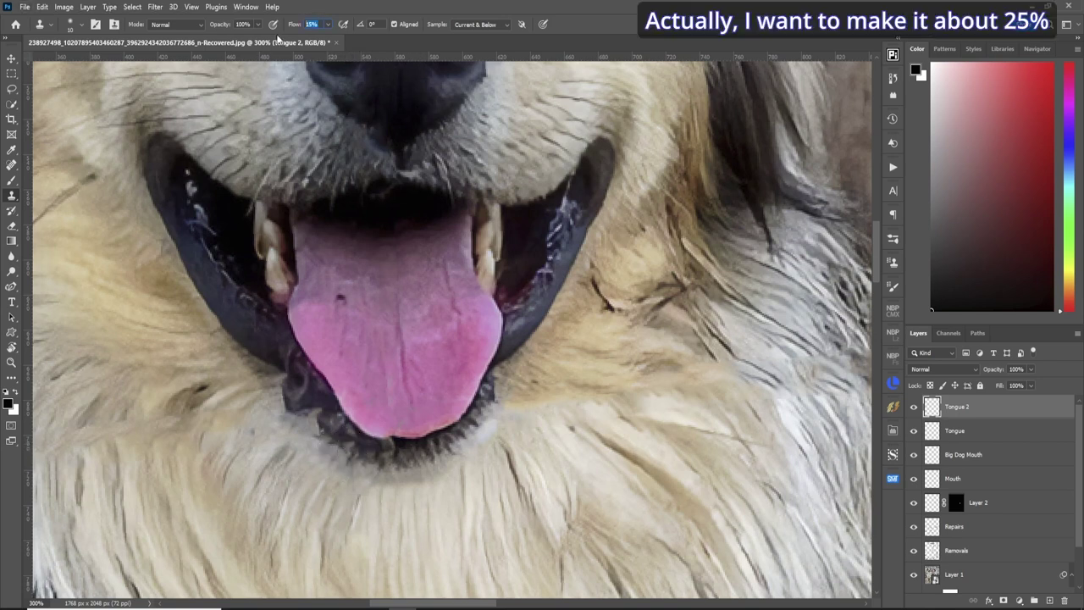
key("Return")
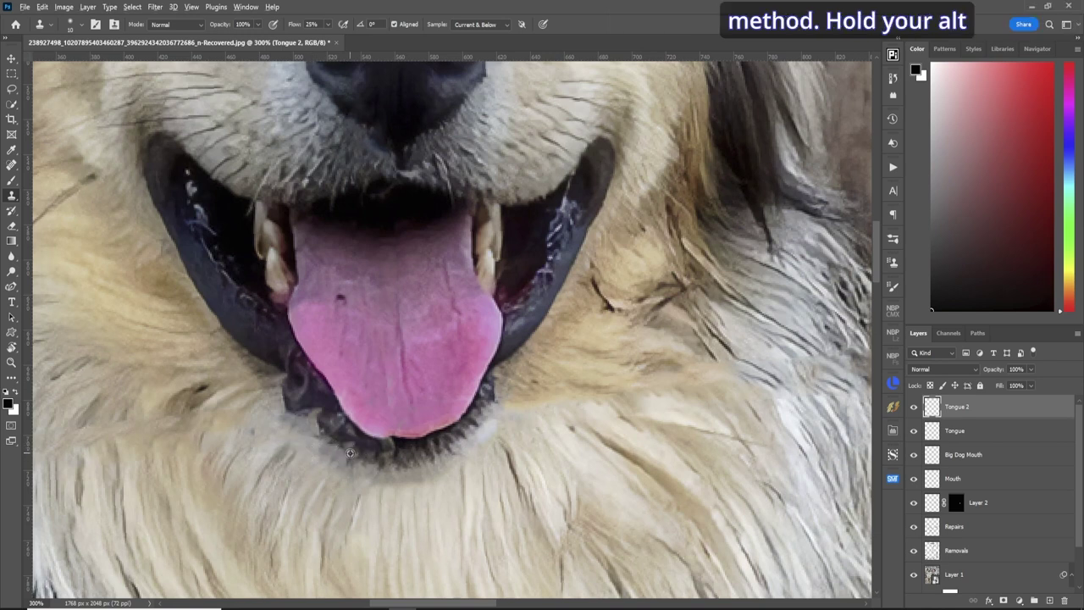
- Clone light fur over the ragged dark patch along the lower lip beside the large dog's tongue
left_click(317, 426)
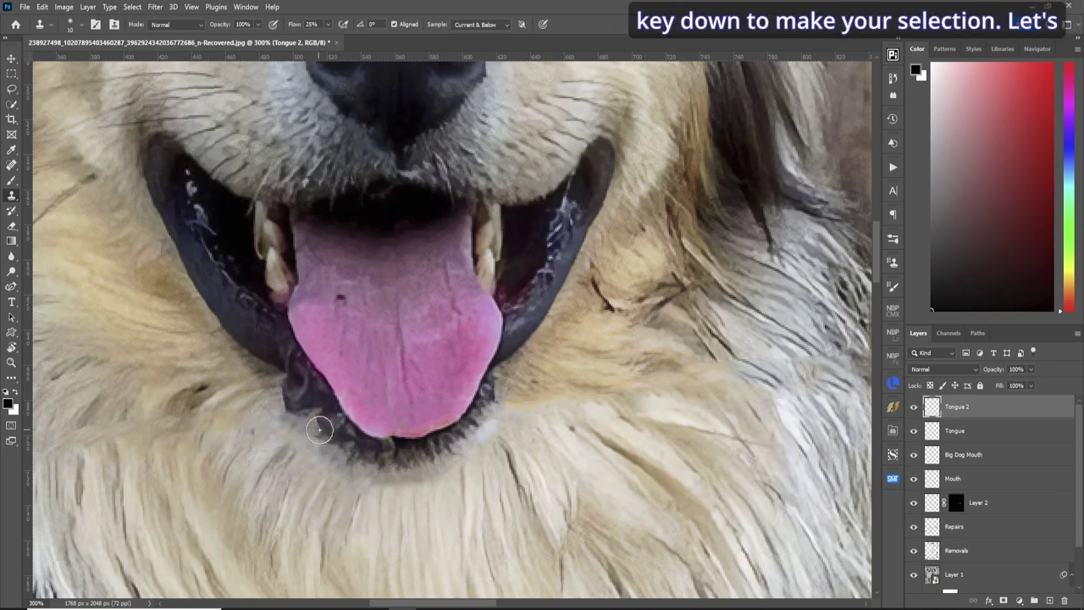
left_click(312, 417)
left_click(316, 411)
left_click(320, 412)
mouse_move(320, 411)
left_mouse_down()
mouse_move(329, 447)
mouse_move(314, 467)
mouse_move(369, 460)
mouse_move(318, 430)
mouse_move(349, 438)
mouse_move(318, 407)
left_mouse_up()
left_click(319, 413)
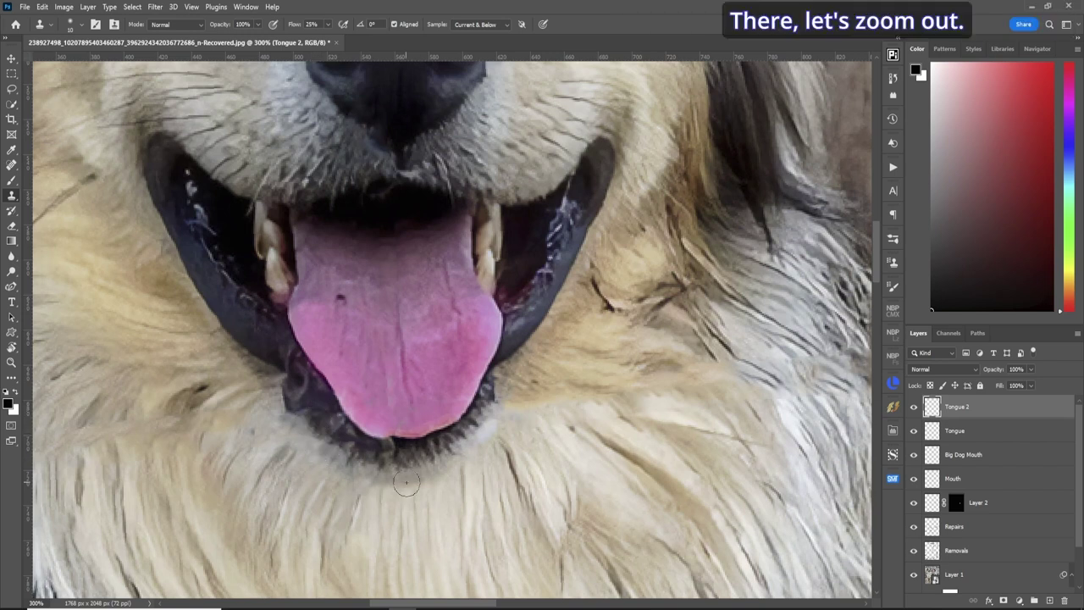
- Zoom in on the chest of the dog at the back and create a new layer named "Last dog"
key("ctrl+0")
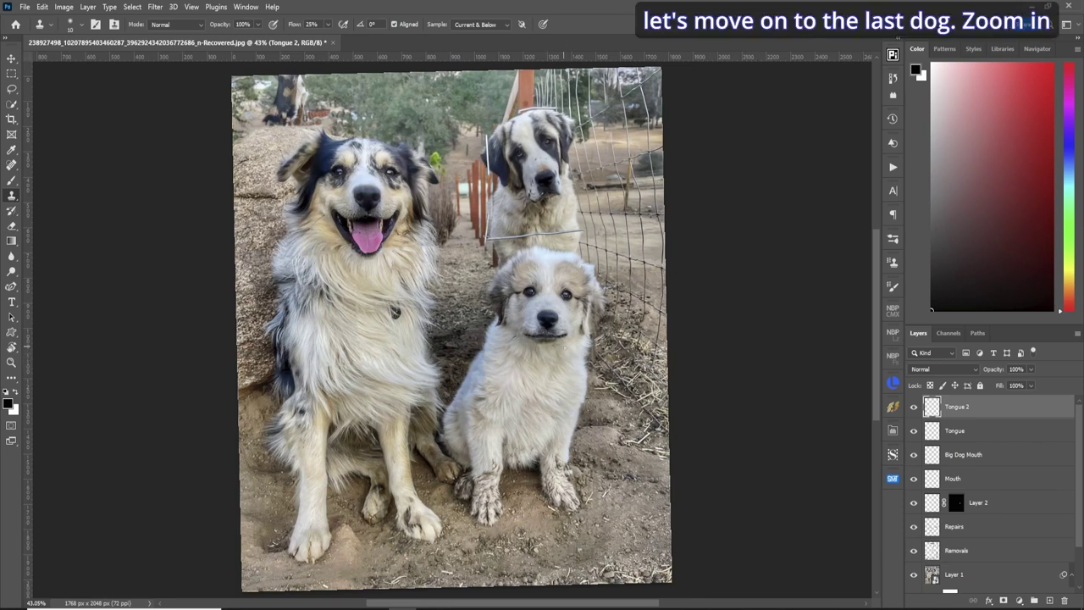
key("z")
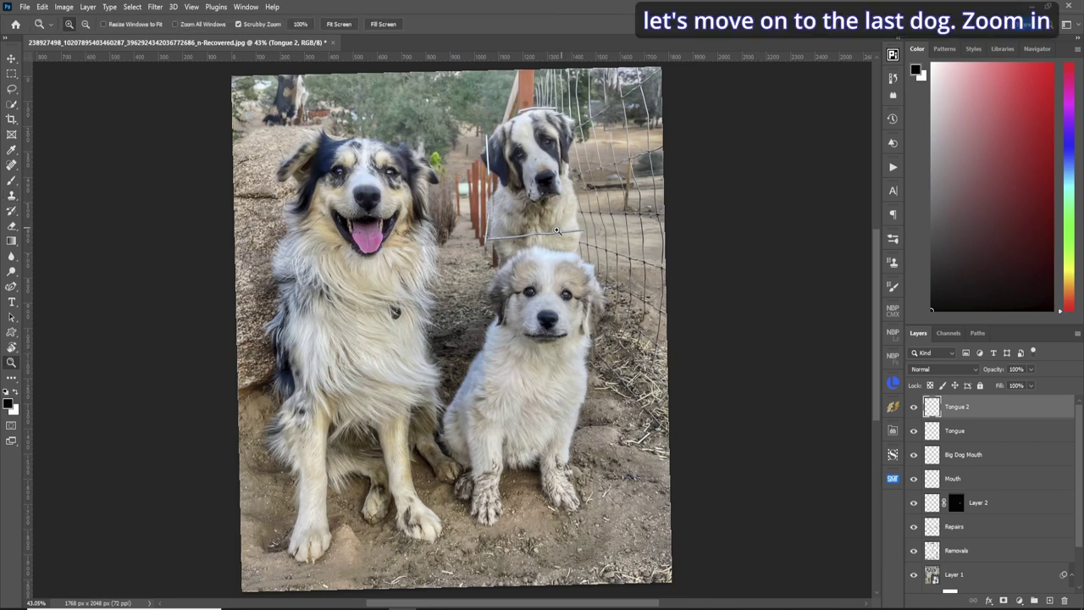
left_click_drag(558, 233, 535, 235)
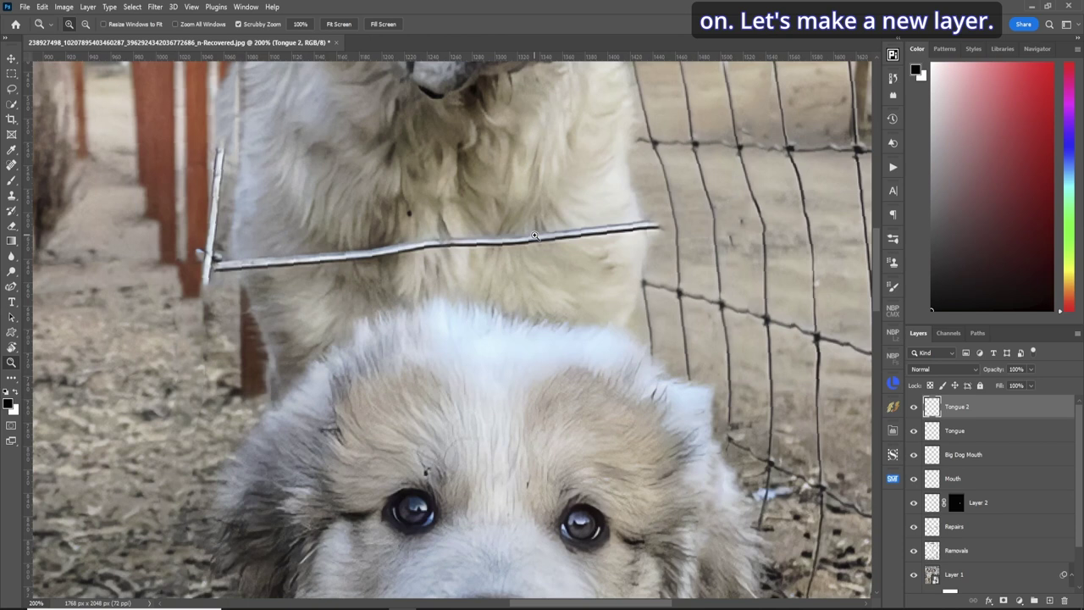
key("ctrl+shift+n")
type("Last")
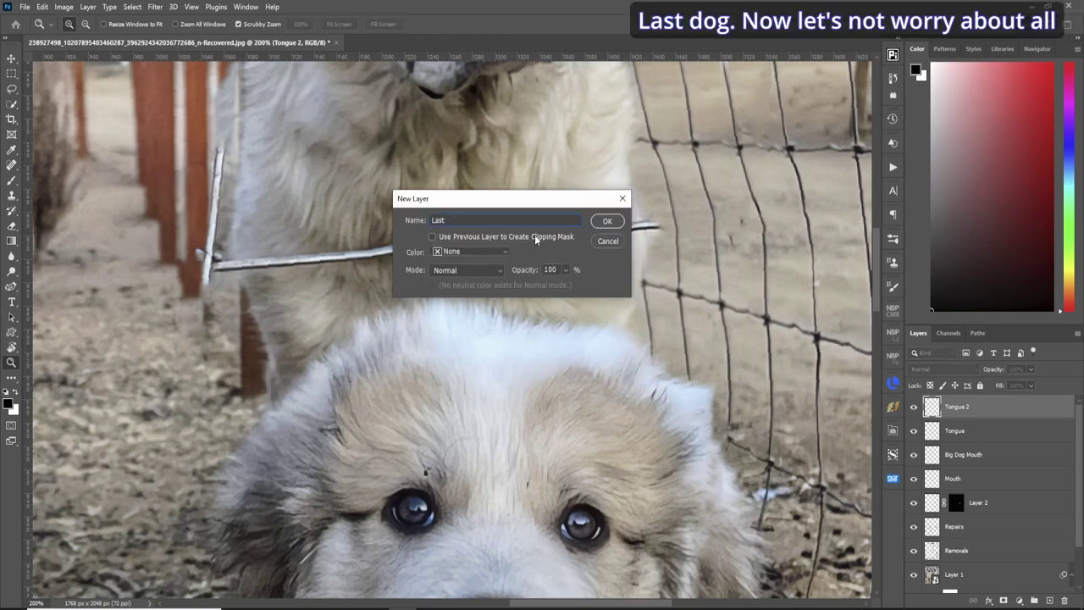
type(" dog")
key("Return")
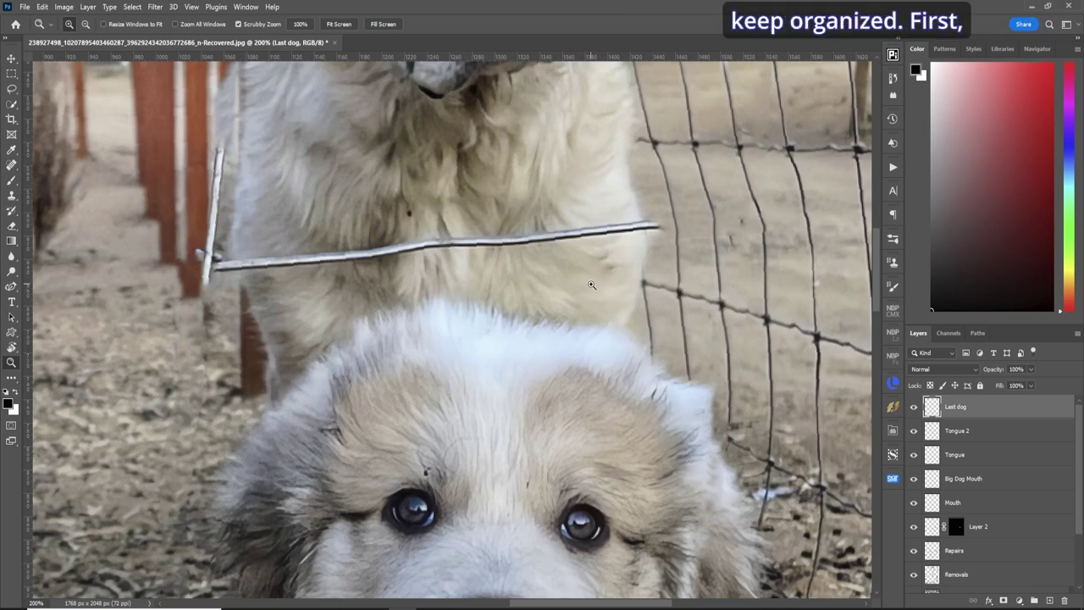
- Remove the wire across the back dog's chest, including its upright piece and remaining stub, with the content-aware Spot Healing Brush
key("j")
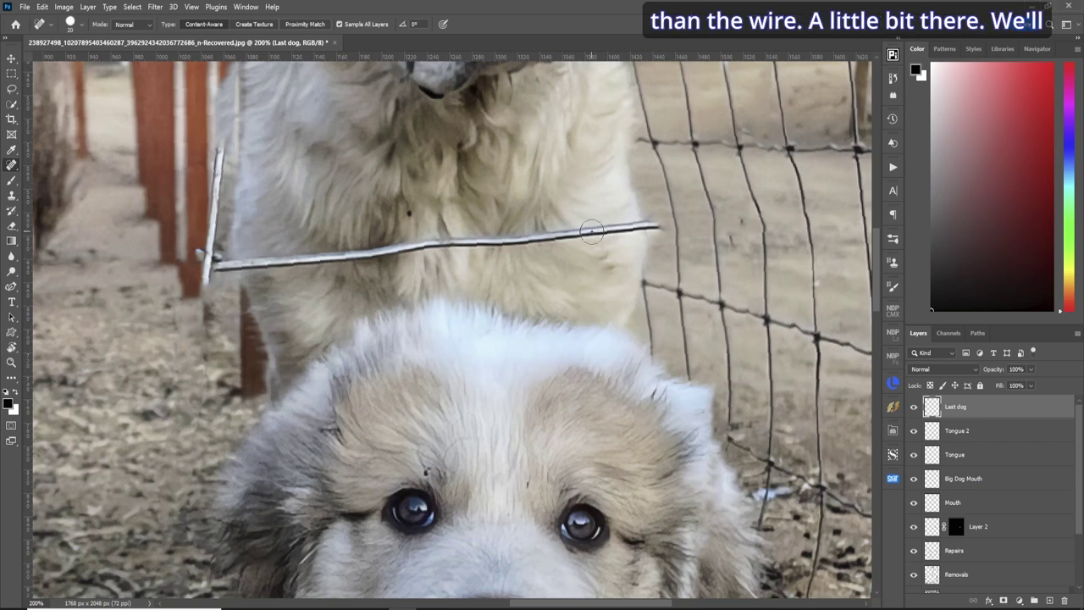
left_click_drag(620, 228, 624, 227)
mouse_move(518, 241)
left_mouse_down()
mouse_move(373, 262)
mouse_move(379, 253)
mouse_move(252, 263)
left_mouse_up()
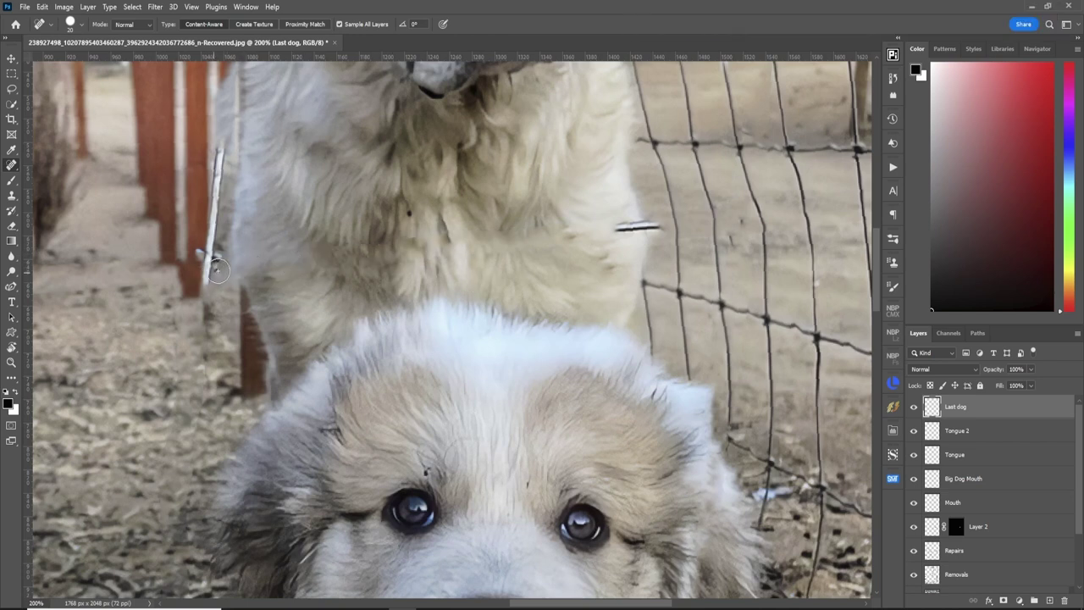
left_click_drag(220, 153, 193, 286)
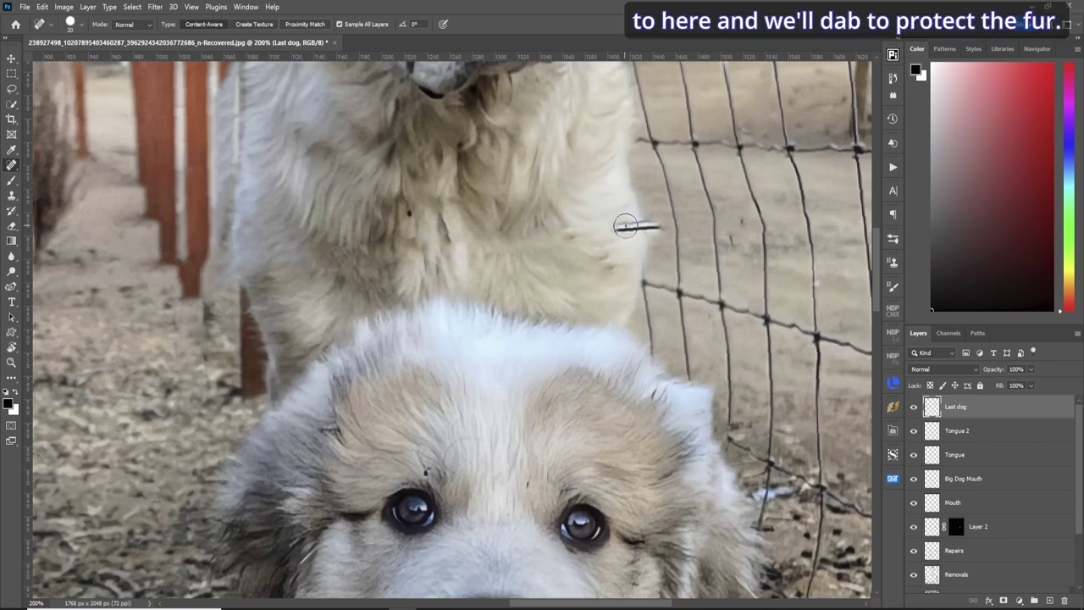
left_click(619, 227)
left_click(653, 225)
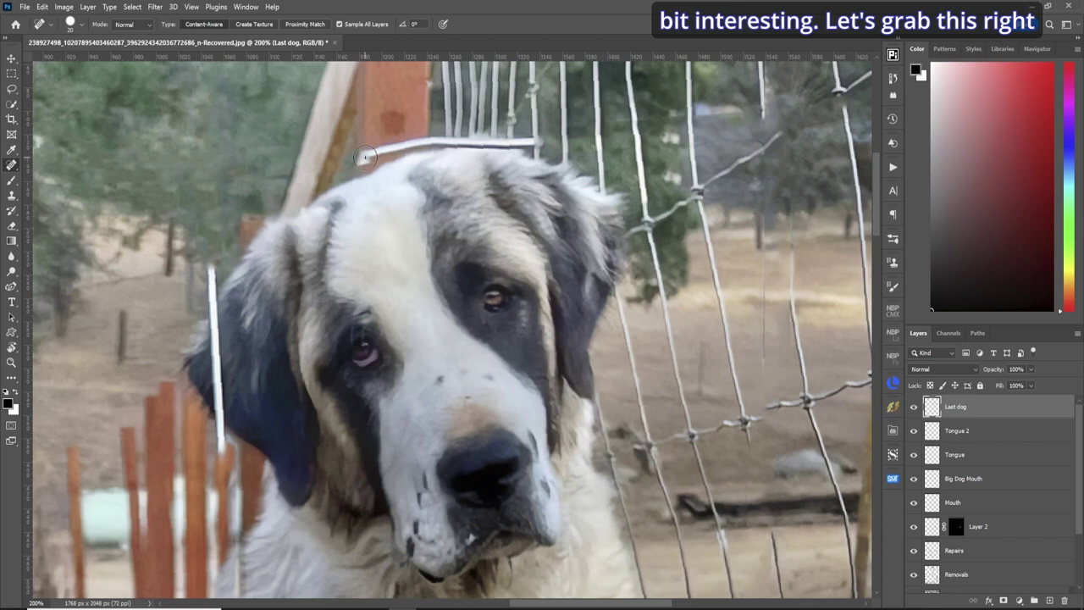
- Heal away the wire running along the top of the back dog's head, dabbing near the fur and the red post
left_click_drag(365, 157, 427, 138)
left_click(415, 141)
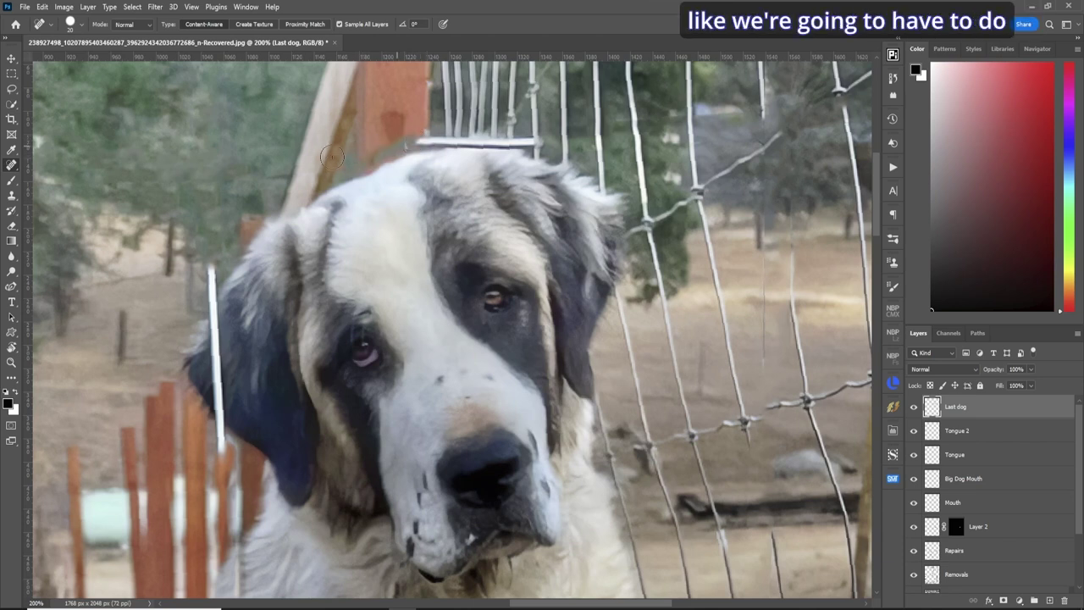
left_click(407, 144)
left_click_drag(407, 143, 404, 145)
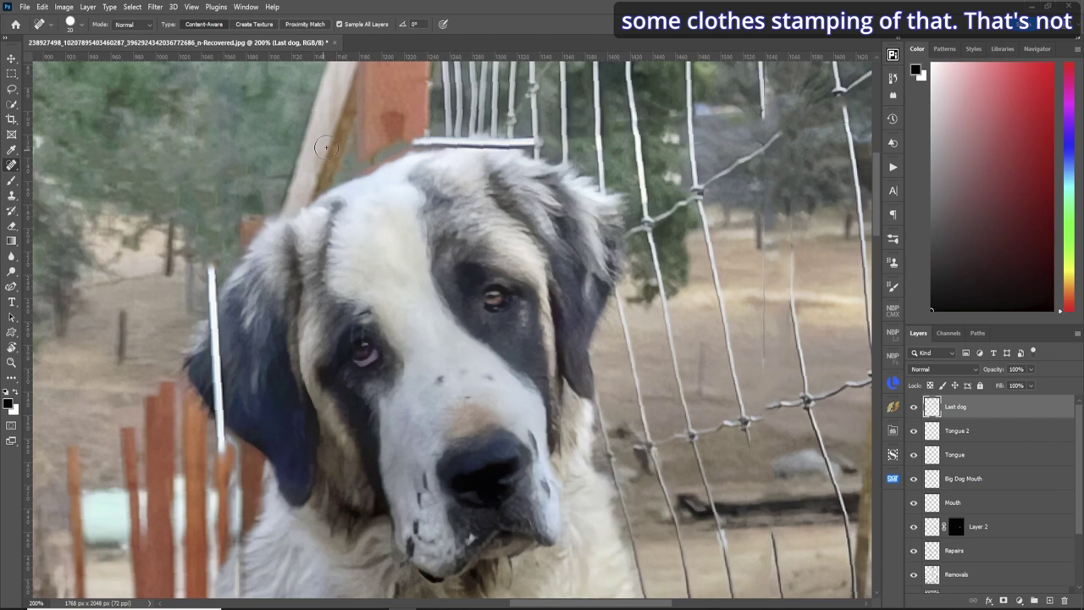
left_click_drag(326, 148, 327, 147)
left_click_drag(535, 143, 435, 141)
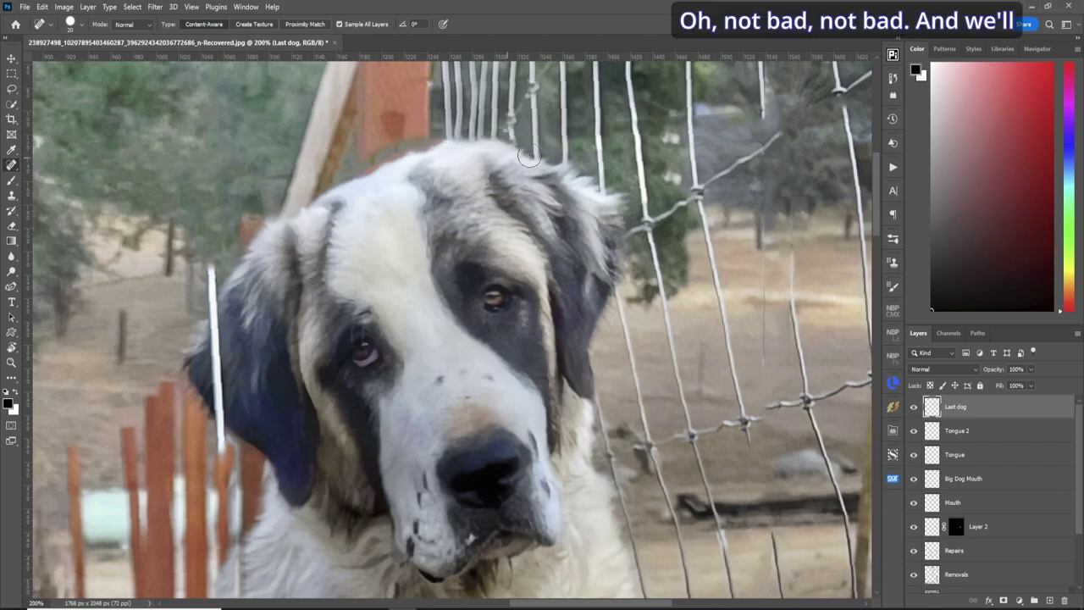
left_click(484, 152)
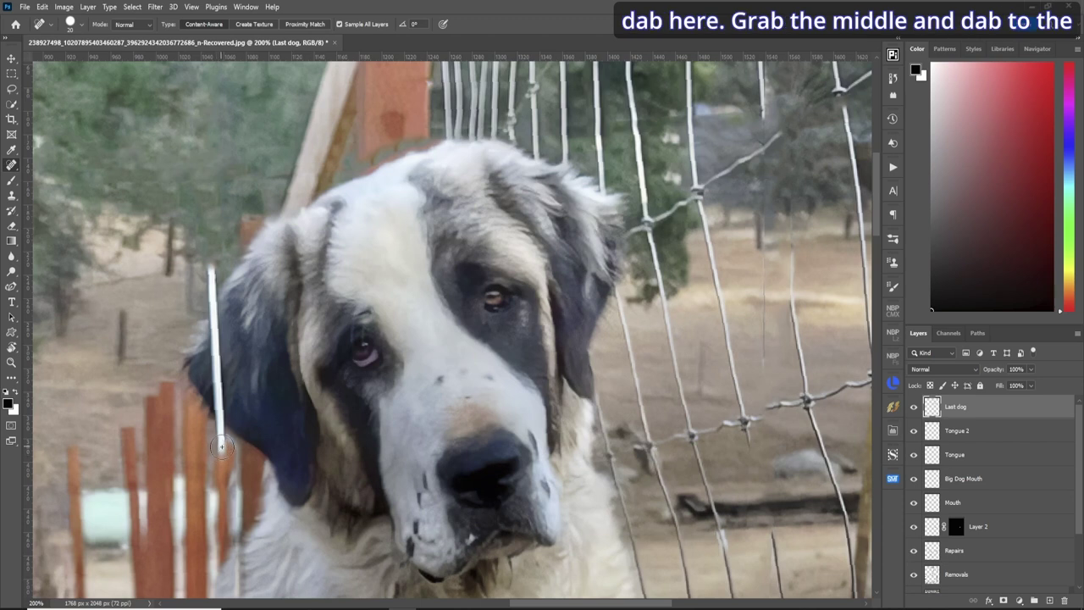
- Heal the vertical white wire crossing the back dog's ear, from its middle out to both ends, and fit the photo in view
left_click_drag(216, 334, 217, 409)
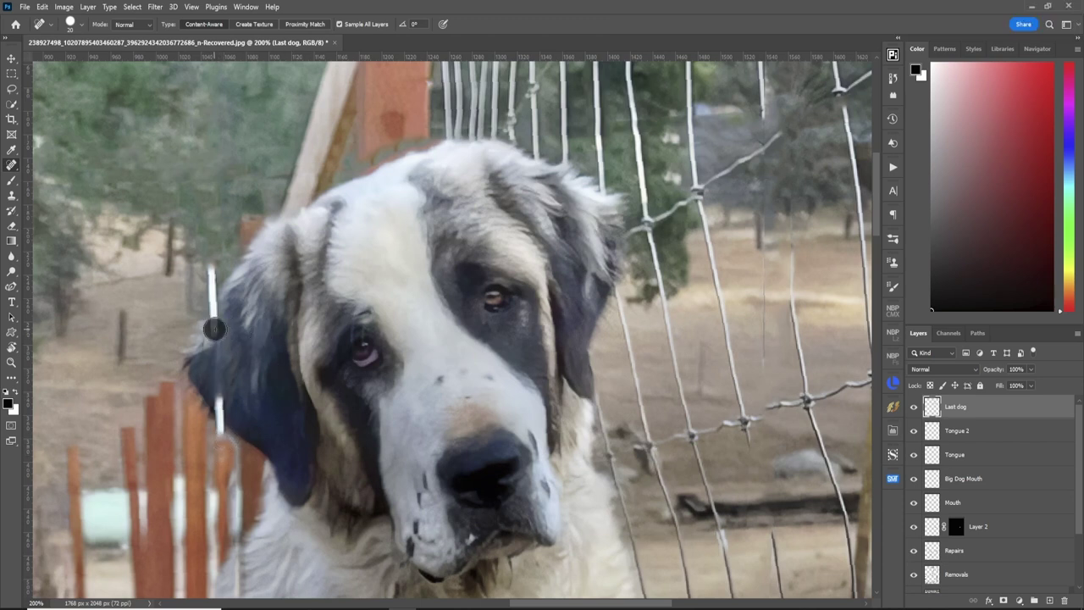
left_click_drag(213, 317, 212, 271)
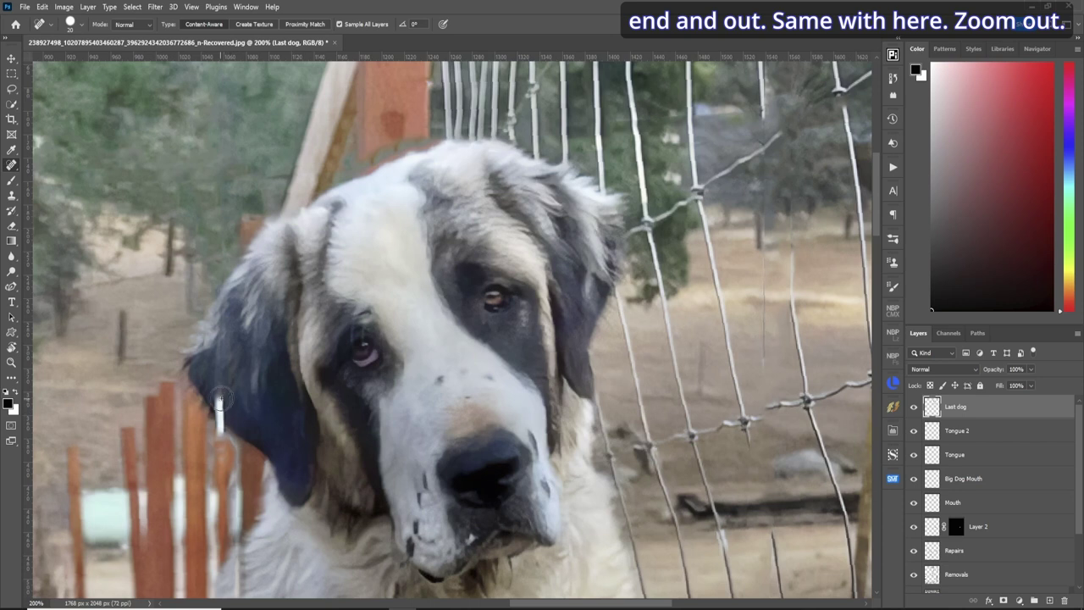
left_click_drag(222, 397, 223, 424)
left_click(220, 426)
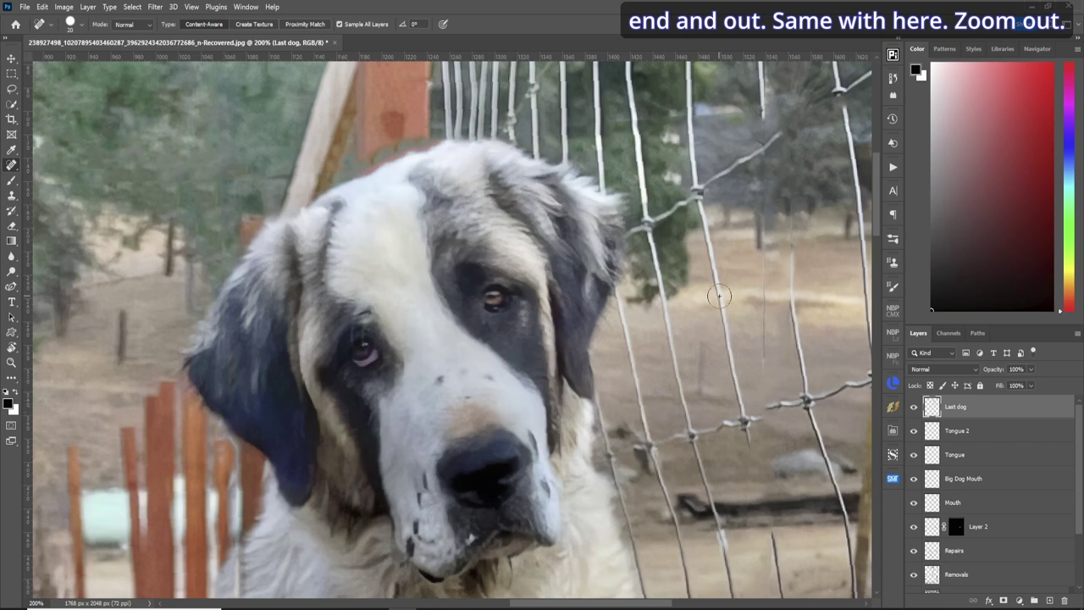
key("ctrl+0")
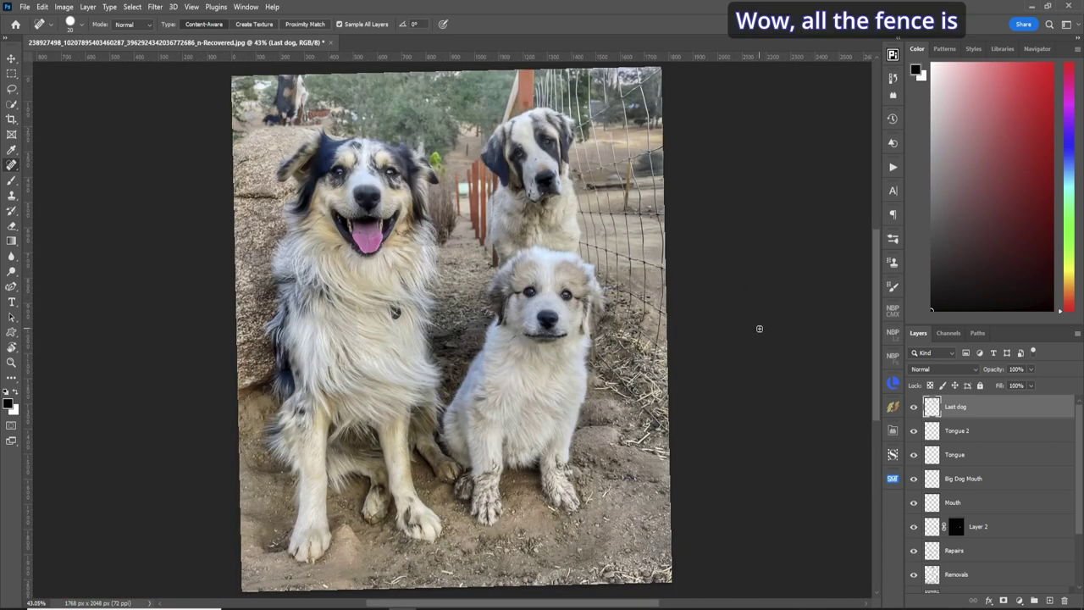